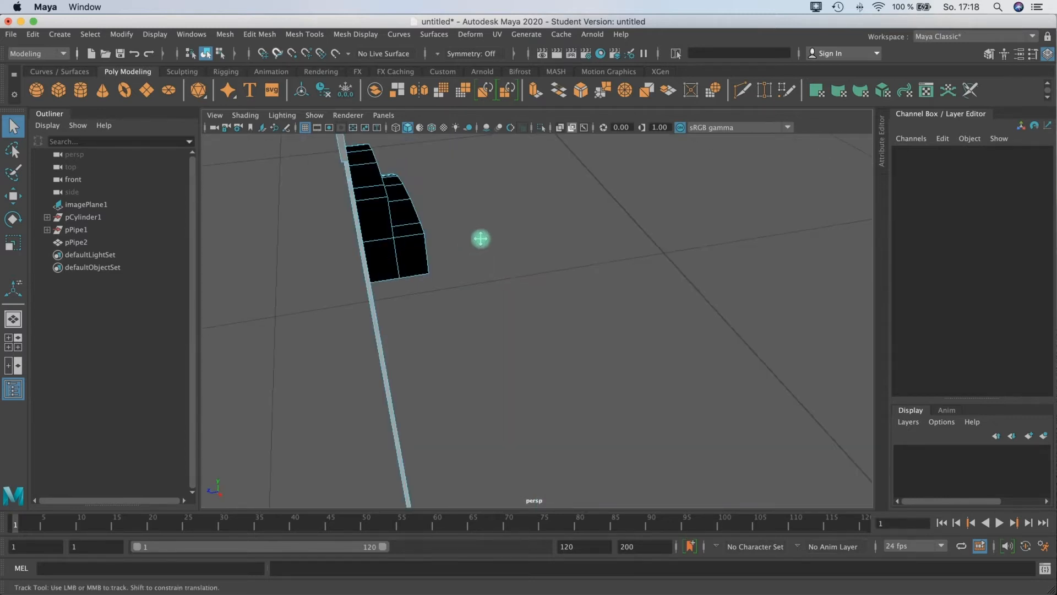
Step: Delete the leftover inner face on the extruded wheel segment
{"action": "left_click", "coordinate": [500, 223]}
{"action": "key", "text": "Delete"}
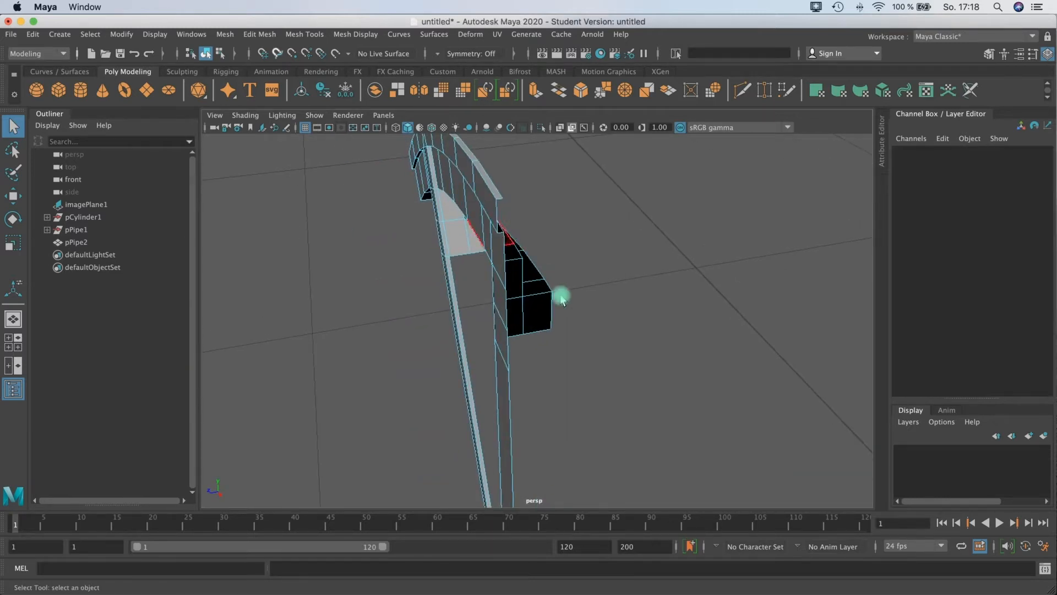
{"action": "left_click_drag", "start_coordinate": [432, 301], "coordinate": [579, 307], "text": "alt"}
Step: Select the segment's open border edges, leaving out the edges at the cut end of the rim arc
{"action": "mouse_move", "coordinate": [602, 300]}
{"action": "right_mouse_down"}
{"action": "mouse_move", "coordinate": [603, 322]}
{"action": "mouse_move", "coordinate": [594, 314]}
{"action": "right_mouse_up"}
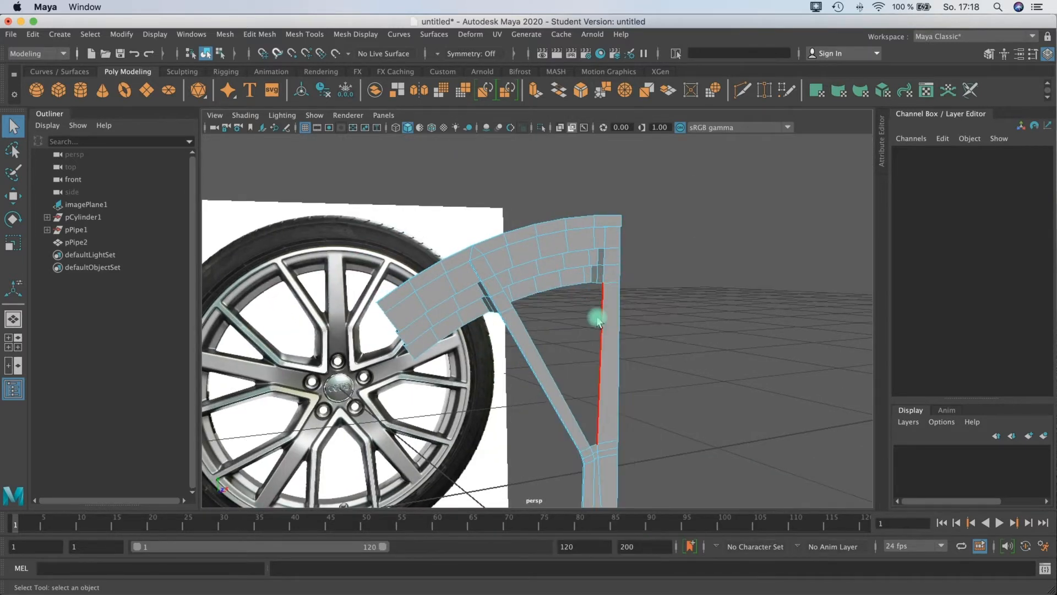
{"action": "left_click", "coordinate": [583, 325]}
{"action": "left_click_drag", "start_coordinate": [583, 326], "coordinate": [438, 284], "text": "alt"}
{"action": "right_click_drag", "start_coordinate": [418, 276], "coordinate": [510, 237], "text": "alt"}
{"action": "middle_click_drag", "start_coordinate": [429, 249], "coordinate": [458, 257], "text": "alt"}
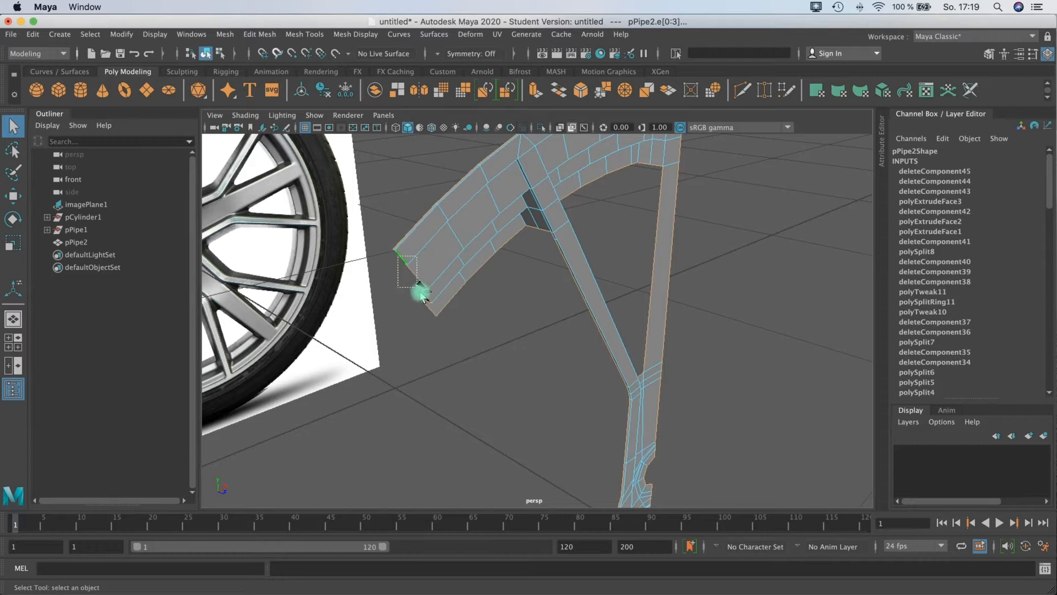
{"action": "left_click_drag", "start_coordinate": [427, 305], "coordinate": [380, 273], "text": "alt"}
{"action": "right_click_drag", "start_coordinate": [380, 273], "coordinate": [242, 306], "text": "alt"}
{"action": "middle_click_drag", "start_coordinate": [386, 275], "coordinate": [379, 229], "text": "alt"}
{"action": "left_click_drag", "start_coordinate": [379, 229], "coordinate": [454, 301], "text": "alt"}
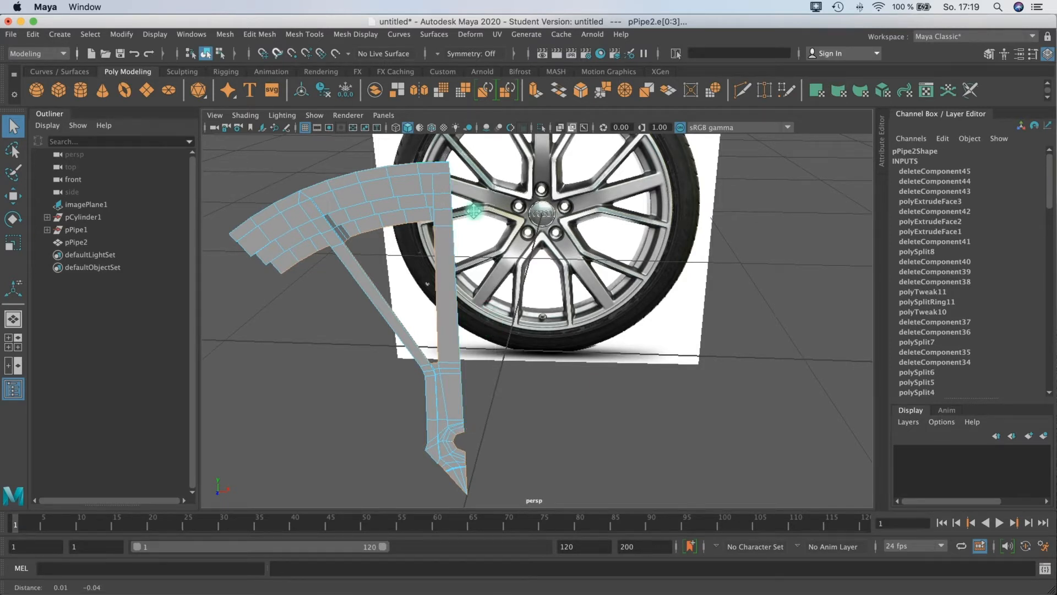
Step: Remove the diagonal edges at the pointed hub end from the border edge selection
{"action": "middle_click_drag", "start_coordinate": [473, 211], "coordinate": [466, 144], "text": "alt"}
{"action": "scroll", "coordinate": [460, 323], "scroll_direction": "up", "scroll_amount": 5}
{"action": "left_click_drag", "start_coordinate": [460, 323], "coordinate": [498, 288], "text": "alt"}
{"action": "middle_click_drag", "start_coordinate": [497, 288], "coordinate": [486, 267], "text": "alt"}
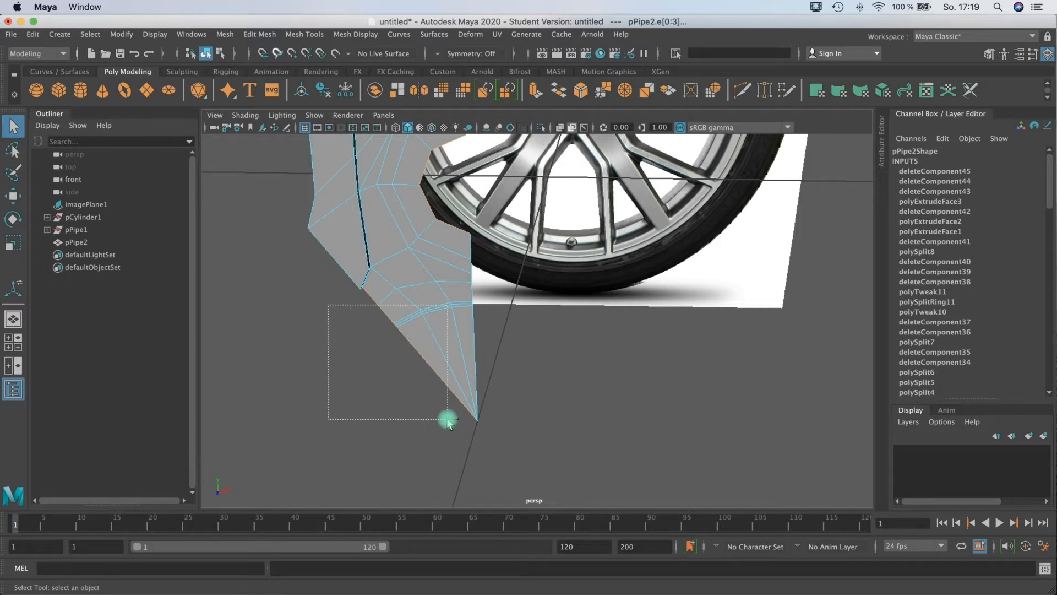
{"action": "left_click_drag", "start_coordinate": [438, 374], "coordinate": [472, 328], "text": "alt"}
{"action": "middle_click_drag", "start_coordinate": [472, 328], "coordinate": [507, 326], "text": "alt"}
{"action": "left_click_drag", "start_coordinate": [507, 326], "coordinate": [470, 312], "text": "alt"}
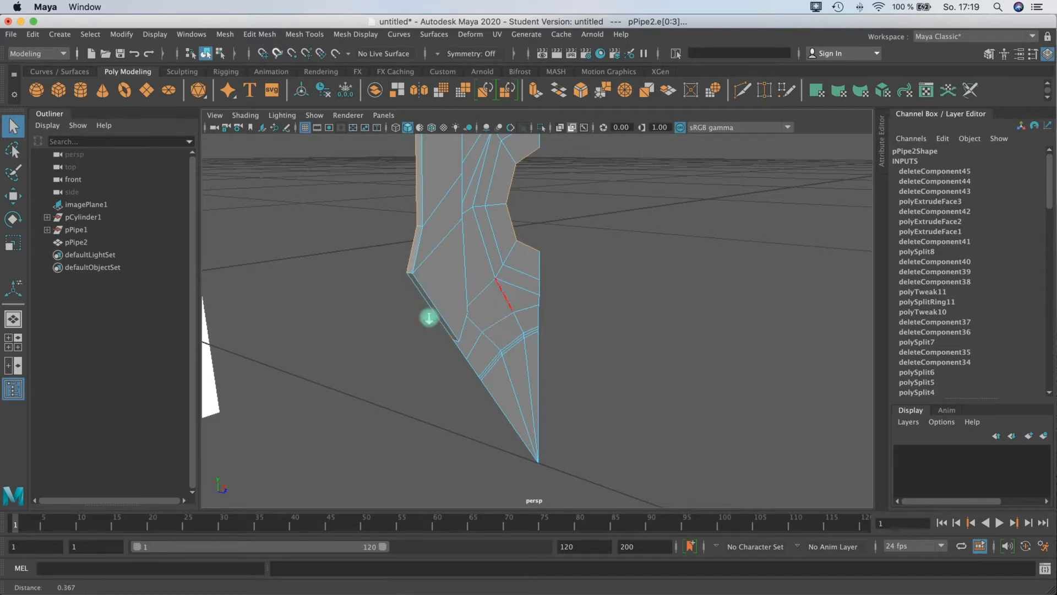
{"action": "scroll", "coordinate": [430, 318], "scroll_direction": "down", "scroll_amount": 5}
{"action": "left_click_drag", "start_coordinate": [439, 323], "coordinate": [471, 274], "text": "alt"}
{"action": "middle_click_drag", "start_coordinate": [471, 274], "coordinate": [489, 243], "text": "alt"}
{"action": "mouse_move", "coordinate": [477, 252]}
{"action": "left_mouse_down", "text": "alt"}
{"action": "mouse_move", "coordinate": [444, 270]}
{"action": "mouse_move", "coordinate": [497, 257]}
{"action": "left_mouse_up", "text": "alt"}
{"action": "middle_click_drag", "start_coordinate": [498, 257], "coordinate": [432, 315], "text": "alt"}
{"action": "scroll", "coordinate": [432, 315], "scroll_direction": "down", "scroll_amount": 2}
{"action": "left_click_drag", "start_coordinate": [432, 315], "coordinate": [390, 244], "text": "alt"}
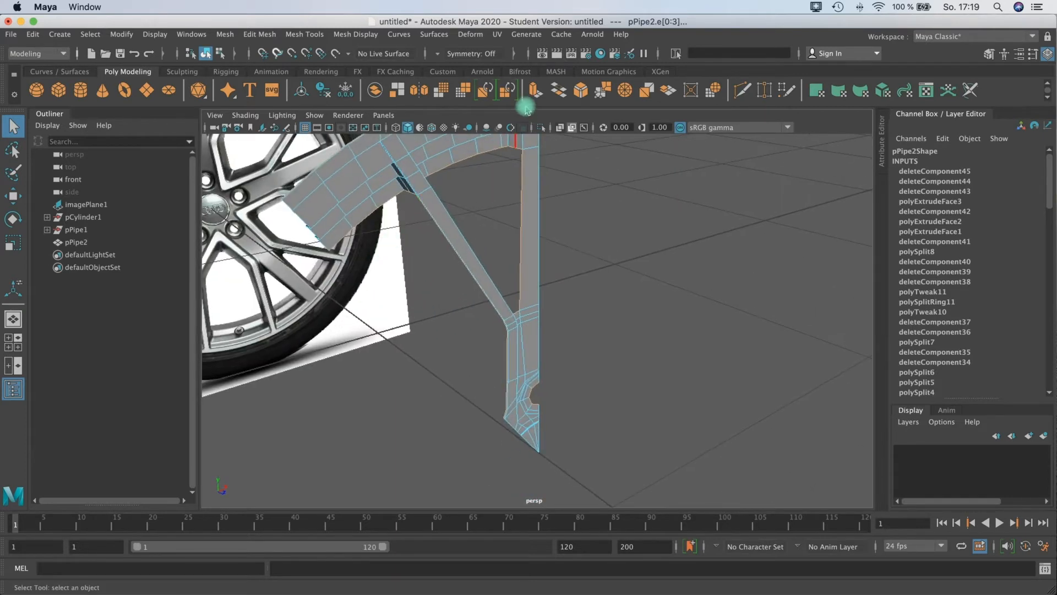
Step: Extrude the selected border edges and move them back along the Z axis to form the side walls
{"action": "key", "text": "ctrl+e"}
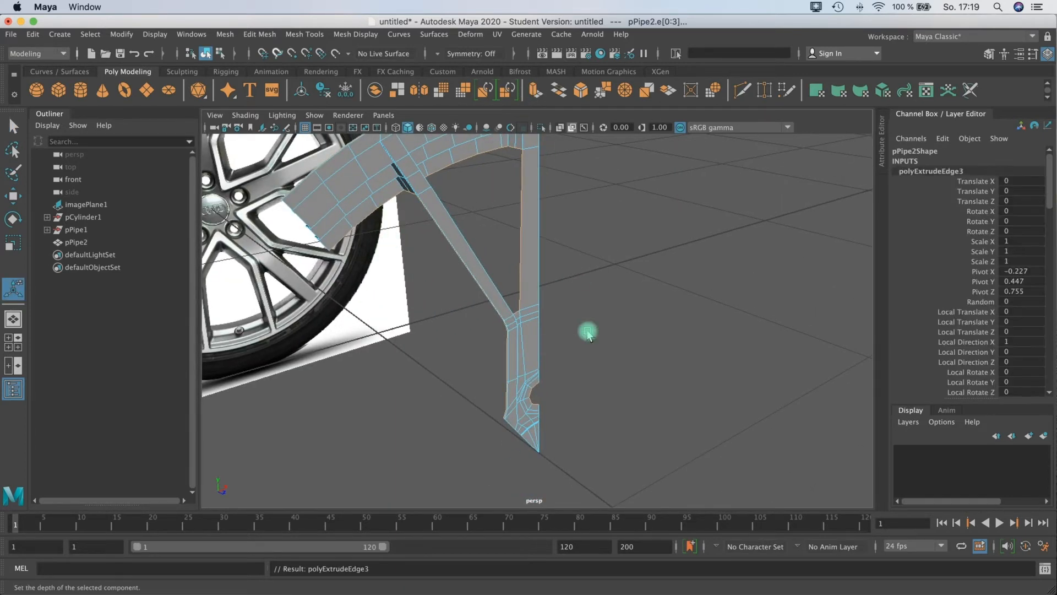
{"action": "key", "text": "w"}
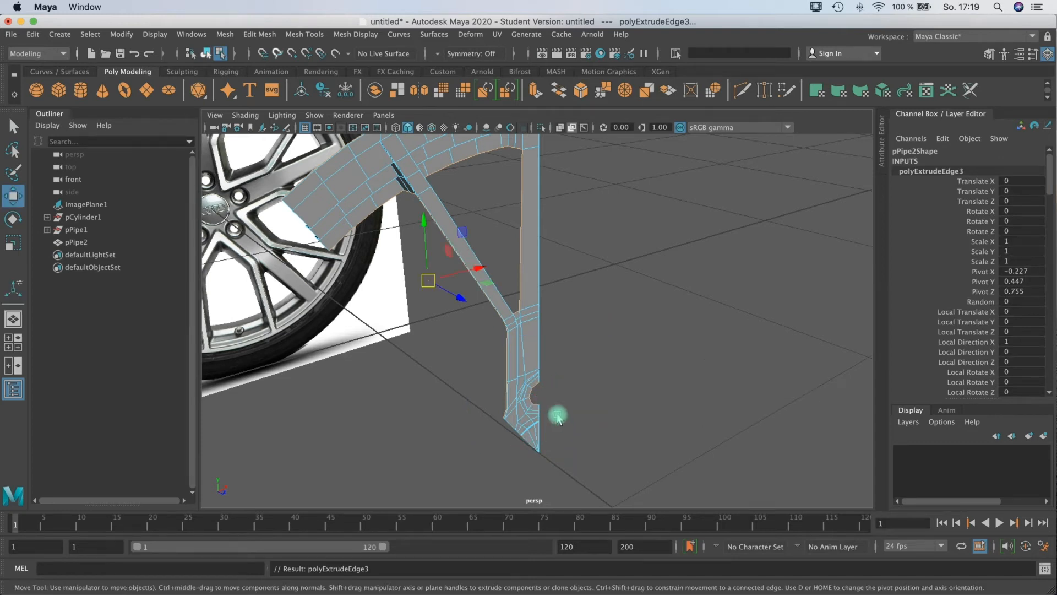
{"action": "left_click_drag", "start_coordinate": [450, 346], "coordinate": [502, 260], "text": "alt"}
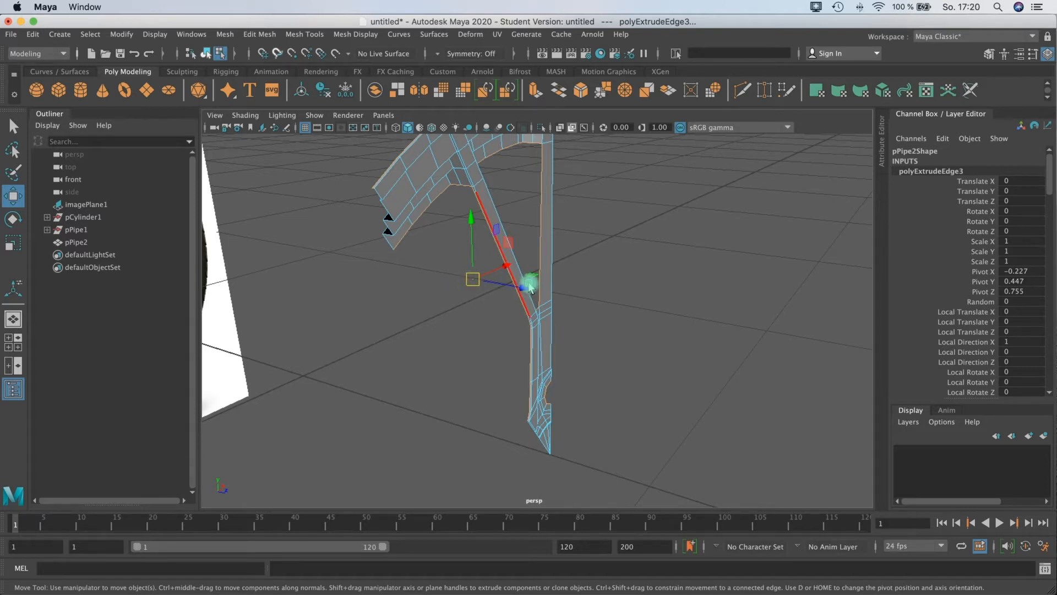
{"action": "left_click_drag", "start_coordinate": [528, 287], "coordinate": [516, 315]}
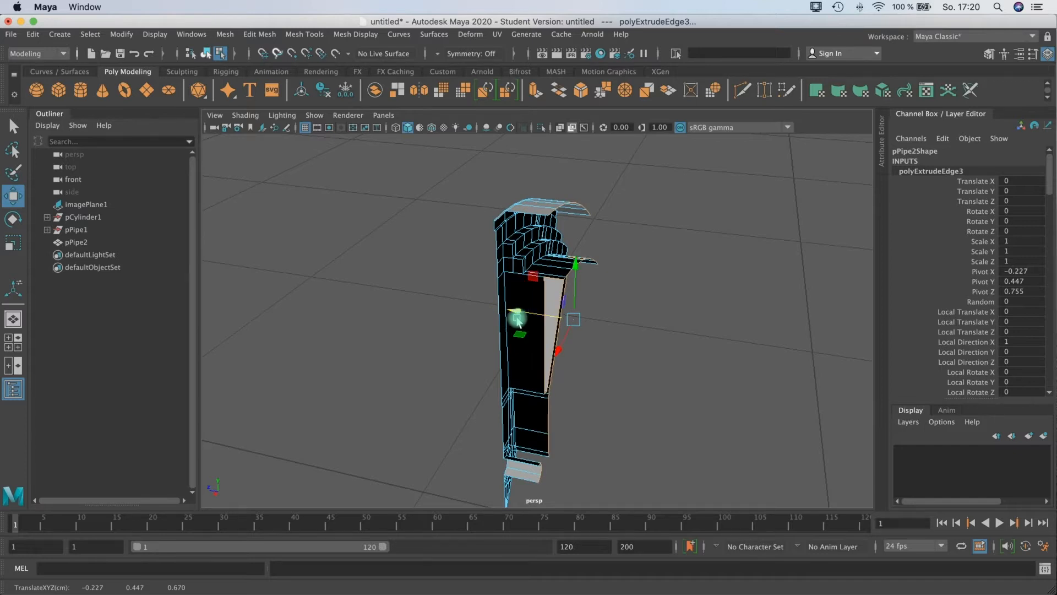
Step: Select the back edges of the triangular opening between the spokes and scale them down uniformly to about 0.92
{"action": "left_click_drag", "start_coordinate": [517, 339], "coordinate": [542, 282], "text": "alt"}
{"action": "left_click_drag", "start_coordinate": [460, 312], "coordinate": [432, 324], "text": "alt"}
{"action": "left_click_drag", "start_coordinate": [453, 372], "coordinate": [562, 340]}
{"action": "left_click_drag", "start_coordinate": [488, 294], "coordinate": [406, 309], "text": "alt"}
{"action": "double_click", "coordinate": [463, 298]}
{"action": "key", "text": "space"}
{"action": "left_click_drag", "start_coordinate": [419, 346], "coordinate": [403, 410]}
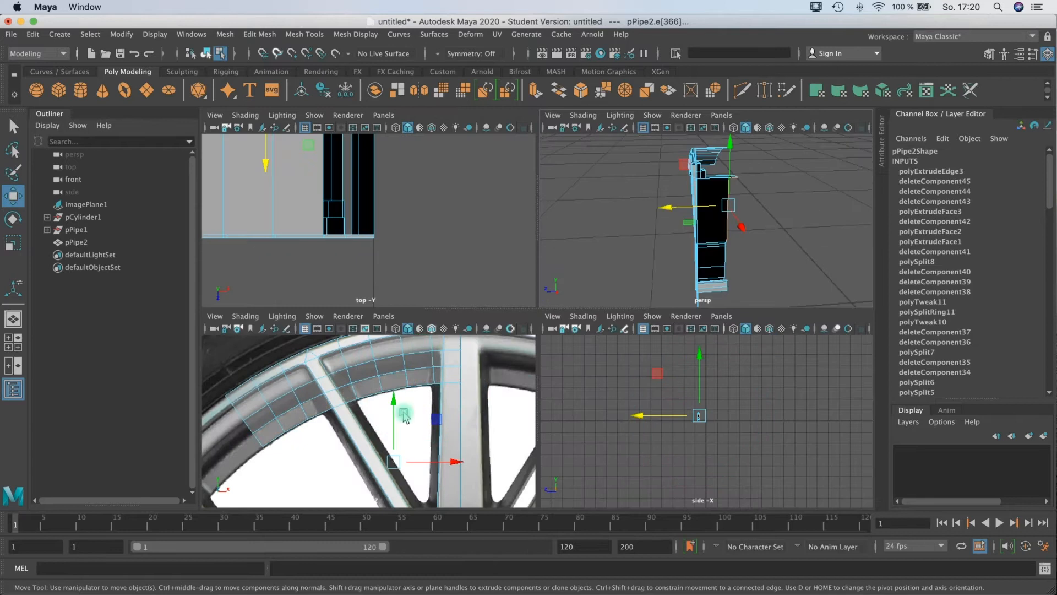
{"action": "middle_click_drag", "start_coordinate": [408, 411], "coordinate": [387, 383], "text": "alt"}
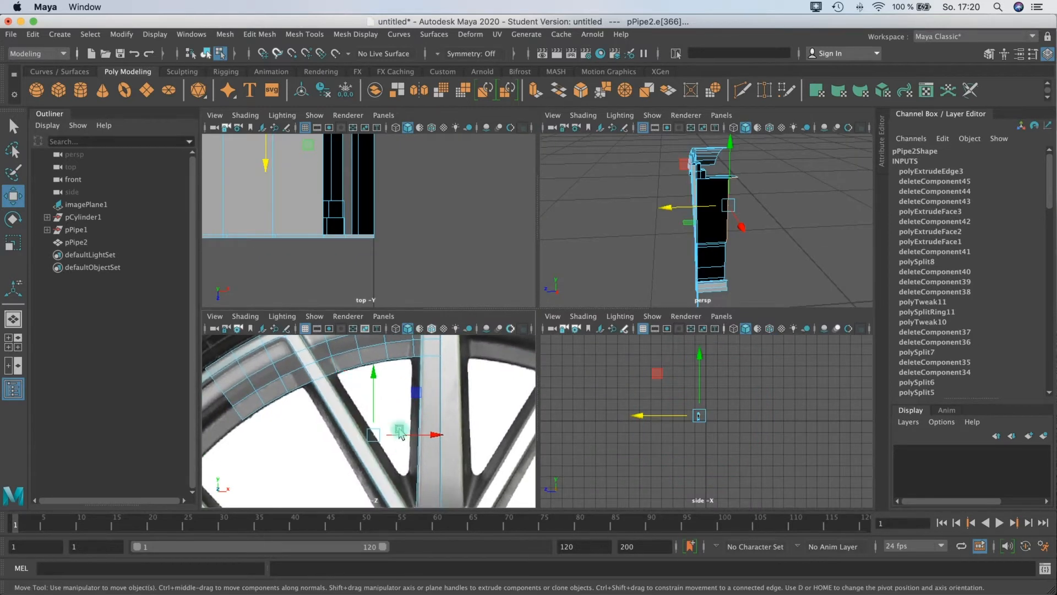
{"action": "key", "text": "r"}
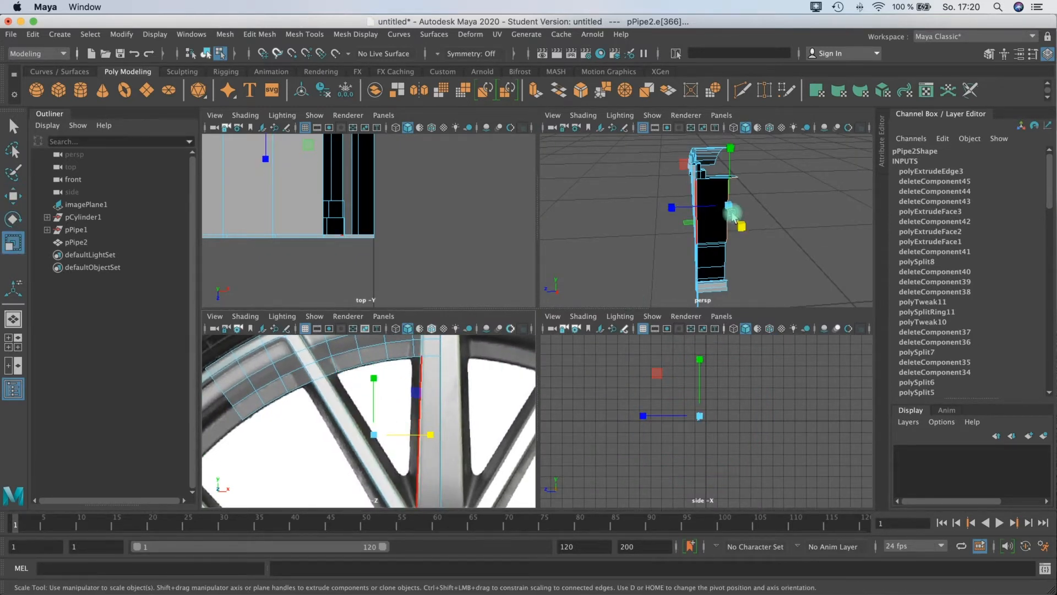
{"action": "left_click_drag", "start_coordinate": [367, 439], "coordinate": [362, 441]}
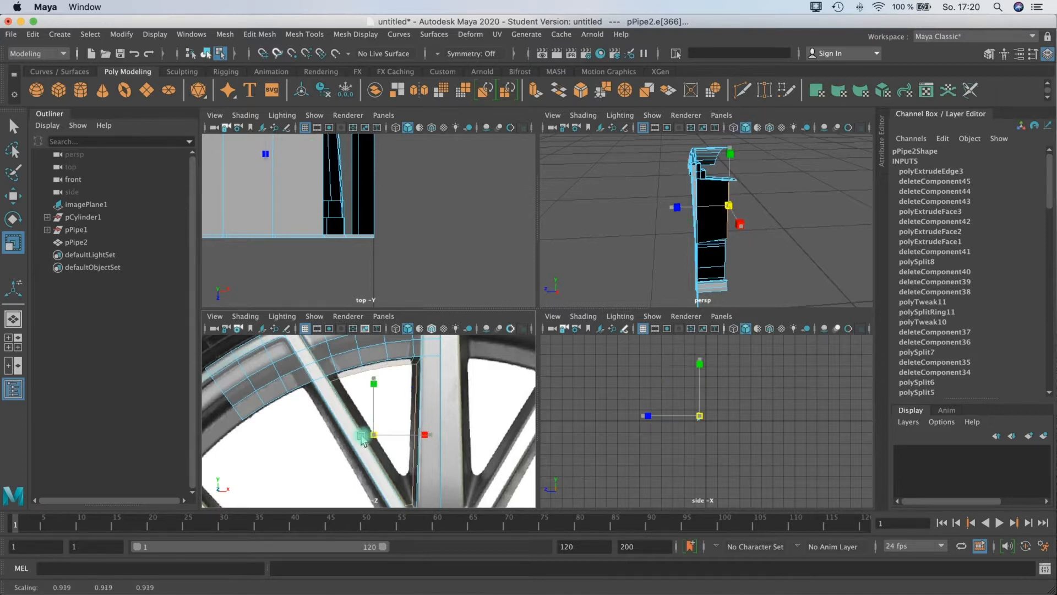
Step: Move the scaled back edges to fit the opening in the reference image and check the shape in smooth preview
{"action": "key", "text": "w"}
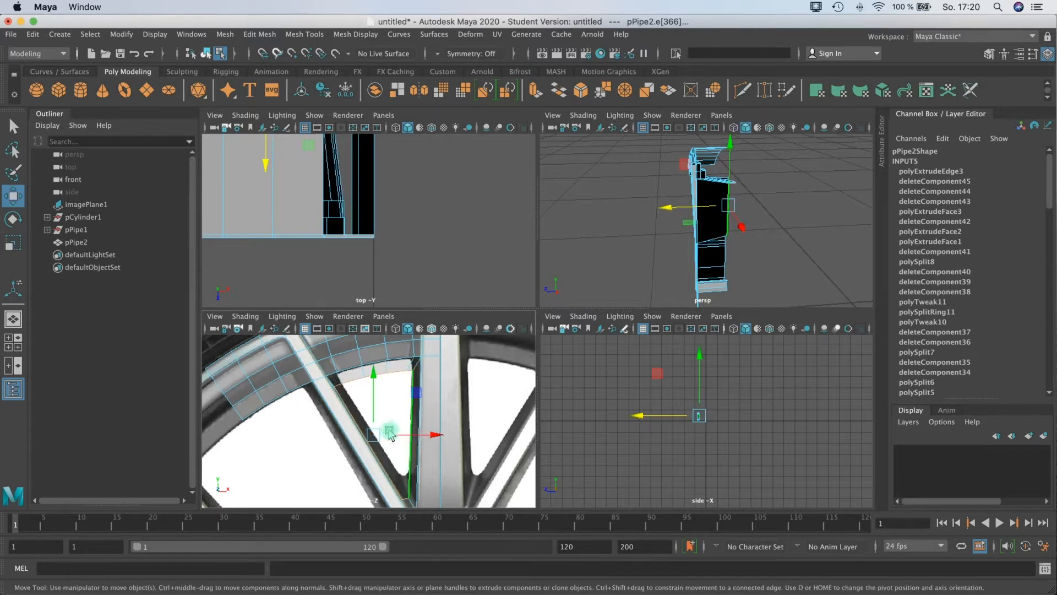
{"action": "left_click_drag", "start_coordinate": [373, 435], "coordinate": [377, 427]}
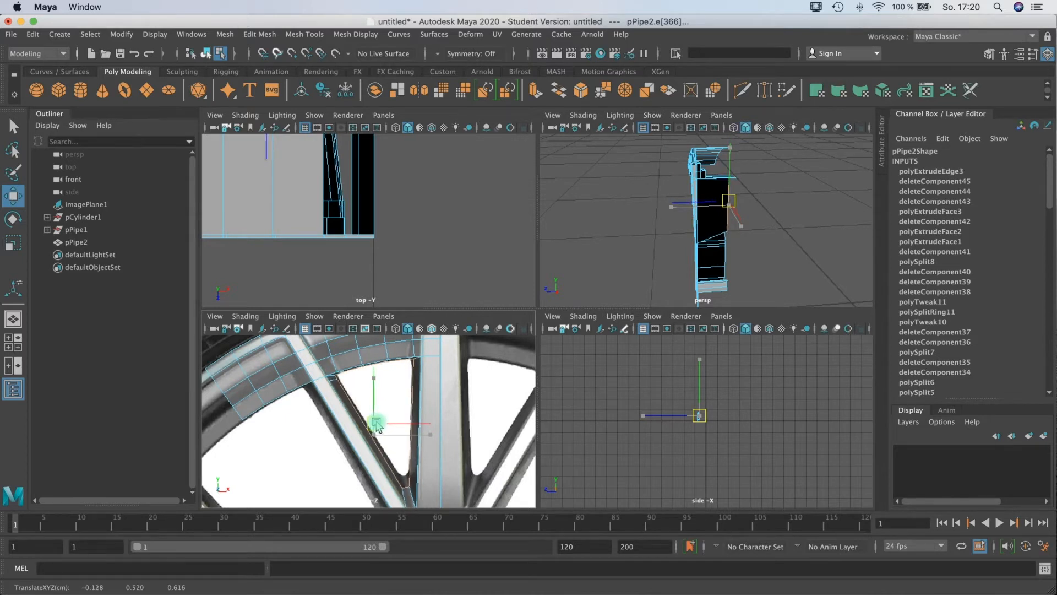
{"action": "left_click_drag", "start_coordinate": [677, 239], "coordinate": [702, 242], "text": "alt"}
{"action": "right_click_drag", "start_coordinate": [633, 242], "coordinate": [665, 243], "text": "alt"}
{"action": "middle_click_drag", "start_coordinate": [665, 243], "coordinate": [730, 242], "text": "alt"}
{"action": "right_click_drag", "start_coordinate": [729, 241], "coordinate": [804, 232], "text": "alt"}
{"action": "left_click_drag", "start_coordinate": [804, 233], "coordinate": [721, 219], "text": "alt"}
{"action": "key", "text": "3"}
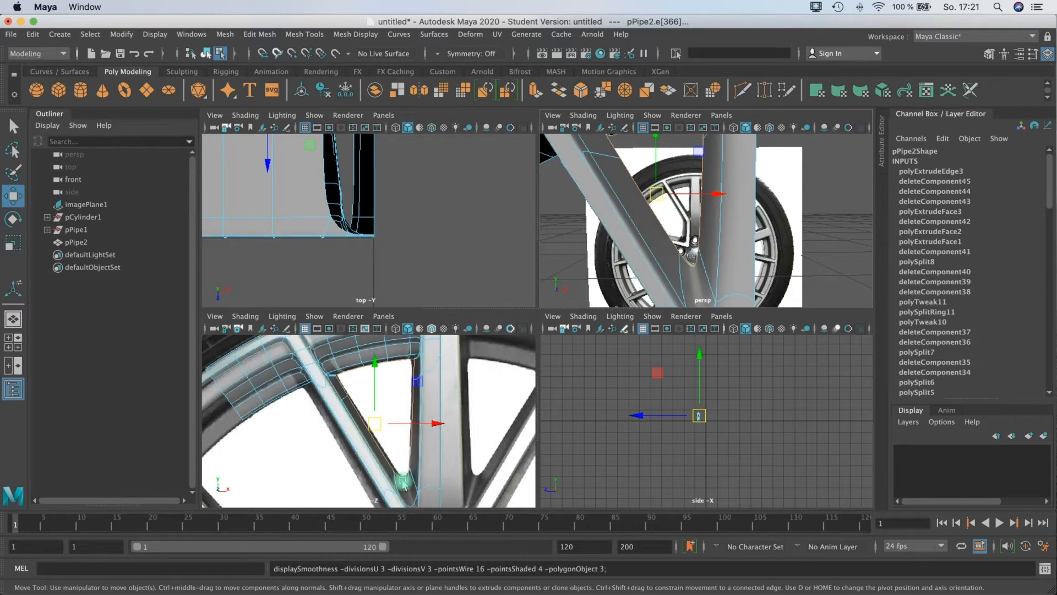
{"action": "key", "text": "1"}
Step: Move the back vertices at the opening's lower corner up to match the reference and check them in smooth preview
{"action": "middle_click_drag", "start_coordinate": [693, 254], "coordinate": [648, 220], "text": "alt"}
{"action": "middle_click_drag", "start_coordinate": [408, 484], "coordinate": [384, 396], "text": "alt"}
{"action": "right_click_drag", "start_coordinate": [384, 398], "coordinate": [334, 289]}
{"action": "right_click_drag", "start_coordinate": [384, 374], "coordinate": [377, 382]}
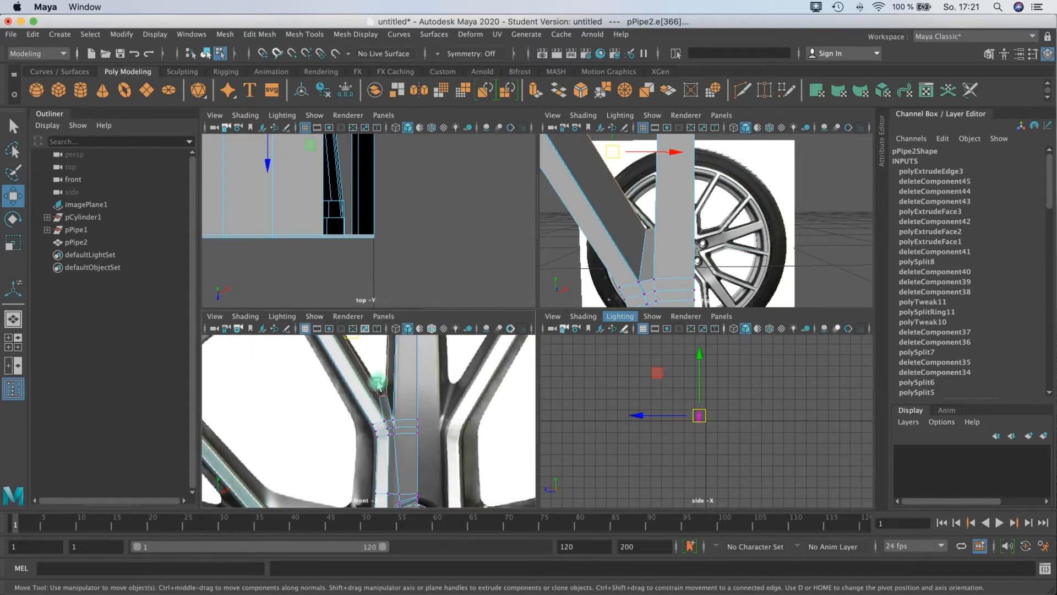
{"action": "left_click", "coordinate": [389, 405]}
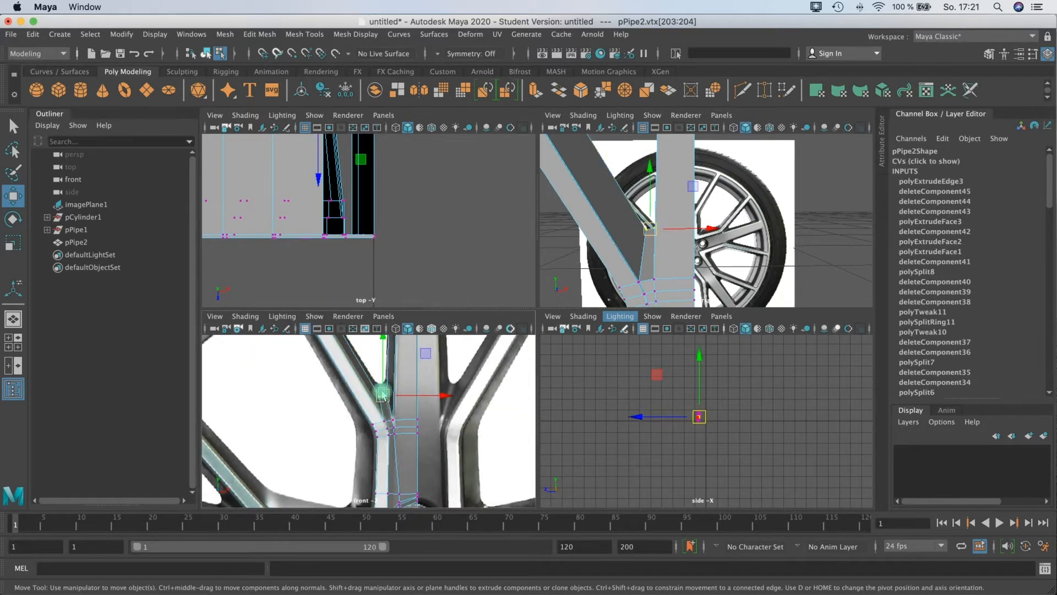
{"action": "left_click_drag", "start_coordinate": [384, 397], "coordinate": [383, 391]}
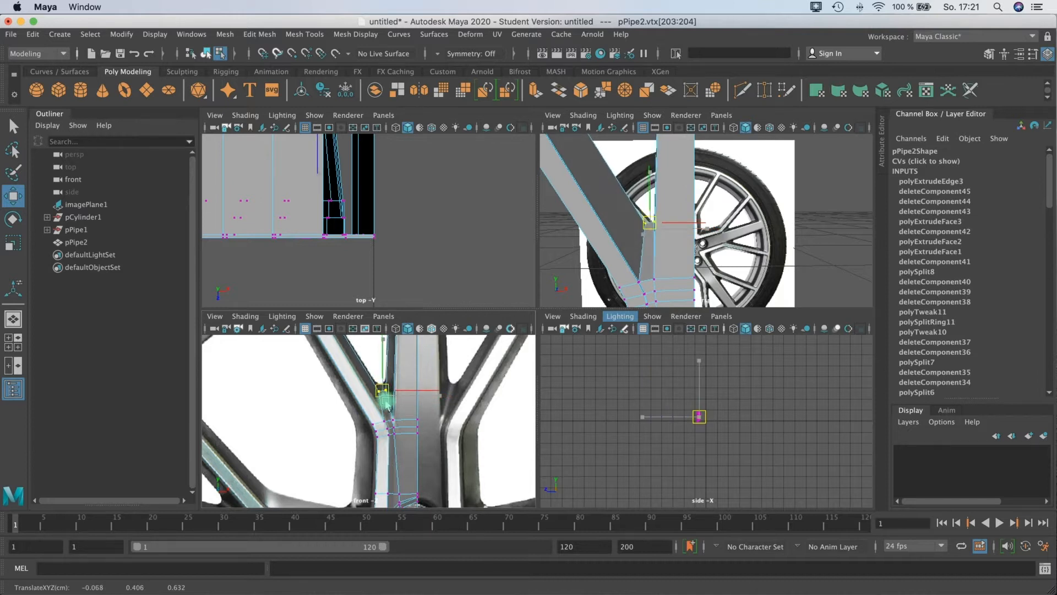
{"action": "key", "text": "3"}
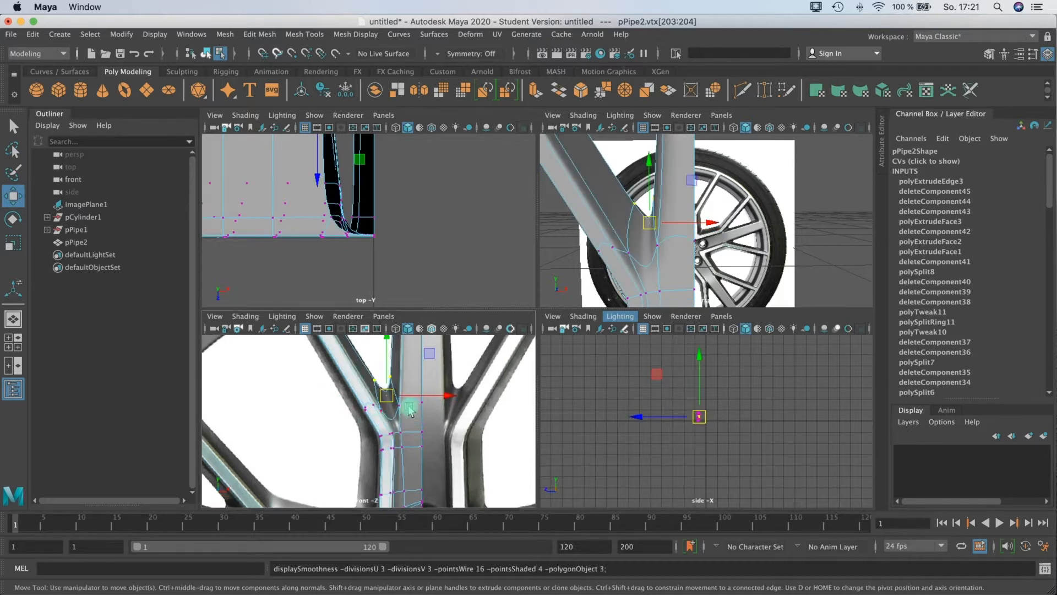
{"action": "key", "text": "1"}
Step: Delete the extra extruded face at the lower end of the spoke's side wall, near the hub
{"action": "middle_click_drag", "start_coordinate": [381, 398], "coordinate": [408, 343], "text": "alt"}
{"action": "left_click_drag", "start_coordinate": [577, 268], "coordinate": [632, 241], "text": "alt"}
{"action": "middle_click_drag", "start_coordinate": [643, 230], "coordinate": [683, 195], "text": "alt"}
{"action": "right_click_drag", "start_coordinate": [620, 201], "coordinate": [621, 180]}
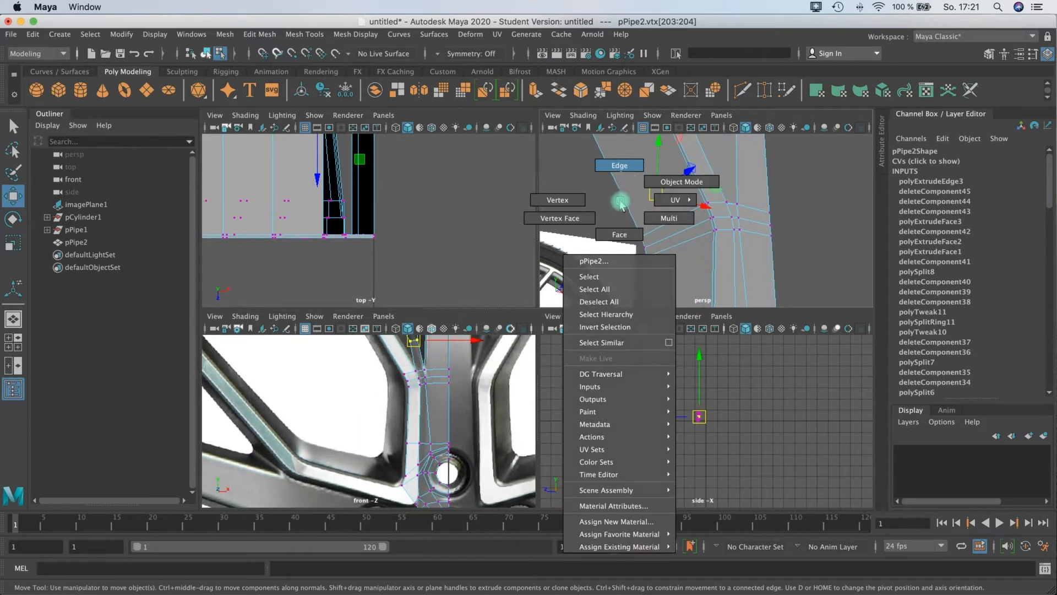
{"action": "scroll", "coordinate": [637, 190], "scroll_direction": "down", "scroll_amount": 5}
{"action": "middle_click_drag", "start_coordinate": [637, 190], "coordinate": [635, 179], "text": "alt"}
{"action": "left_click", "coordinate": [647, 214]}
{"action": "left_click_drag", "start_coordinate": [635, 179], "coordinate": [700, 208], "text": "alt"}
{"action": "right_click_drag", "start_coordinate": [700, 209], "coordinate": [699, 241]}
{"action": "left_click", "coordinate": [703, 216]}
{"action": "key", "text": "space"}
{"action": "key", "text": "Delete"}
{"action": "left_click_drag", "start_coordinate": [569, 382], "coordinate": [531, 375], "text": "alt"}
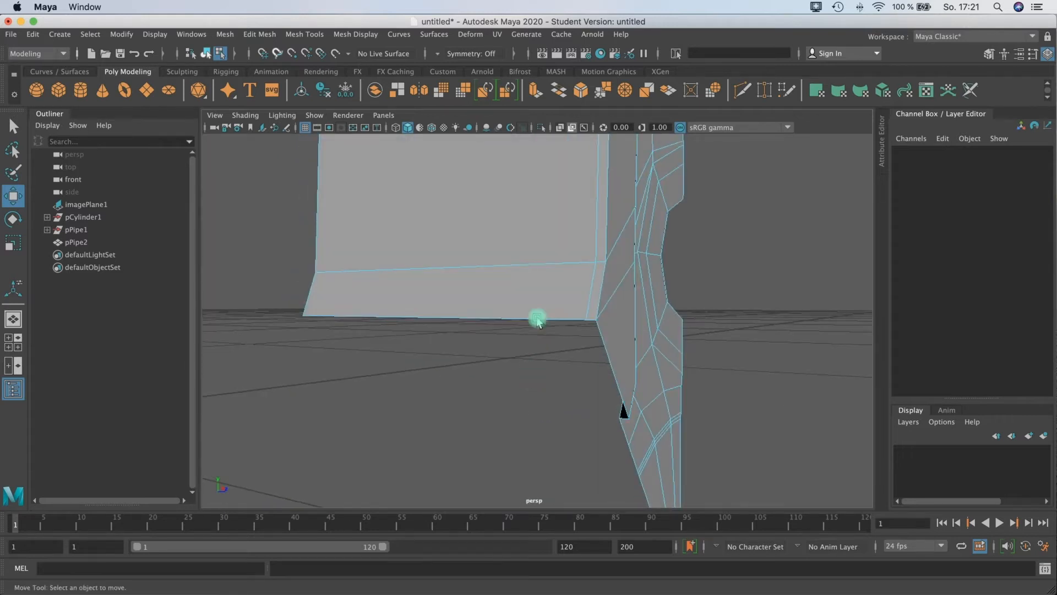
Step: Select the back edges of the outer side wall, along the diagonal spoke down to the hub
{"action": "right_click", "coordinate": [305, 250]}
{"action": "left_click", "coordinate": [303, 213]}
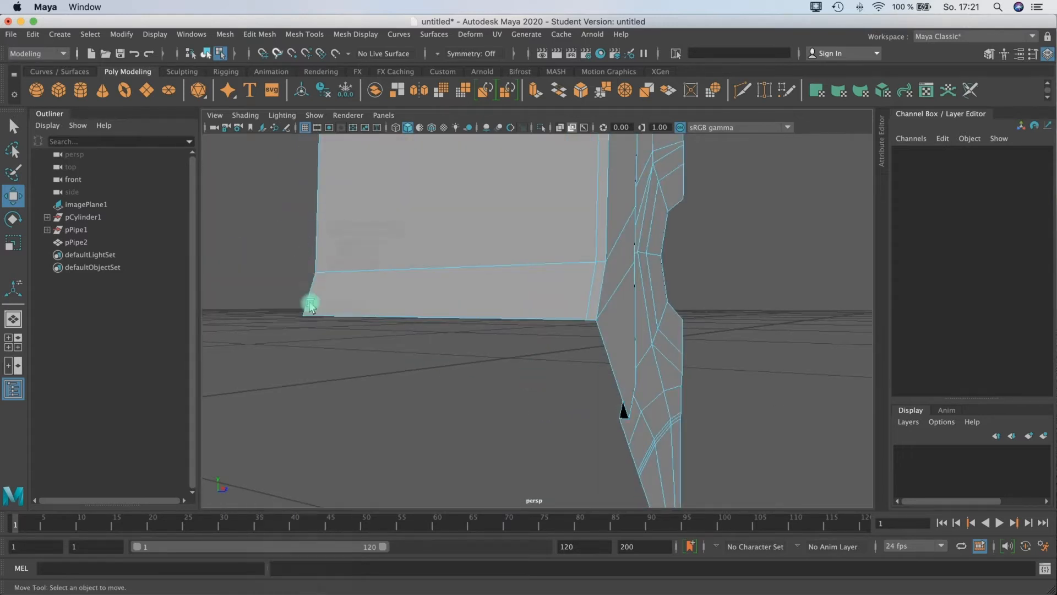
{"action": "left_click", "coordinate": [316, 257]}
{"action": "left_click_drag", "start_coordinate": [408, 238], "coordinate": [436, 182], "text": "alt"}
{"action": "double_click", "coordinate": [500, 256]}
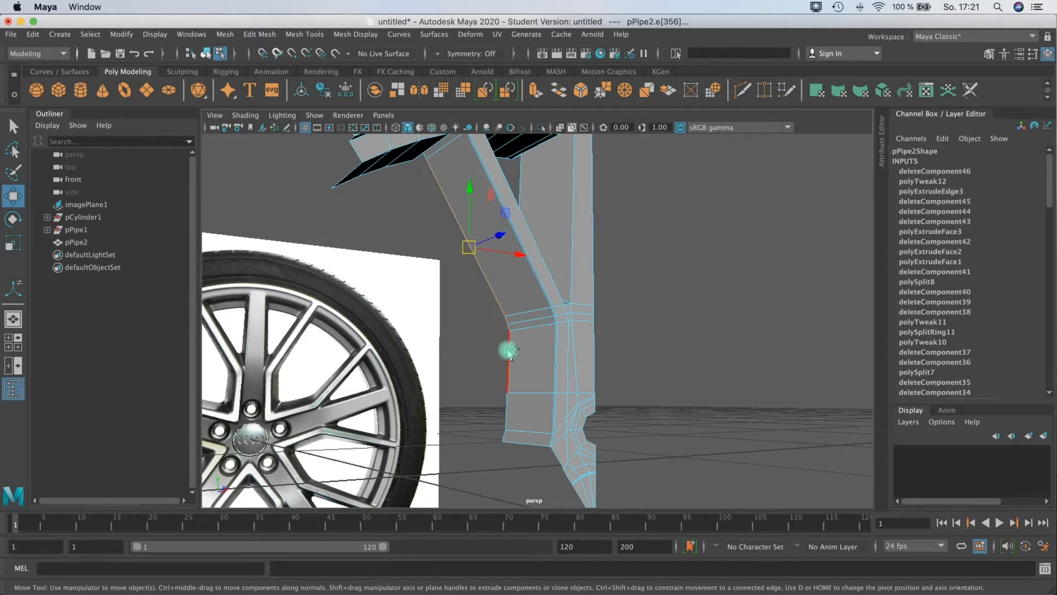
{"action": "left_click_drag", "start_coordinate": [506, 405], "coordinate": [443, 349], "text": "alt"}
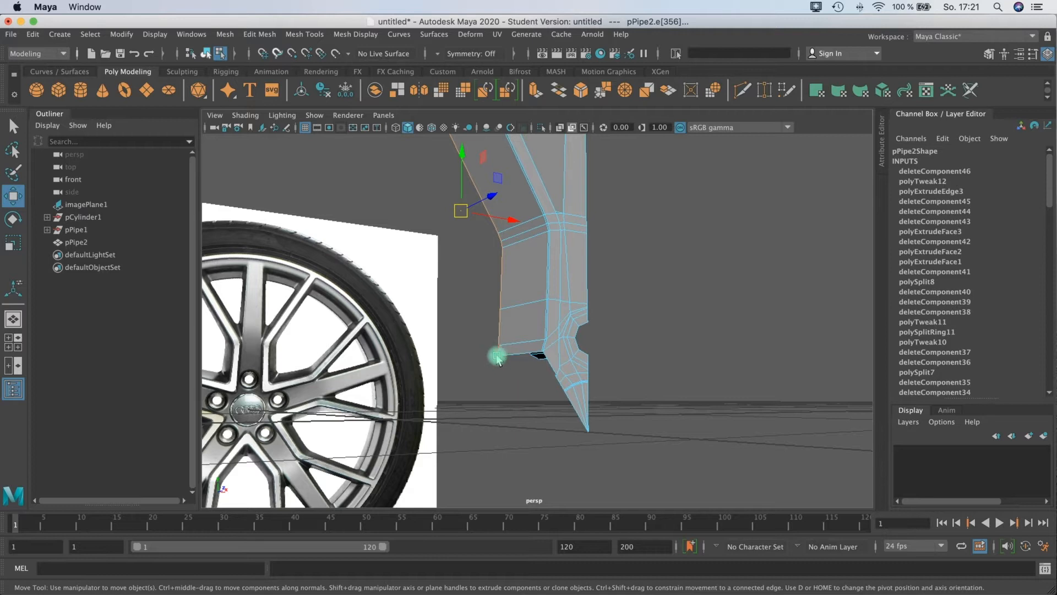
{"action": "mouse_move", "coordinate": [491, 367]}
{"action": "left_mouse_down", "text": "alt"}
{"action": "mouse_move", "coordinate": [439, 375]}
{"action": "mouse_move", "coordinate": [475, 370]}
{"action": "left_mouse_up", "text": "alt"}
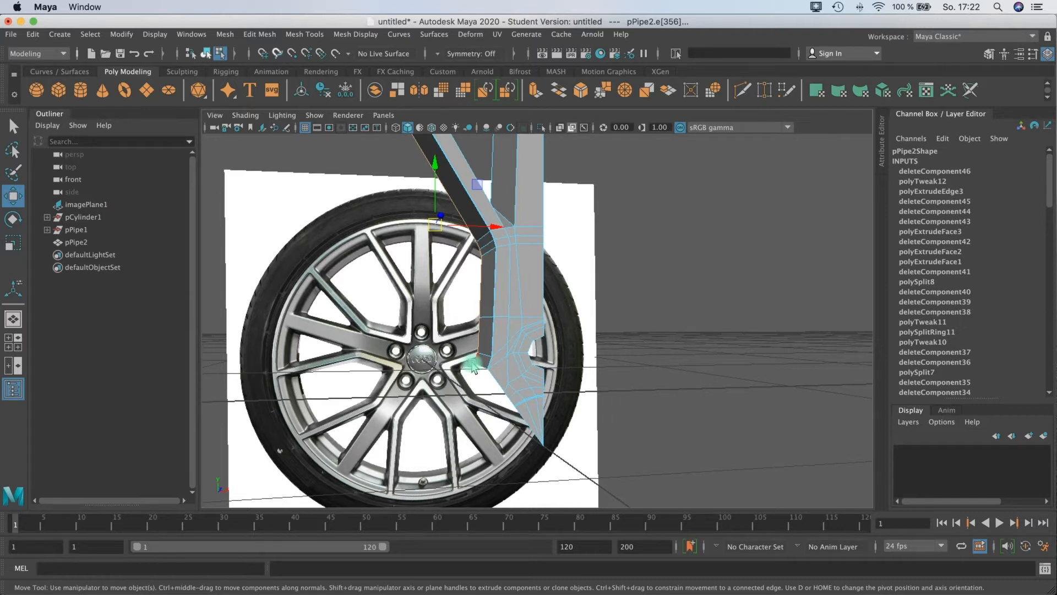
Step: Move the selected back edges outward and down to follow the dark spoke side in the reference image
{"action": "key", "text": "space"}
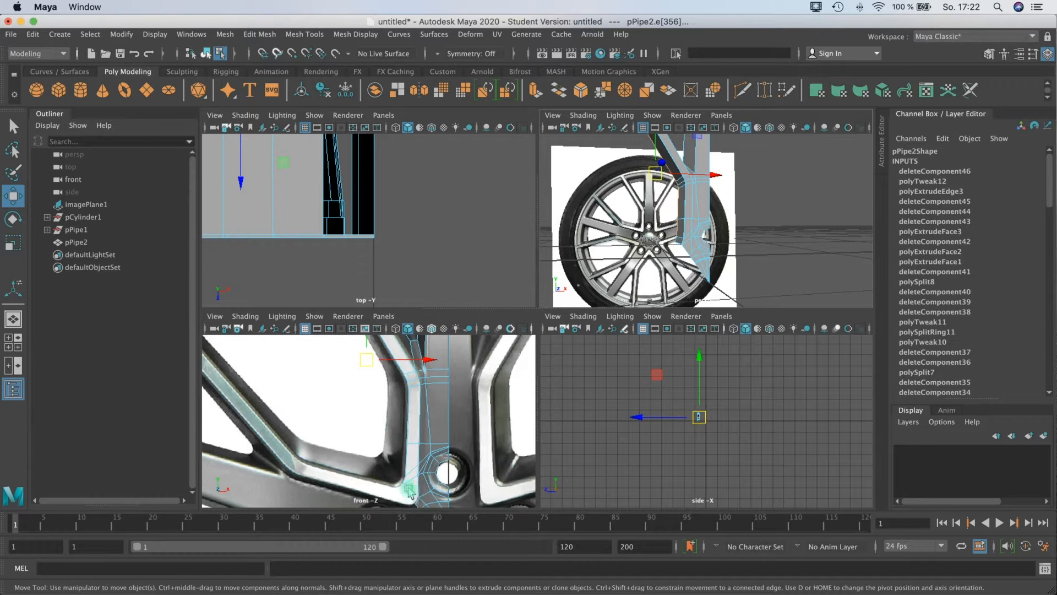
{"action": "middle_click_drag", "start_coordinate": [378, 394], "coordinate": [404, 460], "text": "alt"}
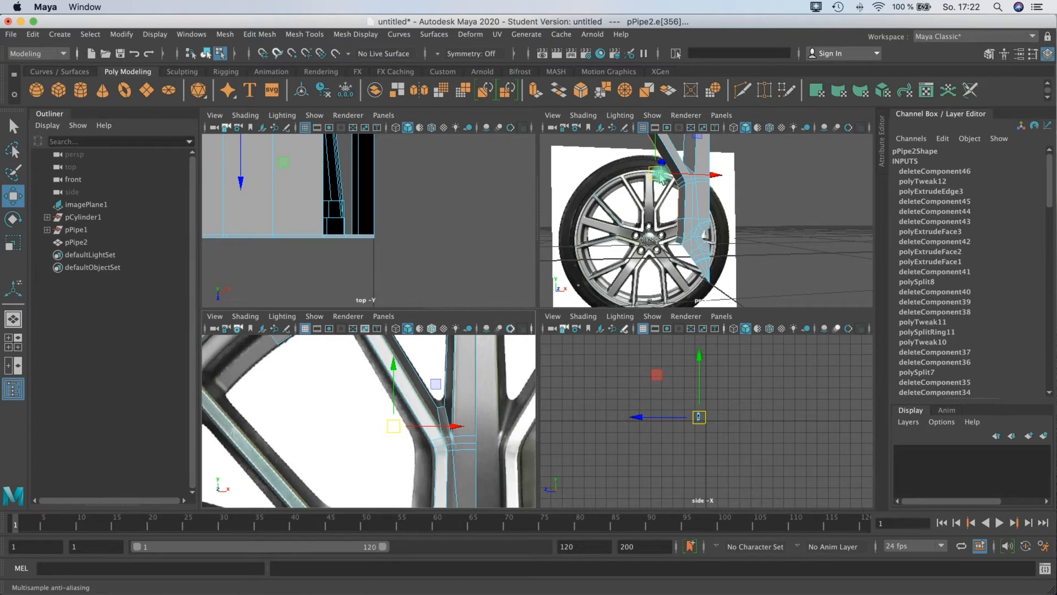
{"action": "left_click_drag", "start_coordinate": [661, 177], "coordinate": [657, 185]}
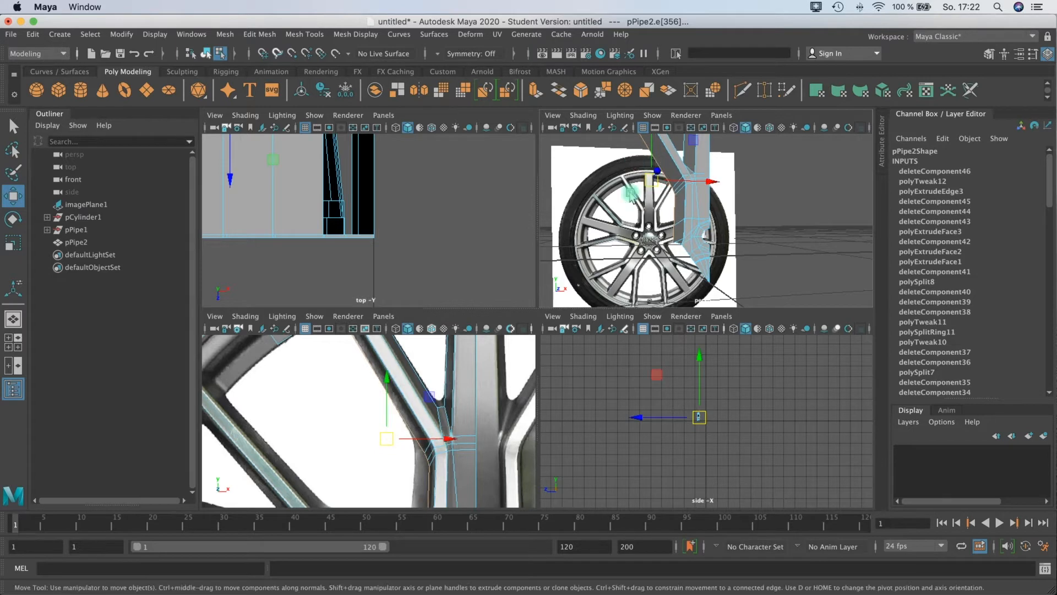
{"action": "middle_click_drag", "start_coordinate": [660, 168], "coordinate": [660, 229], "text": "alt"}
{"action": "middle_click_drag", "start_coordinate": [338, 379], "coordinate": [347, 427], "text": "alt"}
{"action": "left_click_drag", "start_coordinate": [394, 492], "coordinate": [396, 485]}
Step: Switch to vertex editing and select the back vertex at the spoke's bend
{"action": "middle_click_drag", "start_coordinate": [411, 454], "coordinate": [377, 363], "text": "alt"}
{"action": "middle_click_drag", "start_coordinate": [365, 403], "coordinate": [361, 384], "text": "alt"}
{"action": "right_click_drag", "start_coordinate": [395, 406], "coordinate": [424, 405], "text": "alt"}
{"action": "middle_click_drag", "start_coordinate": [392, 399], "coordinate": [388, 387], "text": "alt"}
{"action": "right_click_drag", "start_coordinate": [395, 376], "coordinate": [344, 307]}
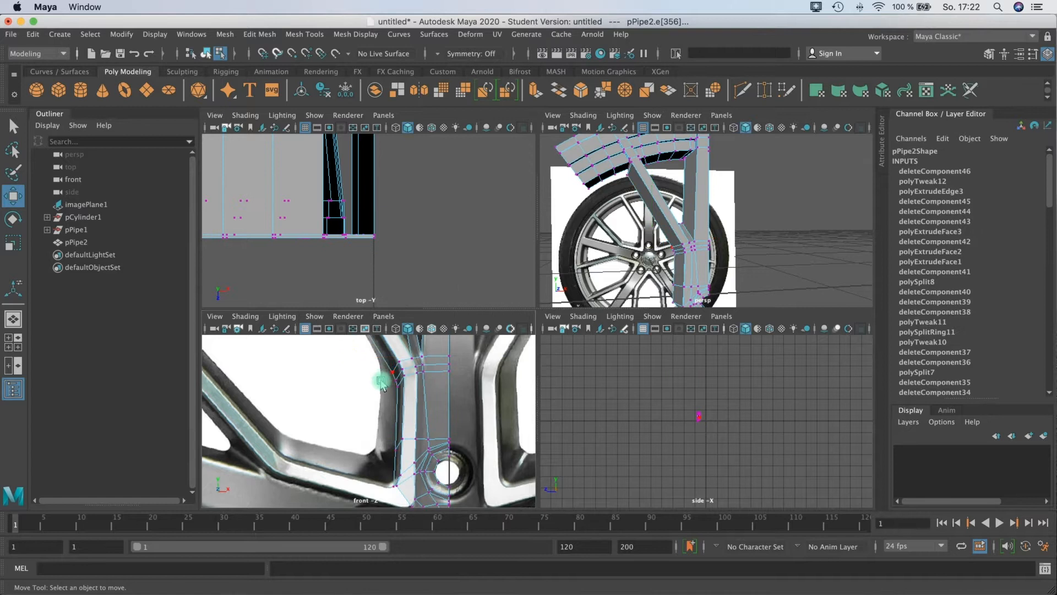
{"action": "left_click_drag", "start_coordinate": [394, 385], "coordinate": [395, 386]}
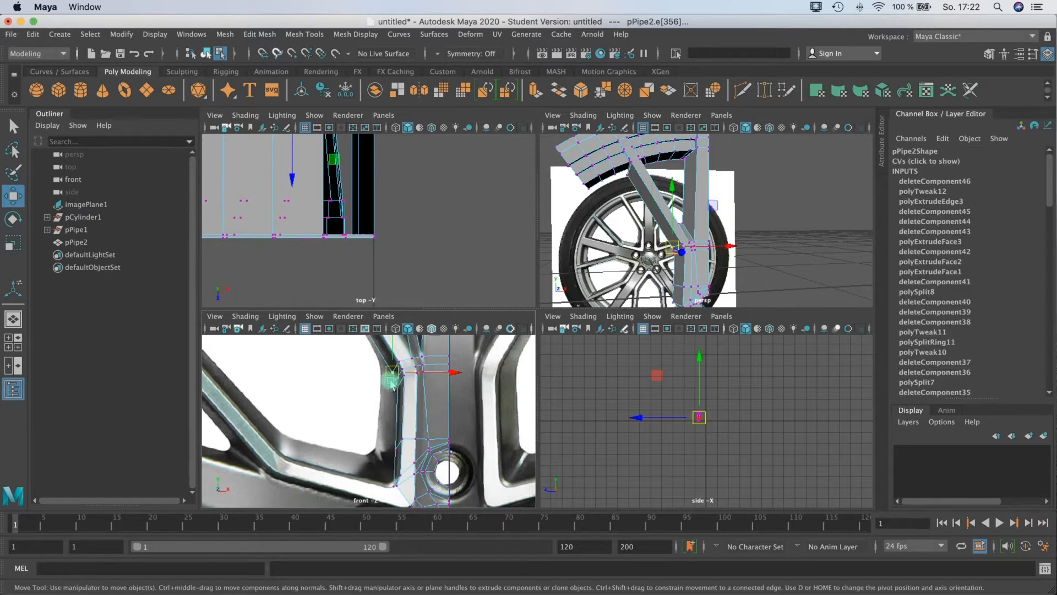
Step: Move the side wall's back vertex between the spoke's bend and the hub outward to the dark spoke side's outer edge
{"action": "left_click_drag", "start_coordinate": [707, 256], "coordinate": [499, 323], "text": "alt"}
{"action": "middle_click_drag", "start_coordinate": [371, 426], "coordinate": [388, 421], "text": "alt"}
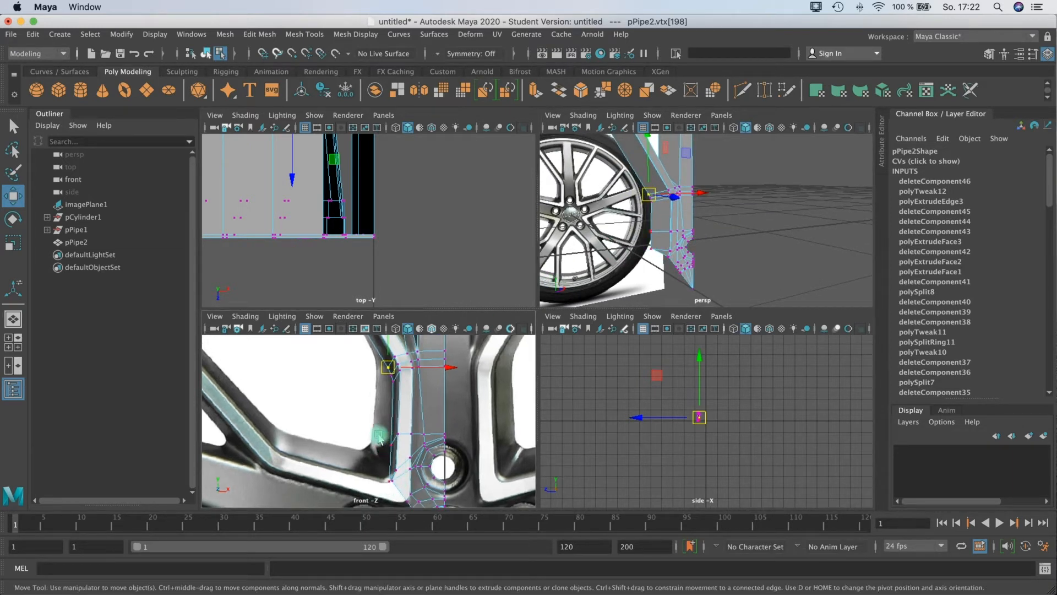
{"action": "middle_click_drag", "start_coordinate": [385, 419], "coordinate": [386, 385]}
{"action": "left_click", "coordinate": [389, 385]}
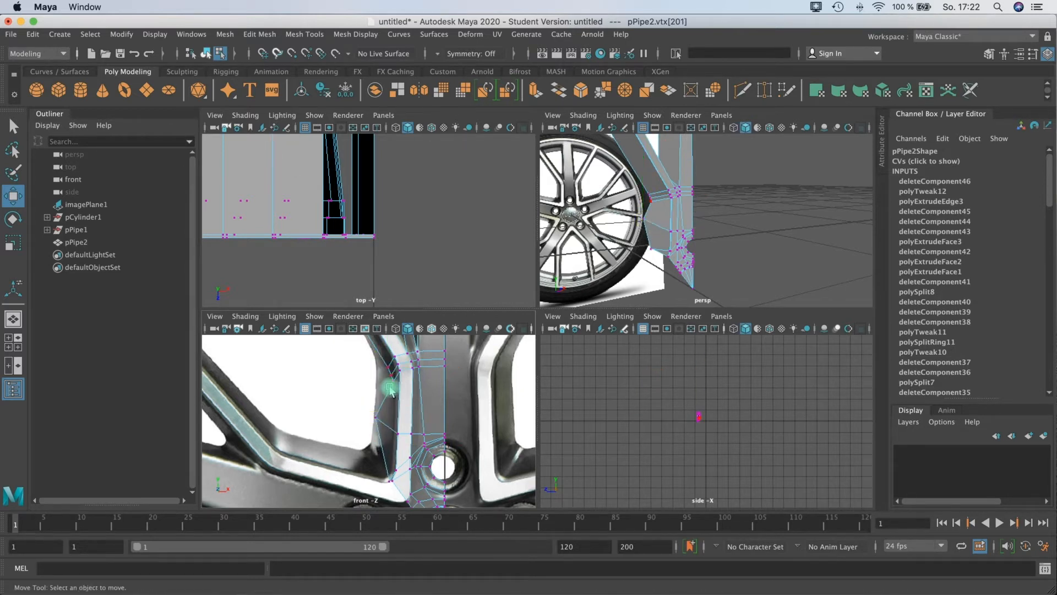
Step: In an enlarged front view, move the three back vertices at the spoke's bend outward onto the dark spoke side's outer edge
{"action": "key", "text": "space"}
{"action": "middle_click_drag", "start_coordinate": [474, 350], "coordinate": [510, 328], "text": "alt"}
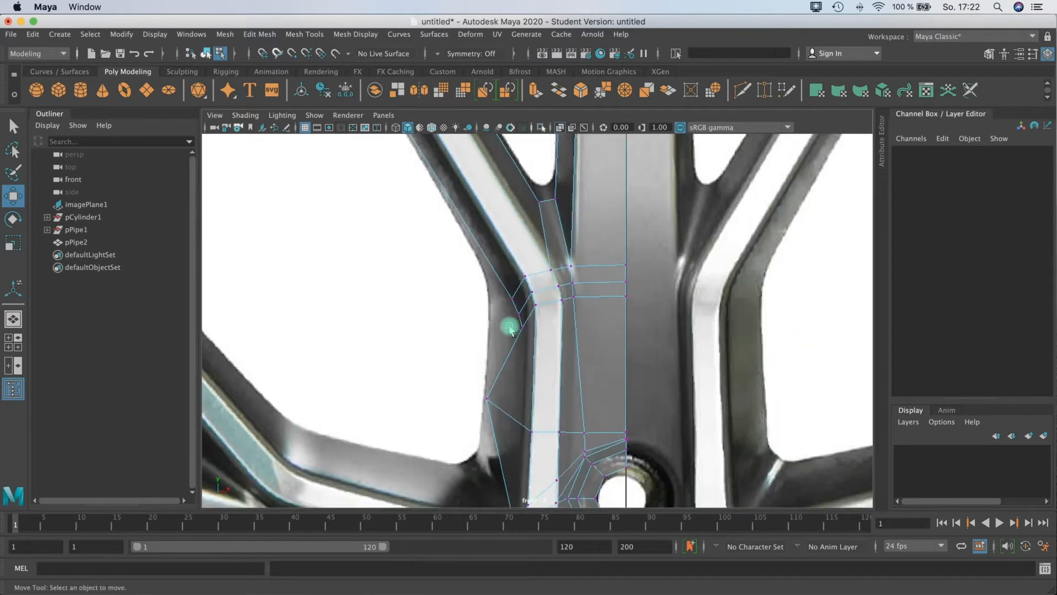
{"action": "left_click", "coordinate": [514, 302]}
{"action": "left_click_drag", "start_coordinate": [514, 302], "coordinate": [485, 272]}
{"action": "left_click_drag", "start_coordinate": [522, 318], "coordinate": [491, 293]}
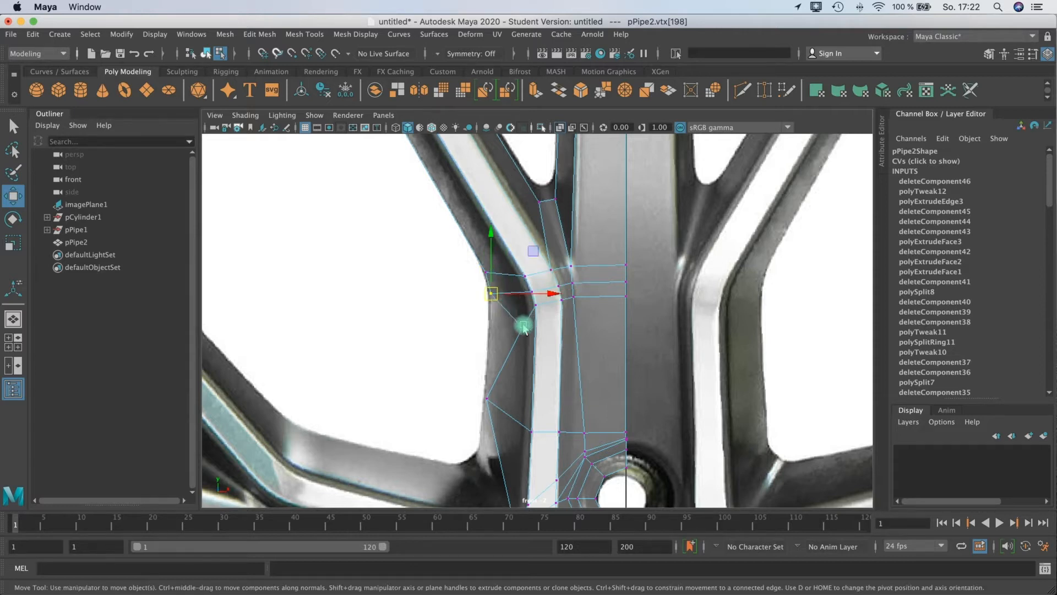
{"action": "left_click_drag", "start_coordinate": [523, 330], "coordinate": [471, 282]}
Step: Move the back vertex at the side wall's hub end up and outward to just above the reference opening's lower corner
{"action": "middle_click_drag", "start_coordinate": [453, 387], "coordinate": [439, 266], "text": "alt"}
{"action": "left_click", "coordinate": [491, 406]}
{"action": "left_click_drag", "start_coordinate": [500, 413], "coordinate": [479, 346]}
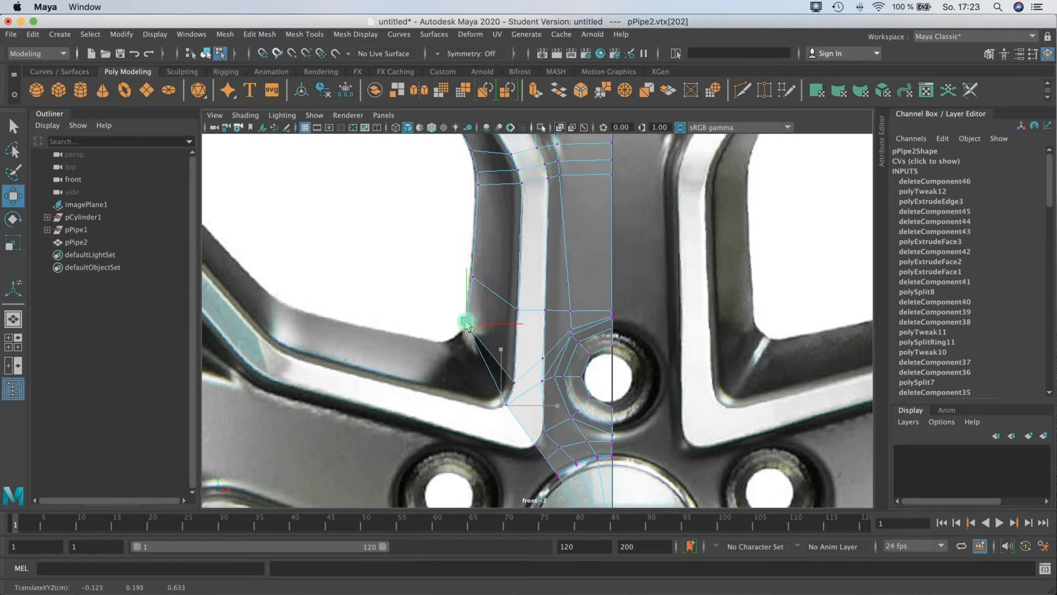
Step: Pick the lowest back vertex in the perspective view and align it in the front view with the opening's lower corner near the hub
{"action": "key", "text": "space"}
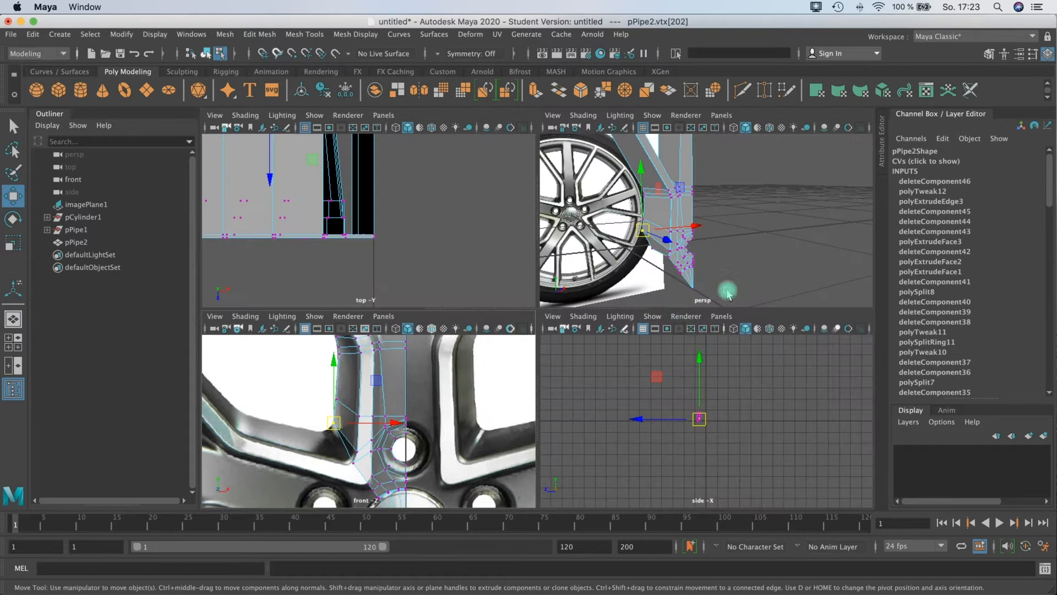
{"action": "key", "text": "space"}
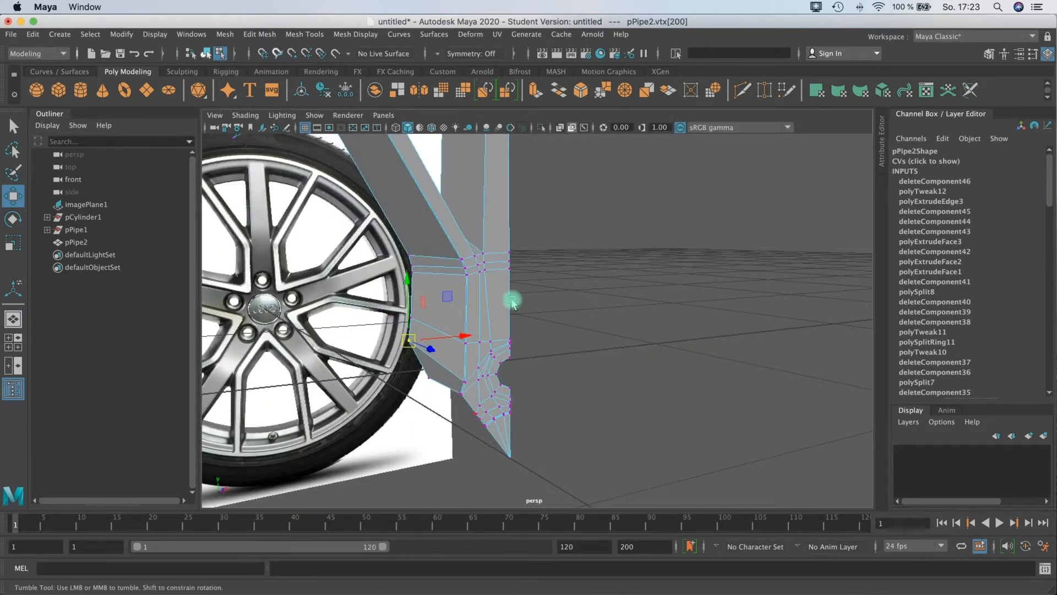
{"action": "key", "text": "f"}
{"action": "left_click_drag", "start_coordinate": [525, 394], "coordinate": [381, 372], "text": "alt"}
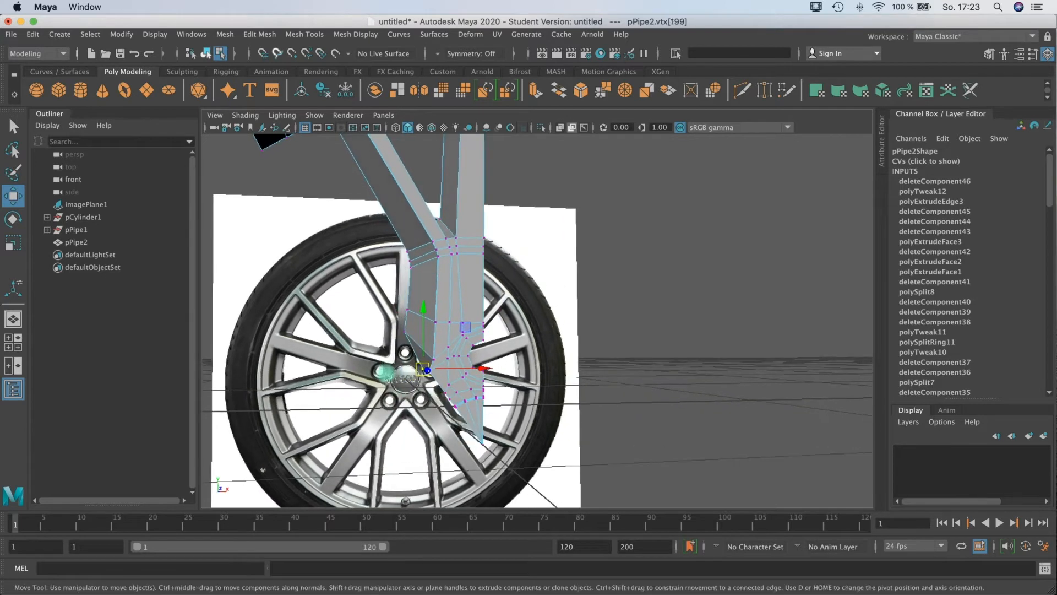
{"action": "key", "text": "space"}
{"action": "key", "text": "space"}
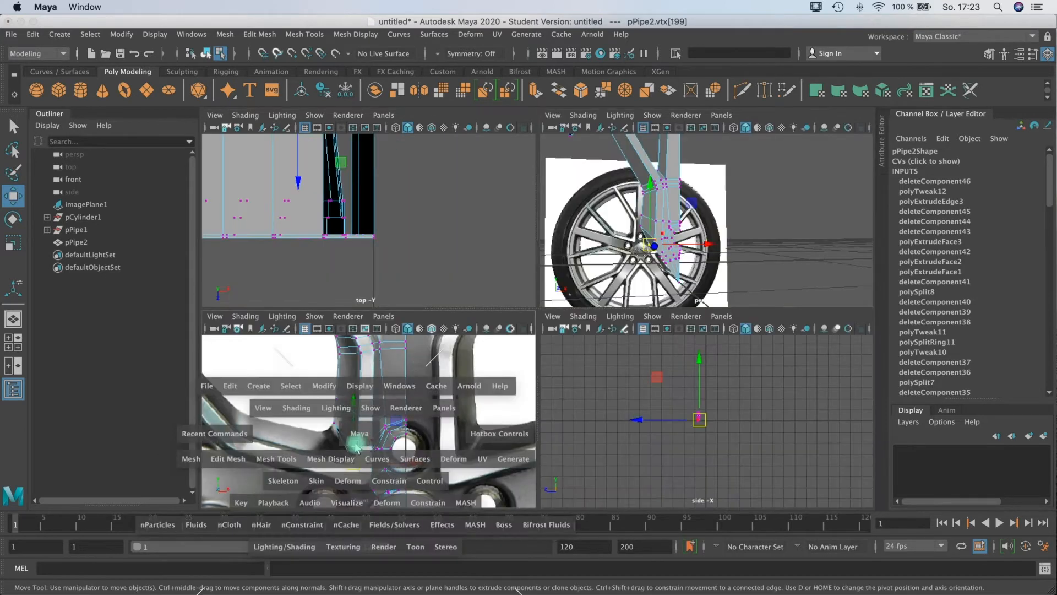
{"action": "left_click_drag", "start_coordinate": [511, 405], "coordinate": [490, 378]}
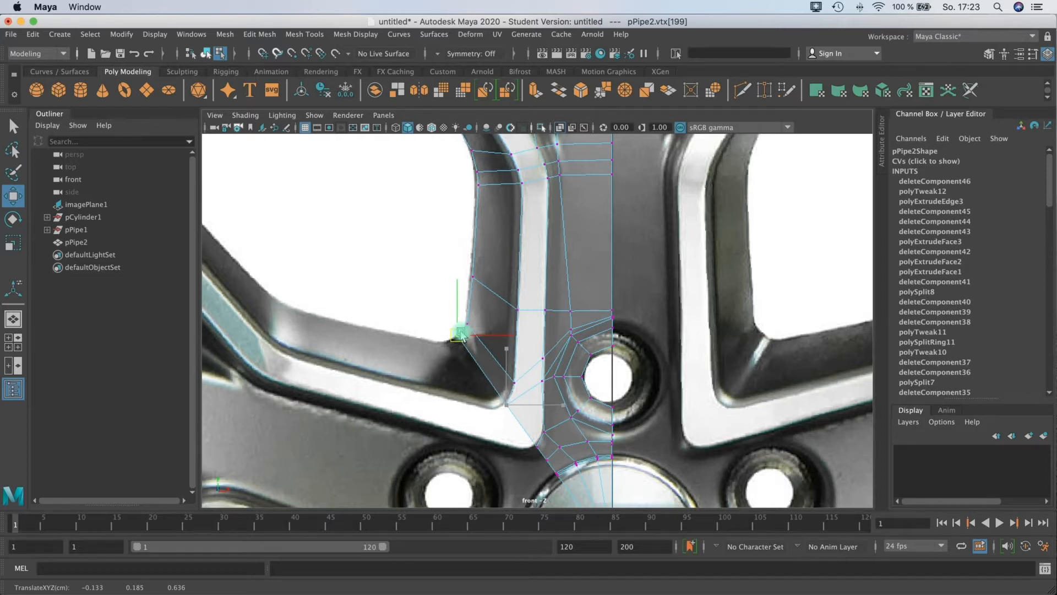
{"action": "left_click_drag", "start_coordinate": [461, 335], "coordinate": [458, 334]}
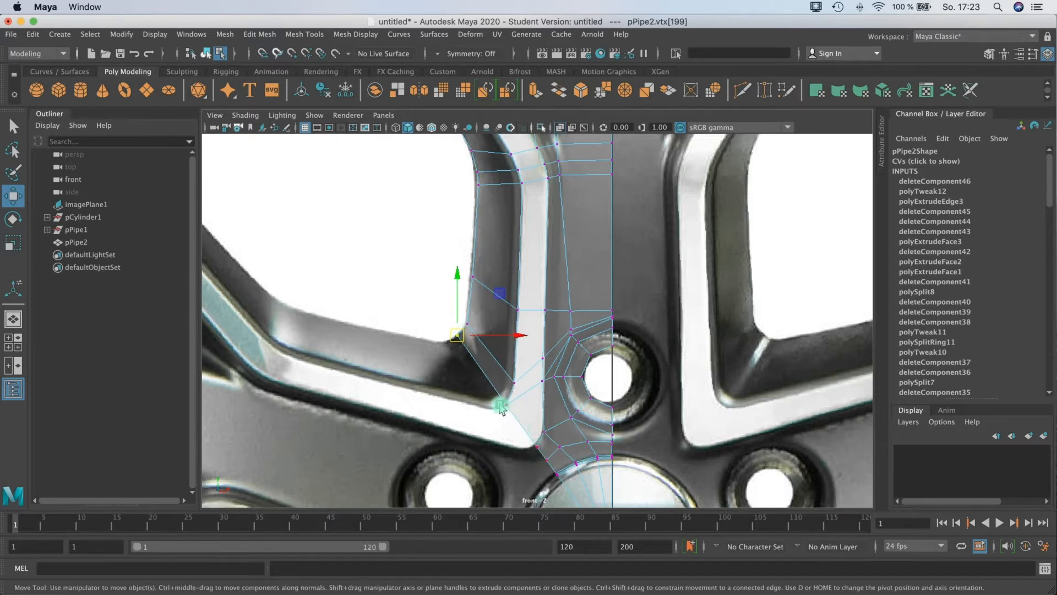
{"action": "left_click_drag", "start_coordinate": [458, 337], "coordinate": [458, 337]}
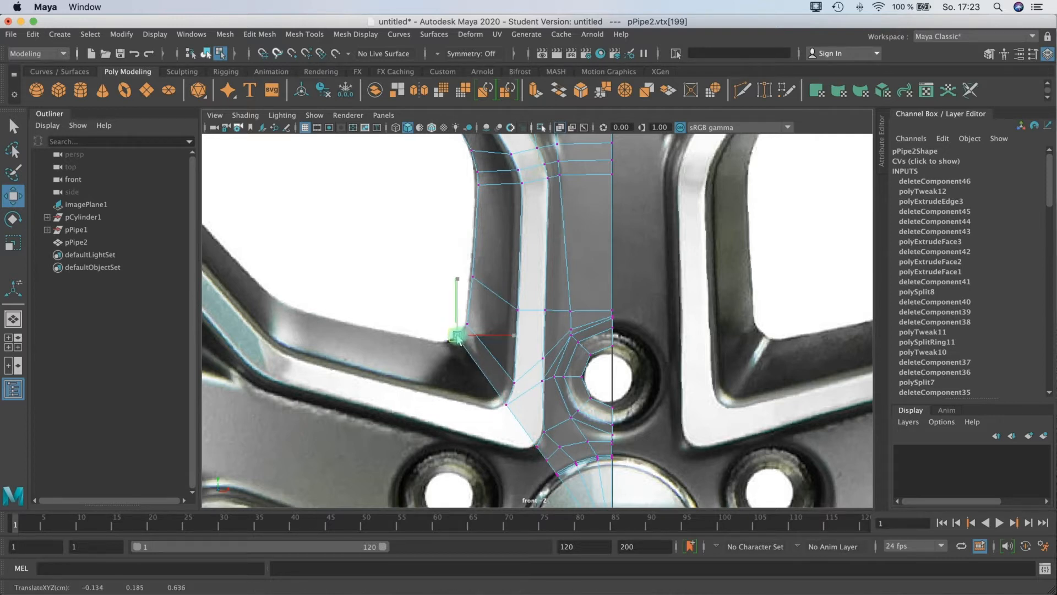
{"action": "left_click_drag", "start_coordinate": [457, 336], "coordinate": [458, 336]}
{"action": "middle_click_drag", "start_coordinate": [463, 324], "coordinate": [451, 319], "text": "alt"}
{"action": "left_click_drag", "start_coordinate": [449, 331], "coordinate": [448, 334]}
Step: Fine-tune the middle and lower back vertices at the spoke's bend to follow the reference opening's edge
{"action": "middle_click_drag", "start_coordinate": [466, 299], "coordinate": [462, 335], "text": "alt"}
{"action": "middle_click_drag", "start_coordinate": [455, 276], "coordinate": [460, 335], "text": "alt"}
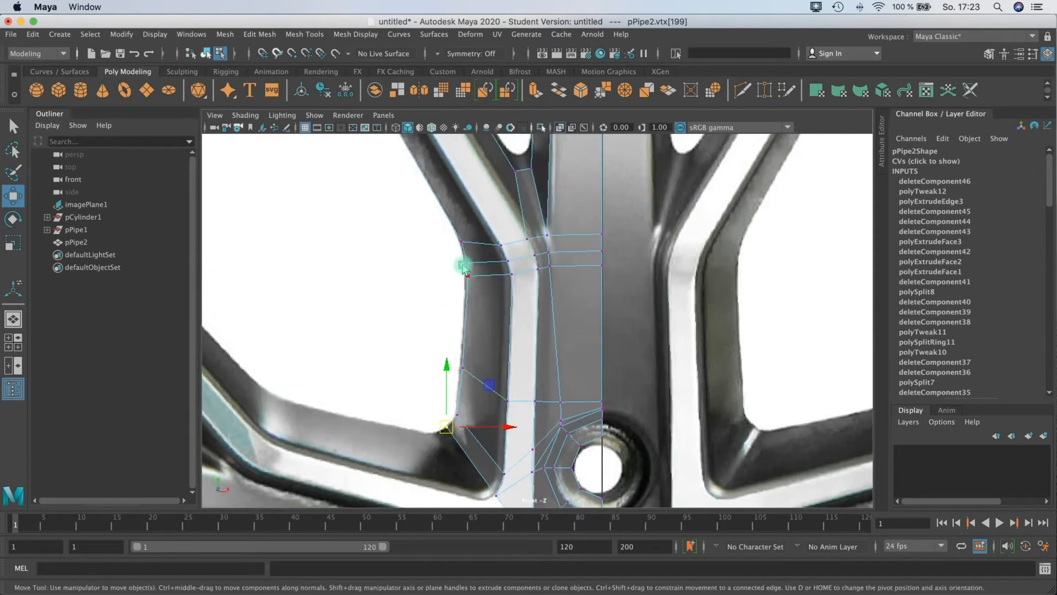
{"action": "left_click", "coordinate": [467, 261]}
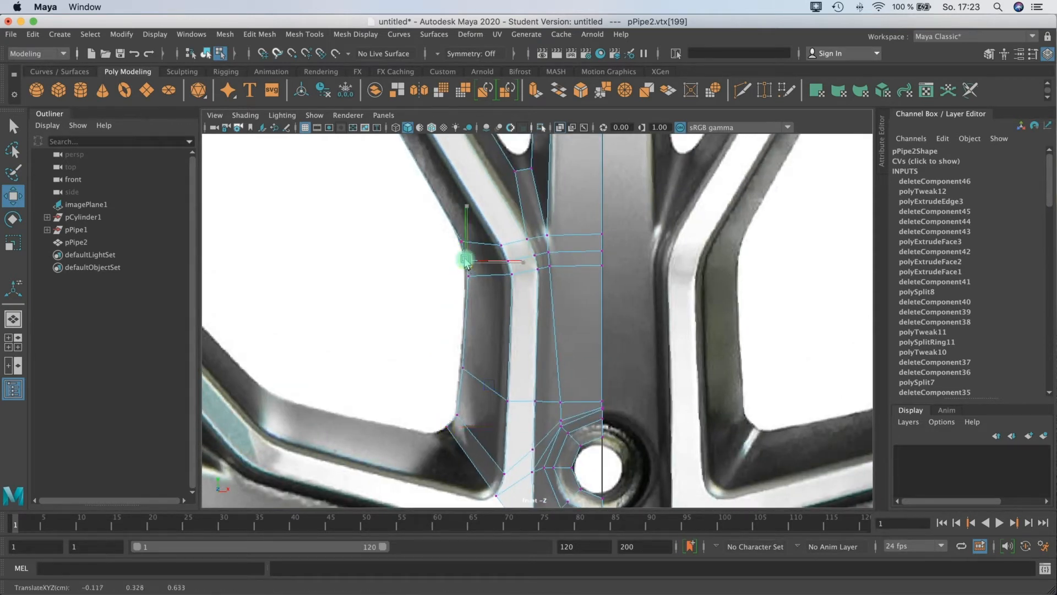
{"action": "left_click_drag", "start_coordinate": [469, 280], "coordinate": [466, 275]}
Step: Examine the diagonal spoke's upper end from several sides, where its side walls meet the rim's underside
{"action": "middle_click_drag", "start_coordinate": [475, 338], "coordinate": [436, 353], "text": "alt"}
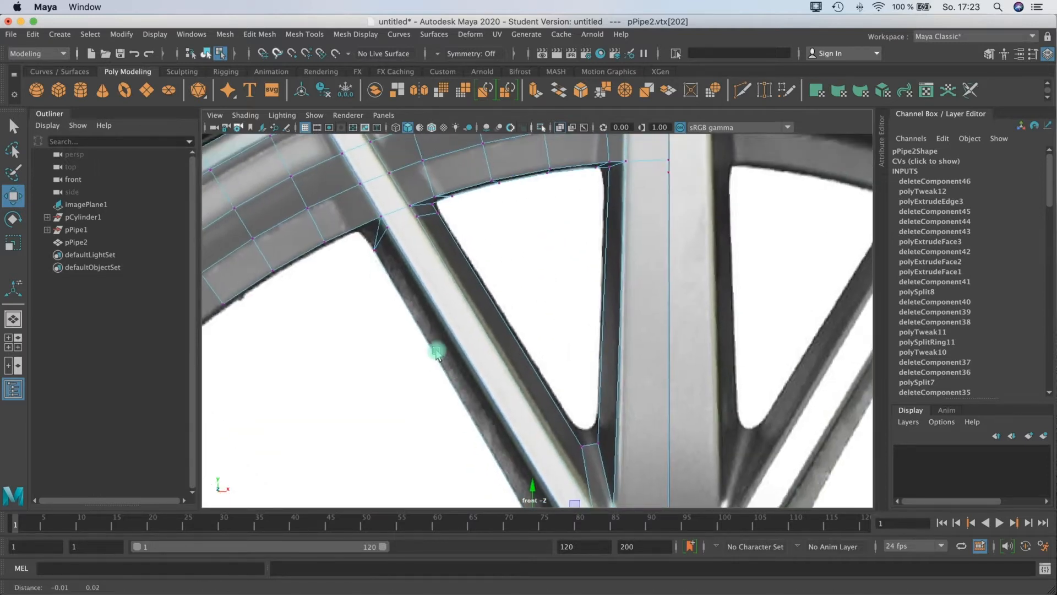
{"action": "key", "text": "space"}
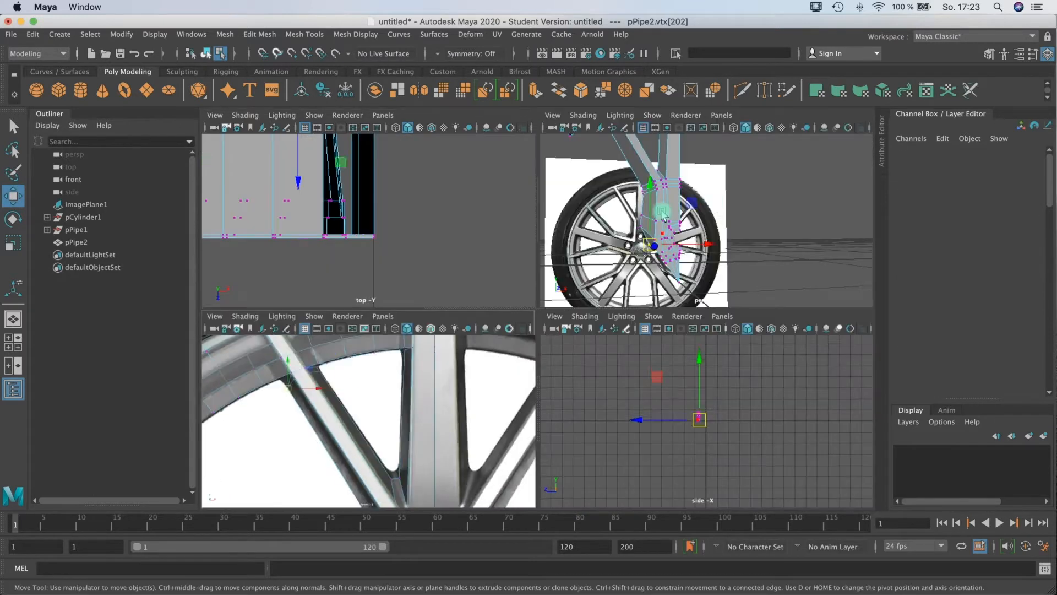
{"action": "key", "text": "space"}
{"action": "middle_click_drag", "start_coordinate": [423, 269], "coordinate": [505, 439], "text": "alt"}
{"action": "left_click_drag", "start_coordinate": [444, 260], "coordinate": [583, 246], "text": "alt"}
{"action": "scroll", "coordinate": [444, 222], "scroll_direction": "up", "scroll_amount": 5}
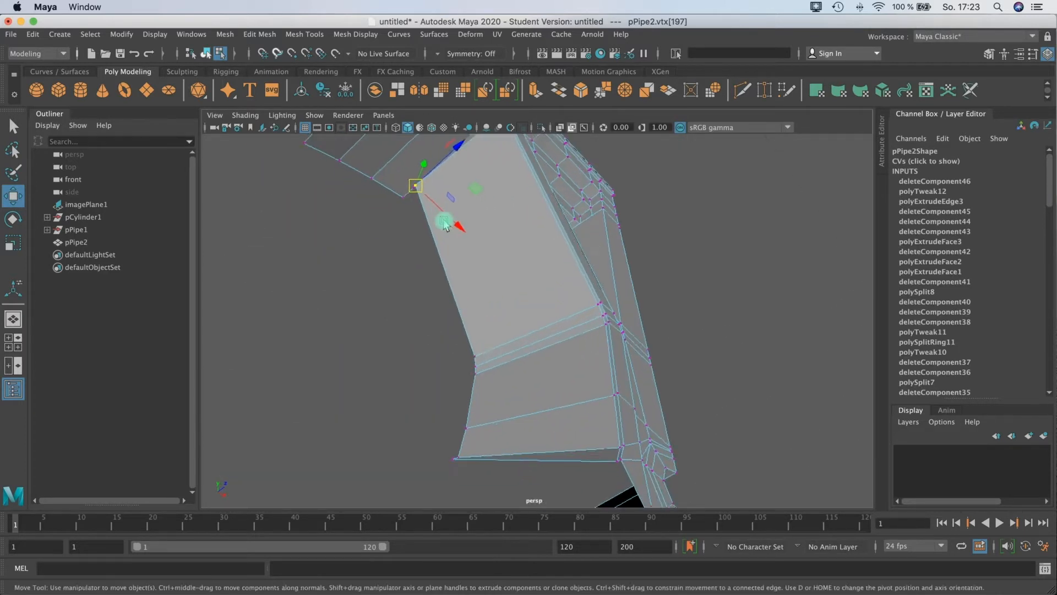
{"action": "middle_click_drag", "start_coordinate": [485, 193], "coordinate": [524, 302], "text": "alt"}
{"action": "left_click_drag", "start_coordinate": [524, 302], "coordinate": [762, 327], "text": "alt"}
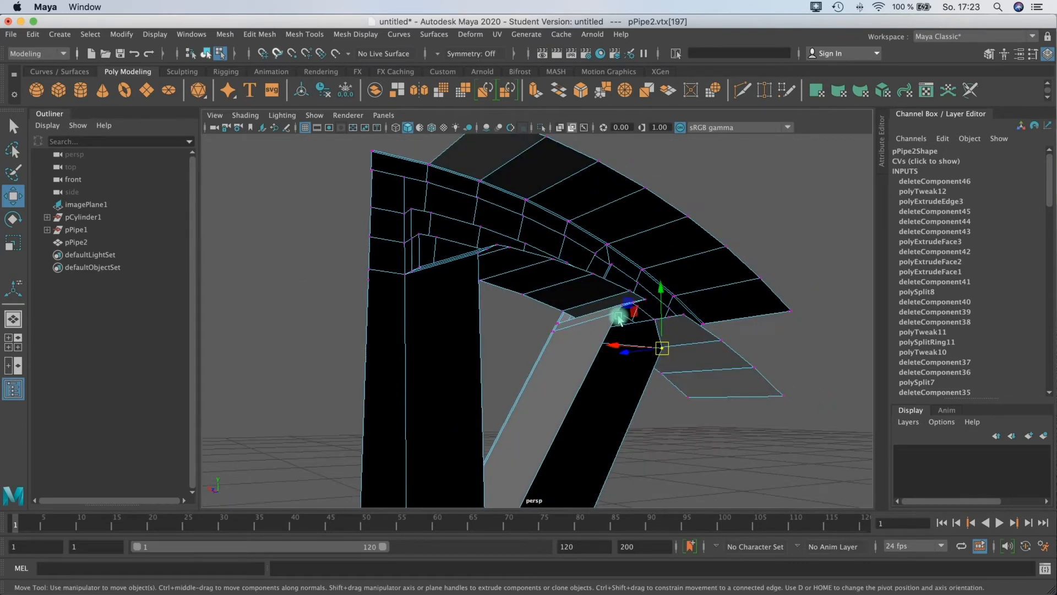
{"action": "scroll", "coordinate": [618, 316], "scroll_direction": "up", "scroll_amount": 5}
{"action": "middle_click_drag", "start_coordinate": [658, 307], "coordinate": [568, 301], "text": "alt"}
{"action": "left_click_drag", "start_coordinate": [568, 301], "coordinate": [507, 352], "text": "alt"}
{"action": "right_click_drag", "start_coordinate": [507, 352], "coordinate": [569, 347], "text": "alt"}
{"action": "left_click_drag", "start_coordinate": [569, 347], "coordinate": [408, 267], "text": "alt"}
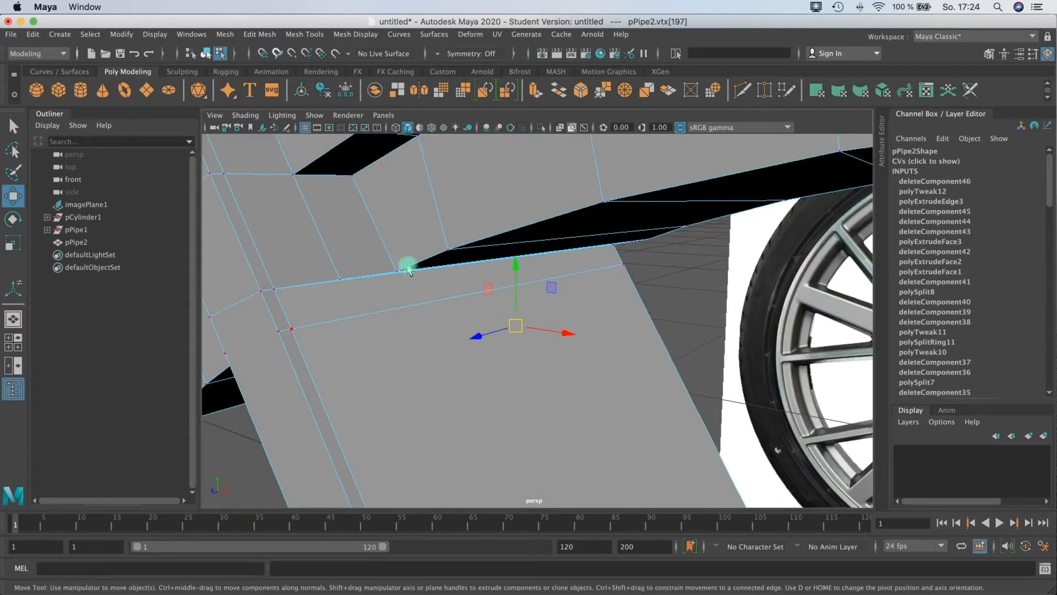
{"action": "left_click_drag", "start_coordinate": [472, 397], "coordinate": [666, 217], "text": "alt"}
{"action": "left_click_drag", "start_coordinate": [669, 267], "coordinate": [501, 316], "text": "alt"}
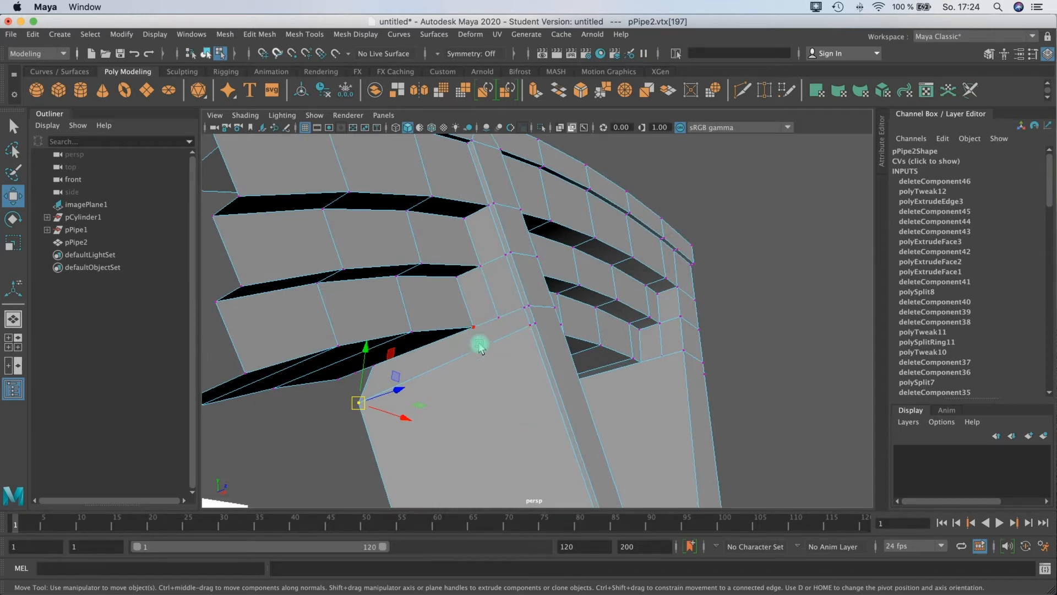
{"action": "left_click_drag", "start_coordinate": [515, 389], "coordinate": [616, 353], "text": "alt"}
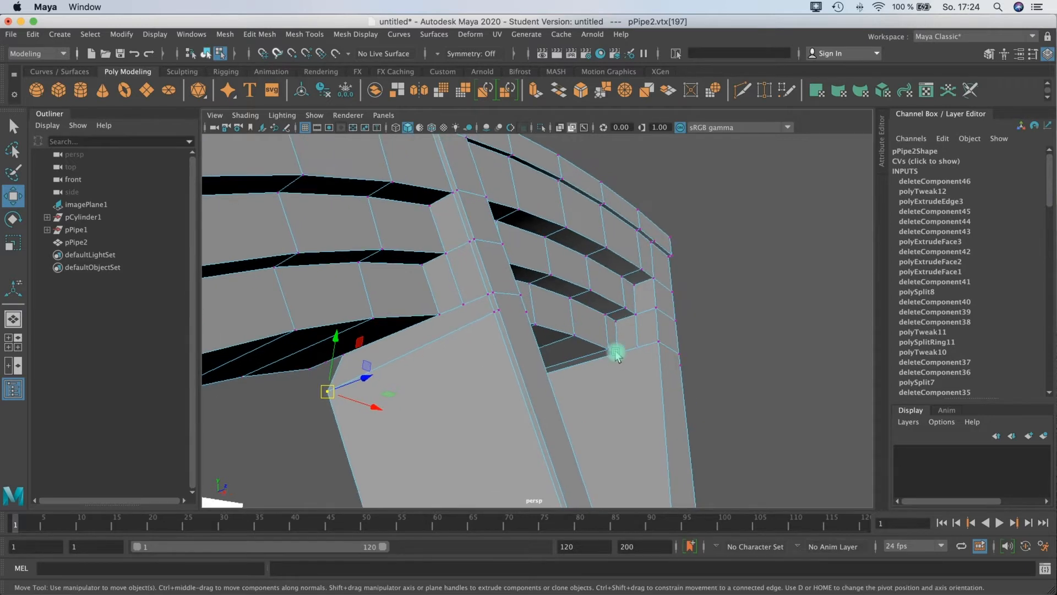
{"action": "left_click_drag", "start_coordinate": [636, 399], "coordinate": [639, 337], "text": "alt"}
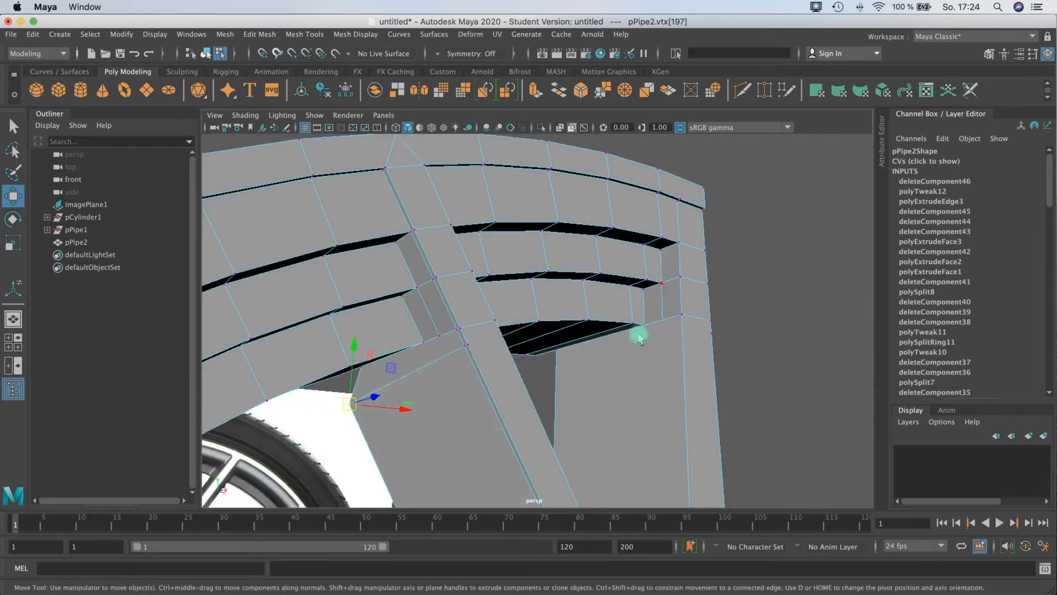
Step: Preview the rim segment smoothed, examine the spoke-to-rim joint, and return to the unsmoothed display
{"action": "key", "text": "3"}
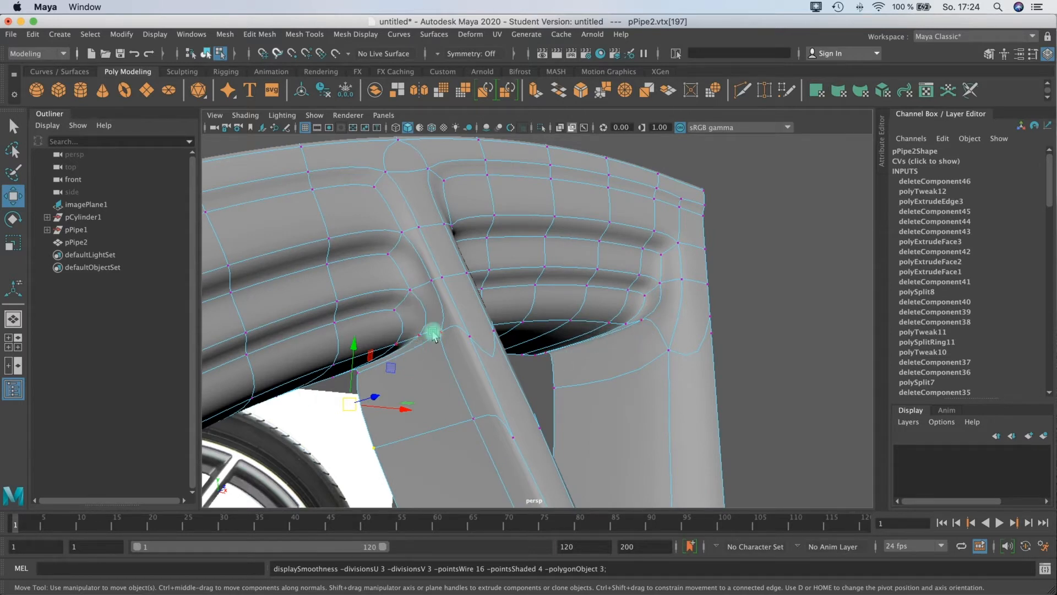
{"action": "right_click_drag", "start_coordinate": [615, 314], "coordinate": [737, 275]}
{"action": "left_click_drag", "start_coordinate": [602, 359], "coordinate": [554, 351], "text": "alt"}
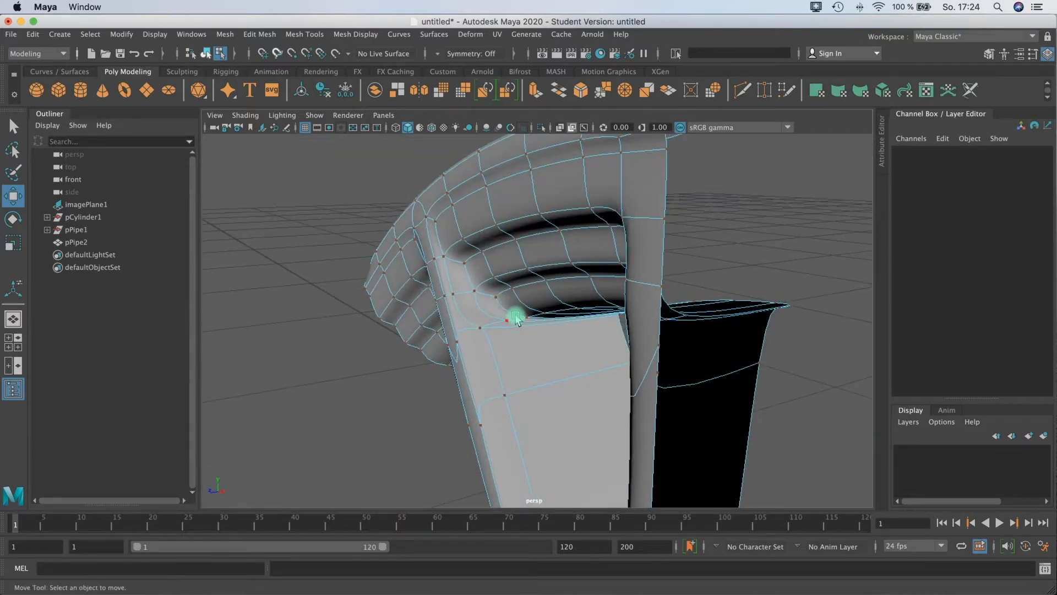
{"action": "key", "text": "1"}
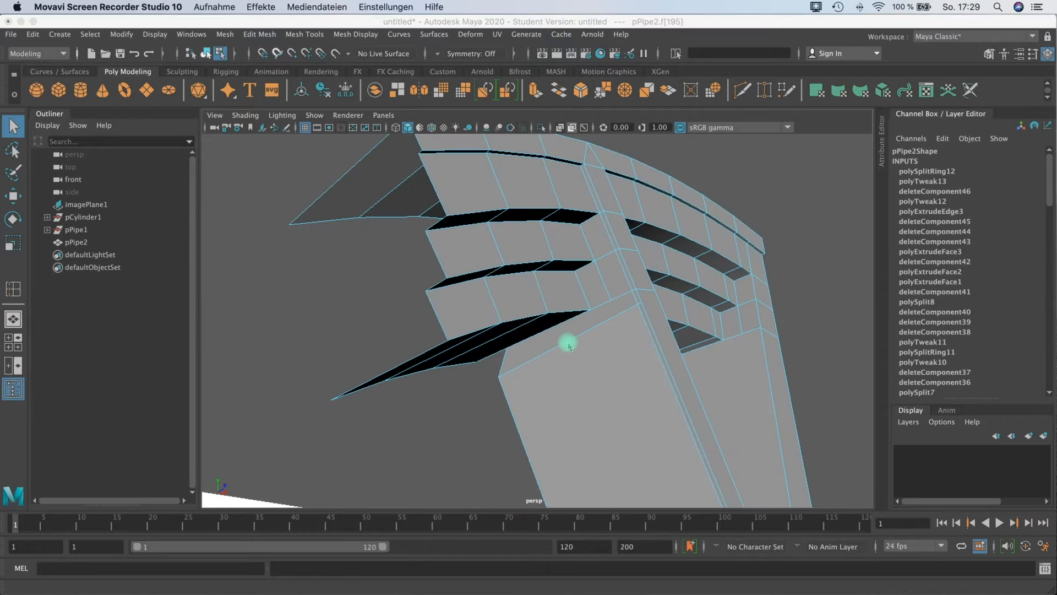
Step: Delete the narrow face at the top of the diagonal spoke's outer side wall, just below the rim
{"action": "mouse_move", "coordinate": [569, 344]}
{"action": "left_mouse_down", "text": "alt"}
{"action": "mouse_move", "coordinate": [578, 322]}
{"action": "mouse_move", "coordinate": [573, 333]}
{"action": "left_mouse_up", "text": "alt"}
{"action": "left_click", "coordinate": [570, 333]}
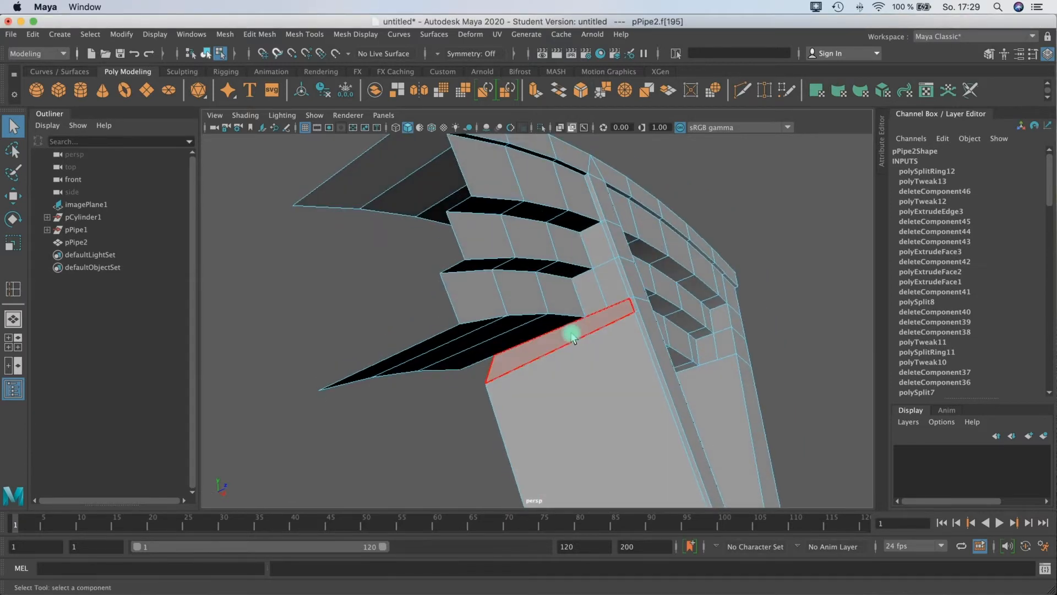
{"action": "left_click_drag", "start_coordinate": [517, 382], "coordinate": [768, 440], "text": "alt"}
{"action": "key", "text": "Delete"}
Step: Delete the two narrow faces at the top of the diagonal spoke's inner side wall
{"action": "left_click_drag", "start_coordinate": [480, 356], "coordinate": [401, 228], "text": "alt"}
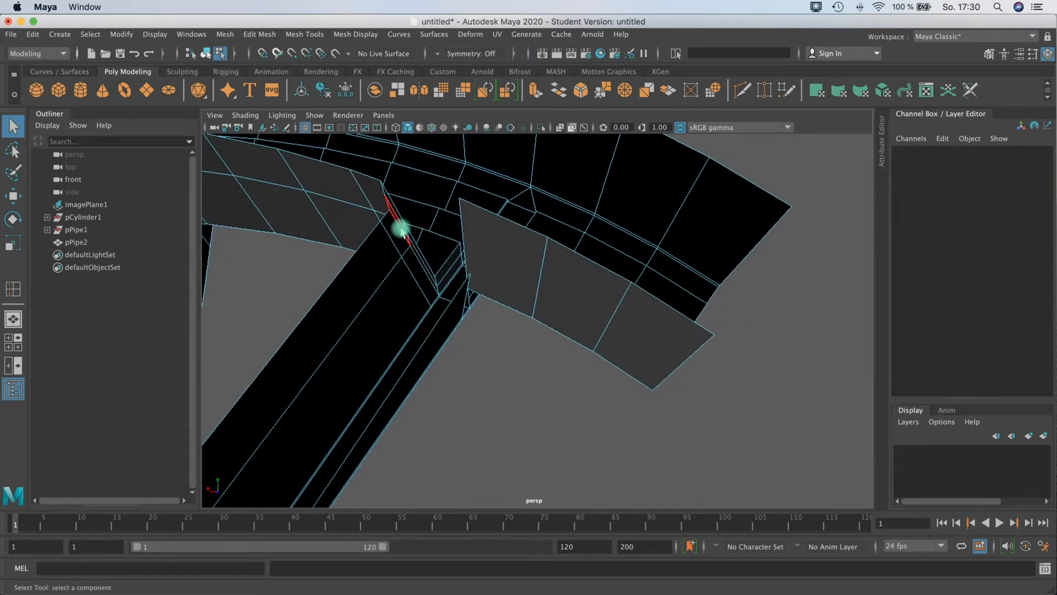
{"action": "left_click_drag", "start_coordinate": [330, 288], "coordinate": [708, 291], "text": "alt"}
{"action": "left_click", "coordinate": [670, 285]}
{"action": "left_click", "coordinate": [705, 278], "text": "shift"}
{"action": "key", "text": "Delete"}
Step: Select and delete the thin faces under the rim's lower edge, directly above the gap in the diagonal spoke's inner wall
{"action": "left_click_drag", "start_coordinate": [599, 280], "coordinate": [489, 292], "text": "alt"}
{"action": "scroll", "coordinate": [467, 306], "scroll_direction": "up", "scroll_amount": 5}
{"action": "middle_click_drag", "start_coordinate": [468, 307], "coordinate": [494, 290], "text": "alt"}
{"action": "left_click_drag", "start_coordinate": [494, 291], "coordinate": [540, 298], "text": "alt"}
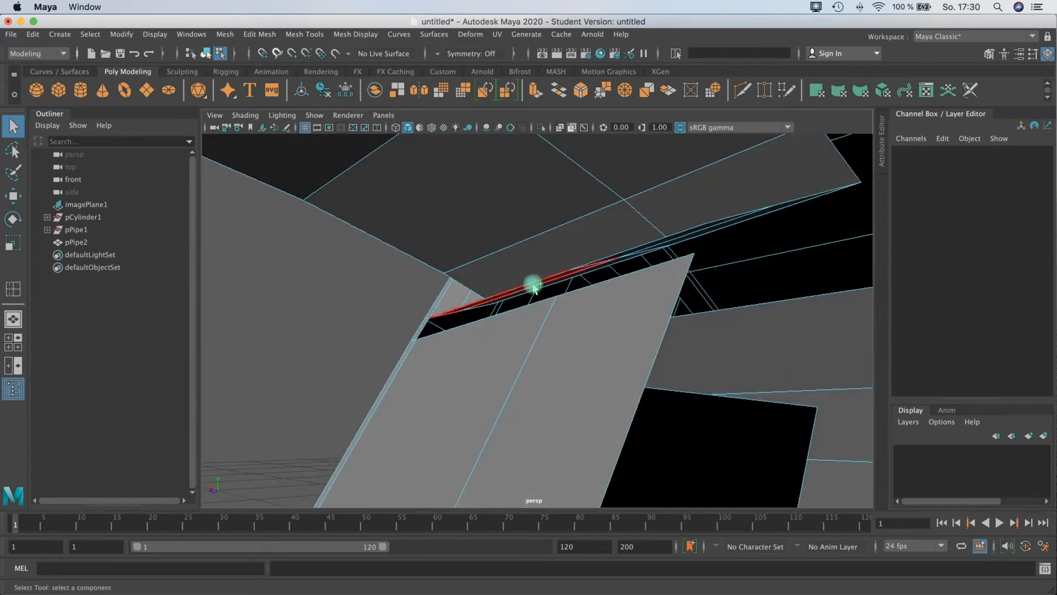
{"action": "left_click", "coordinate": [534, 287]}
{"action": "left_click", "coordinate": [615, 257], "text": "shift"}
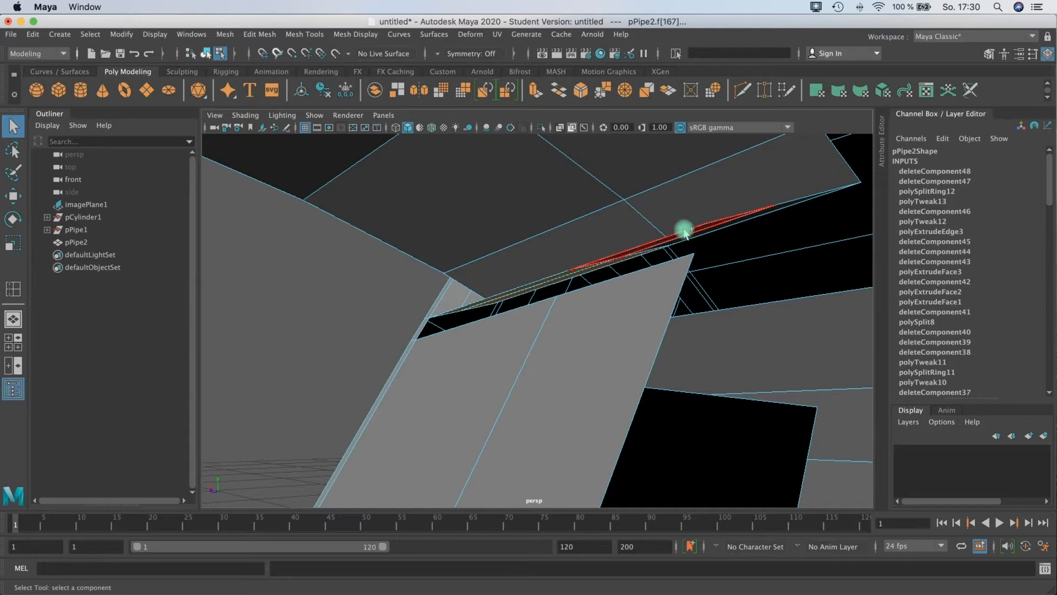
{"action": "left_click_drag", "start_coordinate": [591, 294], "coordinate": [756, 384], "text": "alt"}
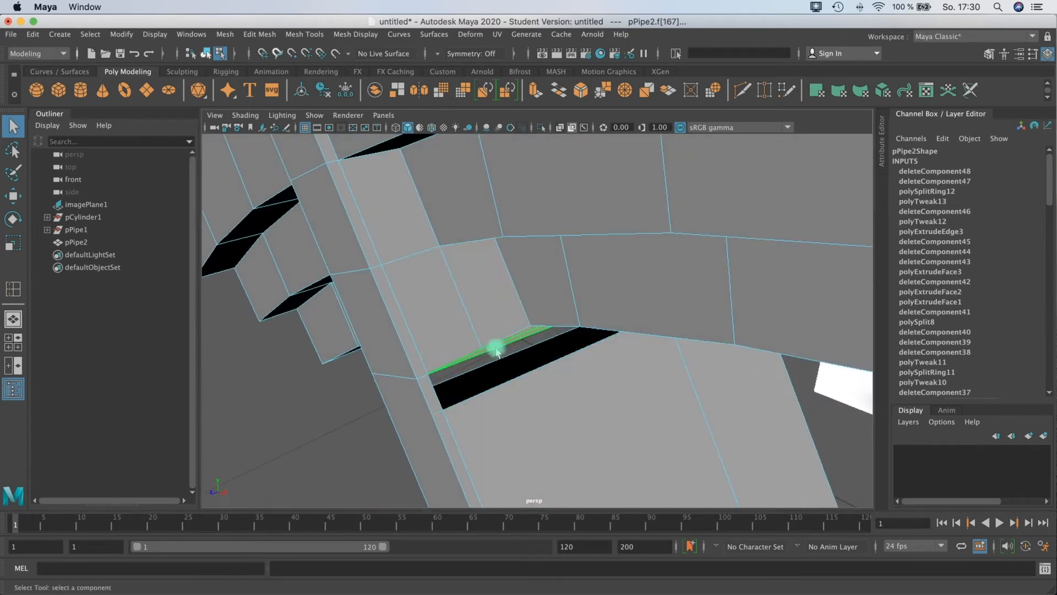
{"action": "key", "text": "Delete"}
Step: Delete the two remaining sliver faces on the rim's underside beside the wall gap, comparing smoothed and unsmoothed display to identify them
{"action": "left_click_drag", "start_coordinate": [551, 374], "coordinate": [470, 317], "text": "alt"}
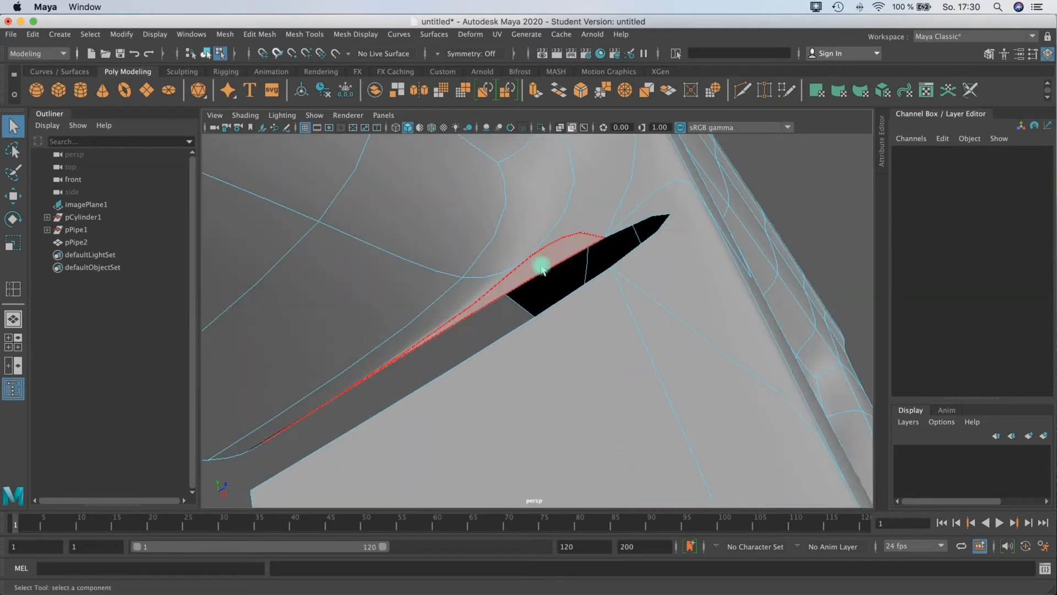
{"action": "left_click", "coordinate": [526, 311]}
{"action": "key", "text": "1"}
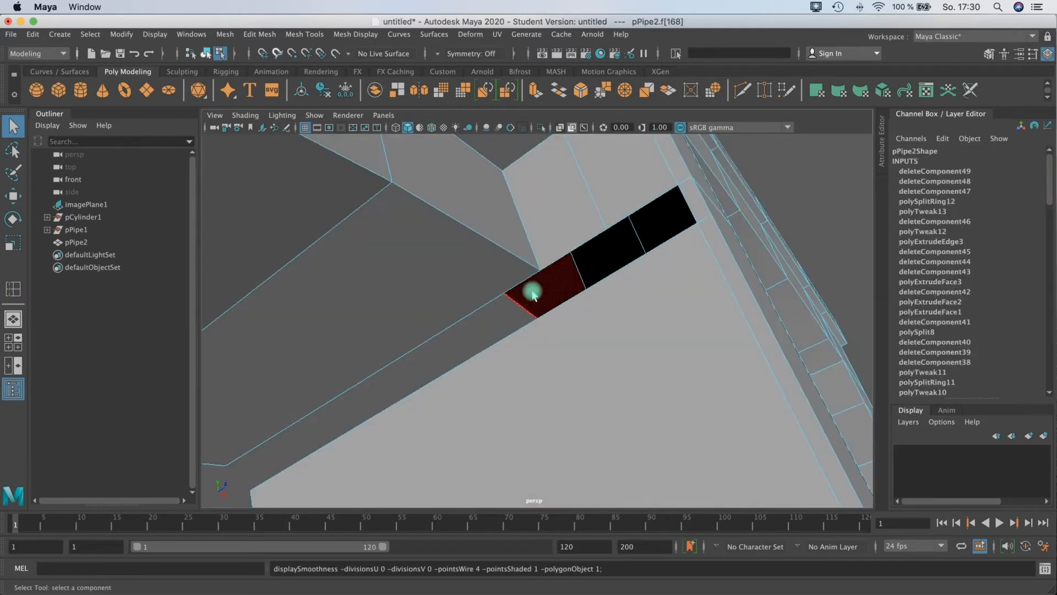
{"action": "key", "text": "3"}
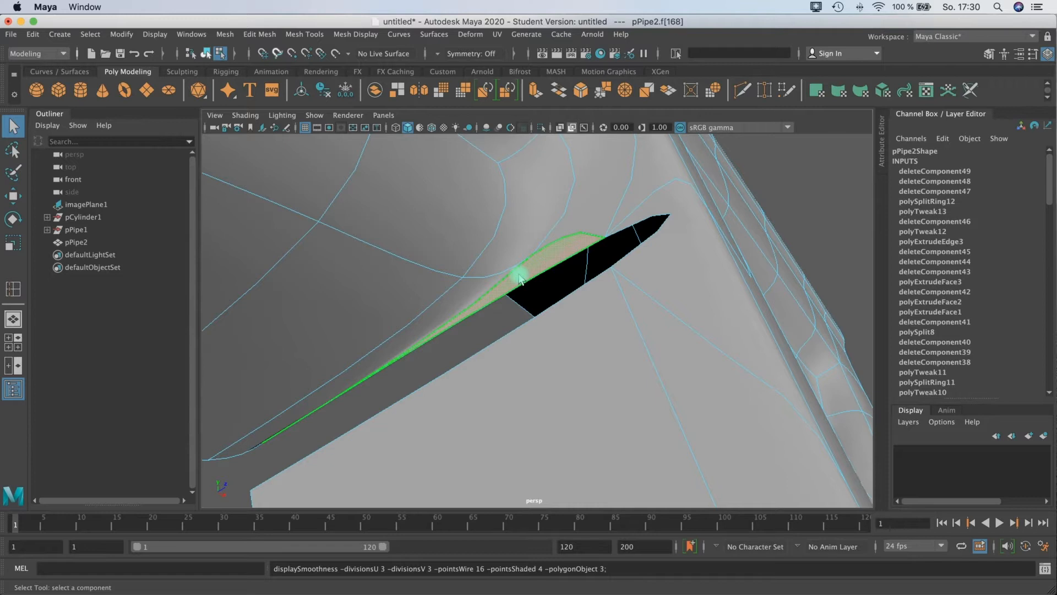
{"action": "key", "text": "Delete"}
{"action": "left_click", "coordinate": [497, 284]}
{"action": "key", "text": "1"}
{"action": "key", "text": "3"}
{"action": "key", "text": "1"}
{"action": "key", "text": "3"}
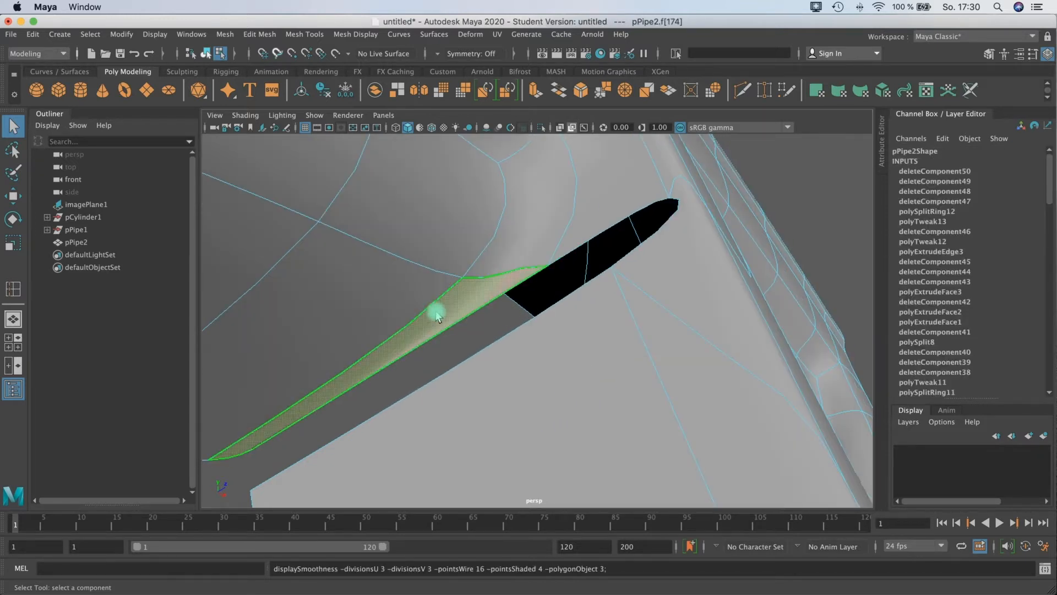
{"action": "key", "text": "Delete"}
Step: Delete the narrow faces on the rim's underside where it meets the top of the vertical spoke's side wall
{"action": "left_click_drag", "start_coordinate": [533, 284], "coordinate": [682, 377], "text": "alt"}
{"action": "left_click", "coordinate": [417, 337]}
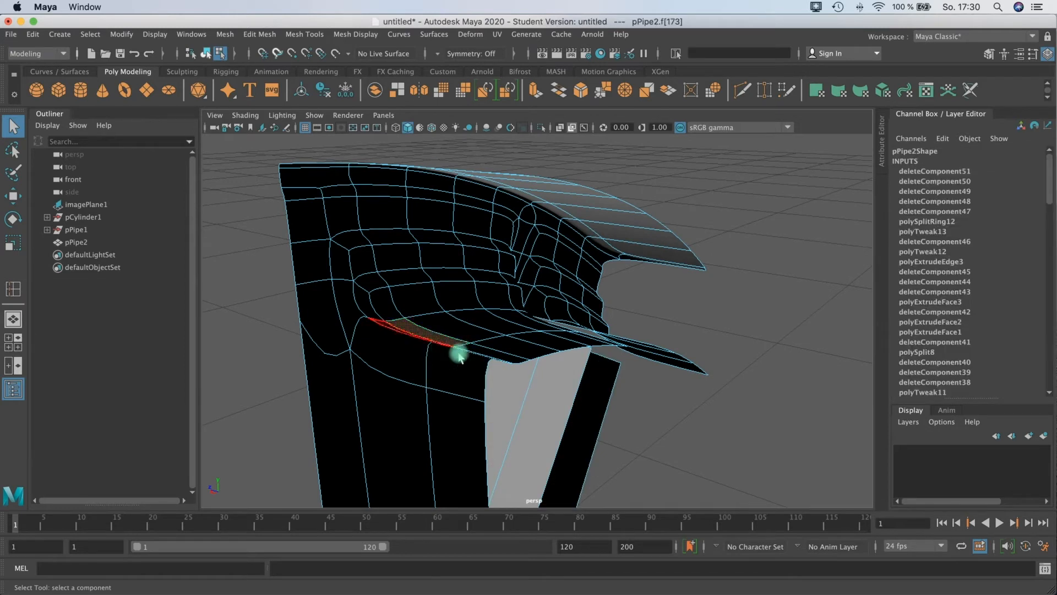
{"action": "left_click_drag", "start_coordinate": [438, 367], "coordinate": [652, 307], "text": "alt"}
{"action": "left_click_drag", "start_coordinate": [510, 328], "coordinate": [696, 348], "text": "alt"}
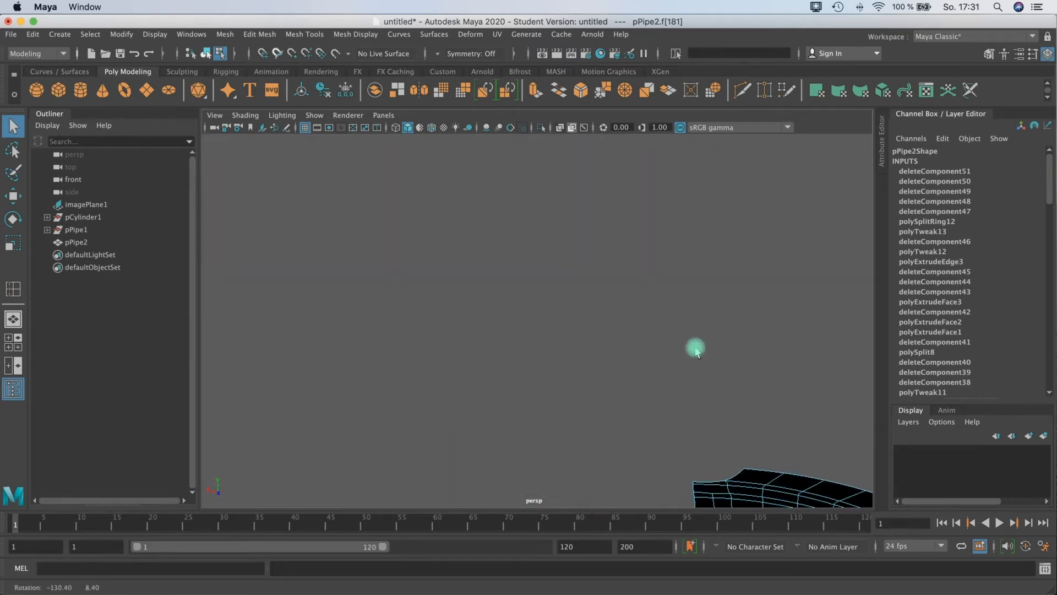
{"action": "key", "text": "f"}
{"action": "left_click_drag", "start_coordinate": [501, 302], "coordinate": [478, 266], "text": "alt"}
{"action": "right_click_drag", "start_coordinate": [478, 265], "coordinate": [460, 266], "text": "alt"}
{"action": "left_click_drag", "start_coordinate": [460, 267], "coordinate": [528, 328], "text": "alt"}
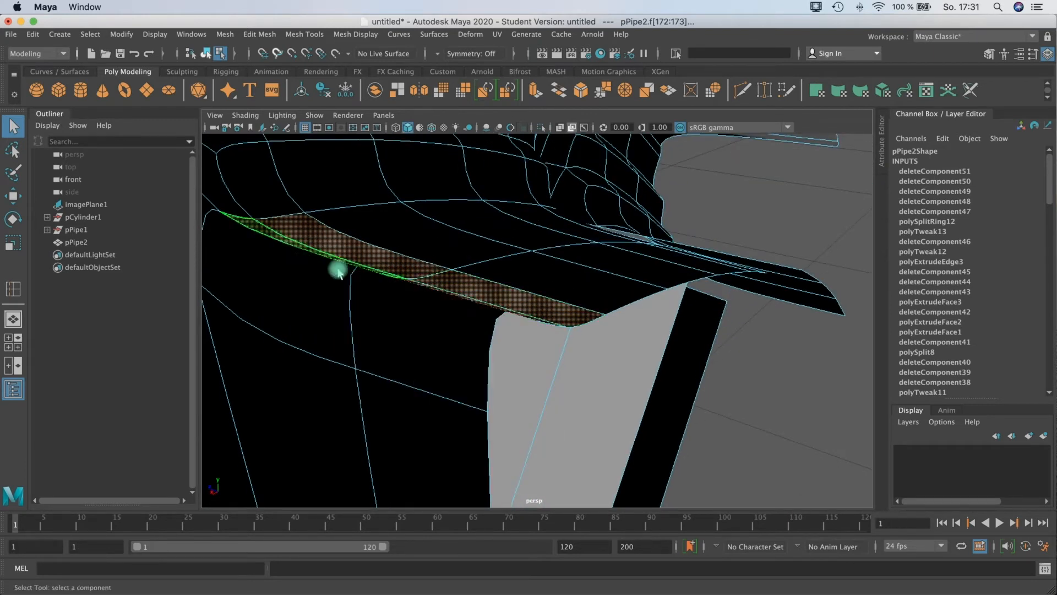
{"action": "key", "text": "Delete"}
Step: Switch to the unsmoothed display and delete the remaining thin faces along the top of the vertical spoke's side wall
{"action": "right_click_drag", "start_coordinate": [284, 257], "coordinate": [314, 253], "text": "alt"}
{"action": "left_click_drag", "start_coordinate": [314, 253], "coordinate": [331, 280], "text": "alt"}
{"action": "key", "text": "1"}
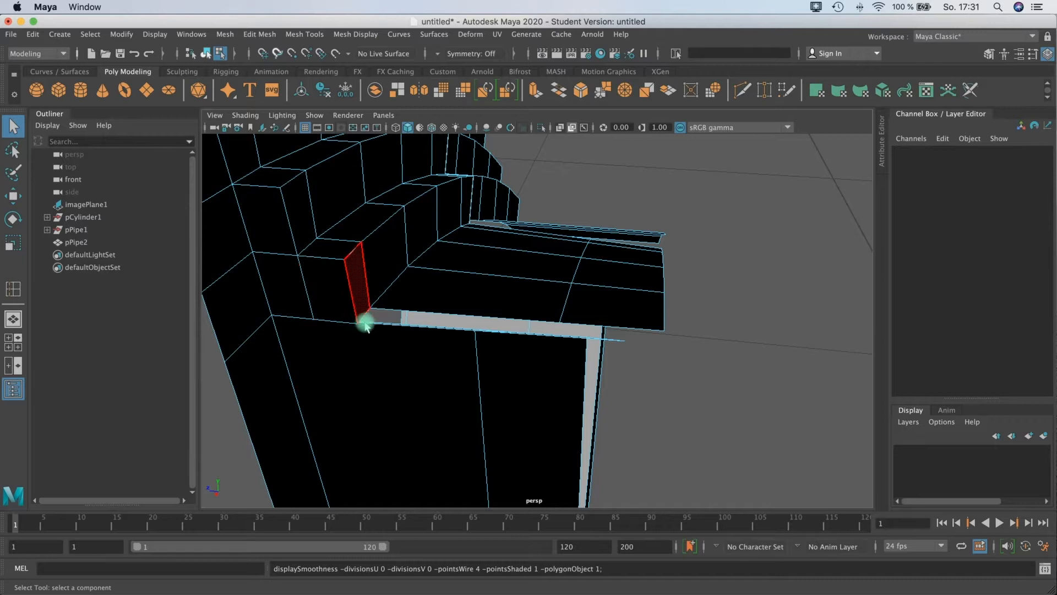
{"action": "left_click", "coordinate": [380, 325]}
{"action": "scroll", "coordinate": [413, 346], "scroll_direction": "up", "scroll_amount": 3}
{"action": "scroll", "coordinate": [419, 350], "scroll_direction": "up", "scroll_amount": 2}
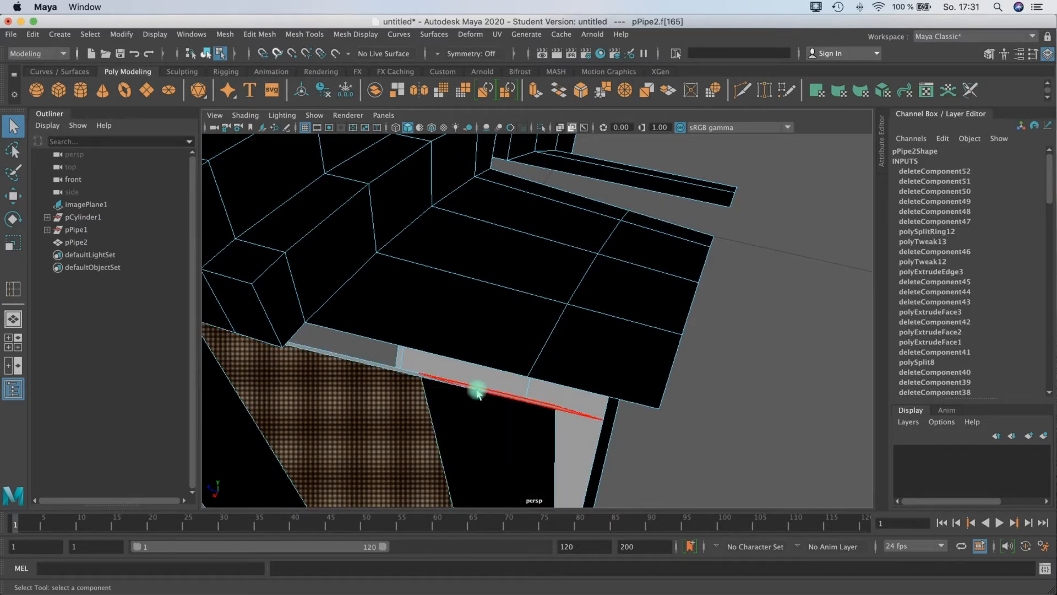
{"action": "left_click_drag", "start_coordinate": [448, 397], "coordinate": [475, 435], "text": "alt"}
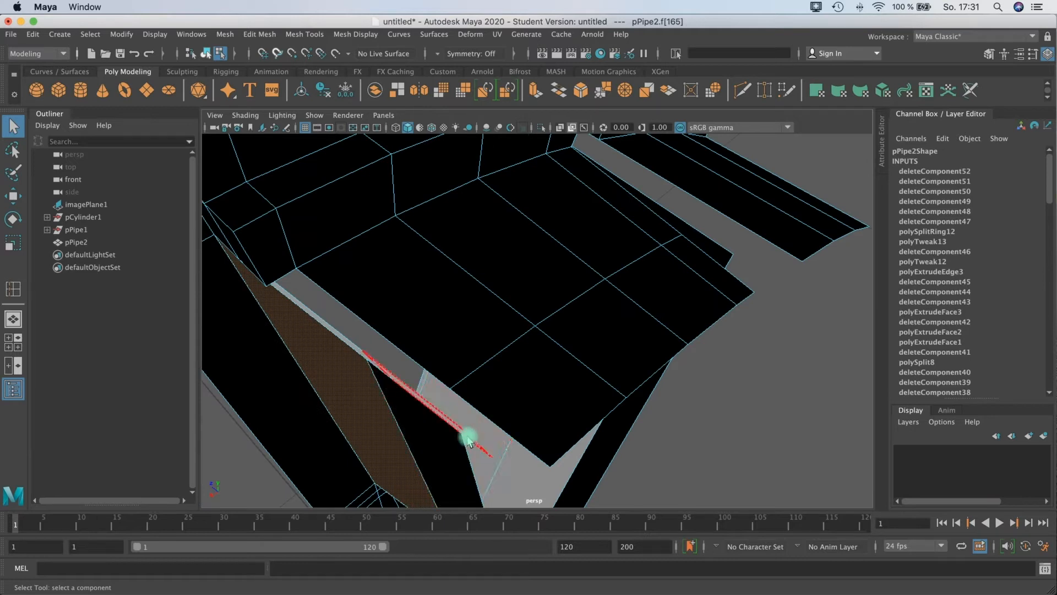
{"action": "left_click", "coordinate": [405, 394]}
{"action": "key", "text": "Delete"}
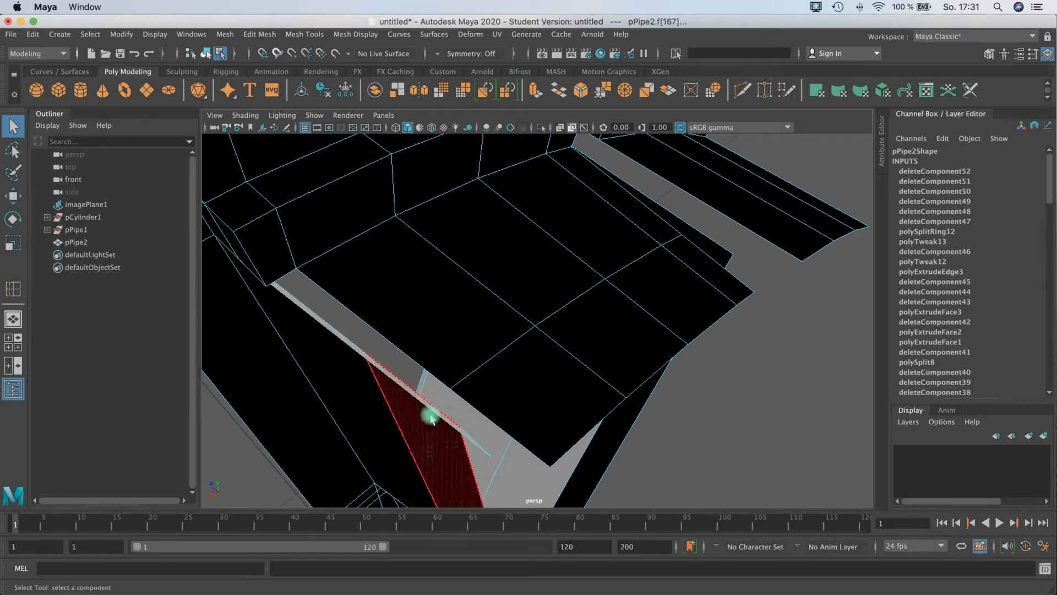
Step: Insert edge loops through the stepped rim section at the diagonal spoke's upper end with the Insert Edge Loop tool
{"action": "left_click_drag", "start_coordinate": [303, 281], "coordinate": [550, 276], "text": "alt"}
{"action": "right_click_drag", "start_coordinate": [550, 275], "coordinate": [738, 271], "text": "alt"}
{"action": "left_click_drag", "start_coordinate": [539, 267], "coordinate": [486, 287], "text": "alt"}
{"action": "left_click_drag", "start_coordinate": [599, 284], "coordinate": [385, 324], "text": "alt"}
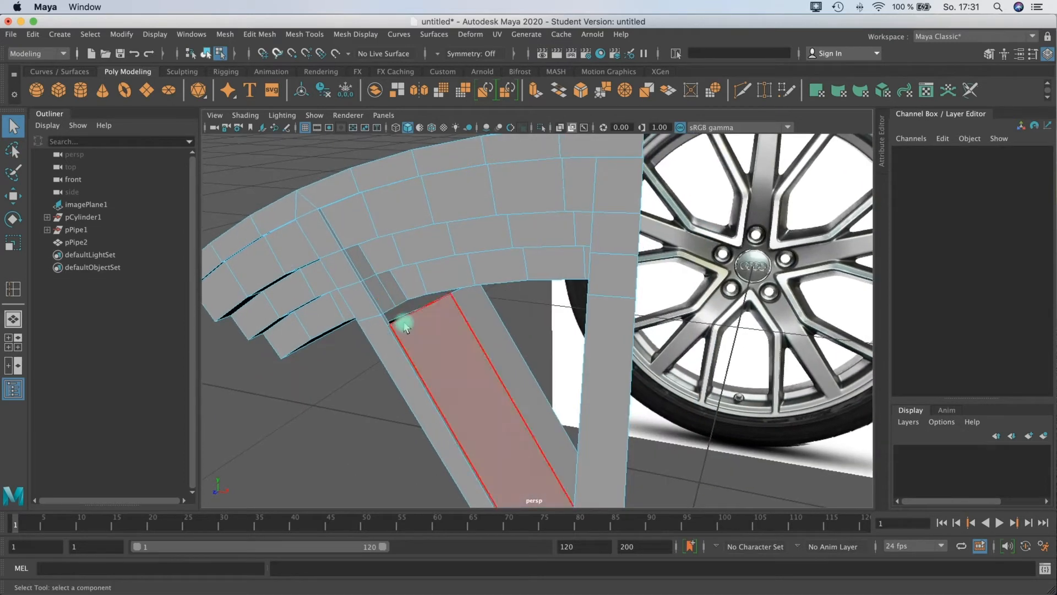
{"action": "left_click", "coordinate": [343, 35]}
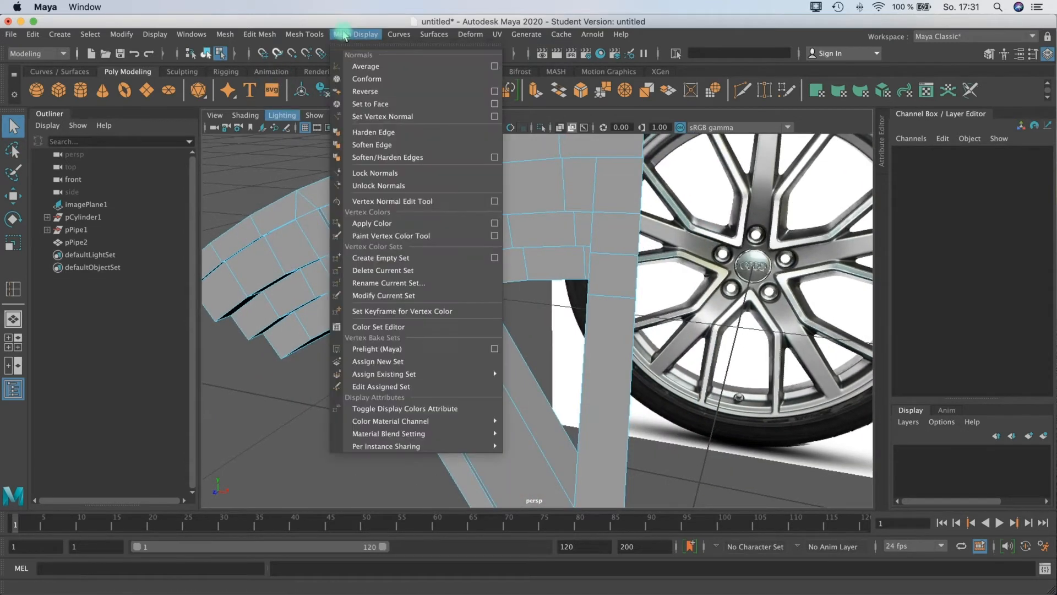
{"action": "mouse_move", "coordinate": [306, 35]}
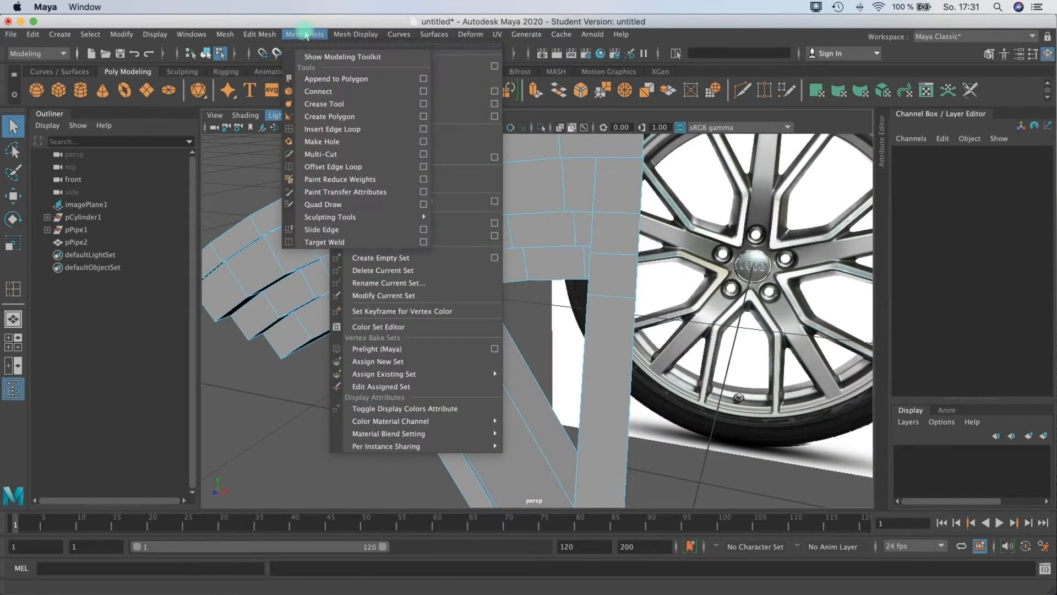
{"action": "left_click", "coordinate": [352, 129]}
{"action": "left_click_drag", "start_coordinate": [382, 354], "coordinate": [465, 337], "text": "alt"}
{"action": "right_click_drag", "start_coordinate": [465, 337], "coordinate": [606, 308], "text": "alt"}
{"action": "left_click_drag", "start_coordinate": [360, 215], "coordinate": [414, 240]}
{"action": "mouse_move", "coordinate": [424, 222]}
{"action": "left_mouse_down", "text": "alt"}
{"action": "mouse_move", "coordinate": [425, 213]}
{"action": "mouse_move", "coordinate": [420, 222]}
{"action": "left_mouse_up", "text": "alt"}
Step: Insert two lengthwise edge loops in the diagonal spoke's outer side wall, lined up with the rim edges above it
{"action": "mouse_move", "coordinate": [548, 271]}
{"action": "left_mouse_down", "text": "alt"}
{"action": "mouse_move", "coordinate": [556, 265]}
{"action": "mouse_move", "coordinate": [546, 319]}
{"action": "mouse_move", "coordinate": [613, 293]}
{"action": "mouse_move", "coordinate": [531, 283]}
{"action": "mouse_move", "coordinate": [533, 210]}
{"action": "mouse_move", "coordinate": [540, 224]}
{"action": "mouse_move", "coordinate": [565, 212]}
{"action": "mouse_move", "coordinate": [575, 190]}
{"action": "left_mouse_up", "text": "alt"}
{"action": "scroll", "coordinate": [559, 286], "scroll_direction": "down", "scroll_amount": 5}
{"action": "left_click_drag", "start_coordinate": [455, 297], "coordinate": [536, 294], "text": "alt"}
{"action": "mouse_move", "coordinate": [458, 316]}
{"action": "left_mouse_down", "text": "alt"}
{"action": "mouse_move", "coordinate": [568, 240]}
{"action": "mouse_move", "coordinate": [517, 300]}
{"action": "mouse_move", "coordinate": [526, 293]}
{"action": "left_mouse_up", "text": "alt"}
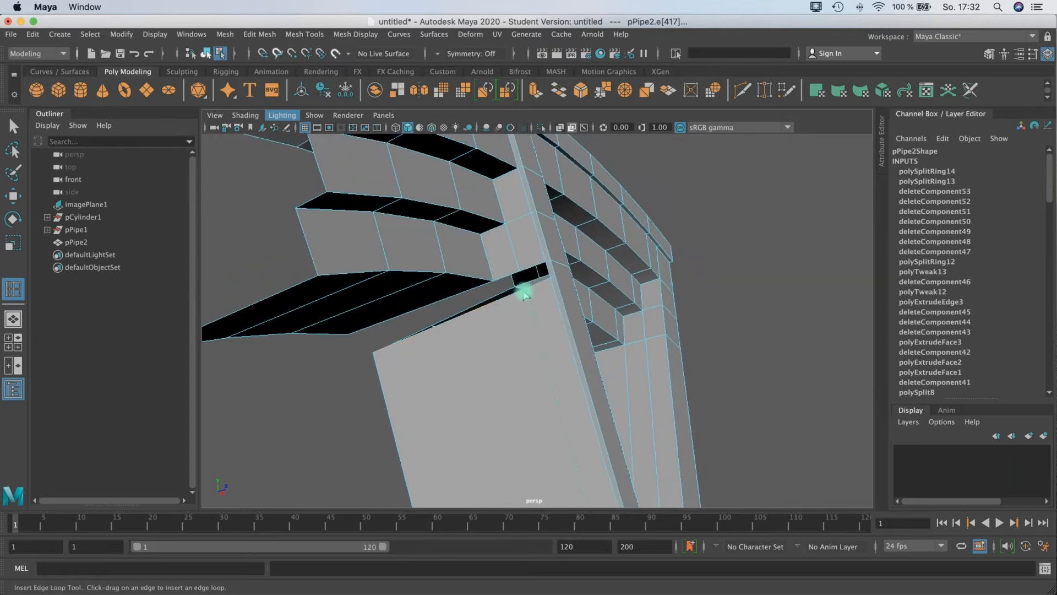
{"action": "left_click", "coordinate": [518, 287]}
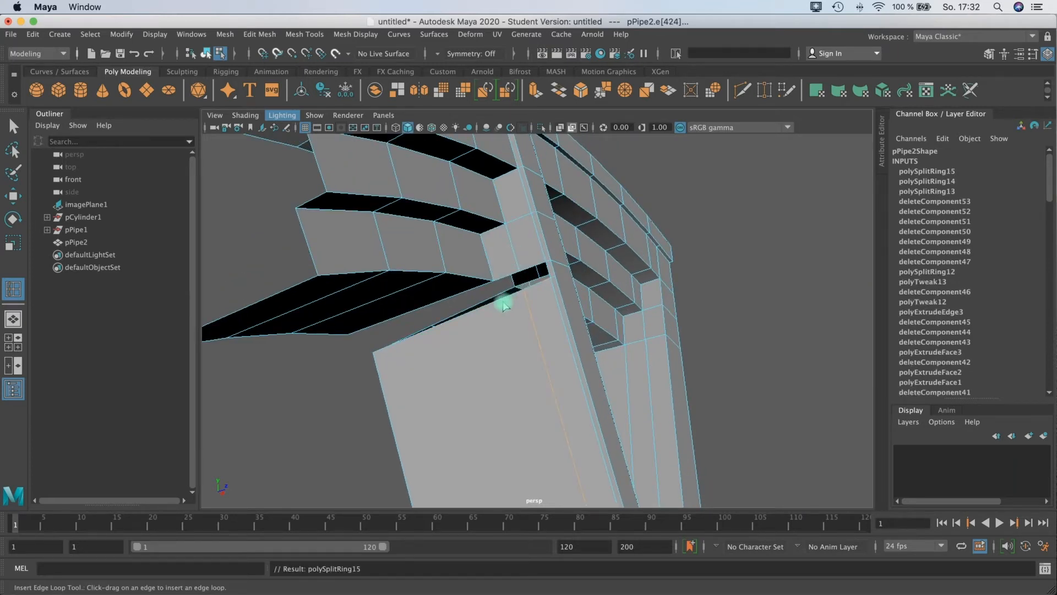
{"action": "left_click", "coordinate": [498, 304]}
Step: Bridge the top border edges of the diagonal spoke's outer side wall to the rim's lower edges above them
{"action": "left_click", "coordinate": [157, 243]}
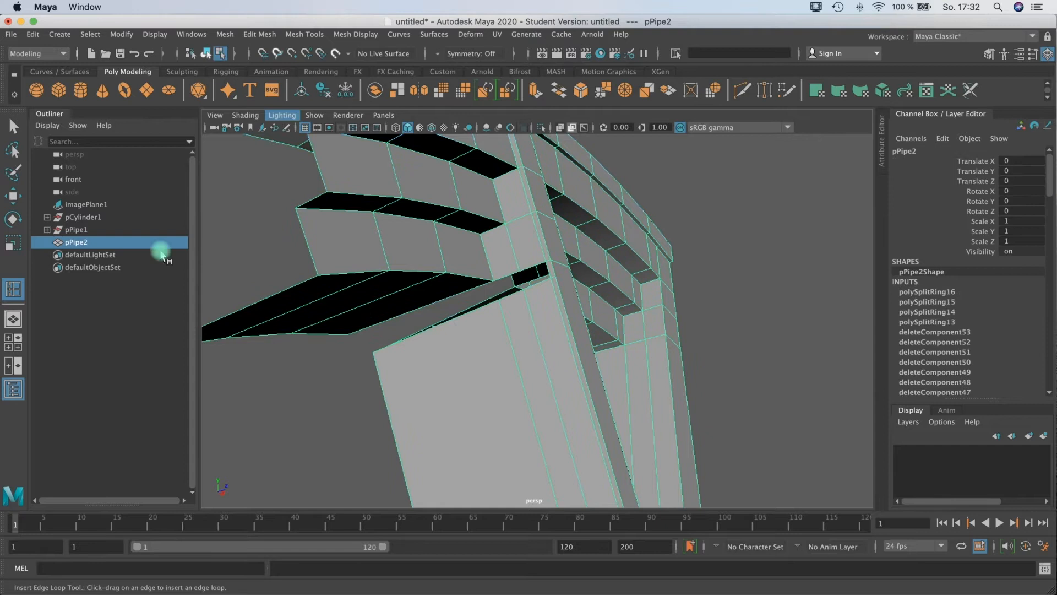
{"action": "left_click", "coordinate": [13, 127]}
{"action": "scroll", "coordinate": [386, 284], "scroll_direction": "up", "scroll_amount": 10}
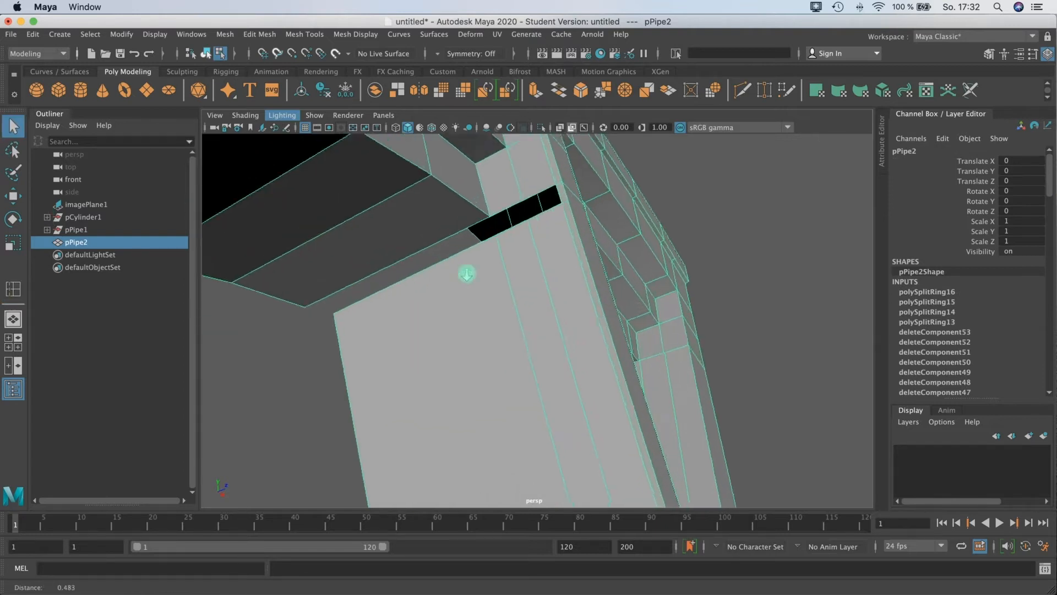
{"action": "right_click_drag", "start_coordinate": [409, 231], "coordinate": [398, 263]}
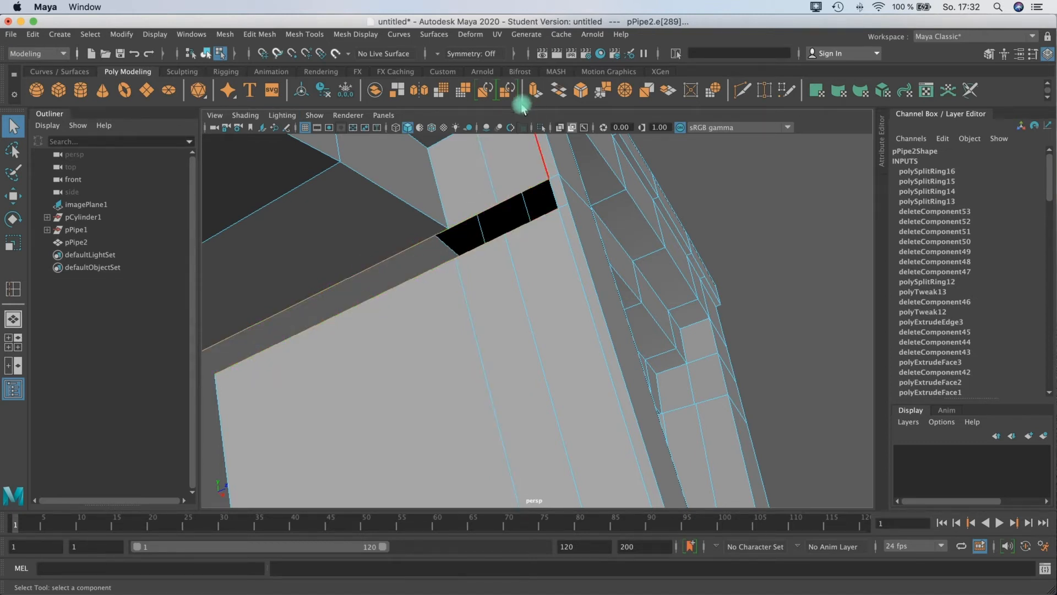
{"action": "left_click", "coordinate": [560, 93]}
{"action": "scroll", "coordinate": [522, 243], "scroll_direction": "down", "scroll_amount": 10}
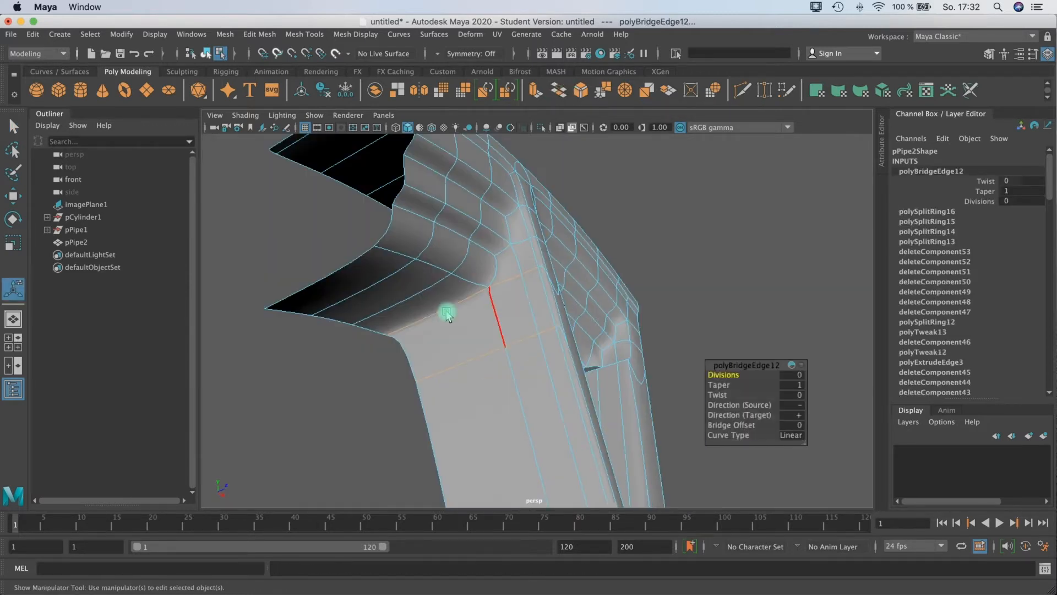
Step: Bridge the top border edges of the diagonal spoke's inner side wall to the rim's lower edges across the gap
{"action": "left_click_drag", "start_coordinate": [583, 361], "coordinate": [467, 379], "text": "alt"}
{"action": "scroll", "coordinate": [467, 380], "scroll_direction": "up", "scroll_amount": 5}
{"action": "middle_click_drag", "start_coordinate": [468, 379], "coordinate": [567, 347], "text": "alt"}
{"action": "left_click_drag", "start_coordinate": [567, 347], "coordinate": [578, 366], "text": "alt"}
{"action": "middle_click_drag", "start_coordinate": [578, 366], "coordinate": [495, 357], "text": "alt"}
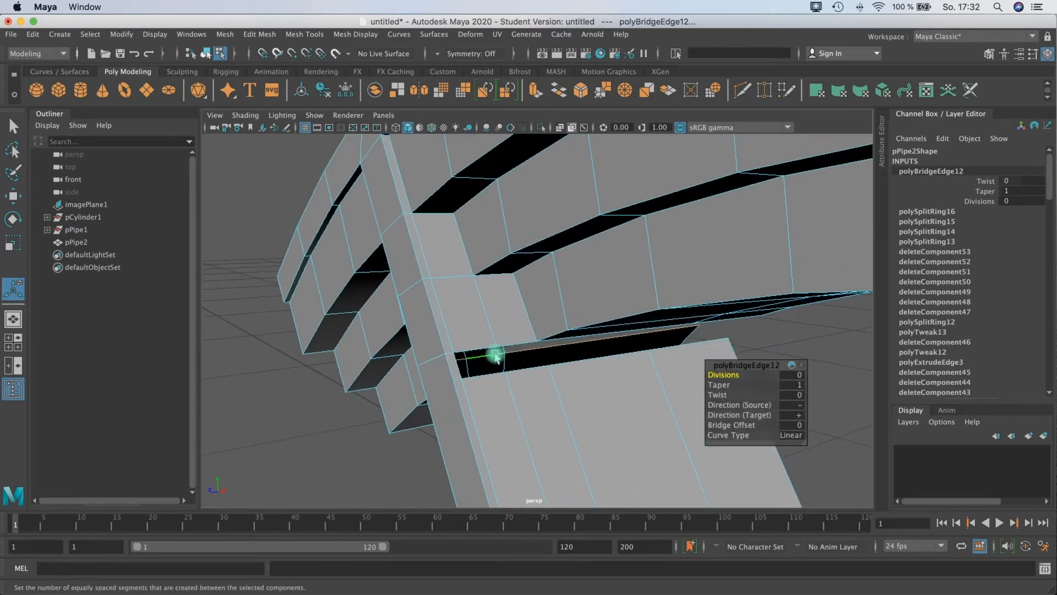
{"action": "left_click", "coordinate": [473, 349]}
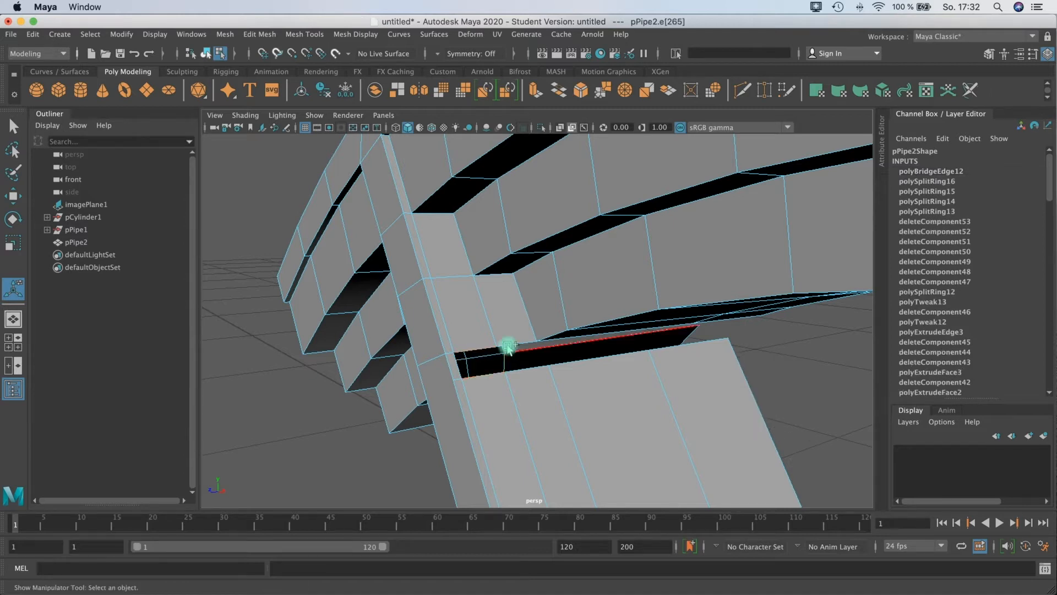
{"action": "left_click_drag", "start_coordinate": [629, 336], "coordinate": [627, 330], "text": "alt"}
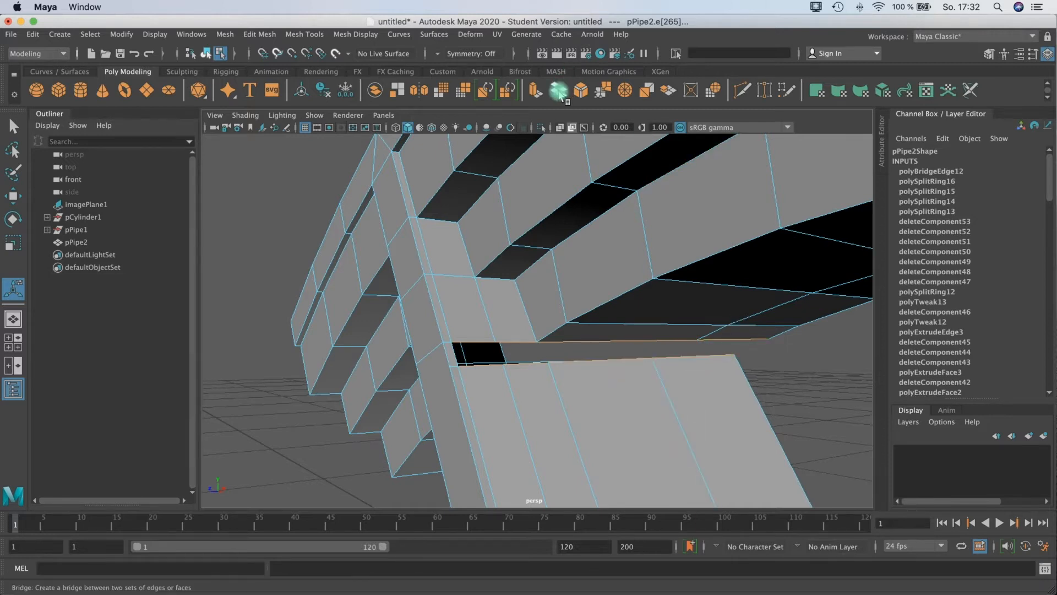
{"action": "left_click", "coordinate": [559, 93]}
Step: Try to bridge the edges of the small triangular gap between the vertical spoke's side wall and the rim
{"action": "left_click_drag", "start_coordinate": [628, 366], "coordinate": [491, 307], "text": "alt"}
{"action": "right_click_drag", "start_coordinate": [504, 324], "coordinate": [602, 307], "text": "alt"}
{"action": "middle_click_drag", "start_coordinate": [548, 300], "coordinate": [614, 193], "text": "alt"}
{"action": "left_click", "coordinate": [595, 216]}
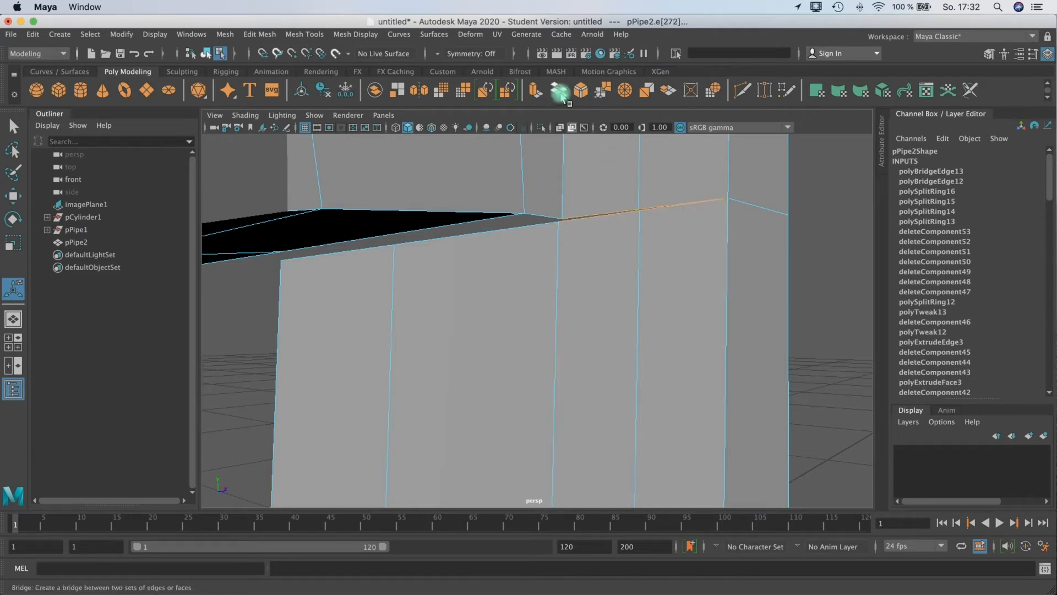
{"action": "key", "text": "g"}
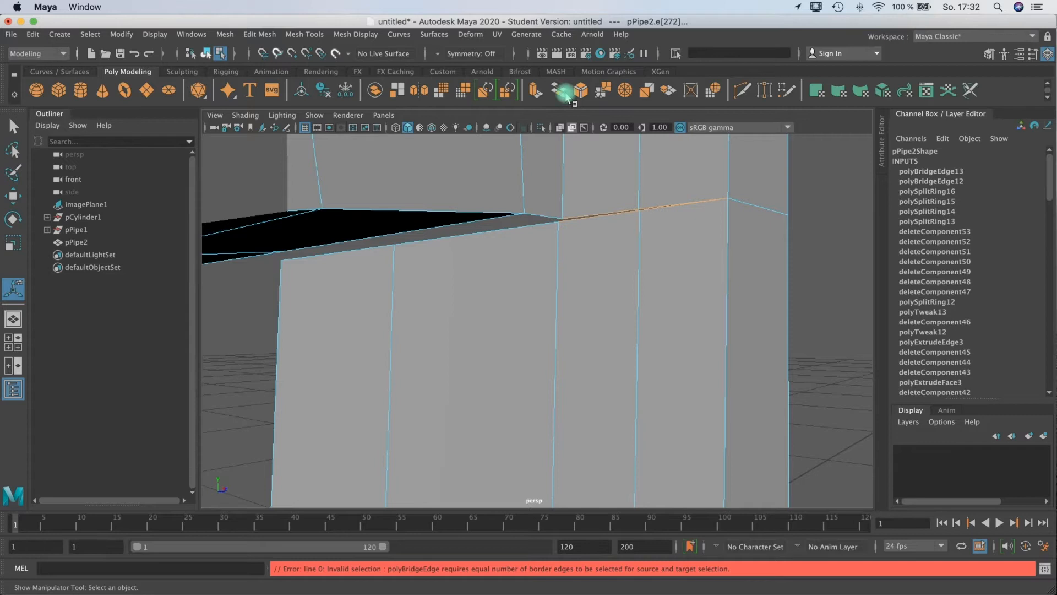
Step: Target-weld the loose vertices at the triangular gap between the vertical spoke's side wall and the rim to close it
{"action": "left_click_drag", "start_coordinate": [648, 209], "coordinate": [520, 332], "text": "alt"}
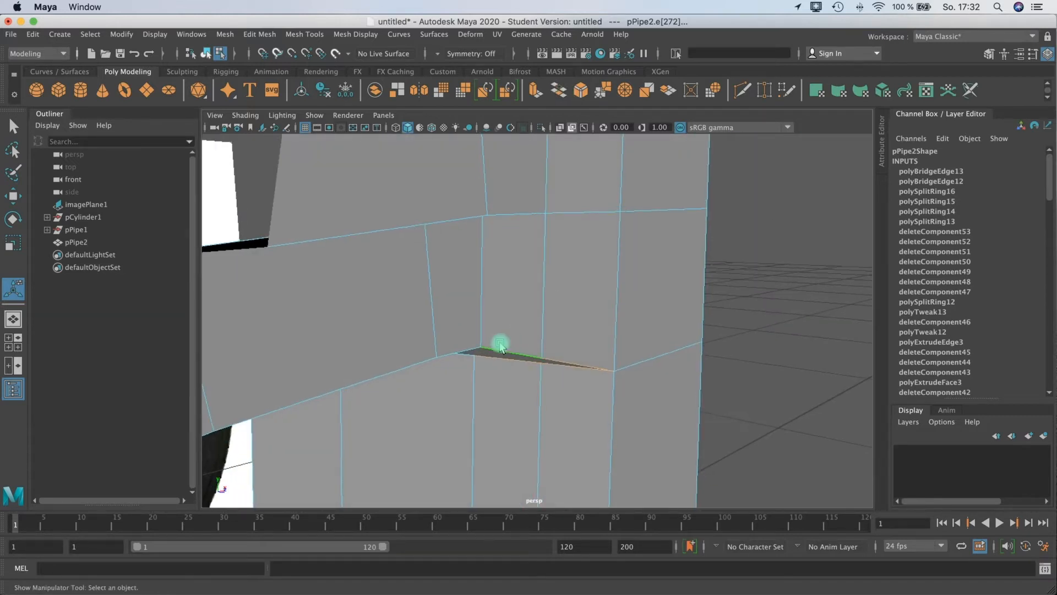
{"action": "mouse_move", "coordinate": [445, 354]}
{"action": "left_mouse_down", "text": "alt"}
{"action": "mouse_move", "coordinate": [415, 344]}
{"action": "mouse_move", "coordinate": [427, 328]}
{"action": "mouse_move", "coordinate": [418, 350]}
{"action": "mouse_move", "coordinate": [424, 332]}
{"action": "mouse_move", "coordinate": [435, 353]}
{"action": "left_mouse_up", "text": "alt"}
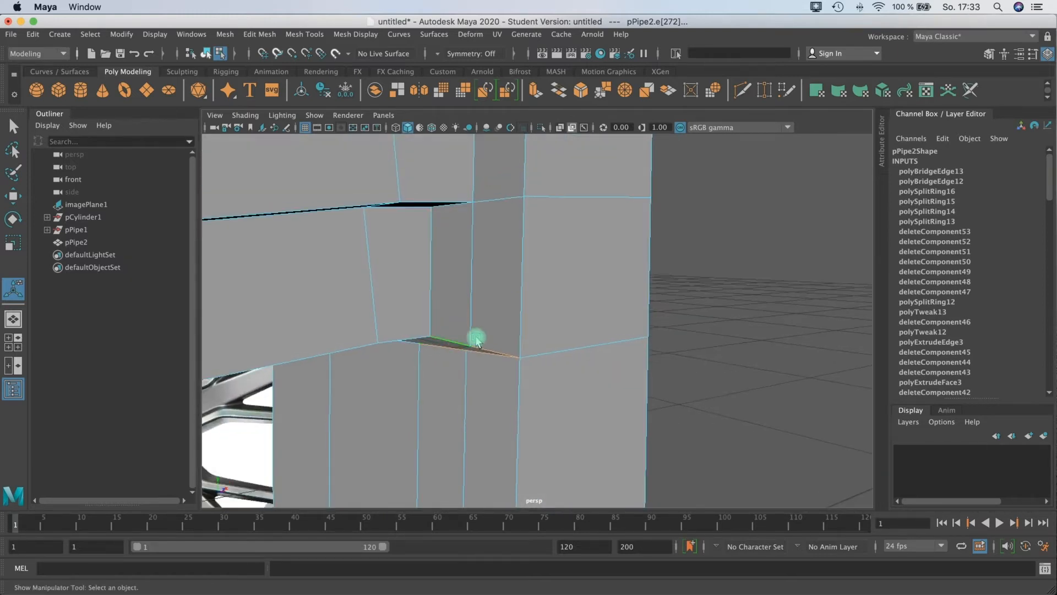
{"action": "right_click_drag", "start_coordinate": [483, 300], "coordinate": [464, 337]}
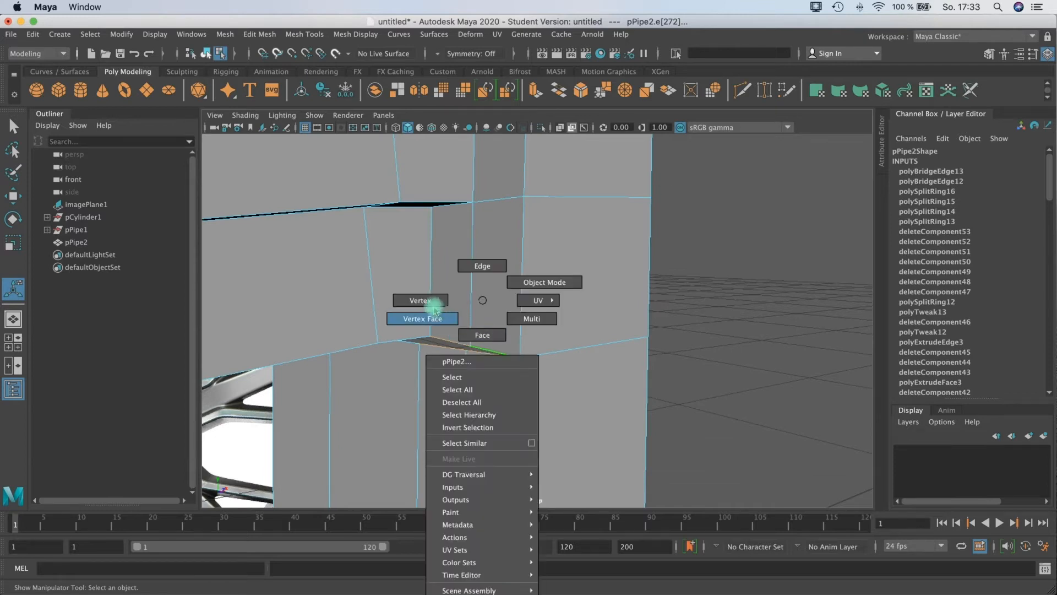
{"action": "right_click_drag", "start_coordinate": [433, 304], "coordinate": [433, 303]}
{"action": "left_click", "coordinate": [703, 166]}
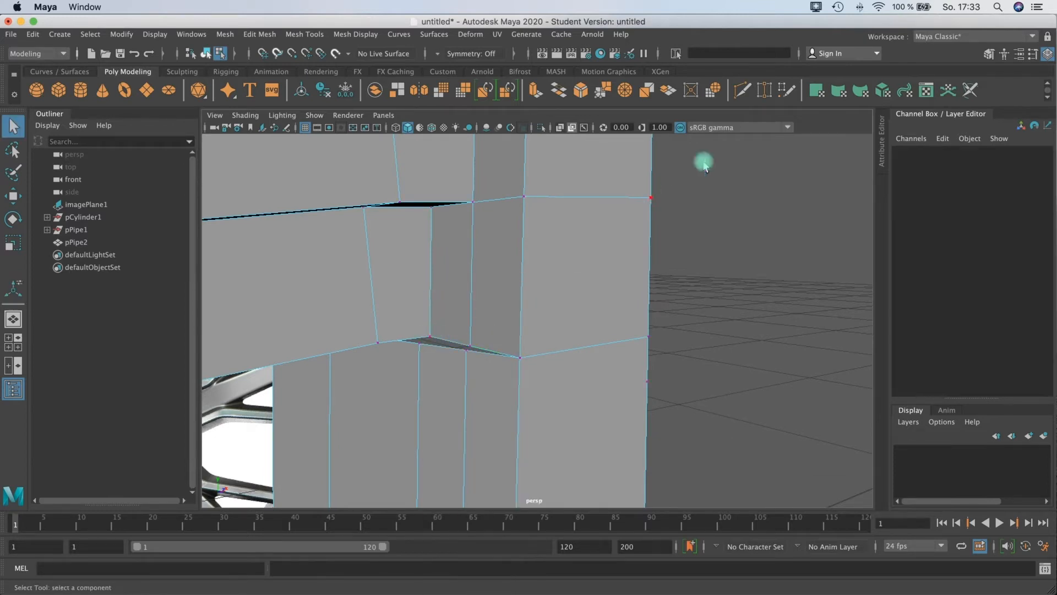
{"action": "mouse_move", "coordinate": [458, 351]}
{"action": "left_mouse_down", "text": "alt"}
{"action": "mouse_move", "coordinate": [439, 347]}
{"action": "mouse_move", "coordinate": [453, 350]}
{"action": "left_mouse_up", "text": "alt"}
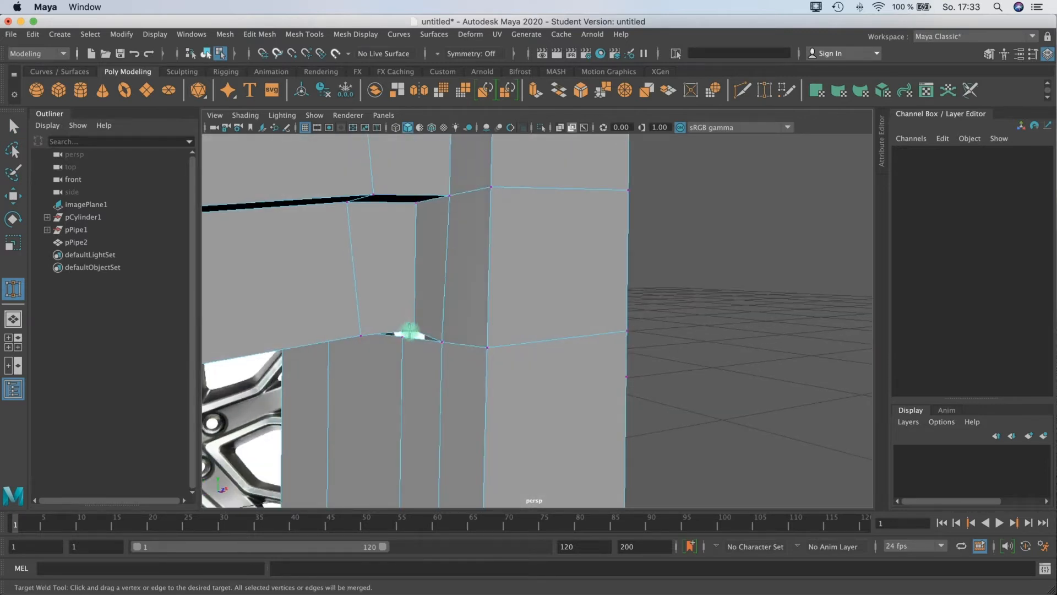
{"action": "left_click_drag", "start_coordinate": [401, 337], "coordinate": [520, 320], "text": "alt"}
{"action": "middle_click_drag", "start_coordinate": [519, 320], "coordinate": [682, 226], "text": "alt"}
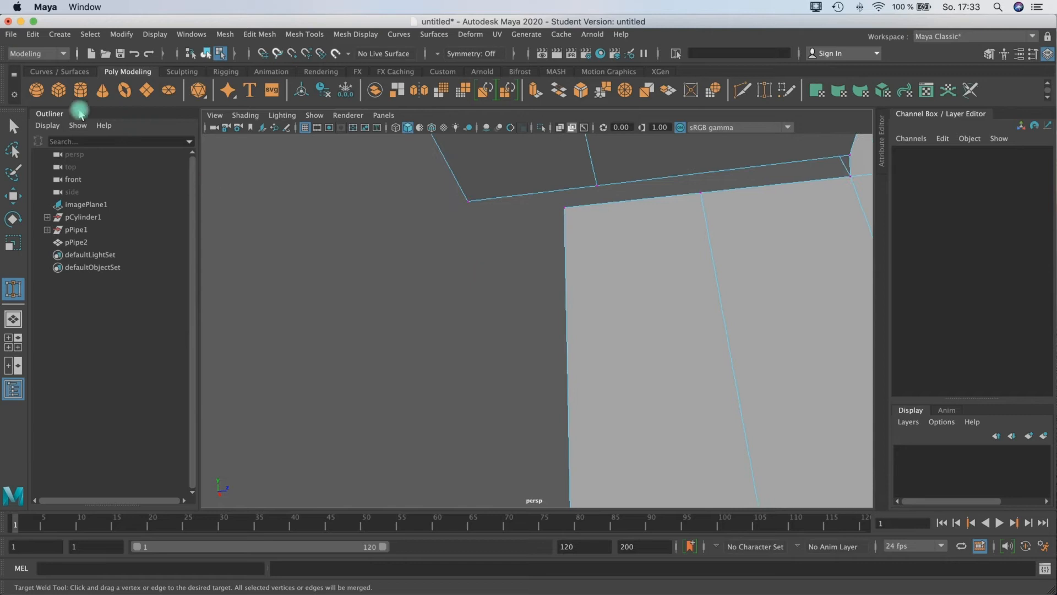
{"action": "left_click", "coordinate": [13, 128]}
{"action": "right_click_drag", "start_coordinate": [557, 277], "coordinate": [554, 237]}
{"action": "double_click", "coordinate": [564, 250]}
{"action": "right_click_drag", "start_coordinate": [627, 318], "coordinate": [606, 358], "text": "alt"}
{"action": "left_click_drag", "start_coordinate": [605, 358], "coordinate": [708, 361], "text": "alt"}
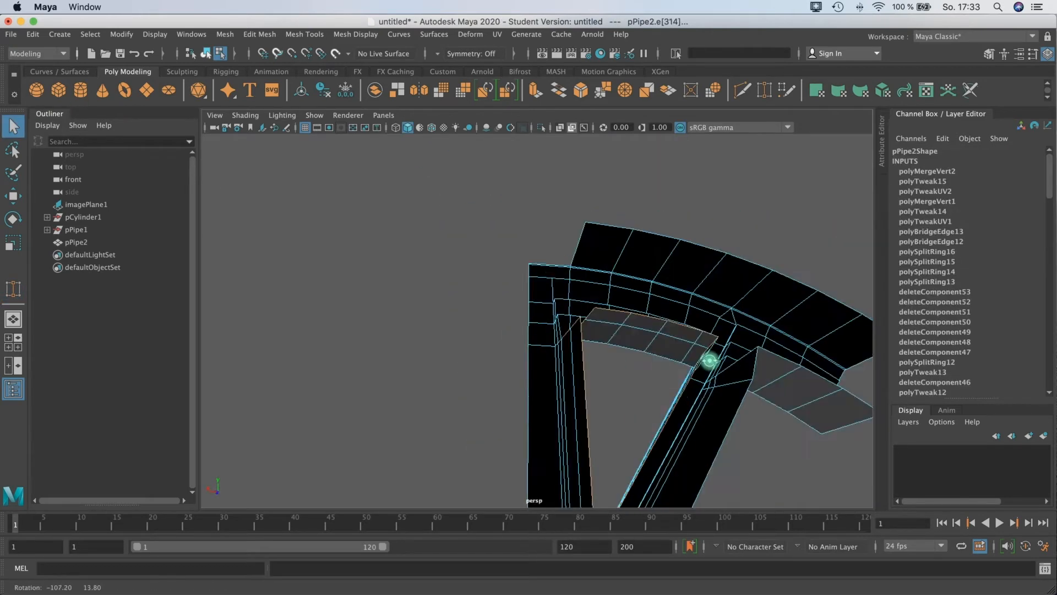
{"action": "middle_click_drag", "start_coordinate": [708, 362], "coordinate": [656, 295], "text": "alt"}
{"action": "left_click_drag", "start_coordinate": [656, 295], "coordinate": [701, 330], "text": "alt"}
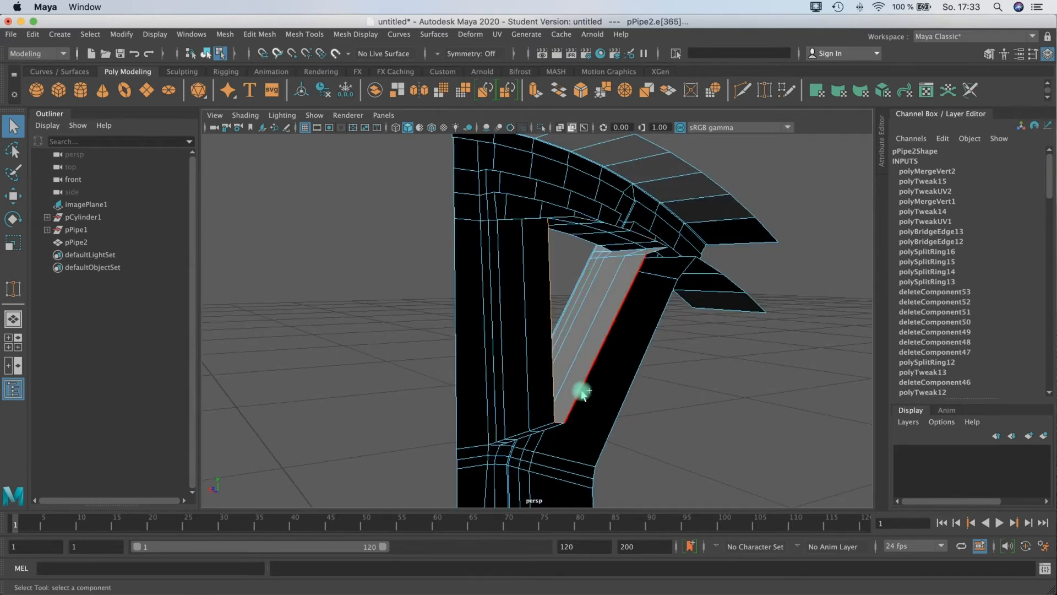
Step: Slide the vertical spoke wall's middle edge loop in line with the rim's cross edge, and bridge the wall's top edges to the rim
{"action": "left_click_drag", "start_coordinate": [637, 321], "coordinate": [481, 290], "text": "alt"}
{"action": "key", "text": "w"}
{"action": "right_click_drag", "start_coordinate": [481, 290], "coordinate": [485, 266]}
{"action": "double_click", "coordinate": [485, 298]}
{"action": "mouse_move", "coordinate": [524, 356]}
{"action": "left_mouse_down", "text": "alt"}
{"action": "mouse_move", "coordinate": [538, 371]}
{"action": "mouse_move", "coordinate": [541, 352]}
{"action": "left_mouse_up", "text": "alt"}
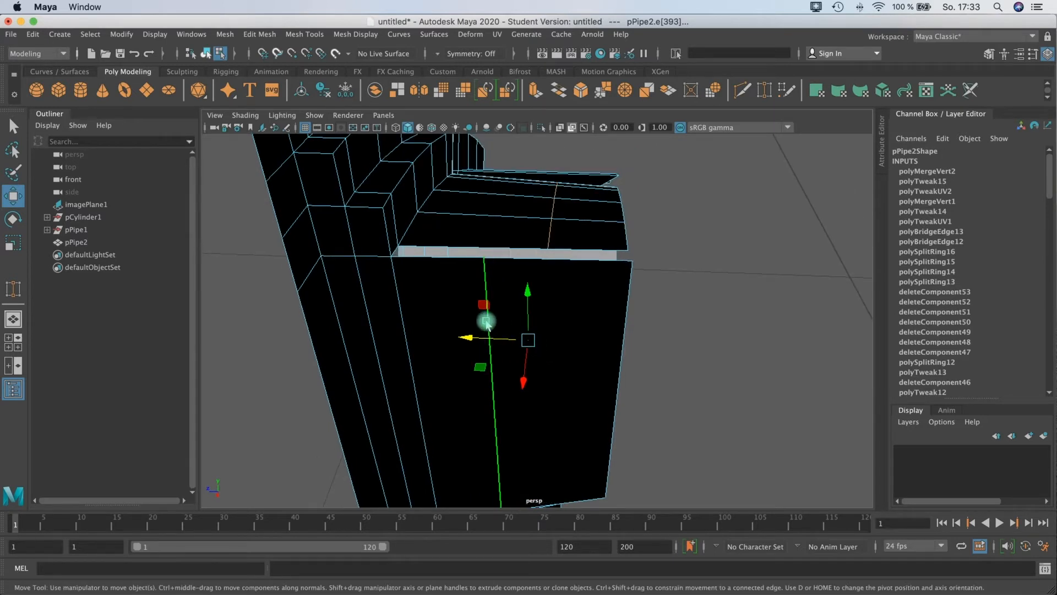
{"action": "left_click", "coordinate": [275, 37]}
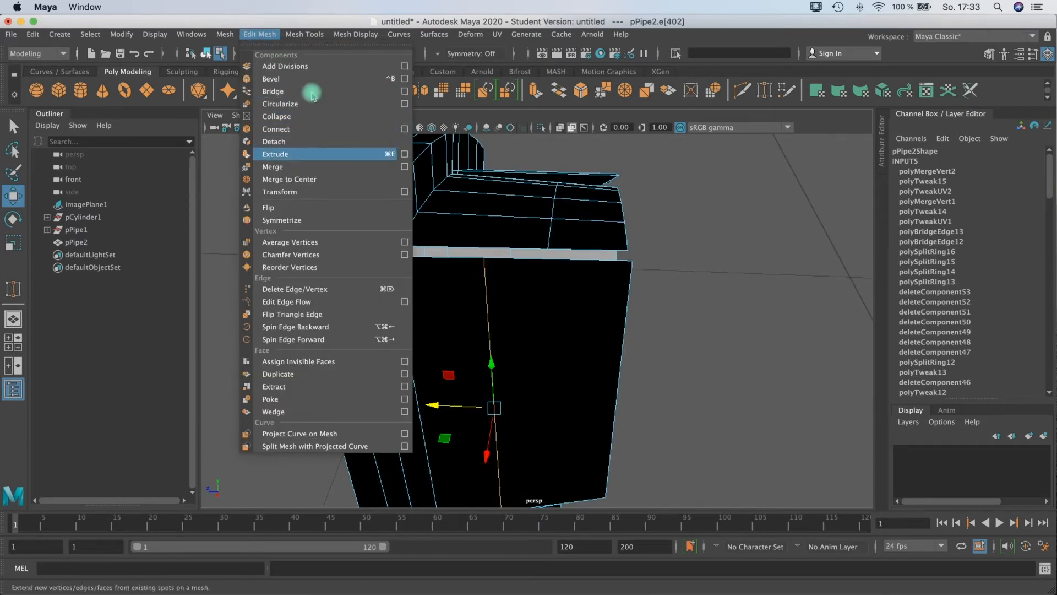
{"action": "mouse_move", "coordinate": [317, 37]}
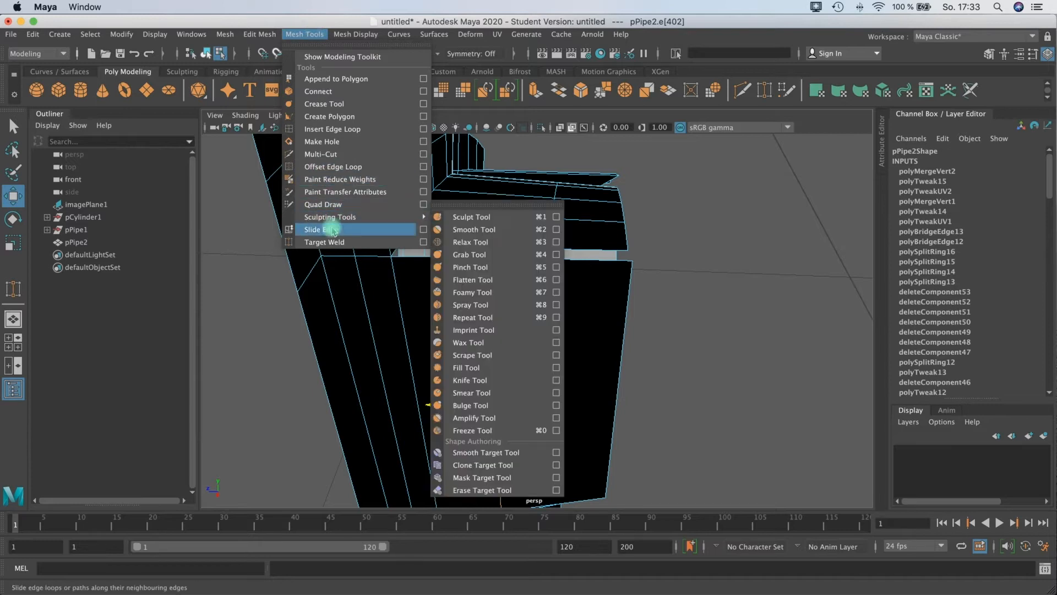
{"action": "left_click", "coordinate": [322, 229]}
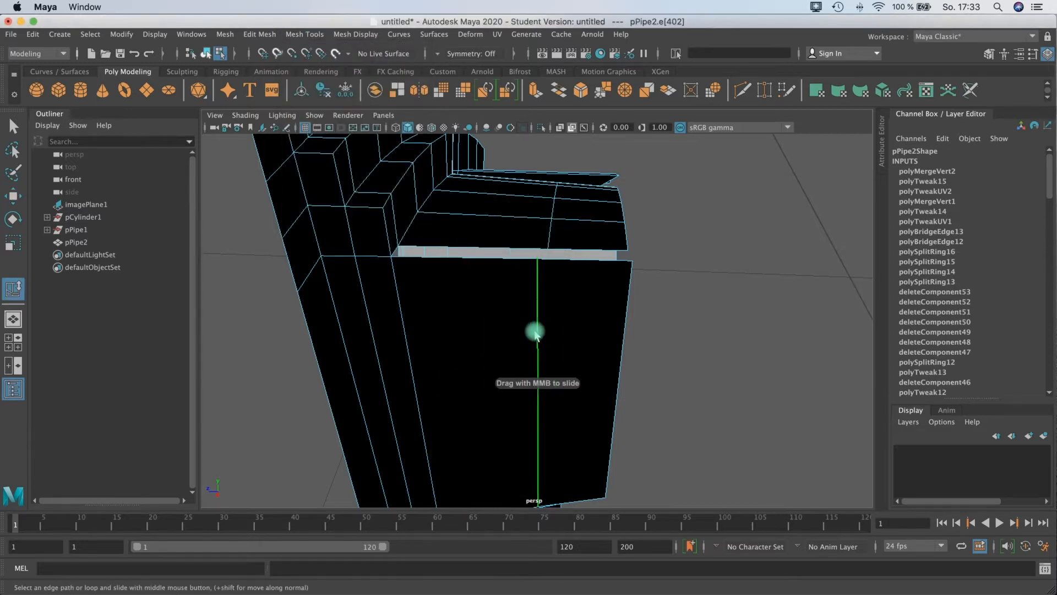
{"action": "right_click_drag", "start_coordinate": [440, 235], "coordinate": [445, 216]}
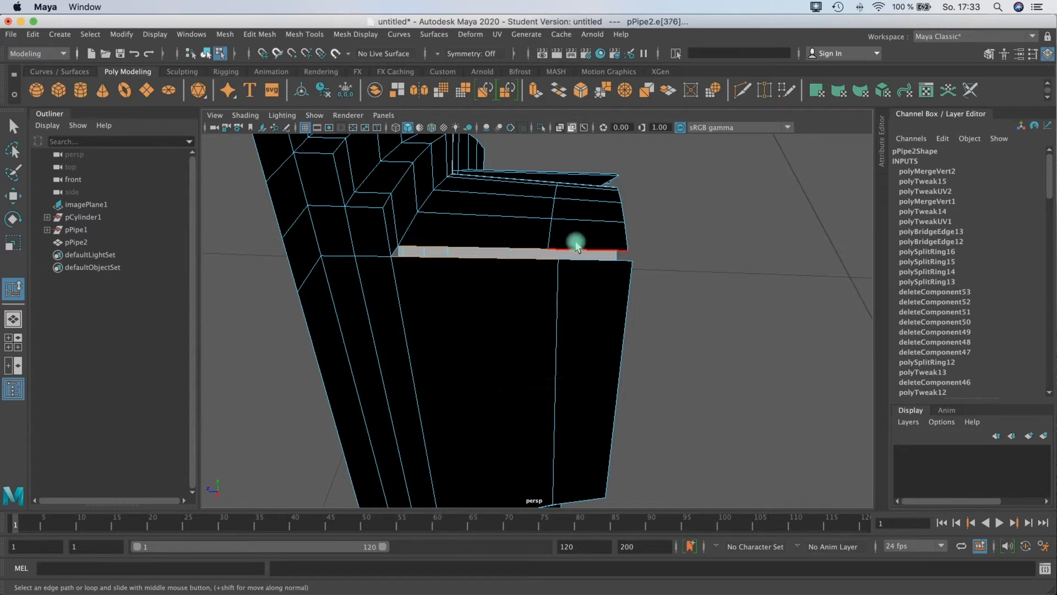
{"action": "left_click", "coordinate": [559, 93]}
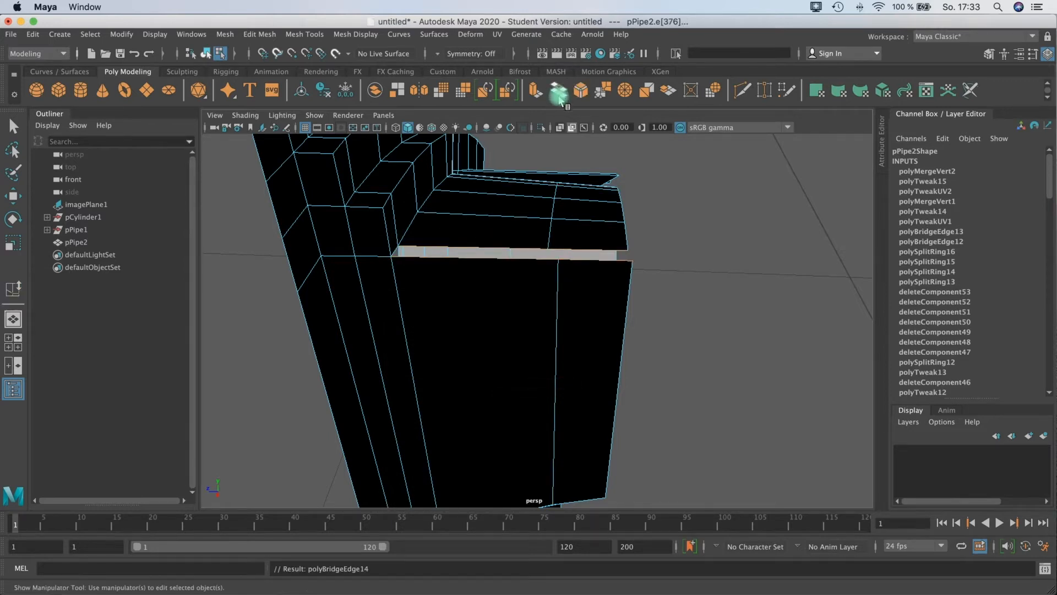
Step: Delete the end face of the rim's outer flange above the vertical spoke, and display the segment unsmoothed
{"action": "left_click_drag", "start_coordinate": [548, 253], "coordinate": [443, 348], "text": "alt"}
{"action": "left_click_drag", "start_coordinate": [472, 310], "coordinate": [532, 234], "text": "alt"}
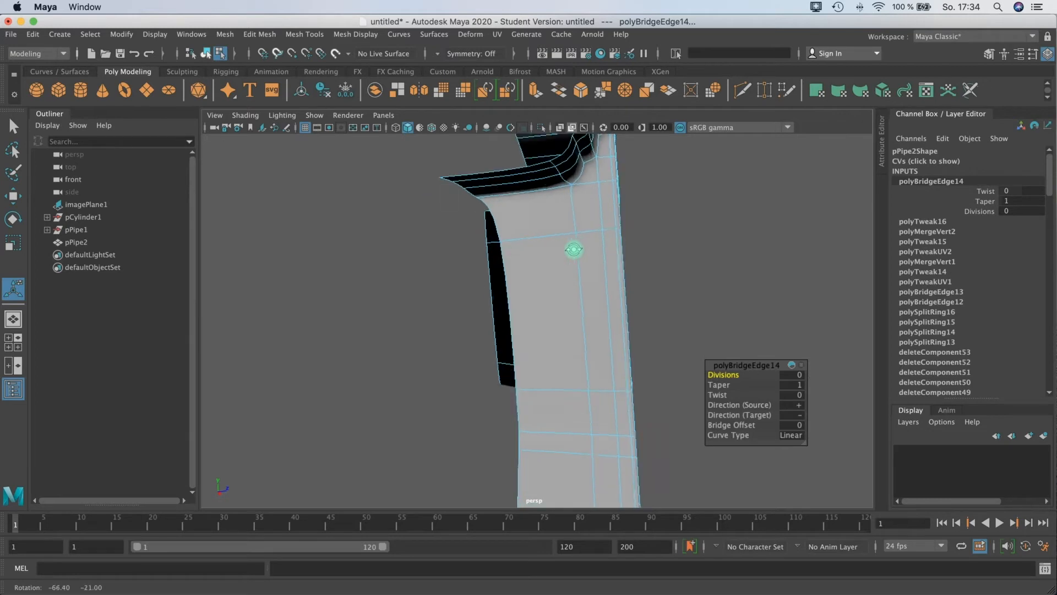
{"action": "left_click_drag", "start_coordinate": [555, 252], "coordinate": [265, 338], "text": "alt"}
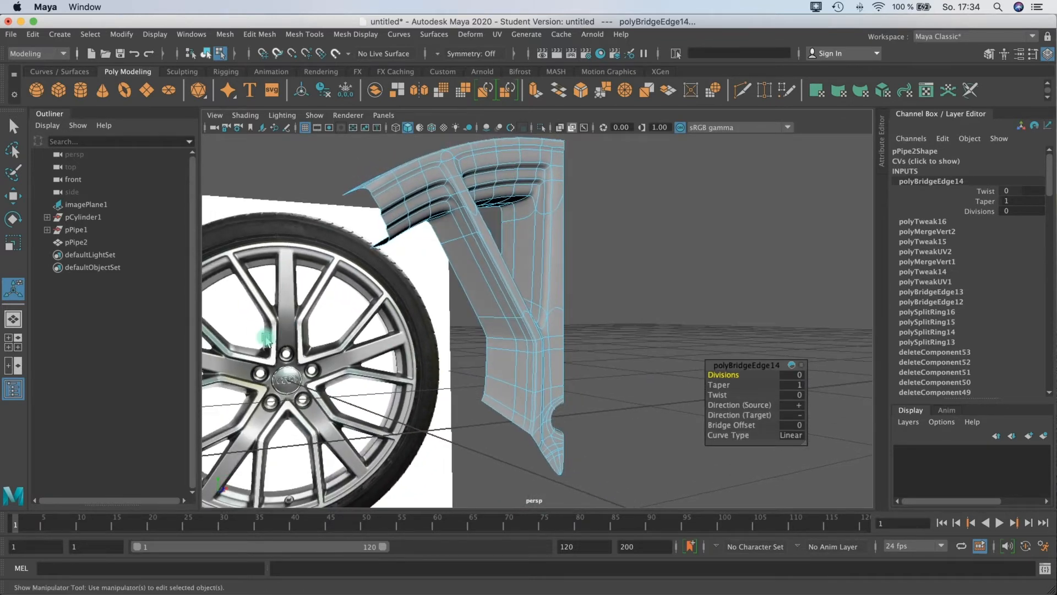
{"action": "left_click_drag", "start_coordinate": [522, 216], "coordinate": [478, 258], "text": "alt"}
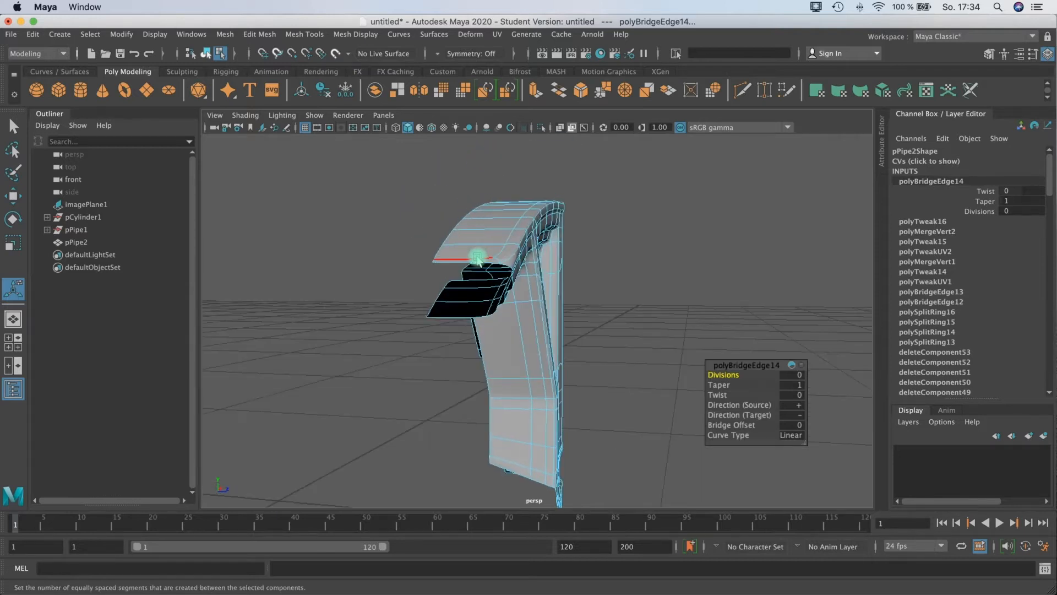
{"action": "right_click_drag", "start_coordinate": [478, 257], "coordinate": [669, 219]}
{"action": "middle_click_drag", "start_coordinate": [474, 233], "coordinate": [486, 254], "text": "alt"}
{"action": "right_click_drag", "start_coordinate": [485, 255], "coordinate": [508, 224], "text": "alt"}
{"action": "left_click_drag", "start_coordinate": [509, 225], "coordinate": [434, 225], "text": "alt"}
{"action": "key", "text": "3"}
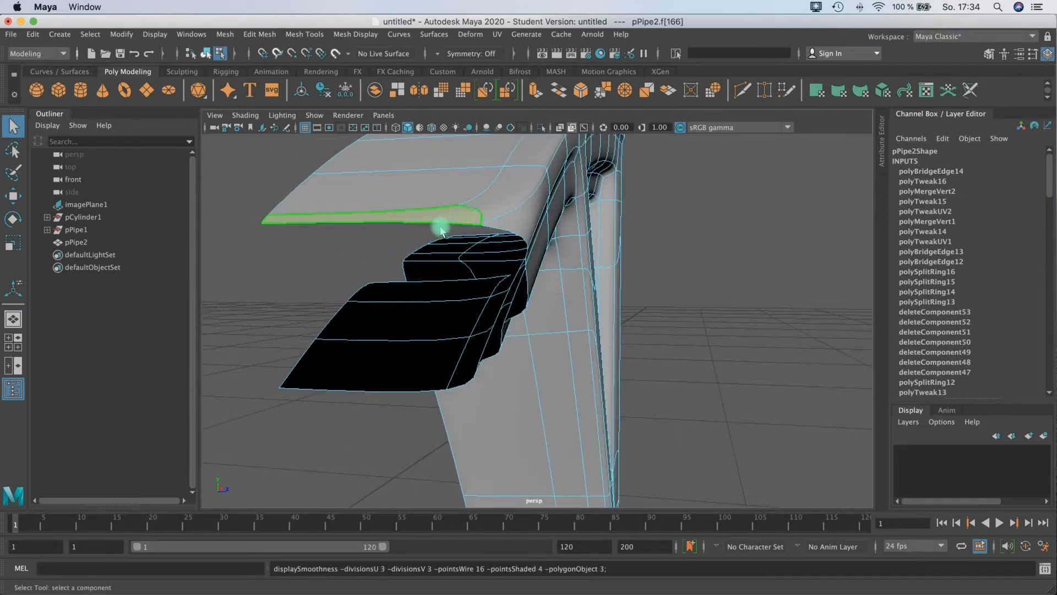
{"action": "left_click", "coordinate": [442, 224]}
{"action": "left_click_drag", "start_coordinate": [393, 300], "coordinate": [377, 342], "text": "alt"}
{"action": "key", "text": "1"}
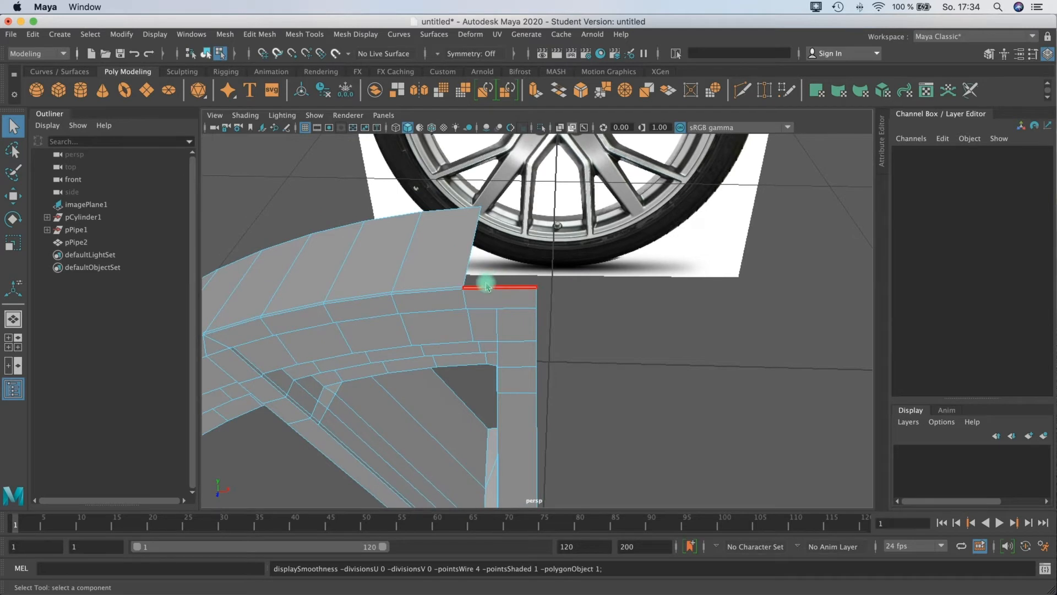
Step: Extrude the rim's border edge above the vertical spoke backward to rebuild the missing flange face
{"action": "right_click_drag", "start_coordinate": [486, 286], "coordinate": [495, 238]}
{"action": "left_click_drag", "start_coordinate": [478, 309], "coordinate": [520, 102], "text": "alt"}
{"action": "left_click", "coordinate": [419, 376]}
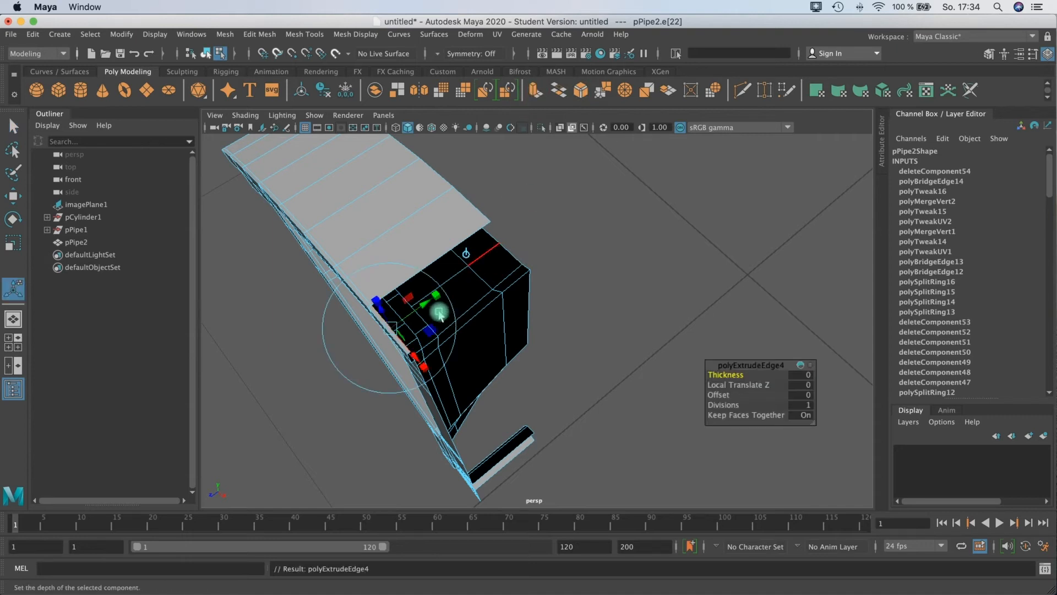
{"action": "key", "text": "w"}
{"action": "left_click_drag", "start_coordinate": [349, 364], "coordinate": [471, 301]}
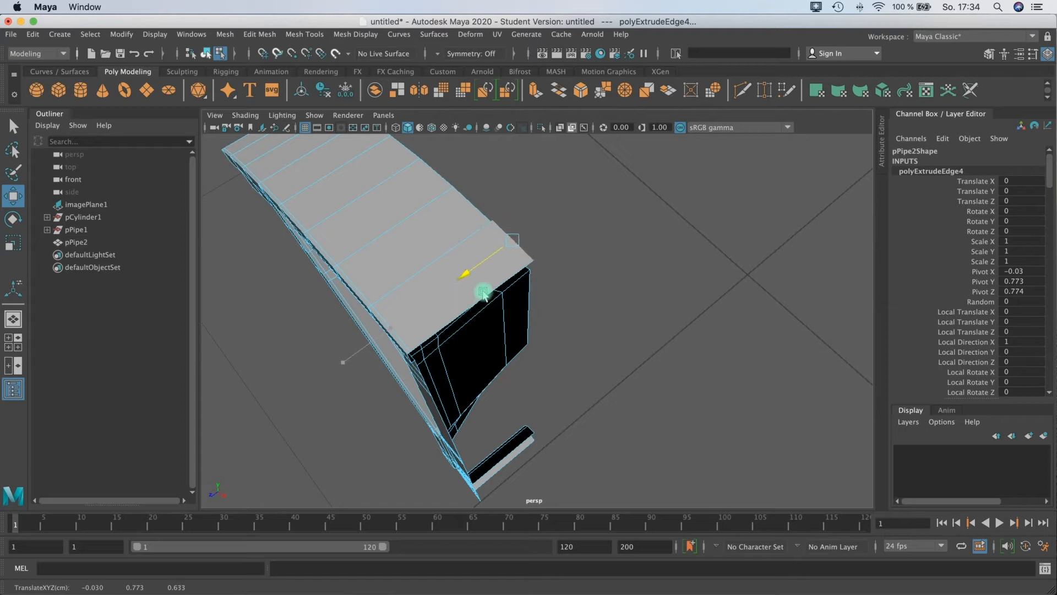
Step: Merge the rebuilt flange face's corner vertex with the overlapping vertex of the neighbouring flange face
{"action": "right_click_drag", "start_coordinate": [489, 240], "coordinate": [496, 212]}
{"action": "left_click", "coordinate": [492, 223]}
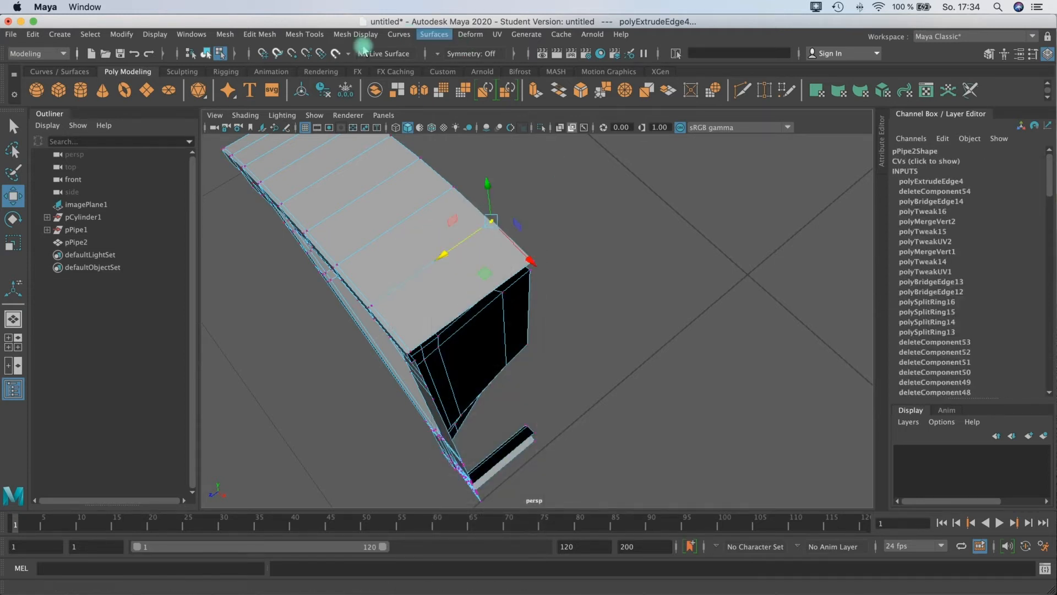
{"action": "left_click", "coordinate": [315, 36]}
{"action": "left_click", "coordinate": [348, 35]}
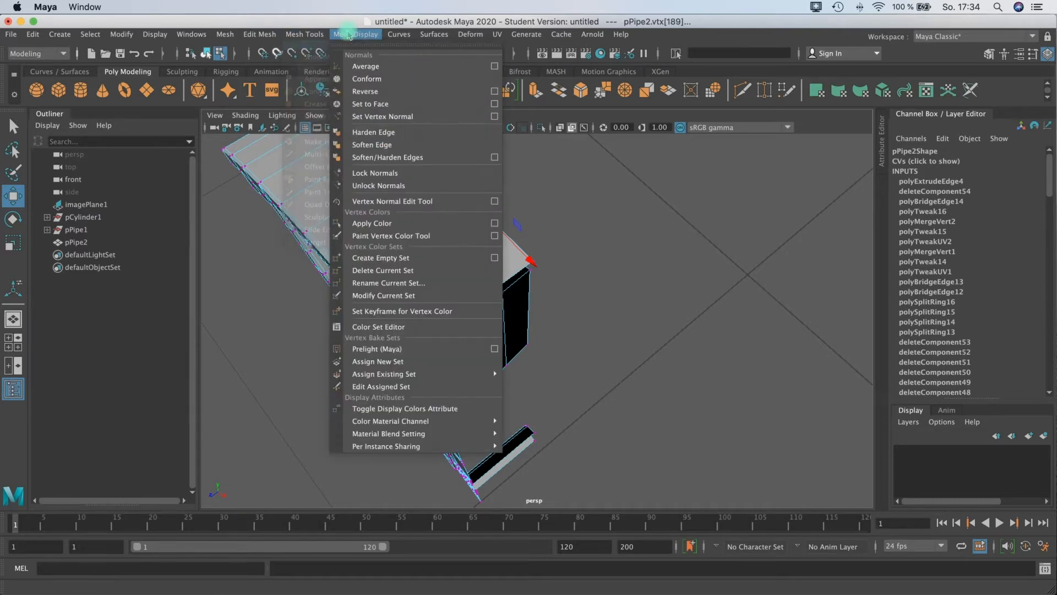
{"action": "left_click", "coordinate": [348, 36]}
{"action": "left_click_drag", "start_coordinate": [344, 30], "coordinate": [346, 26]}
{"action": "left_click", "coordinate": [306, 34]}
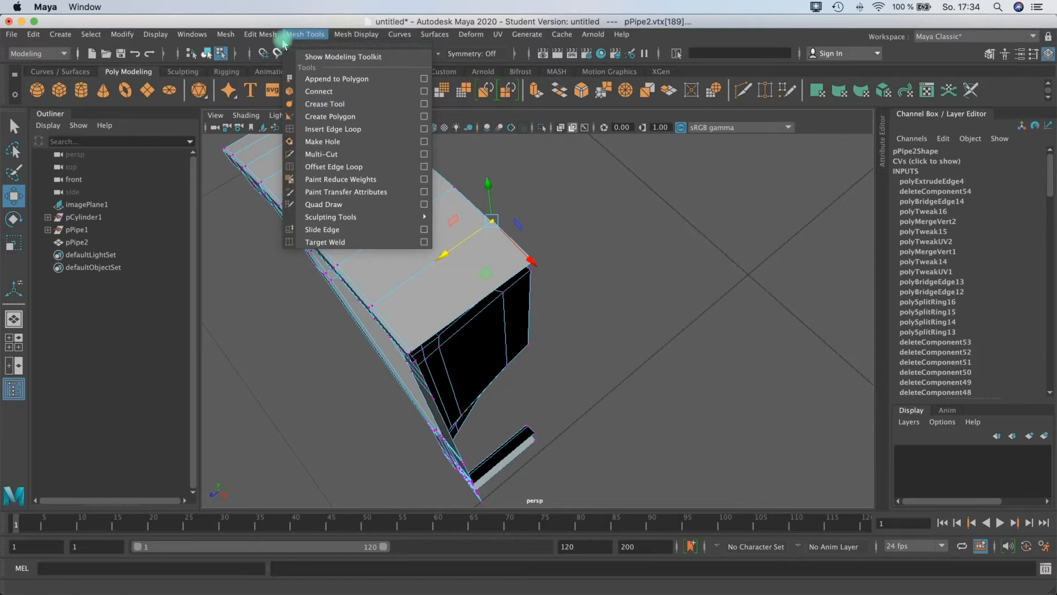
{"action": "left_click", "coordinate": [260, 34]}
{"action": "mouse_move", "coordinate": [292, 37]}
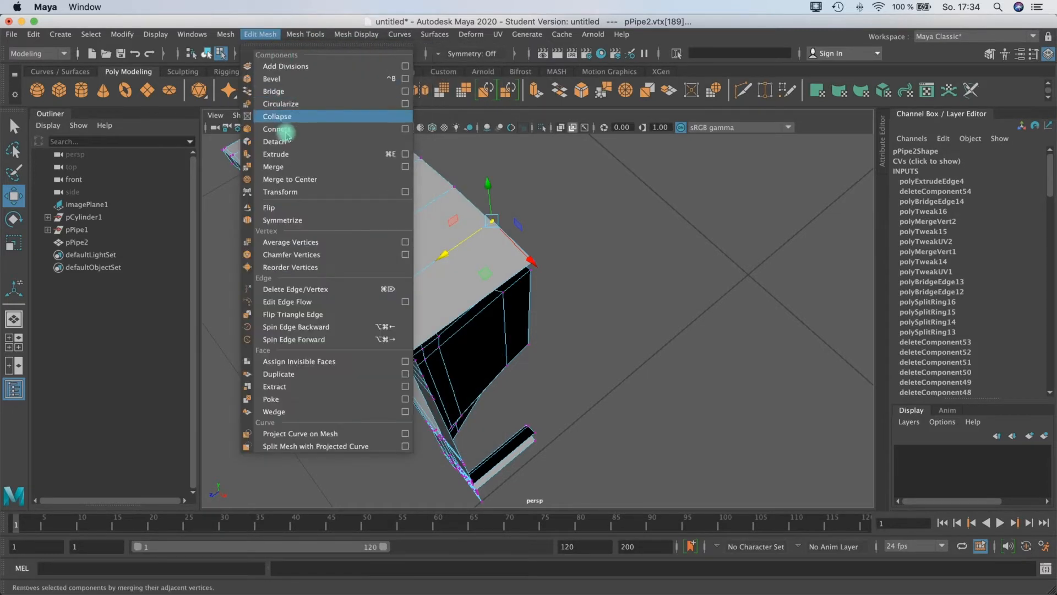
{"action": "left_click", "coordinate": [321, 171]}
{"action": "left_click_drag", "start_coordinate": [484, 278], "coordinate": [532, 282], "text": "alt"}
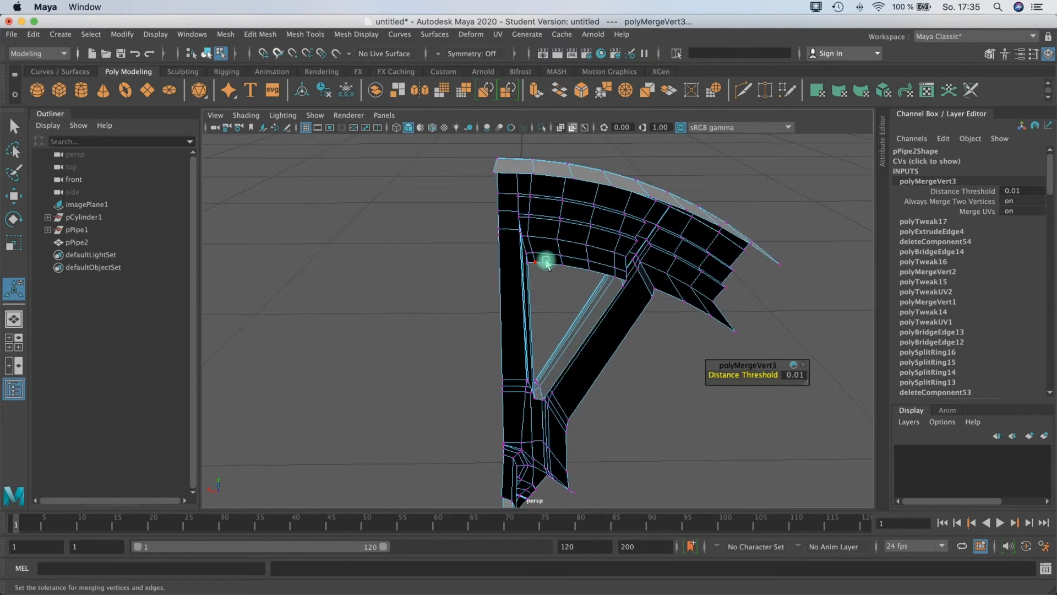
{"action": "right_click", "coordinate": [546, 262]}
{"action": "left_click", "coordinate": [548, 226]}
{"action": "left_click_drag", "start_coordinate": [538, 333], "coordinate": [556, 369], "text": "alt"}
{"action": "left_click", "coordinate": [592, 384]}
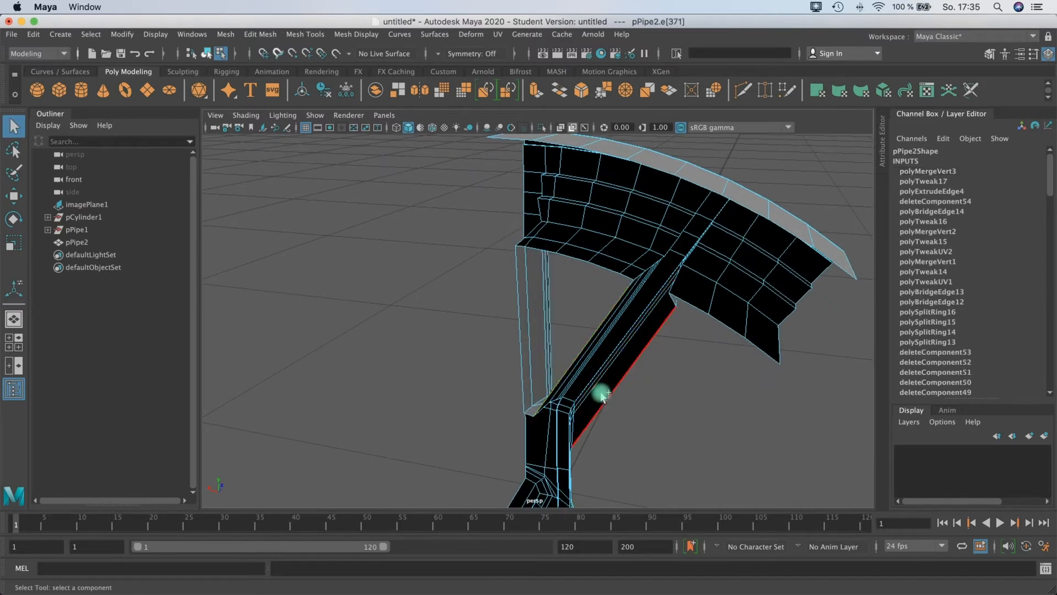
{"action": "left_click_drag", "start_coordinate": [627, 413], "coordinate": [567, 234], "text": "alt"}
{"action": "double_click", "coordinate": [528, 329]}
{"action": "left_click_drag", "start_coordinate": [561, 335], "coordinate": [525, 330], "text": "alt"}
Step: Select all rear vertices of the rim segment in the top view and scale them flat along the depth axis into one plane
{"action": "key", "text": "space"}
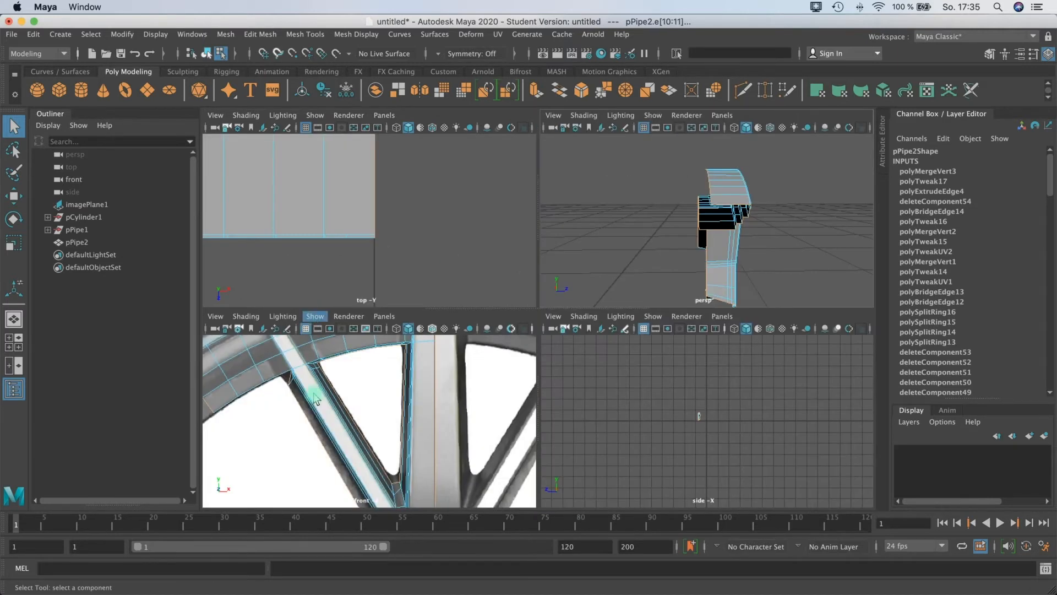
{"action": "scroll", "coordinate": [428, 183], "scroll_direction": "down", "scroll_amount": 10}
{"action": "scroll", "coordinate": [381, 210], "scroll_direction": "down", "scroll_amount": 3}
{"action": "scroll", "coordinate": [388, 208], "scroll_direction": "up", "scroll_amount": 8}
{"action": "middle_click_drag", "start_coordinate": [361, 207], "coordinate": [365, 212], "text": "alt"}
{"action": "scroll", "coordinate": [339, 217], "scroll_direction": "down", "scroll_amount": 4}
{"action": "right_click_drag", "start_coordinate": [335, 225], "coordinate": [313, 219]}
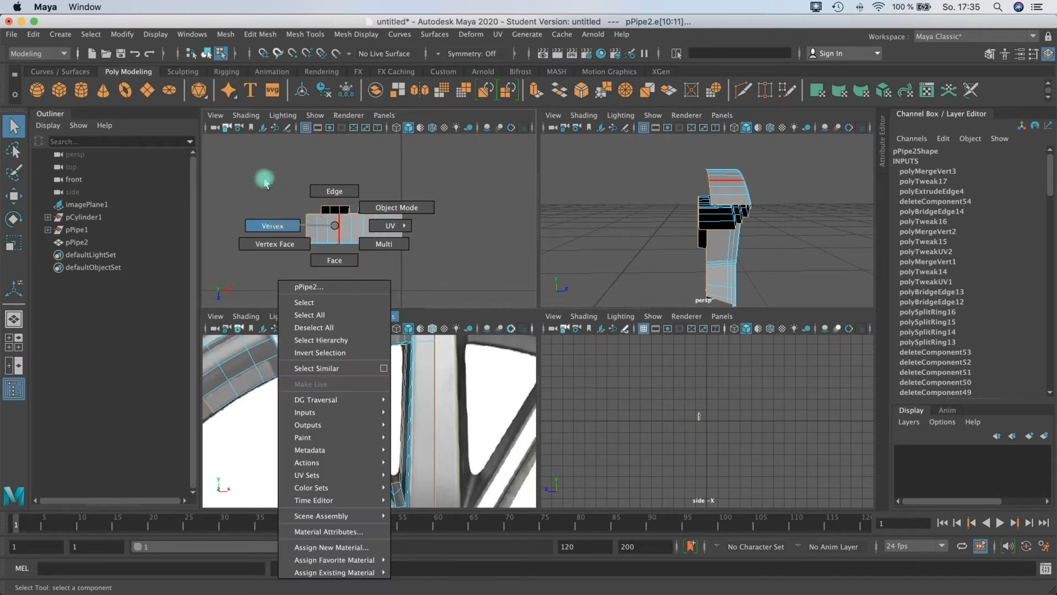
{"action": "right_click_drag", "start_coordinate": [265, 183], "coordinate": [266, 184]}
{"action": "left_click_drag", "start_coordinate": [439, 225], "coordinate": [439, 224]}
{"action": "left_click_drag", "start_coordinate": [667, 193], "coordinate": [483, 244], "text": "alt"}
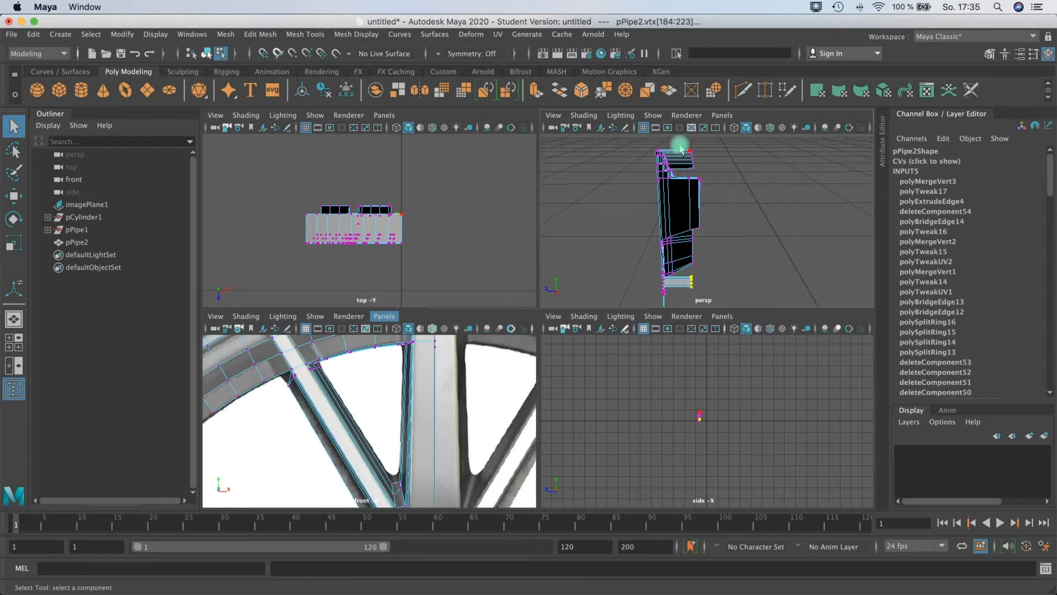
{"action": "left_click_drag", "start_coordinate": [703, 170], "coordinate": [709, 170], "text": "alt"}
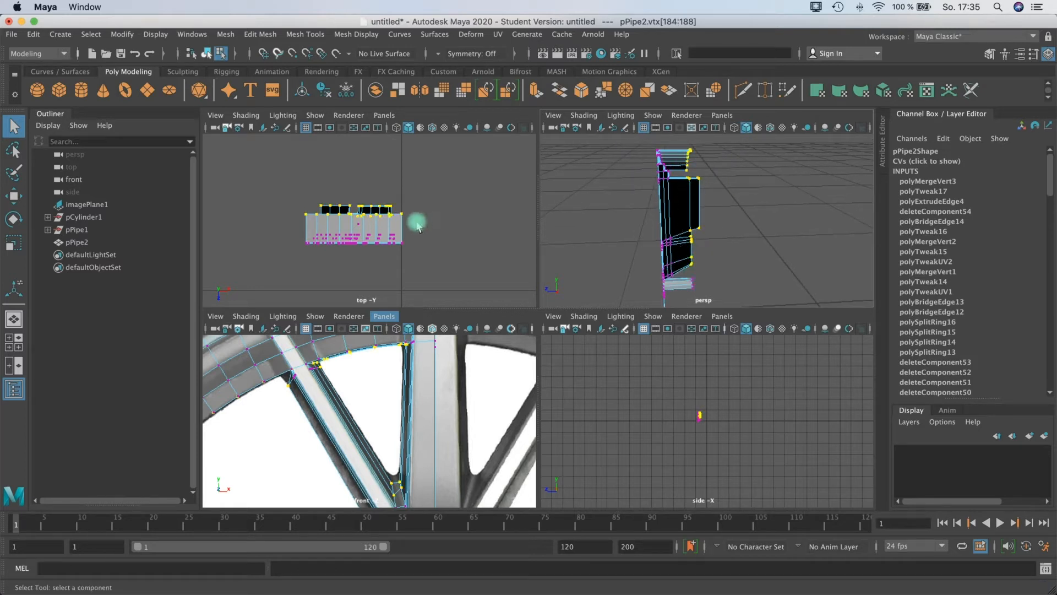
{"action": "left_click_drag", "start_coordinate": [417, 226], "coordinate": [362, 250]}
{"action": "key", "text": "r"}
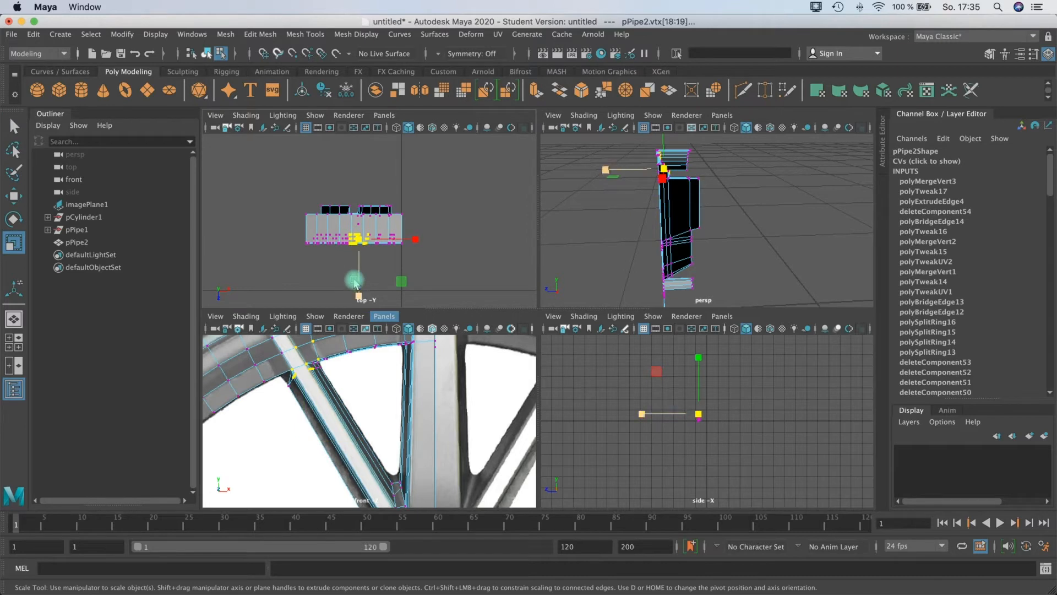
{"action": "key", "text": "super+z"}
{"action": "left_click_drag", "start_coordinate": [356, 272], "coordinate": [357, 221]}
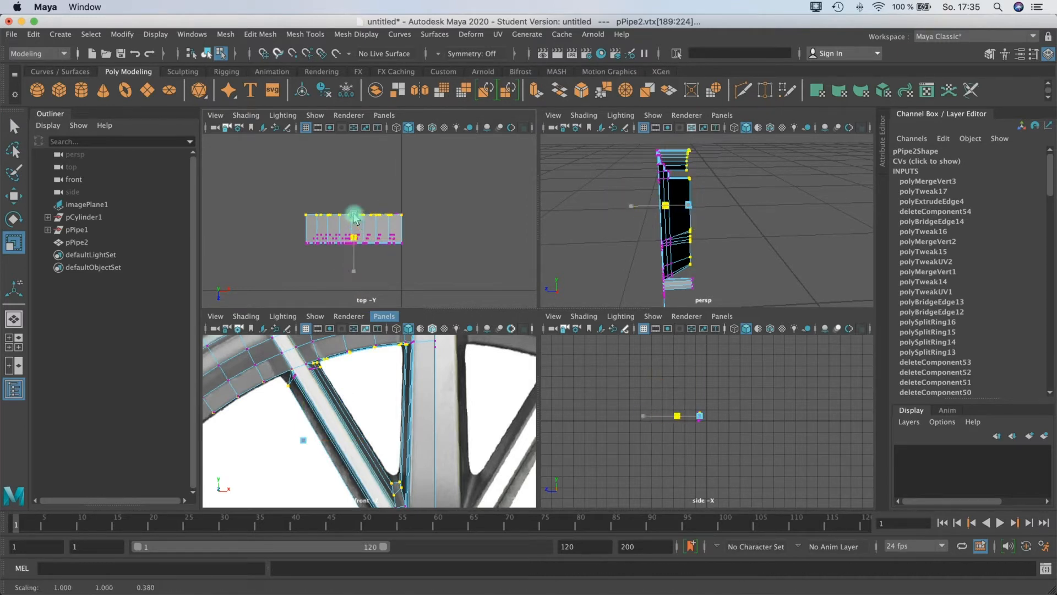
{"action": "left_click_drag", "start_coordinate": [715, 204], "coordinate": [495, 185], "text": "alt"}
{"action": "left_click_drag", "start_coordinate": [694, 219], "coordinate": [534, 312], "text": "alt"}
Step: Move the rear vertex where the diagonal spoke's outer side meets the rim outward along the rim in the front view
{"action": "middle_click_drag", "start_coordinate": [293, 399], "coordinate": [336, 393], "text": "alt"}
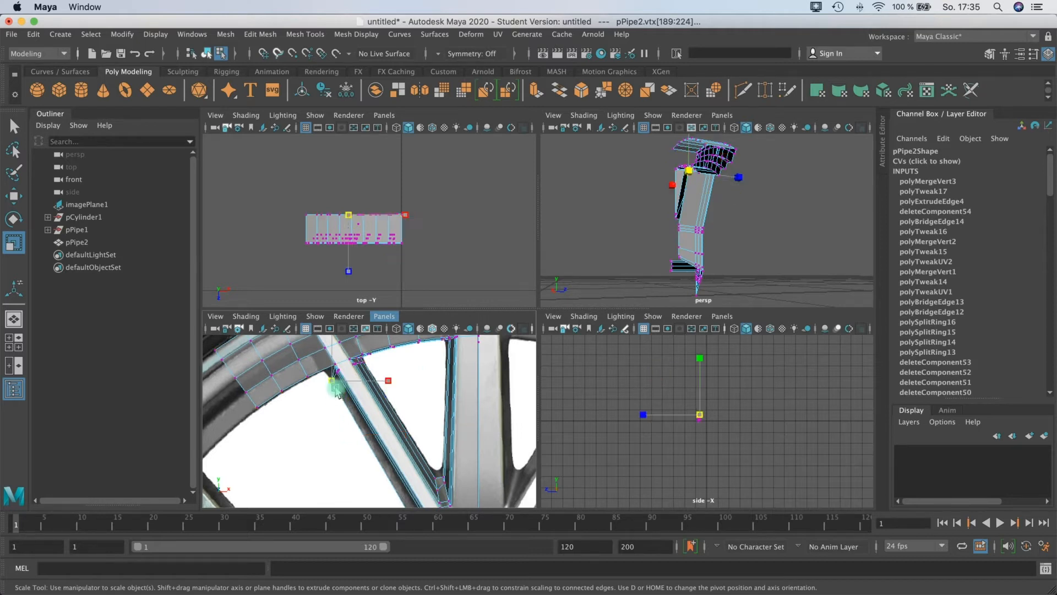
{"action": "left_click", "coordinate": [331, 381]}
{"action": "right_click_drag", "start_coordinate": [590, 229], "coordinate": [718, 225], "text": "alt"}
{"action": "left_click_drag", "start_coordinate": [719, 224], "coordinate": [701, 224], "text": "alt"}
{"action": "right_click_drag", "start_coordinate": [700, 224], "coordinate": [808, 236], "text": "alt"}
{"action": "left_click_drag", "start_coordinate": [808, 236], "coordinate": [681, 214], "text": "alt"}
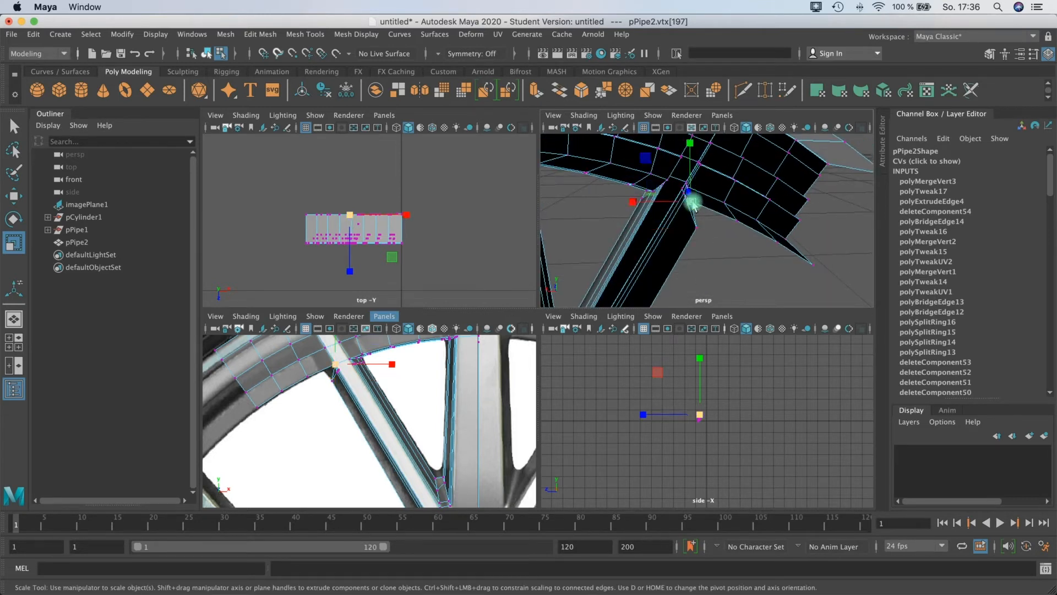
{"action": "left_click", "coordinate": [691, 201]}
{"action": "key", "text": "w"}
{"action": "left_click_drag", "start_coordinate": [335, 368], "coordinate": [329, 377]}
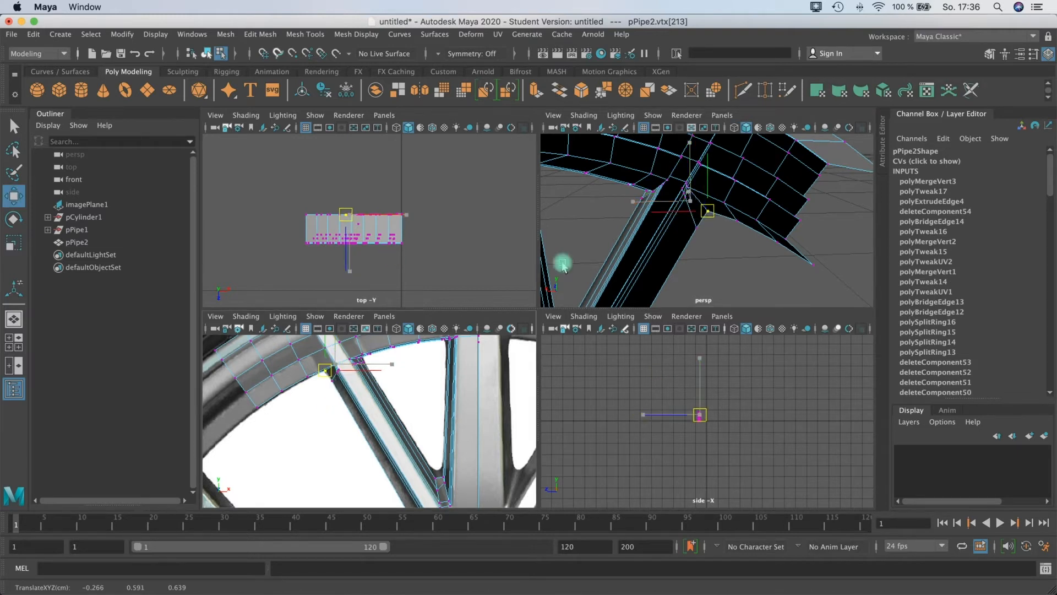
{"action": "left_click_drag", "start_coordinate": [668, 212], "coordinate": [640, 241], "text": "alt"}
{"action": "right_click", "coordinate": [640, 241]}
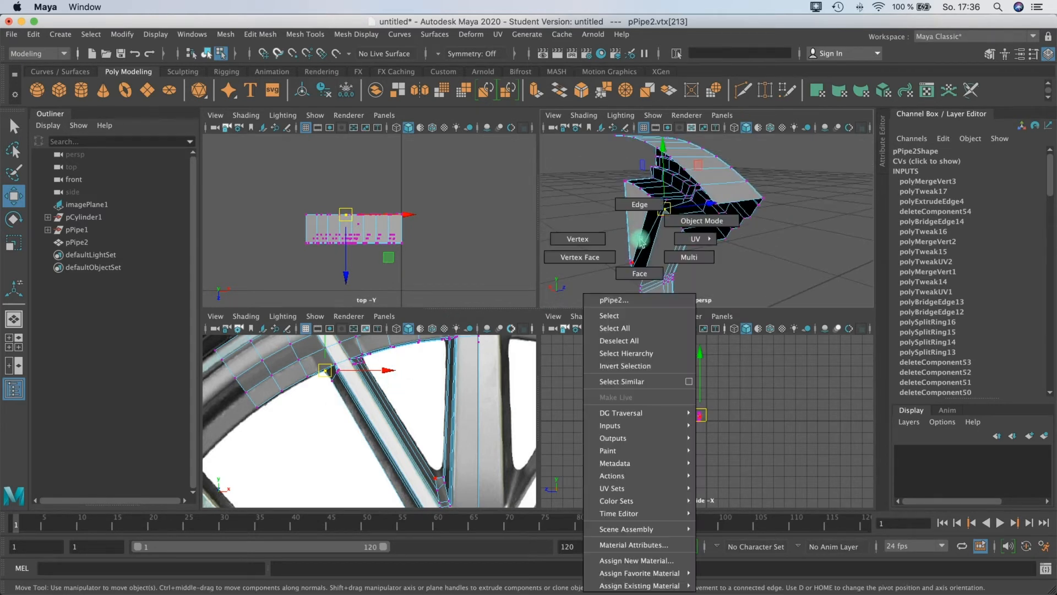
{"action": "left_click", "coordinate": [595, 239]}
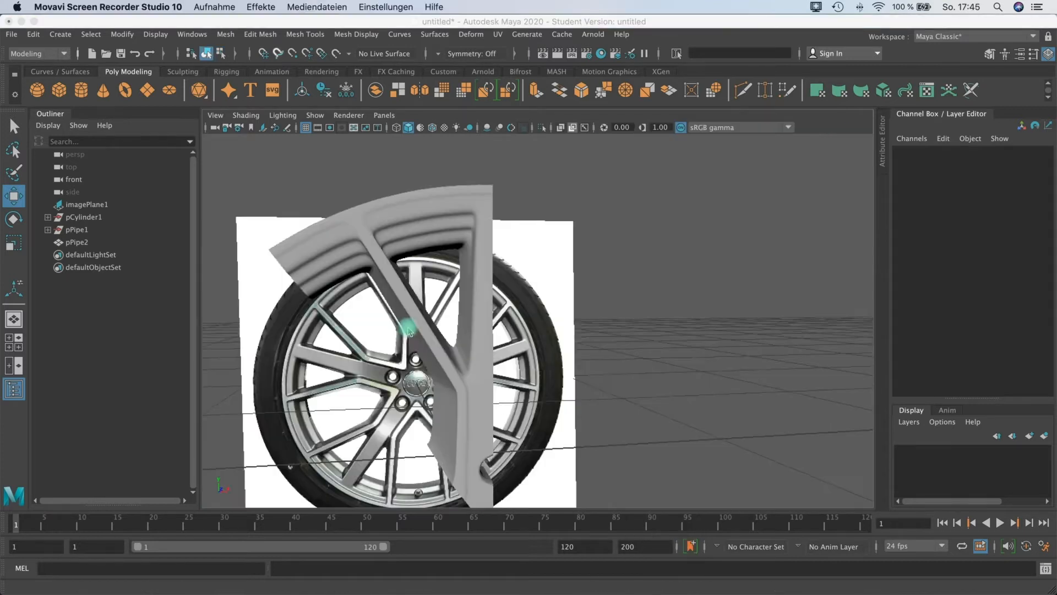
Step: Select the rim segment and turn off its smooth mesh preview
{"action": "left_click_drag", "start_coordinate": [409, 328], "coordinate": [660, 317], "text": "alt"}
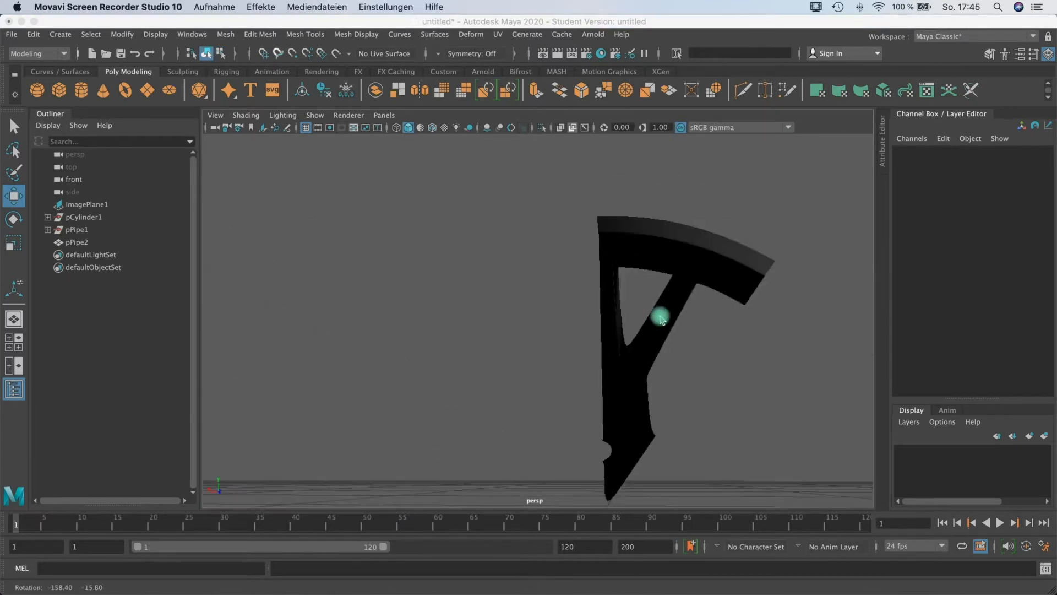
{"action": "left_click", "coordinate": [661, 322]}
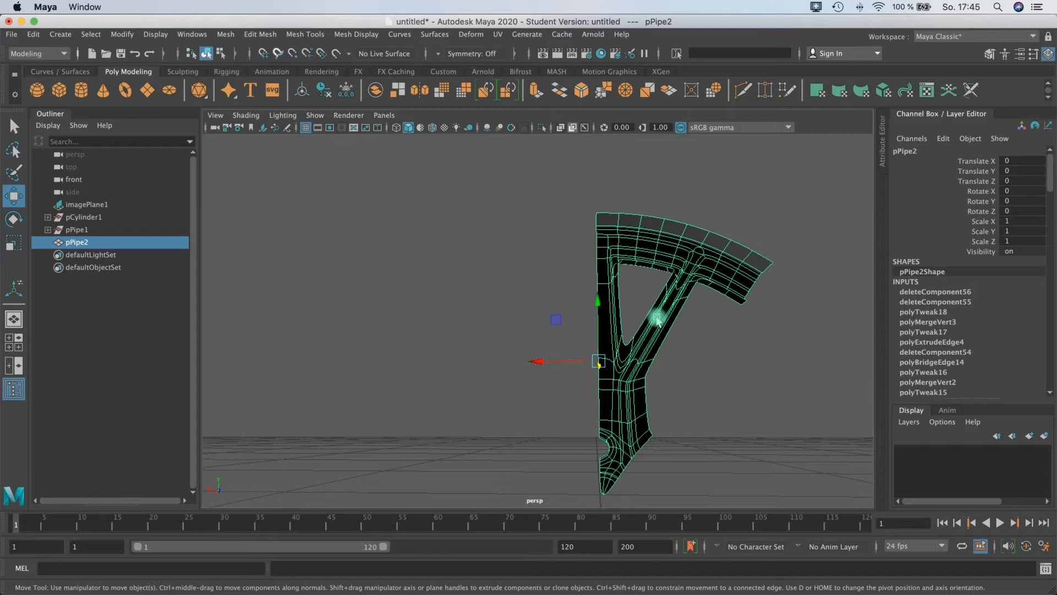
{"action": "left_click_drag", "start_coordinate": [647, 328], "coordinate": [575, 349], "text": "alt"}
{"action": "key", "text": "1"}
{"action": "scroll", "coordinate": [567, 342], "scroll_direction": "up", "scroll_amount": 10}
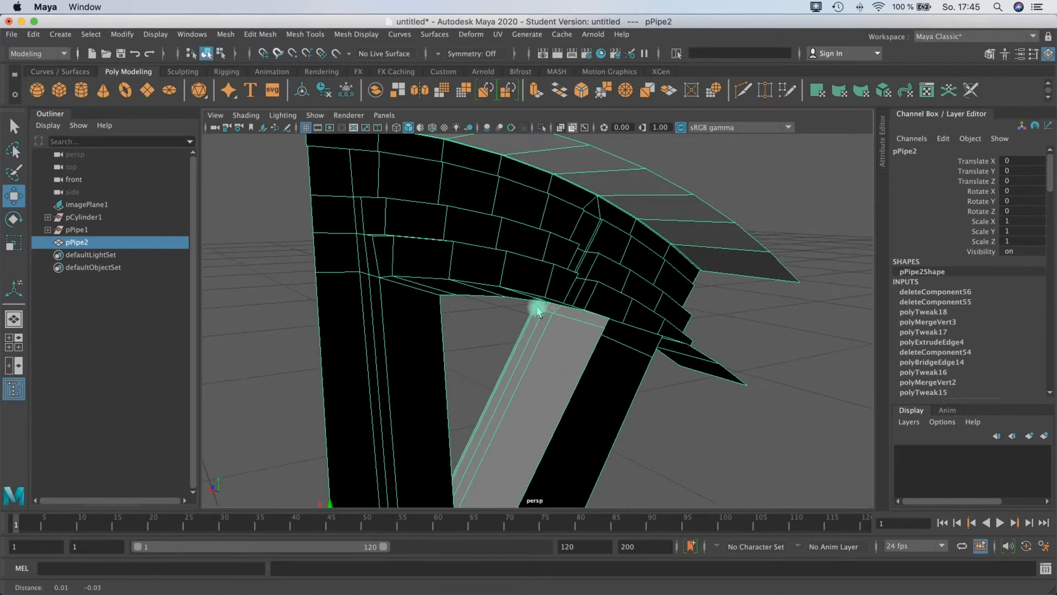
Step: Bridge the long rear edges of the diagonal spoke's two side walls to close the spoke's back
{"action": "left_click_drag", "start_coordinate": [514, 337], "coordinate": [534, 272], "text": "alt"}
{"action": "right_click_drag", "start_coordinate": [543, 253], "coordinate": [542, 219]}
{"action": "left_click", "coordinate": [548, 239]}
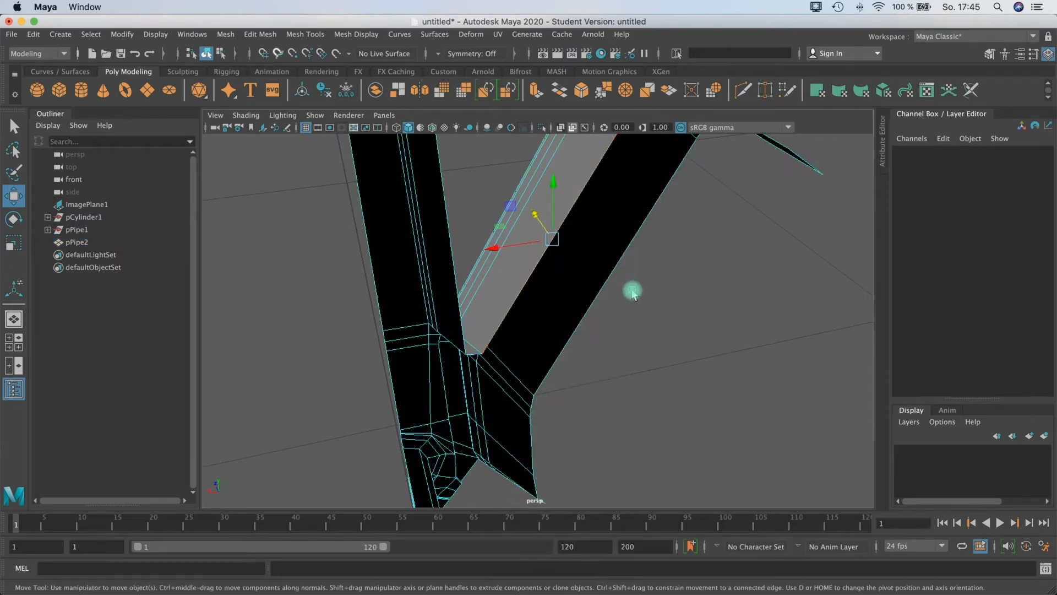
{"action": "left_click_drag", "start_coordinate": [629, 284], "coordinate": [560, 302], "text": "alt"}
{"action": "right_click_drag", "start_coordinate": [559, 300], "coordinate": [931, 278], "text": "alt"}
{"action": "left_click_drag", "start_coordinate": [526, 226], "coordinate": [487, 194], "text": "alt"}
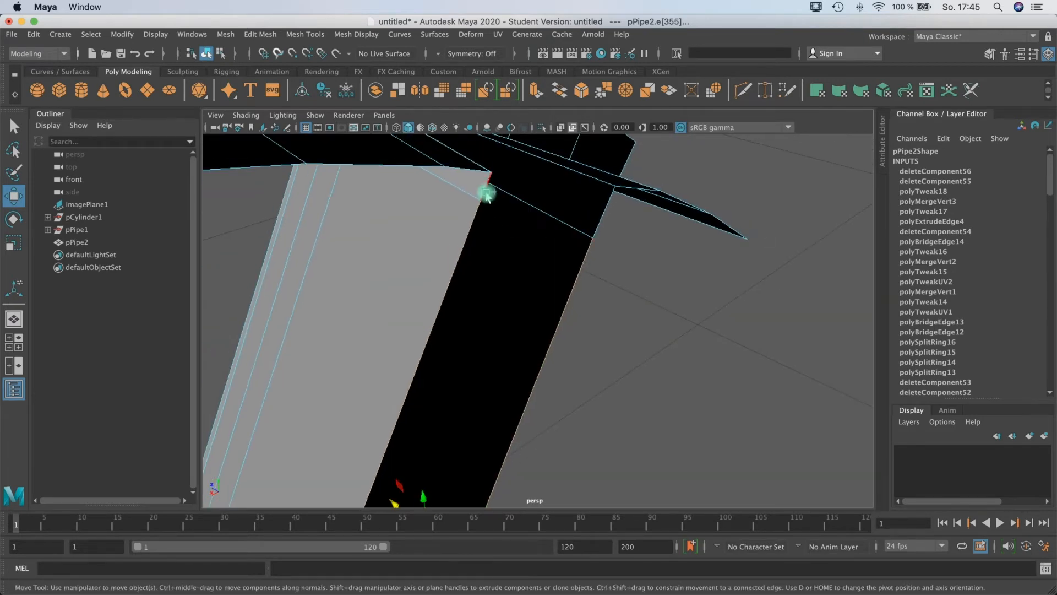
{"action": "middle_click_drag", "start_coordinate": [543, 286], "coordinate": [606, 126], "text": "alt"}
{"action": "middle_click_drag", "start_coordinate": [559, 243], "coordinate": [526, 302], "text": "alt"}
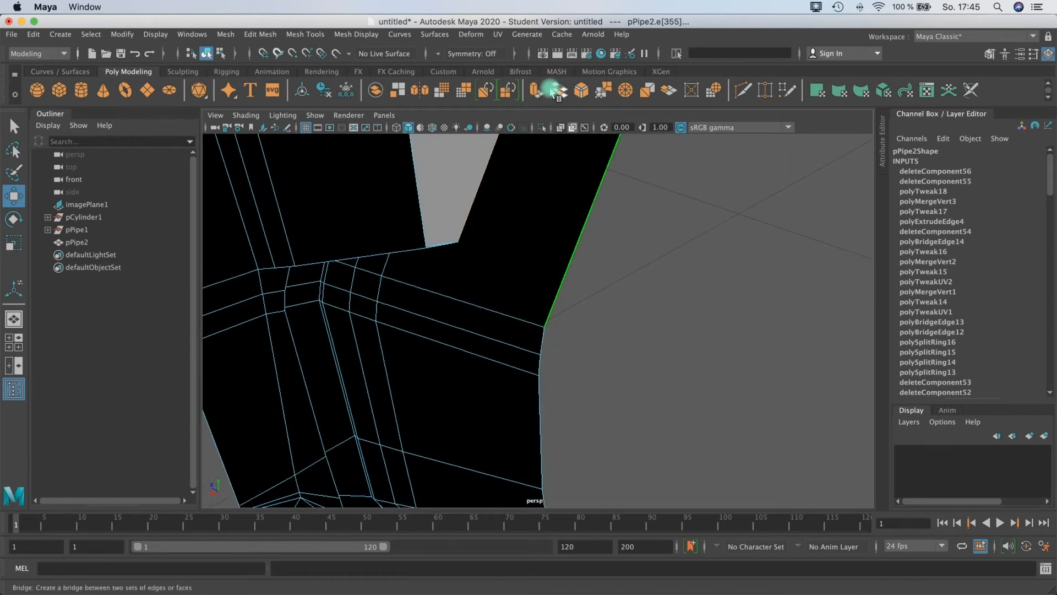
{"action": "left_click", "coordinate": [556, 91]}
Step: Extrude the vertical spoke's long inner rear edge and move it horizontally toward the spoke's centre line
{"action": "left_click_drag", "start_coordinate": [567, 283], "coordinate": [561, 245], "text": "alt"}
{"action": "left_click", "coordinate": [556, 311]}
{"action": "left_click_drag", "start_coordinate": [554, 312], "coordinate": [511, 325], "text": "alt"}
{"action": "middle_click_drag", "start_coordinate": [511, 325], "coordinate": [503, 347], "text": "alt"}
{"action": "left_click_drag", "start_coordinate": [503, 347], "coordinate": [530, 283], "text": "alt"}
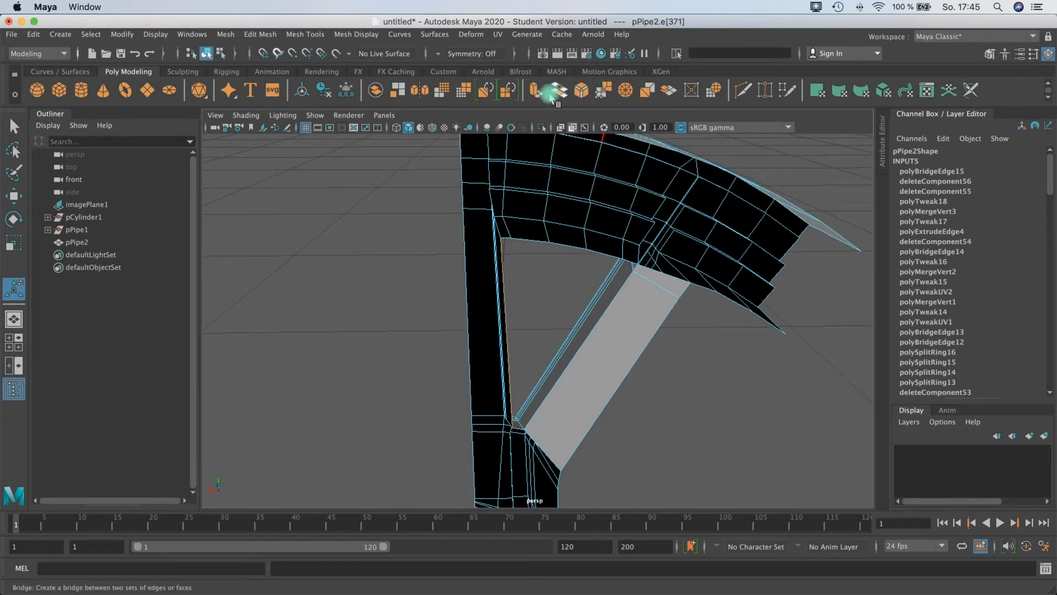
{"action": "left_click", "coordinate": [537, 94]}
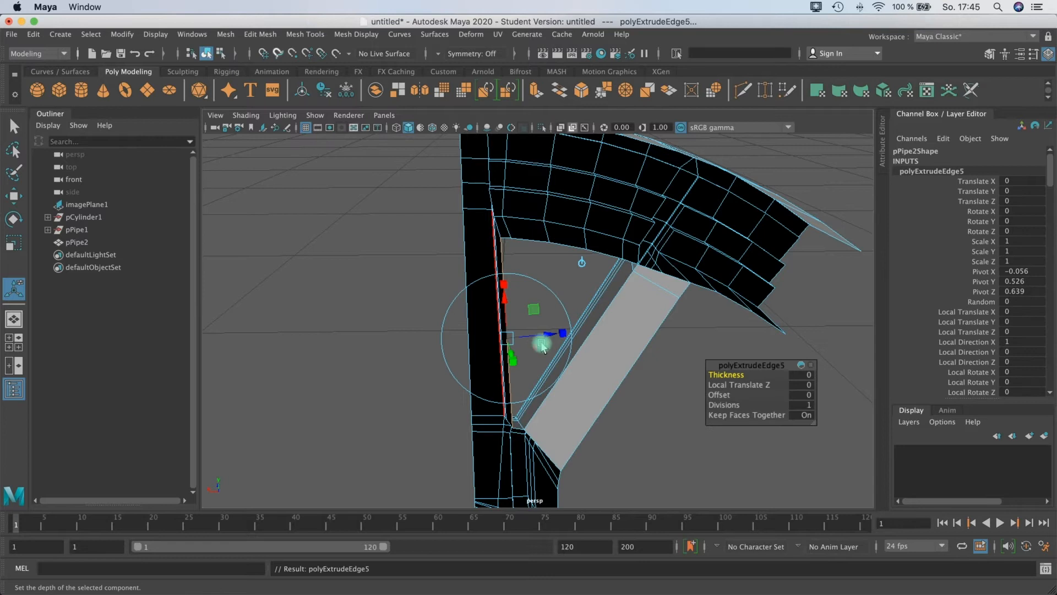
{"action": "key", "text": "w"}
{"action": "left_click_drag", "start_coordinate": [446, 340], "coordinate": [426, 343]}
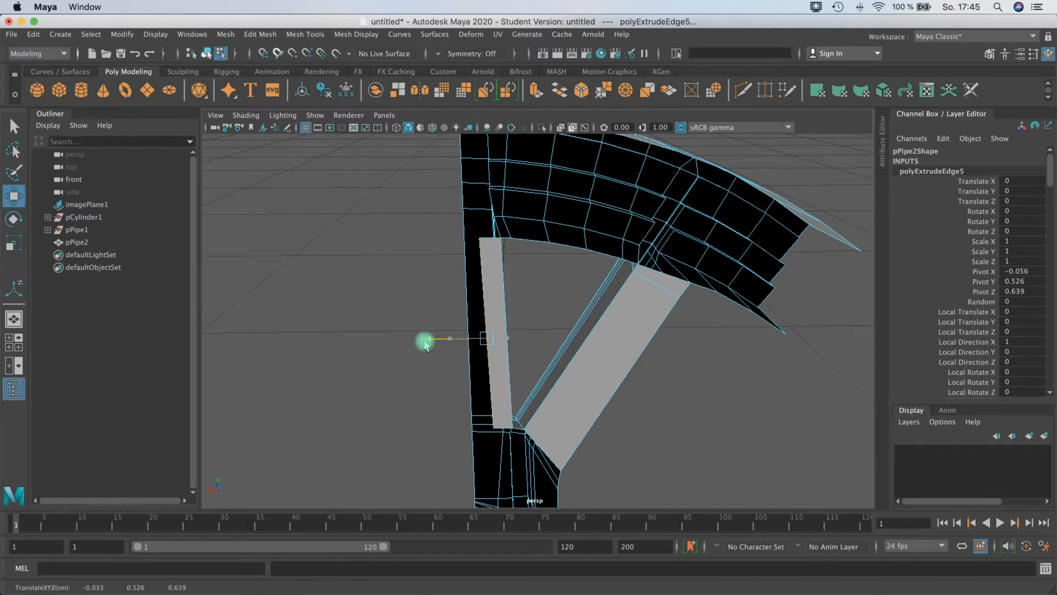
{"action": "key", "text": "space"}
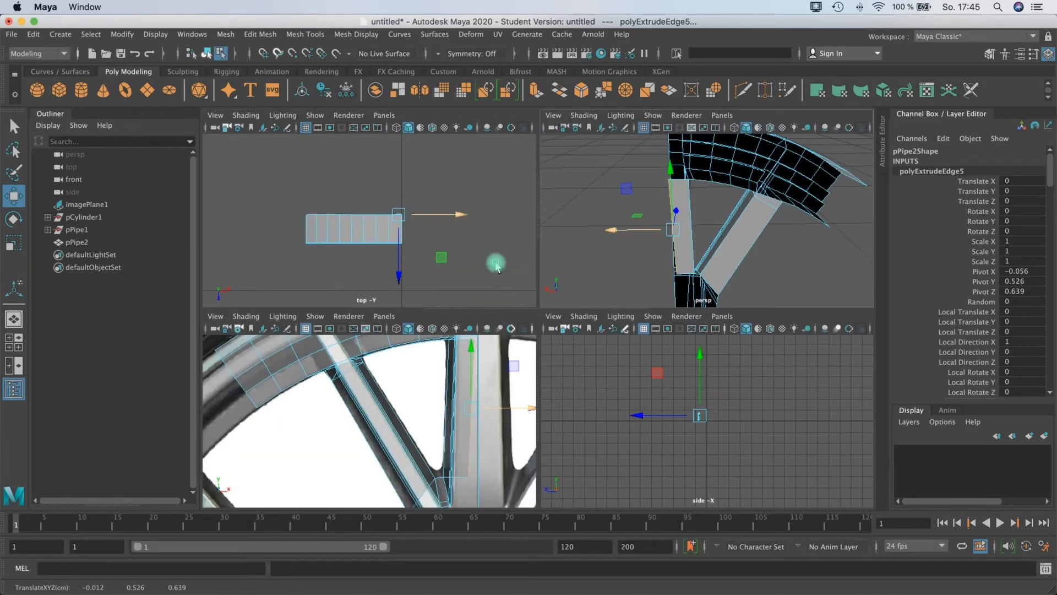
{"action": "left_click_drag", "start_coordinate": [538, 407], "coordinate": [535, 410]}
Step: Straighten the extruded edge in the front view by scaling it horizontally, and snap it onto the vertical spoke's centre line
{"action": "key", "text": "e"}
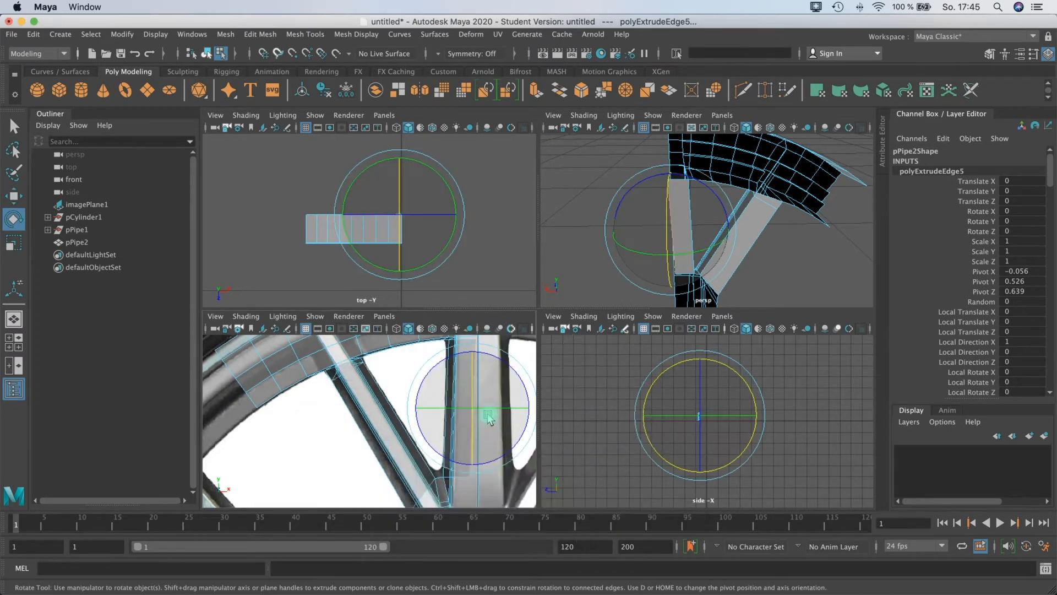
{"action": "key", "text": "space"}
{"action": "middle_click_drag", "start_coordinate": [782, 355], "coordinate": [625, 392], "text": "alt"}
{"action": "key", "text": "w"}
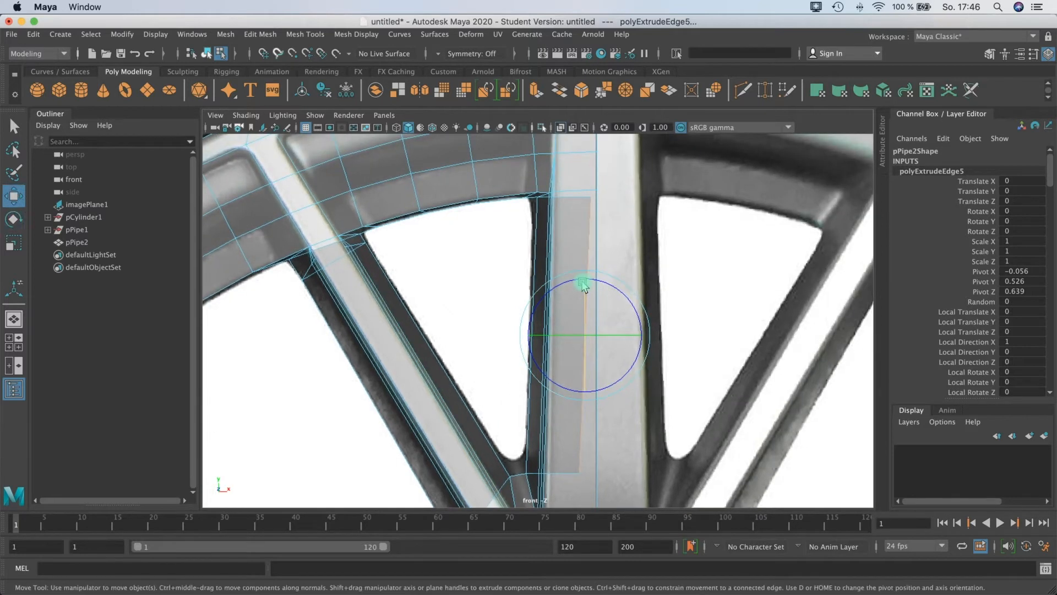
{"action": "key", "text": "e"}
{"action": "key", "text": "r"}
{"action": "left_click_drag", "start_coordinate": [642, 337], "coordinate": [606, 341]}
{"action": "key", "text": "w"}
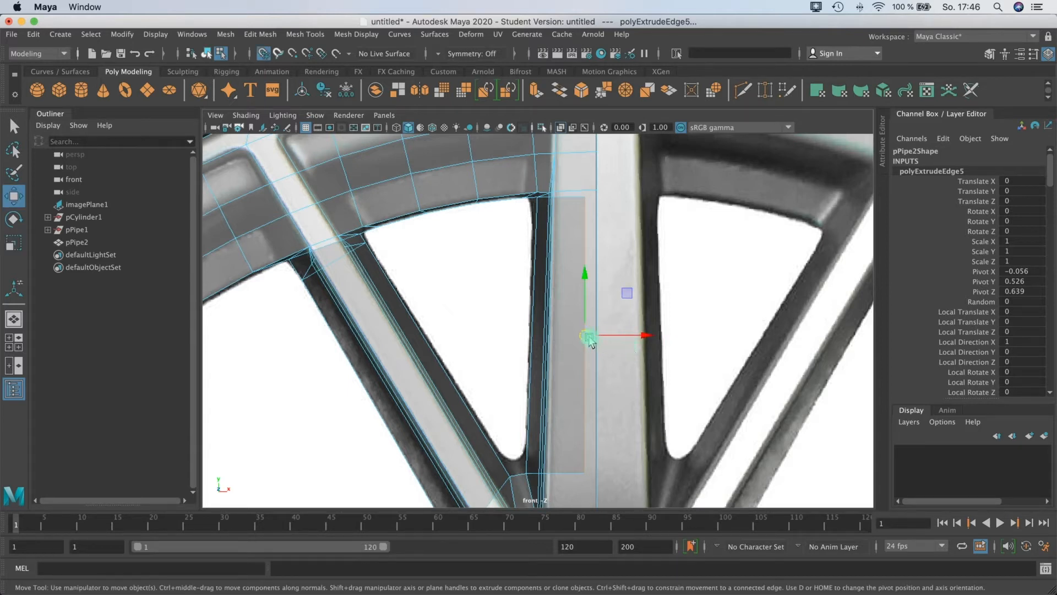
{"action": "left_click_drag", "start_coordinate": [647, 340], "coordinate": [659, 337]}
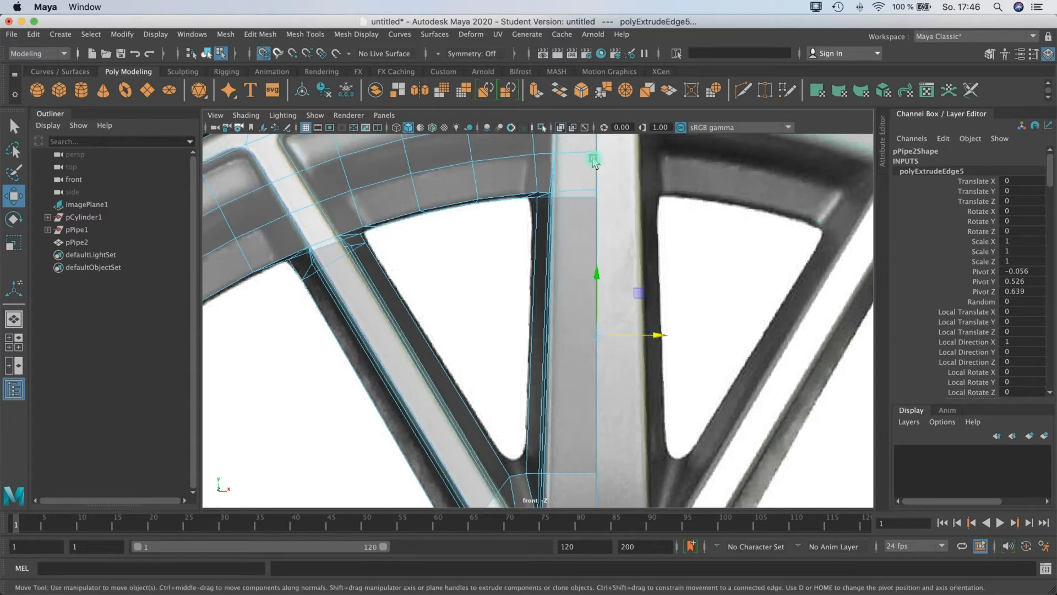
Step: Examine the hub end and front side of the rim segment in the perspective view
{"action": "key", "text": "space"}
{"action": "key", "text": "space"}
{"action": "left_click_drag", "start_coordinate": [567, 333], "coordinate": [505, 315], "text": "alt"}
{"action": "middle_click_drag", "start_coordinate": [504, 315], "coordinate": [607, 266], "text": "alt"}
{"action": "left_click_drag", "start_coordinate": [606, 266], "coordinate": [607, 350], "text": "alt"}
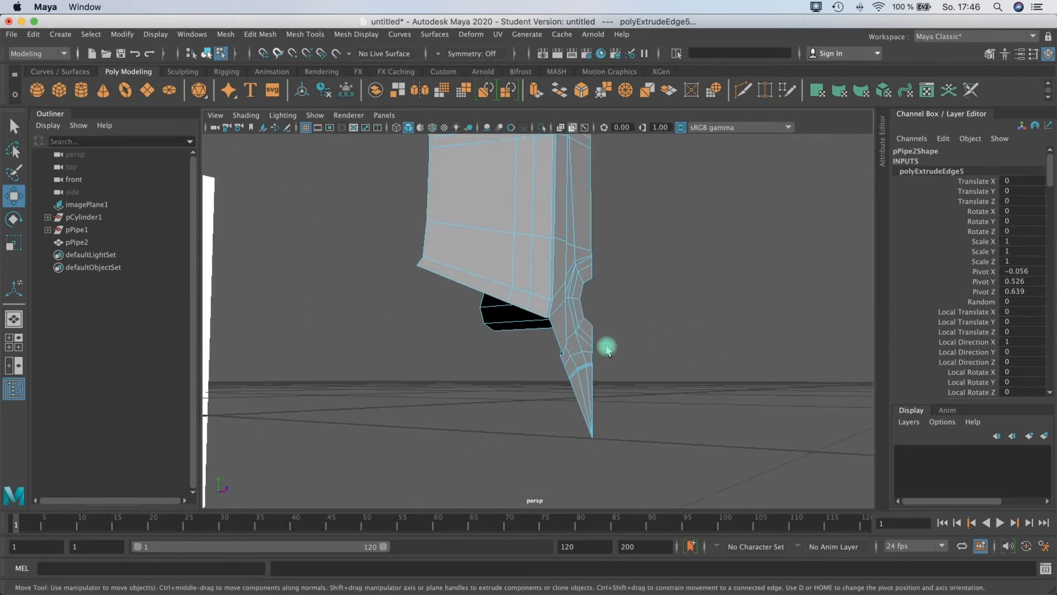
{"action": "mouse_move", "coordinate": [537, 352]}
{"action": "left_mouse_down", "text": "alt"}
{"action": "mouse_move", "coordinate": [560, 335]}
{"action": "mouse_move", "coordinate": [408, 359]}
{"action": "mouse_move", "coordinate": [534, 327]}
{"action": "mouse_move", "coordinate": [564, 333]}
{"action": "mouse_move", "coordinate": [500, 349]}
{"action": "mouse_move", "coordinate": [547, 361]}
{"action": "left_mouse_up", "text": "alt"}
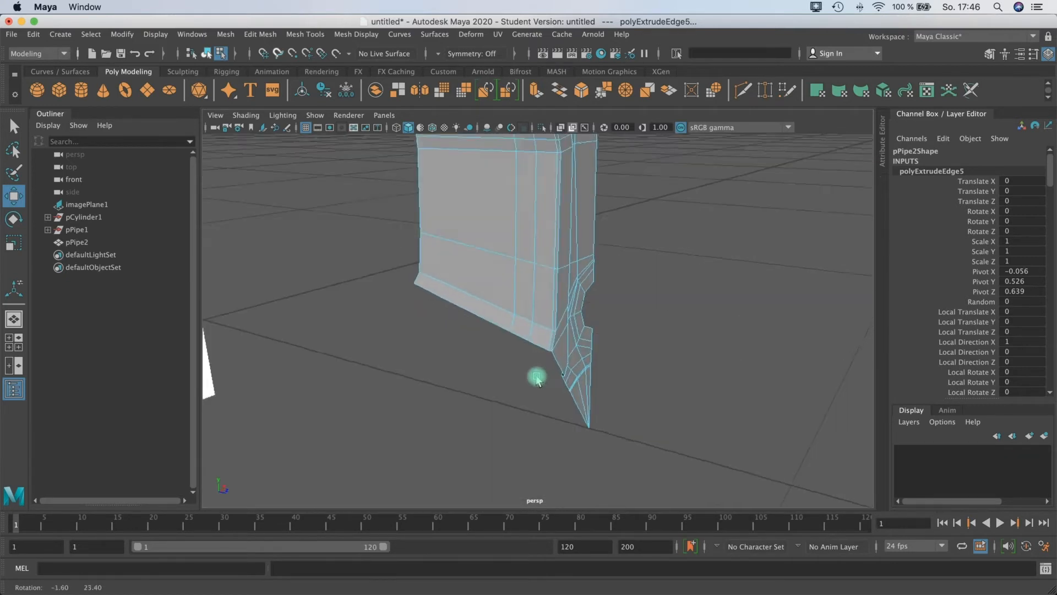
{"action": "left_click_drag", "start_coordinate": [492, 392], "coordinate": [341, 180], "text": "alt"}
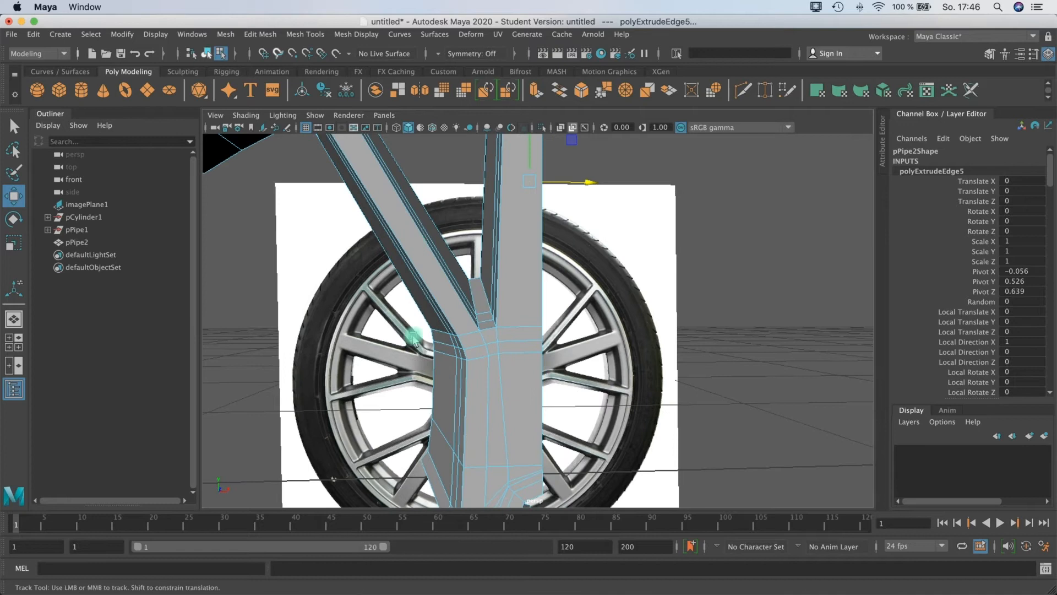
{"action": "middle_click_drag", "start_coordinate": [413, 337], "coordinate": [401, 337], "text": "alt"}
Step: Bridge the rear border edges of the outer flange and inner rim between the vertical and diagonal spokes
{"action": "left_click_drag", "start_coordinate": [401, 337], "coordinate": [307, 321], "text": "alt"}
{"action": "right_click_drag", "start_coordinate": [306, 321], "coordinate": [413, 309], "text": "alt"}
{"action": "left_click_drag", "start_coordinate": [413, 309], "coordinate": [448, 297], "text": "alt"}
{"action": "right_click_drag", "start_coordinate": [449, 298], "coordinate": [633, 300], "text": "alt"}
{"action": "middle_click_drag", "start_coordinate": [512, 300], "coordinate": [506, 315], "text": "alt"}
{"action": "mouse_move", "coordinate": [507, 315]}
{"action": "left_mouse_down", "text": "alt"}
{"action": "mouse_move", "coordinate": [500, 349]}
{"action": "mouse_move", "coordinate": [505, 335]}
{"action": "left_mouse_up", "text": "alt"}
{"action": "middle_click_drag", "start_coordinate": [505, 335], "coordinate": [500, 344], "text": "alt"}
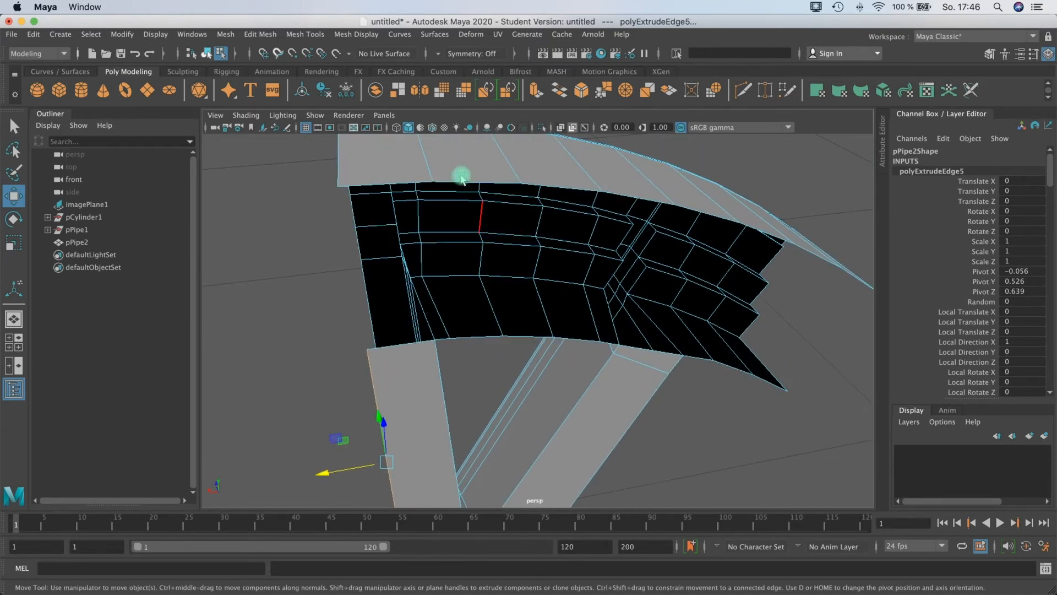
{"action": "left_click", "coordinate": [457, 176]}
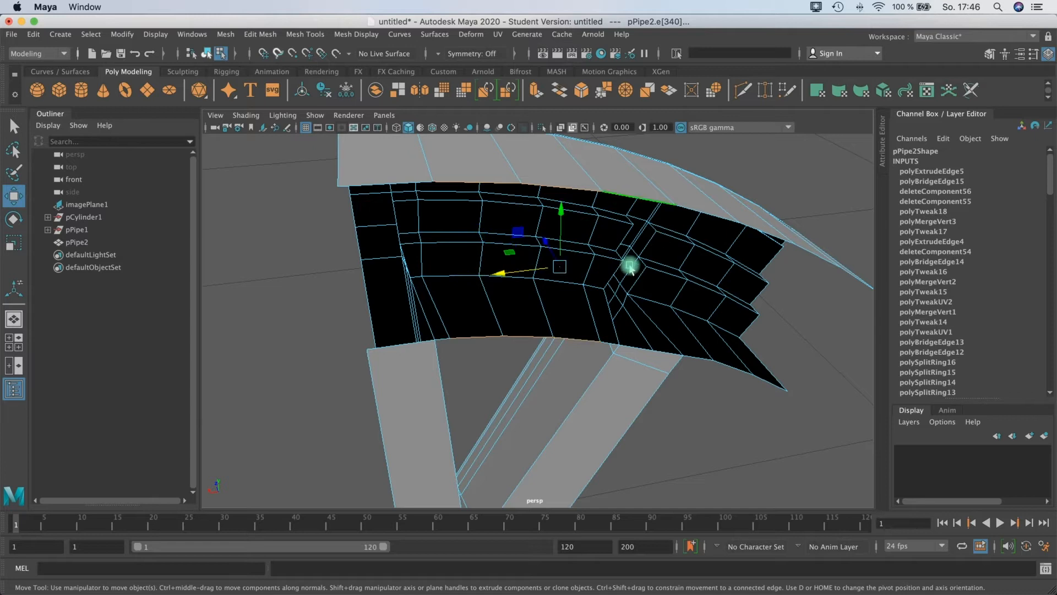
{"action": "left_click_drag", "start_coordinate": [568, 204], "coordinate": [479, 251], "text": "alt"}
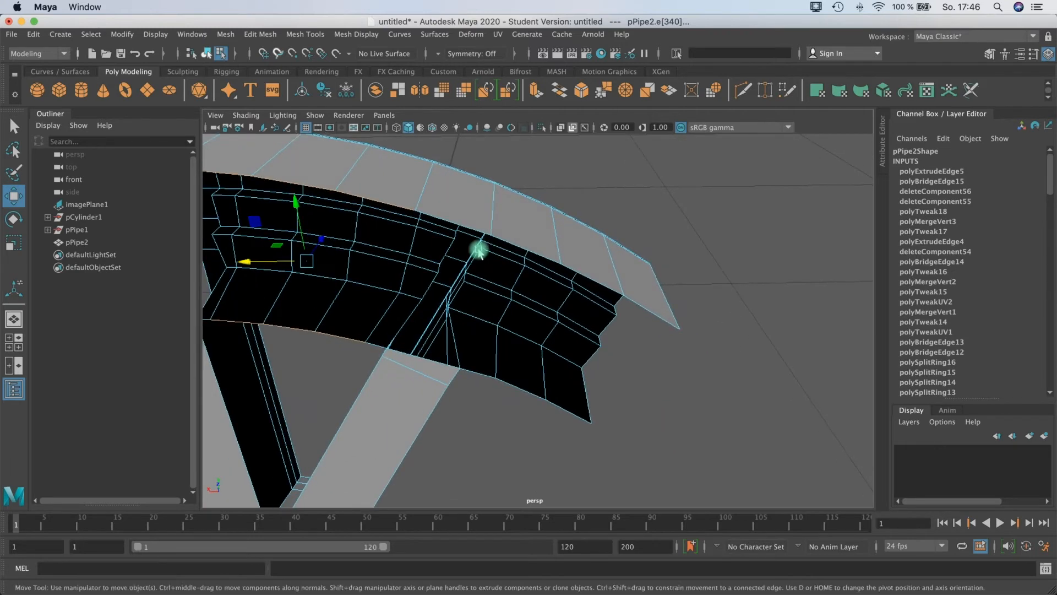
{"action": "left_click", "coordinate": [561, 90]}
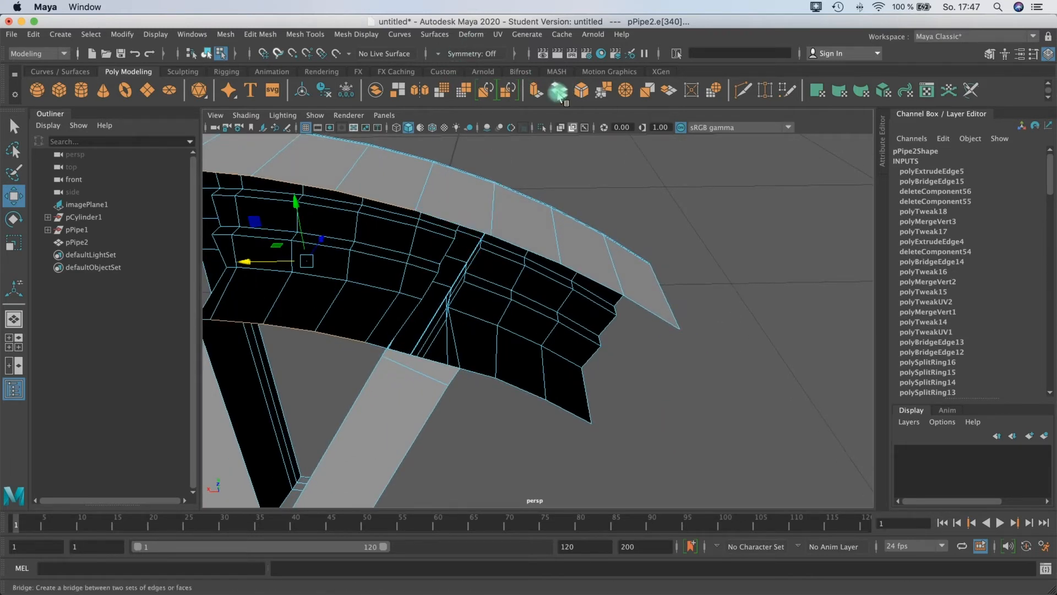
{"action": "left_click_drag", "start_coordinate": [421, 283], "coordinate": [423, 224], "text": "alt"}
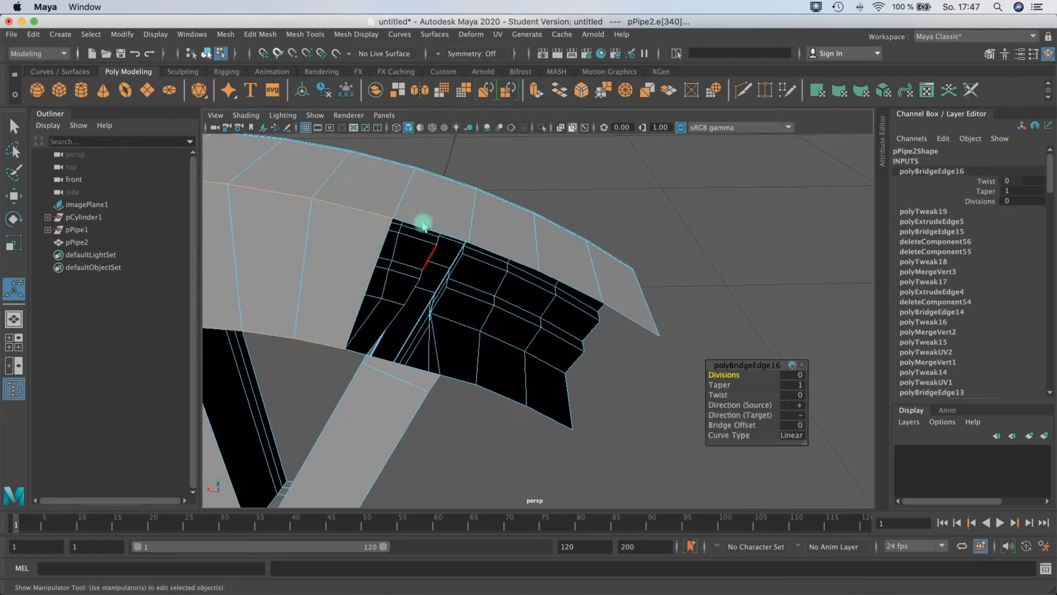
Step: Bridge the rear flange and inner rim edges from the diagonal spoke to the segment's outer end
{"action": "left_click", "coordinate": [391, 362]}
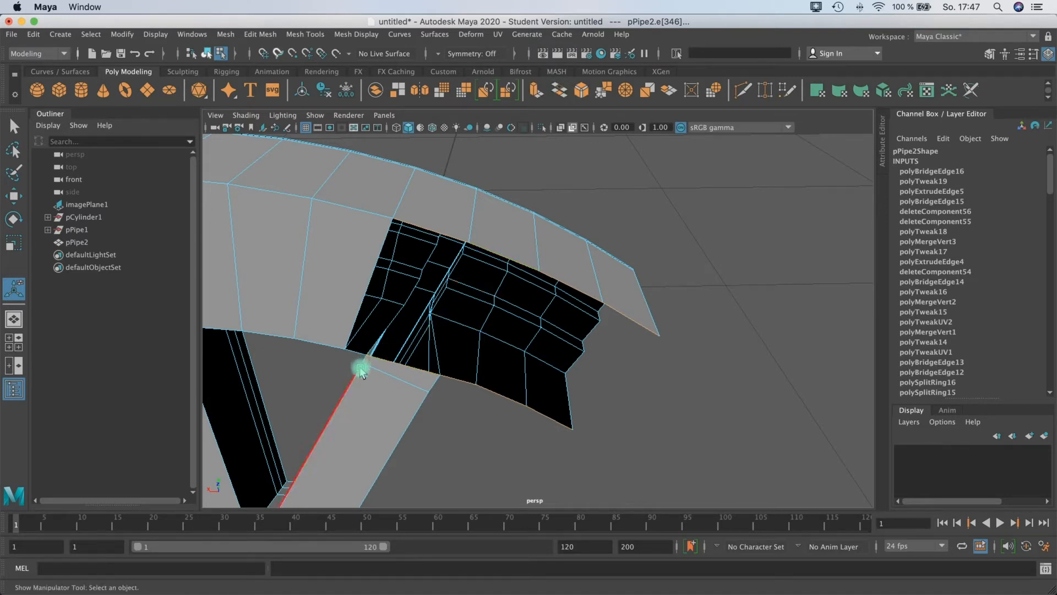
{"action": "key", "text": "g"}
{"action": "left_click_drag", "start_coordinate": [409, 365], "coordinate": [427, 366], "text": "alt"}
{"action": "middle_click_drag", "start_coordinate": [428, 366], "coordinate": [560, 285], "text": "alt"}
{"action": "left_click_drag", "start_coordinate": [559, 286], "coordinate": [529, 263], "text": "alt"}
Step: Select the border of the narrow wedge-shaped gap behind the rim beside the diagonal spoke and fill the hole
{"action": "mouse_move", "coordinate": [532, 260]}
{"action": "right_mouse_down"}
{"action": "mouse_move", "coordinate": [535, 225]}
{"action": "mouse_move", "coordinate": [538, 266]}
{"action": "right_mouse_up"}
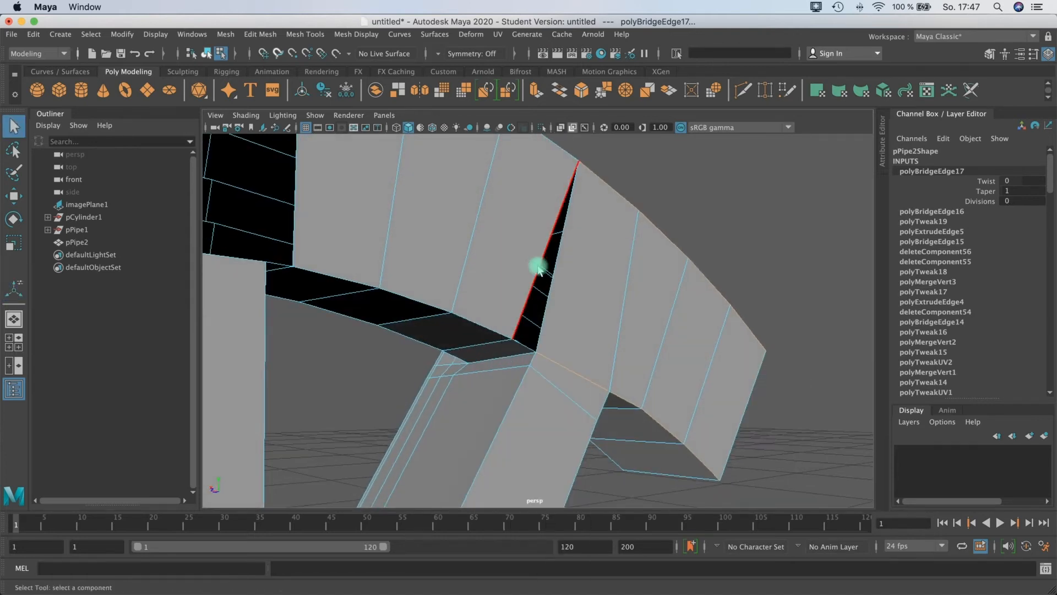
{"action": "left_click", "coordinate": [527, 300]}
{"action": "left_click_drag", "start_coordinate": [517, 290], "coordinate": [443, 238], "text": "alt"}
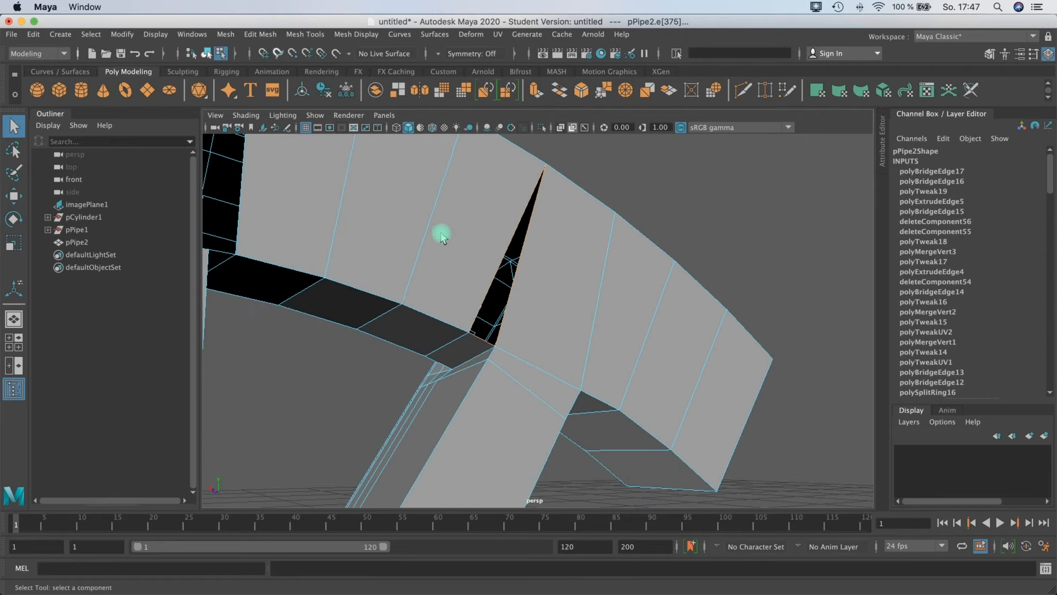
{"action": "left_click", "coordinate": [261, 34]}
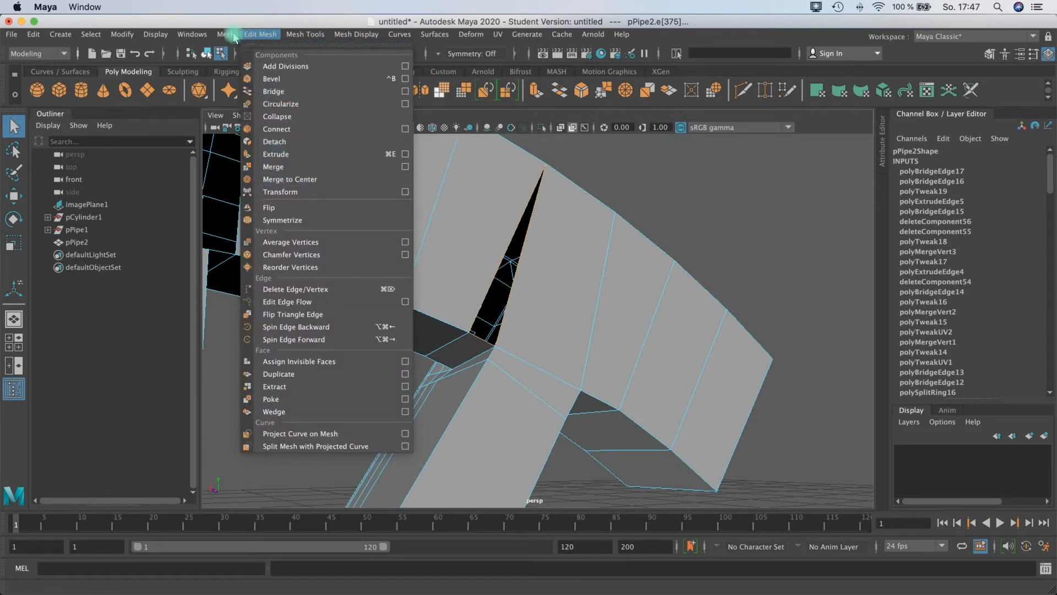
{"action": "mouse_move", "coordinate": [226, 34]}
{"action": "left_click", "coordinate": [259, 127]}
Step: Bridge the vertical spoke's rear top edge to the outer flange and fill the remaining narrow hole beside it
{"action": "left_click_drag", "start_coordinate": [479, 266], "coordinate": [471, 352], "text": "alt"}
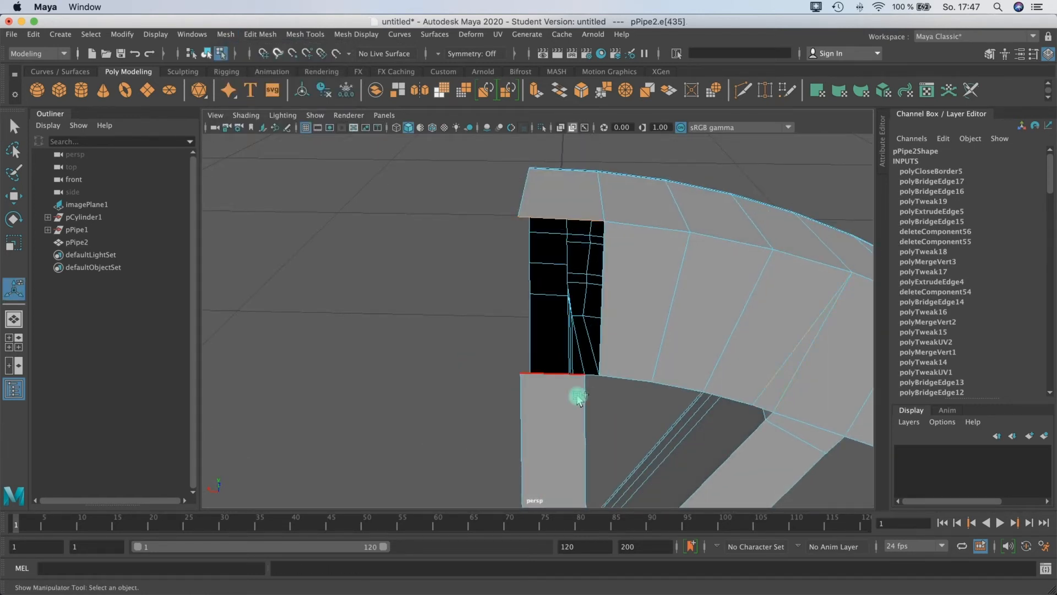
{"action": "left_click_drag", "start_coordinate": [576, 404], "coordinate": [568, 272], "text": "alt"}
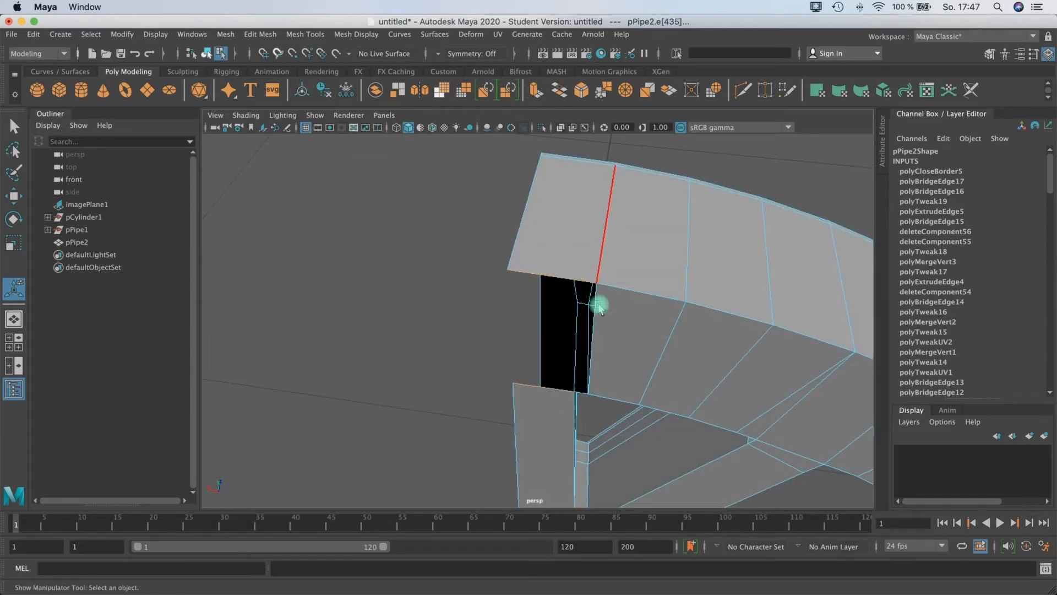
{"action": "right_click_drag", "start_coordinate": [590, 300], "coordinate": [599, 272]}
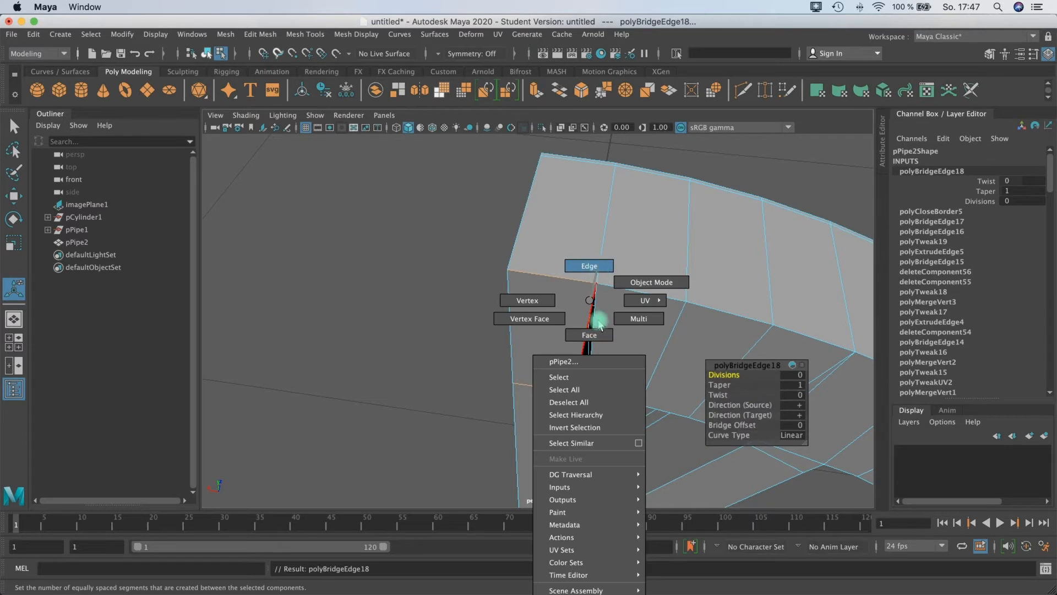
{"action": "right_click_drag", "start_coordinate": [599, 325], "coordinate": [589, 323]}
{"action": "left_click", "coordinate": [591, 326]}
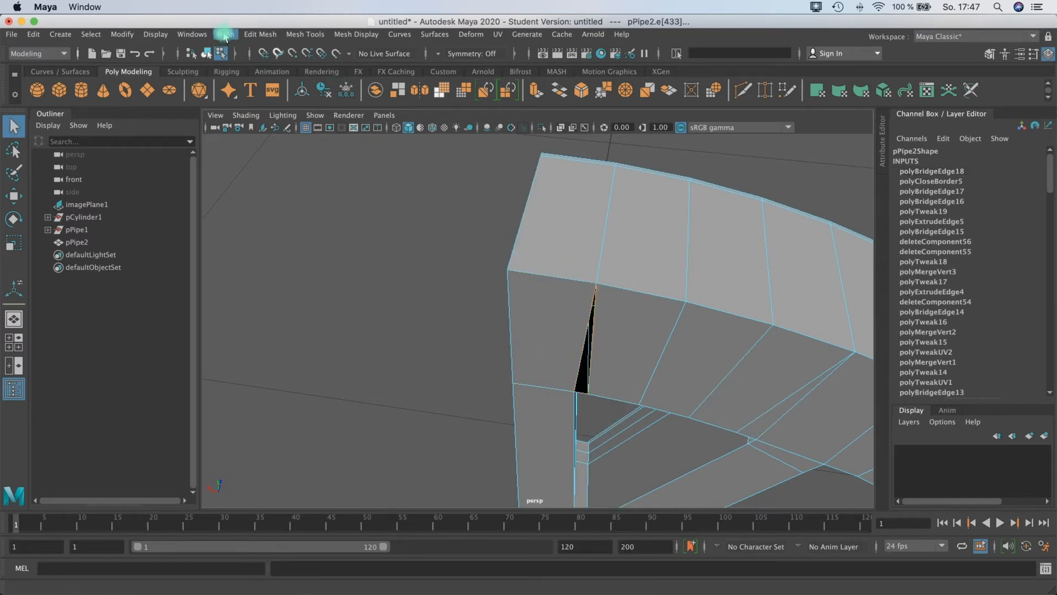
{"action": "left_click", "coordinate": [224, 35]}
{"action": "left_click", "coordinate": [249, 126]}
Step: Bridge the vertical spoke's rear bottom edge to the rear edge of the hub's centre bore
{"action": "left_click_drag", "start_coordinate": [606, 331], "coordinate": [472, 315], "text": "alt"}
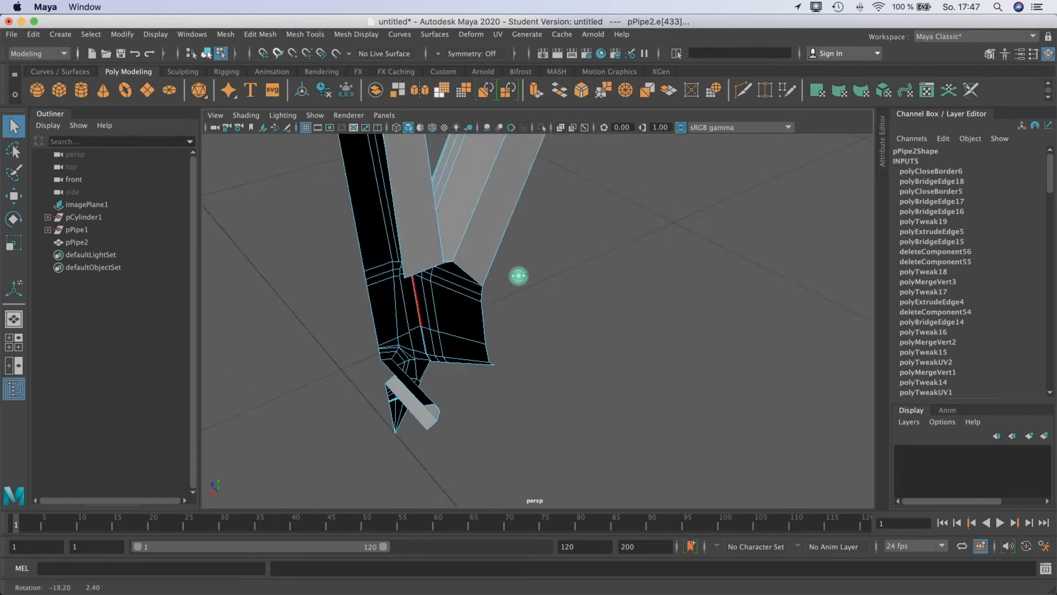
{"action": "left_click_drag", "start_coordinate": [531, 264], "coordinate": [449, 267], "text": "alt"}
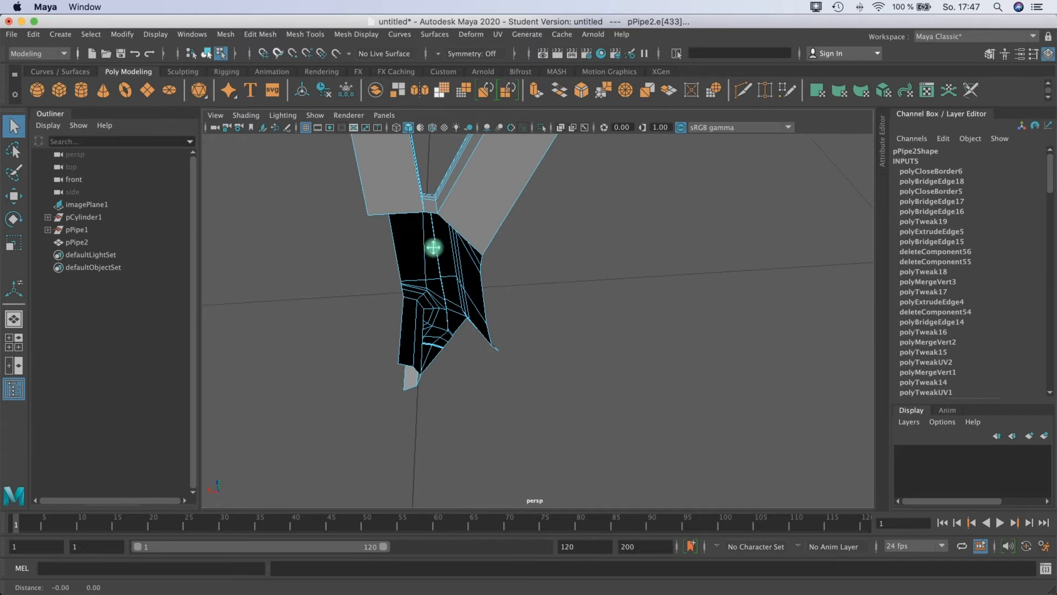
{"action": "left_click_drag", "start_coordinate": [449, 358], "coordinate": [441, 329], "text": "alt"}
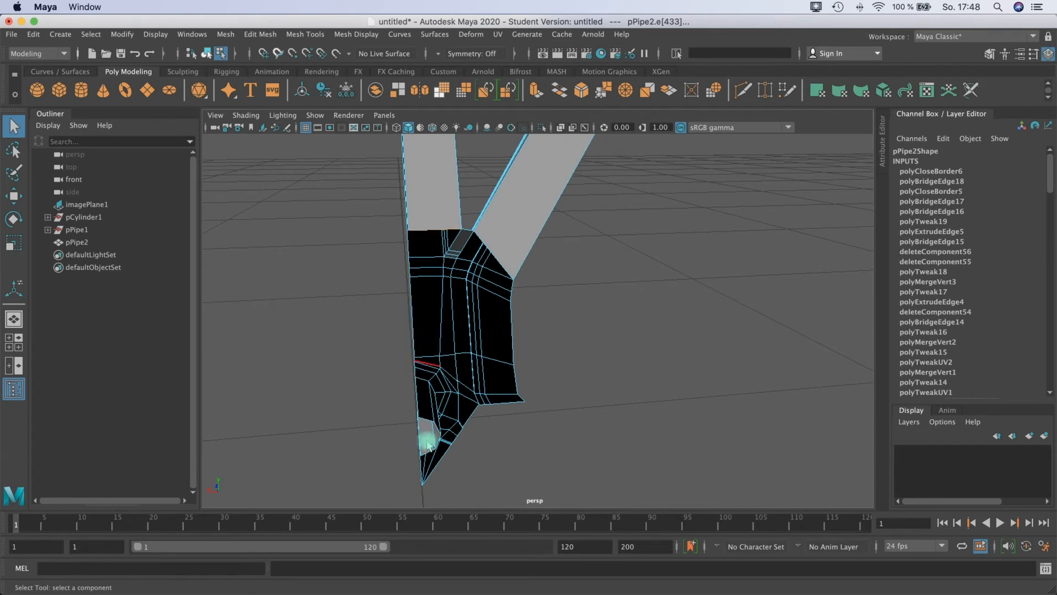
{"action": "left_click_drag", "start_coordinate": [466, 435], "coordinate": [450, 327], "text": "alt"}
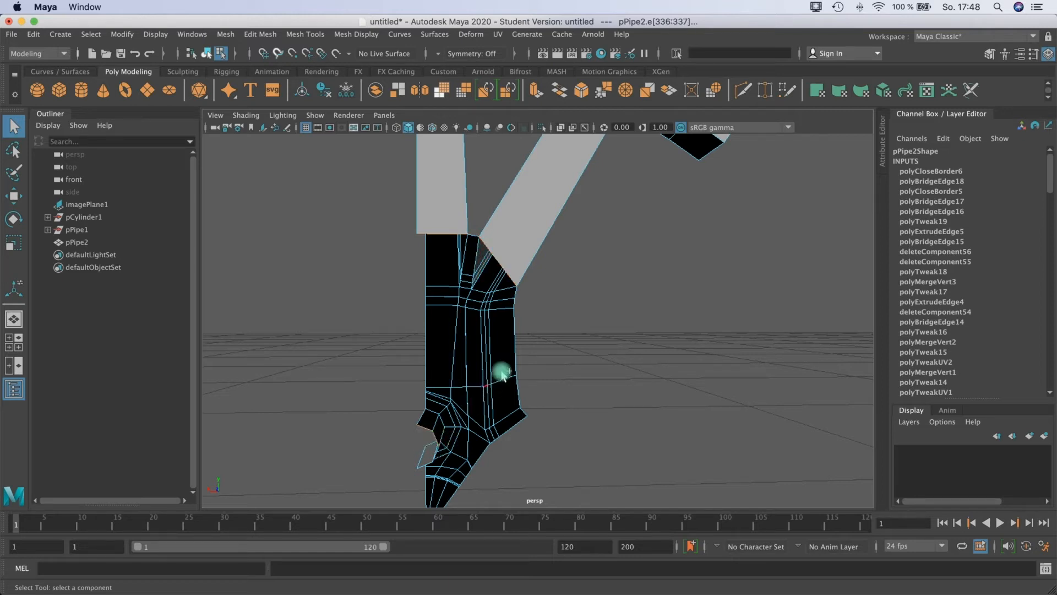
{"action": "left_click_drag", "start_coordinate": [457, 421], "coordinate": [547, 409], "text": "alt"}
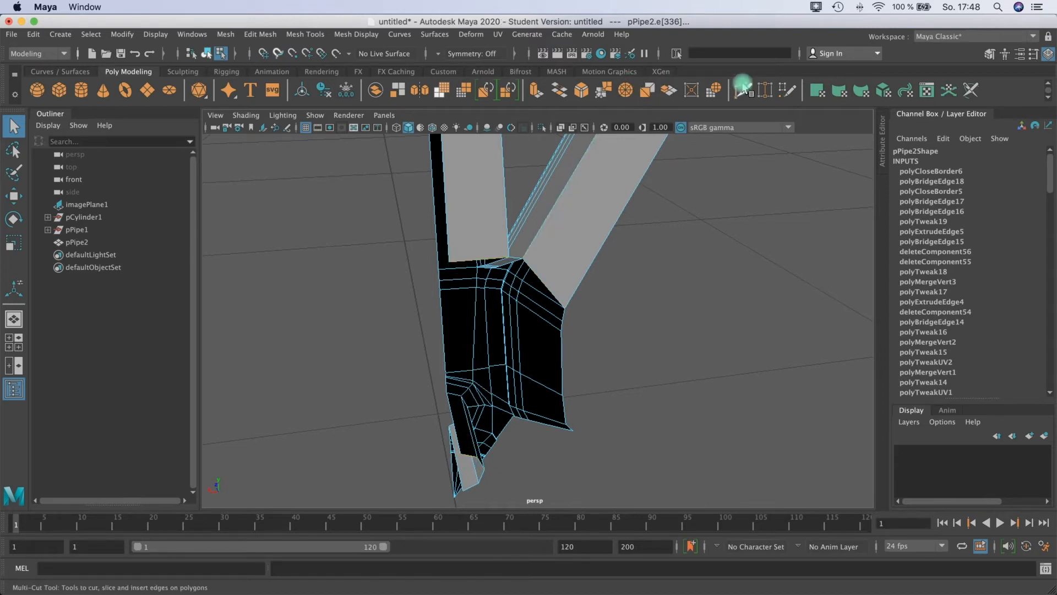
{"action": "left_click", "coordinate": [556, 89]}
Step: Bridge the lower rear edge of the centre bore to the short edge at the hub's outer lower corner
{"action": "left_click_drag", "start_coordinate": [428, 380], "coordinate": [580, 307], "text": "alt"}
{"action": "key", "text": "t"}
{"action": "right_click_drag", "start_coordinate": [581, 307], "coordinate": [589, 306], "text": "alt"}
{"action": "left_click_drag", "start_coordinate": [588, 307], "coordinate": [424, 347], "text": "alt"}
{"action": "left_click", "coordinate": [417, 337]}
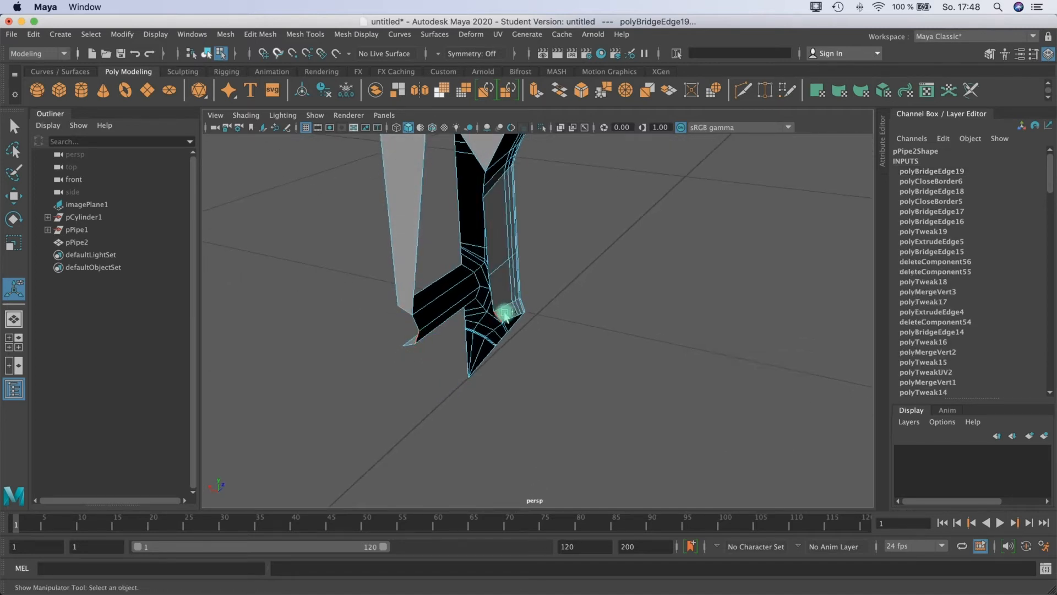
{"action": "left_click_drag", "start_coordinate": [507, 346], "coordinate": [544, 57], "text": "alt"}
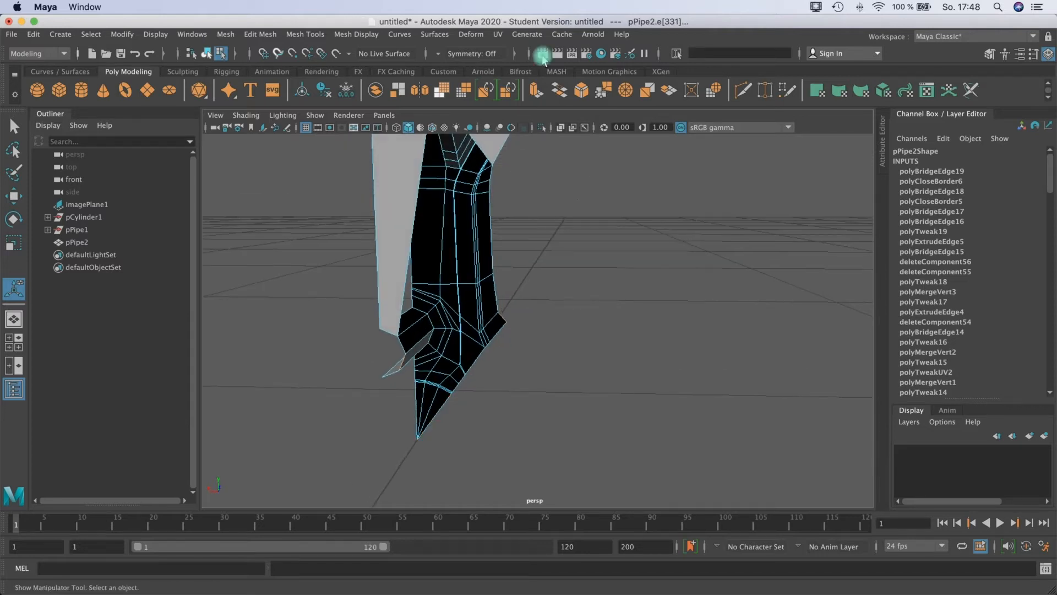
{"action": "left_click", "coordinate": [558, 89]}
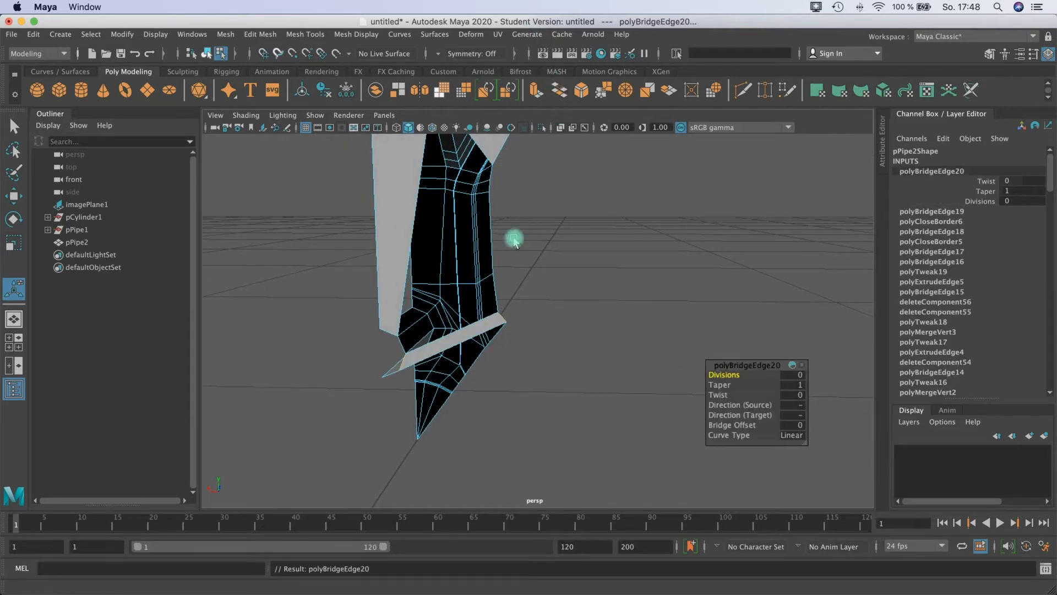
Step: Bridge the next centre bore rear edge to the hub's outer side edge directly above the corner strip
{"action": "left_click", "coordinate": [404, 346]}
{"action": "left_click", "coordinate": [496, 299], "text": "shift"}
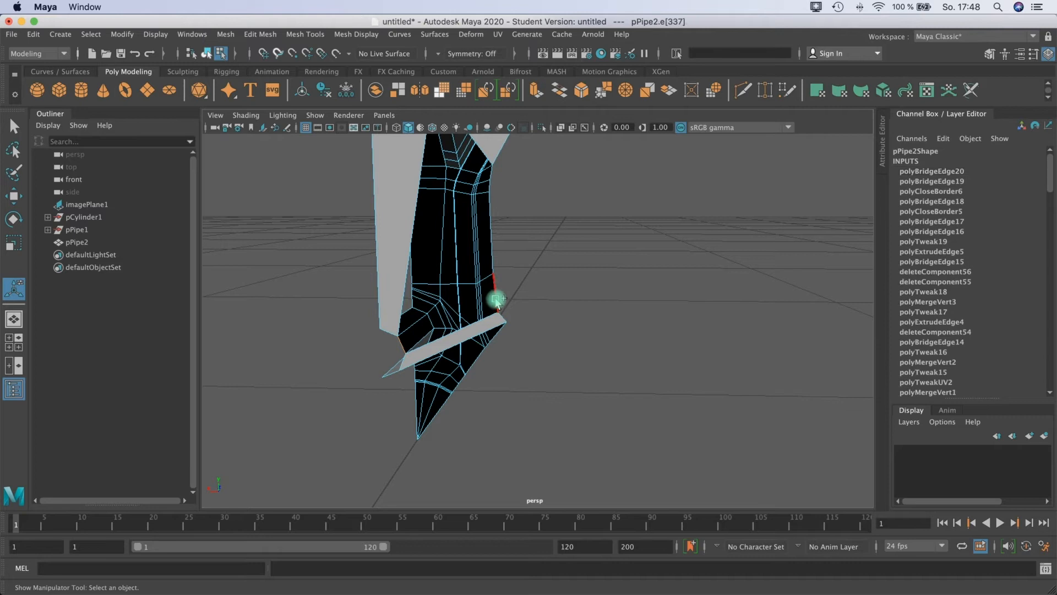
{"action": "key", "text": "g"}
Step: Fill the remaining open hole on the rear of the hub between the spokes and the bridged bore strips
{"action": "left_click_drag", "start_coordinate": [478, 220], "coordinate": [485, 301], "text": "alt"}
{"action": "right_click", "coordinate": [468, 248]}
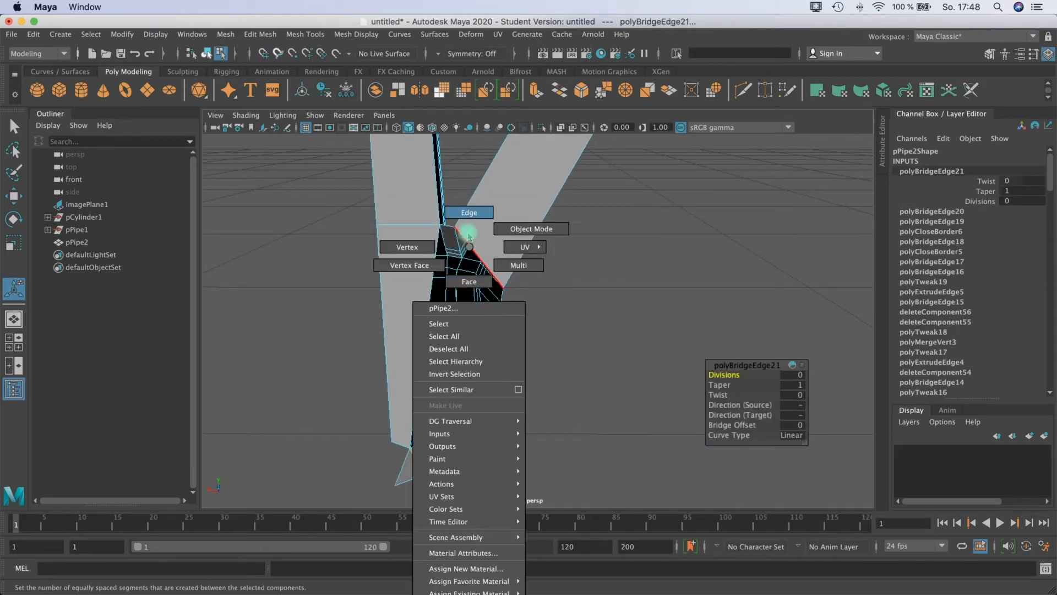
{"action": "left_click", "coordinate": [466, 242]}
{"action": "left_click", "coordinate": [467, 246]}
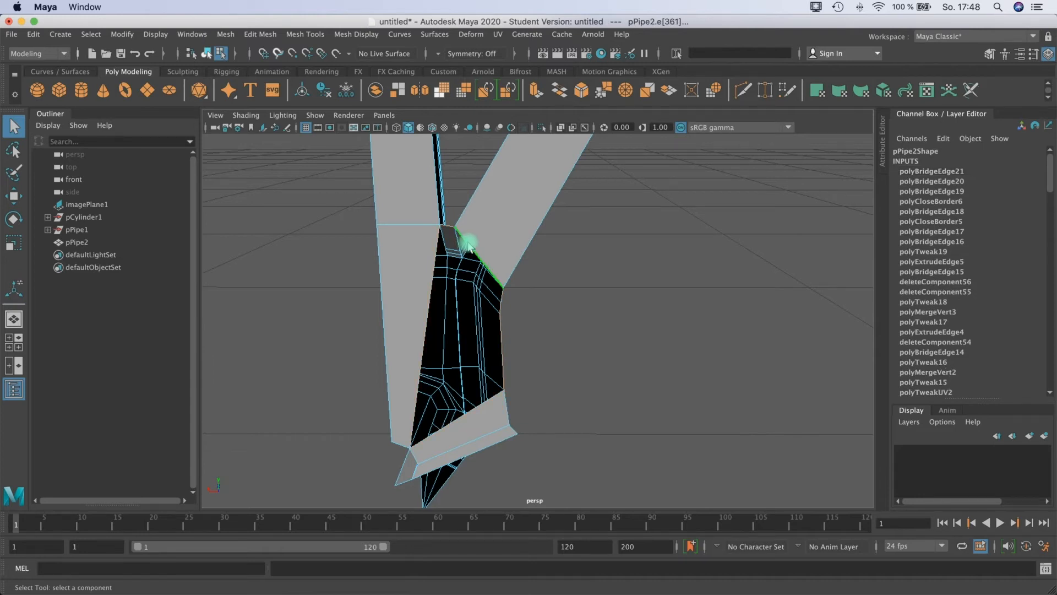
{"action": "left_click", "coordinate": [225, 34]}
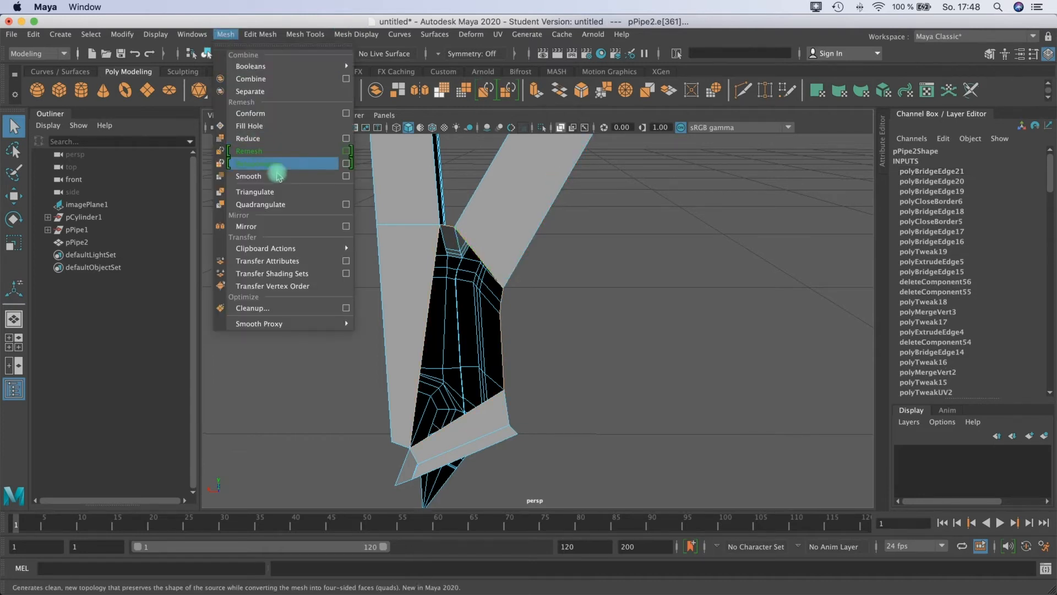
{"action": "left_click", "coordinate": [277, 128]}
{"action": "left_click_drag", "start_coordinate": [437, 285], "coordinate": [446, 267], "text": "alt"}
{"action": "right_click_drag", "start_coordinate": [565, 352], "coordinate": [545, 337], "text": "alt"}
{"action": "left_click_drag", "start_coordinate": [545, 338], "coordinate": [476, 303], "text": "alt"}
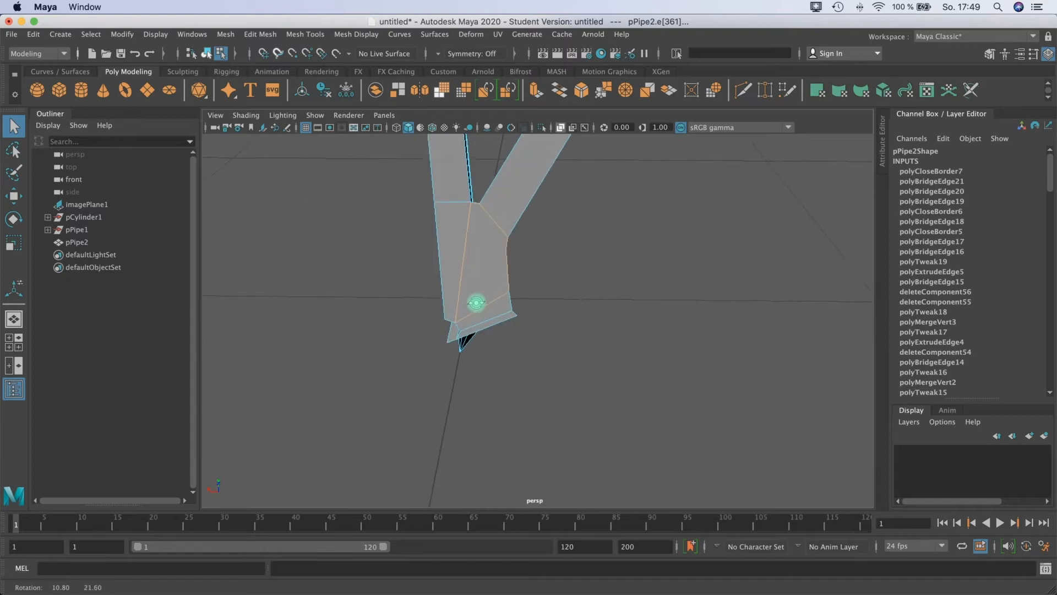
Step: Extrude all the rear faces of the rim arc and pull them far backwards to form the rim barrel
{"action": "left_click_drag", "start_coordinate": [560, 300], "coordinate": [709, 282], "text": "alt"}
{"action": "middle_click_drag", "start_coordinate": [648, 247], "coordinate": [584, 312], "text": "alt"}
{"action": "left_click_drag", "start_coordinate": [585, 313], "coordinate": [338, 361], "text": "alt"}
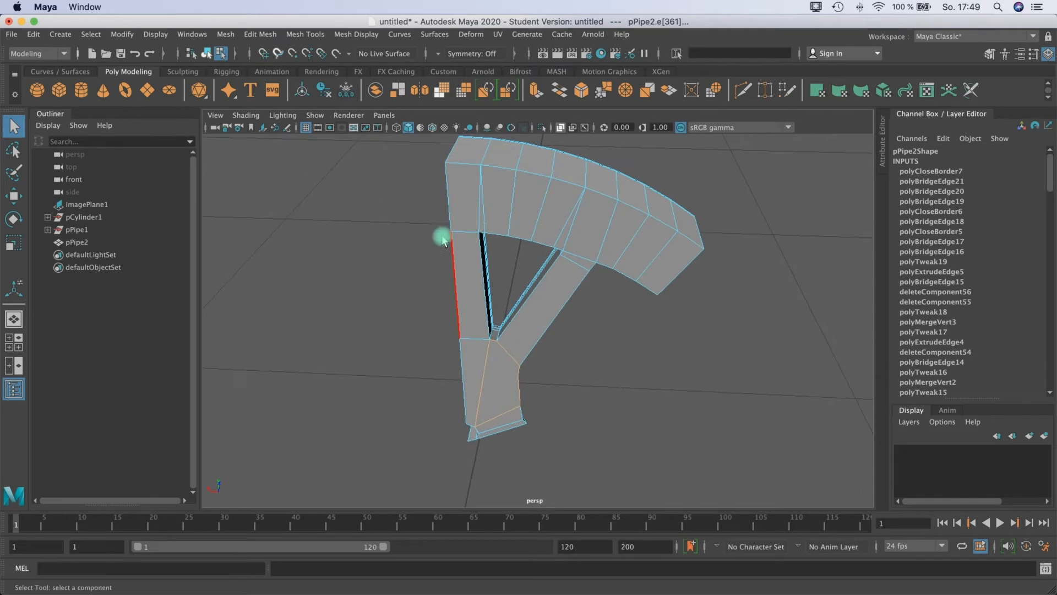
{"action": "right_click_drag", "start_coordinate": [474, 212], "coordinate": [474, 202]}
{"action": "left_click", "coordinate": [481, 216]}
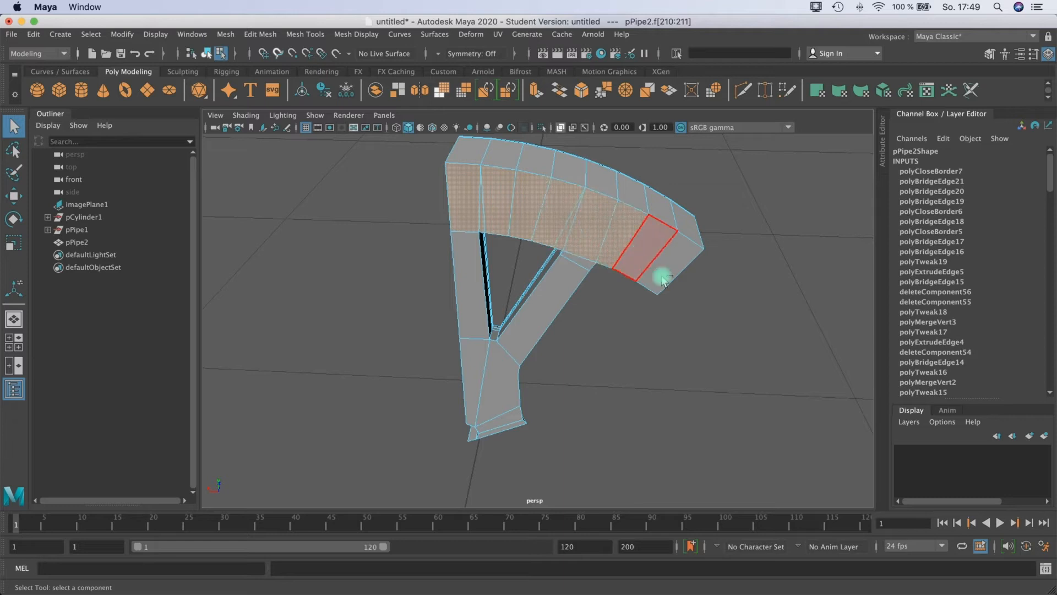
{"action": "left_click_drag", "start_coordinate": [641, 308], "coordinate": [736, 246], "text": "alt"}
{"action": "left_click_drag", "start_coordinate": [551, 263], "coordinate": [377, 75], "text": "alt"}
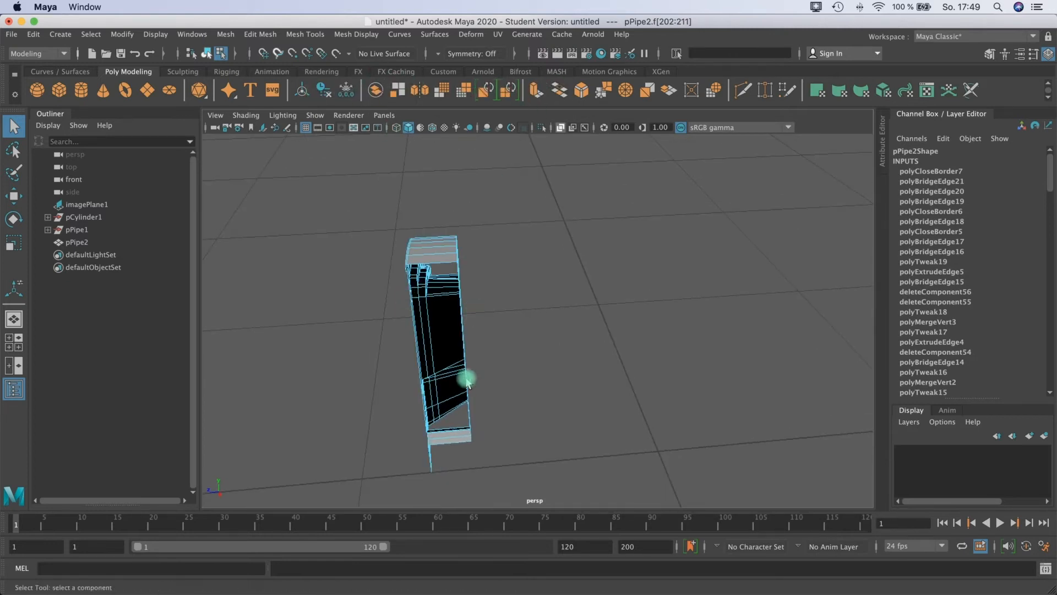
{"action": "key", "text": "ctrl+e"}
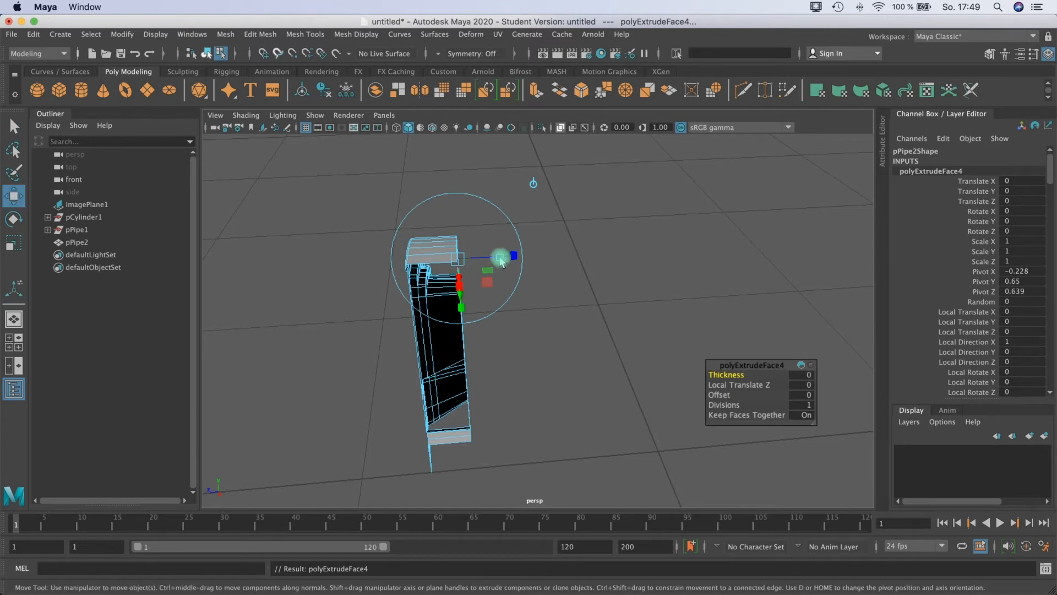
{"action": "key", "text": "w"}
{"action": "left_click_drag", "start_coordinate": [397, 270], "coordinate": [555, 260]}
Step: Delete the side faces at both ends of the extruded rim barrel section
{"action": "right_click_drag", "start_coordinate": [511, 283], "coordinate": [510, 315]}
{"action": "left_click_drag", "start_coordinate": [379, 312], "coordinate": [501, 254], "text": "alt"}
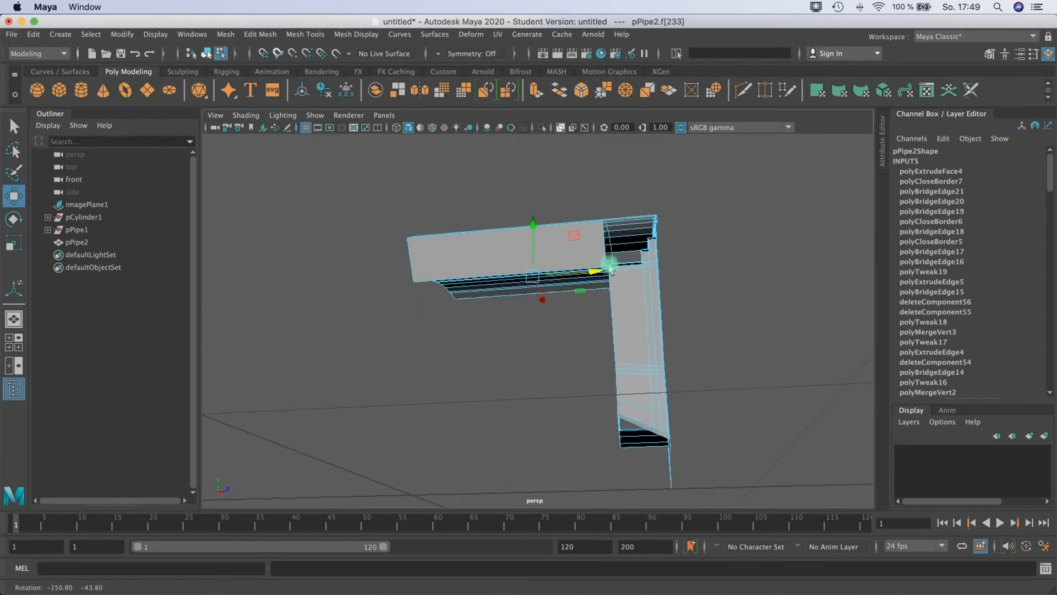
{"action": "left_click", "coordinate": [506, 256], "text": "shift"}
{"action": "key", "text": "Delete"}
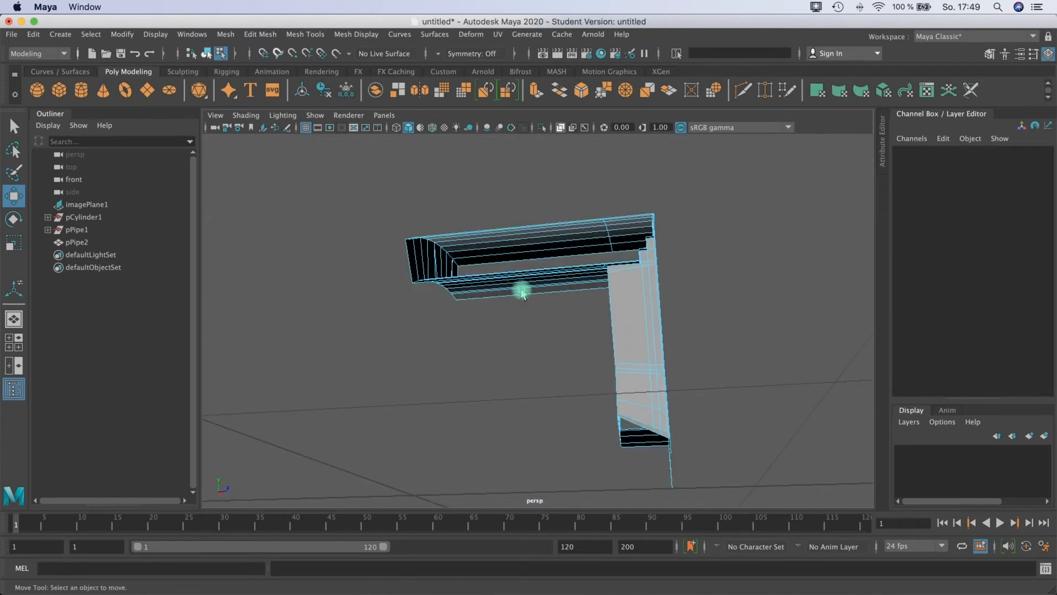
Step: Return the rim segment to object mode and show it in the four-view layout
{"action": "left_click_drag", "start_coordinate": [539, 297], "coordinate": [487, 263], "text": "alt"}
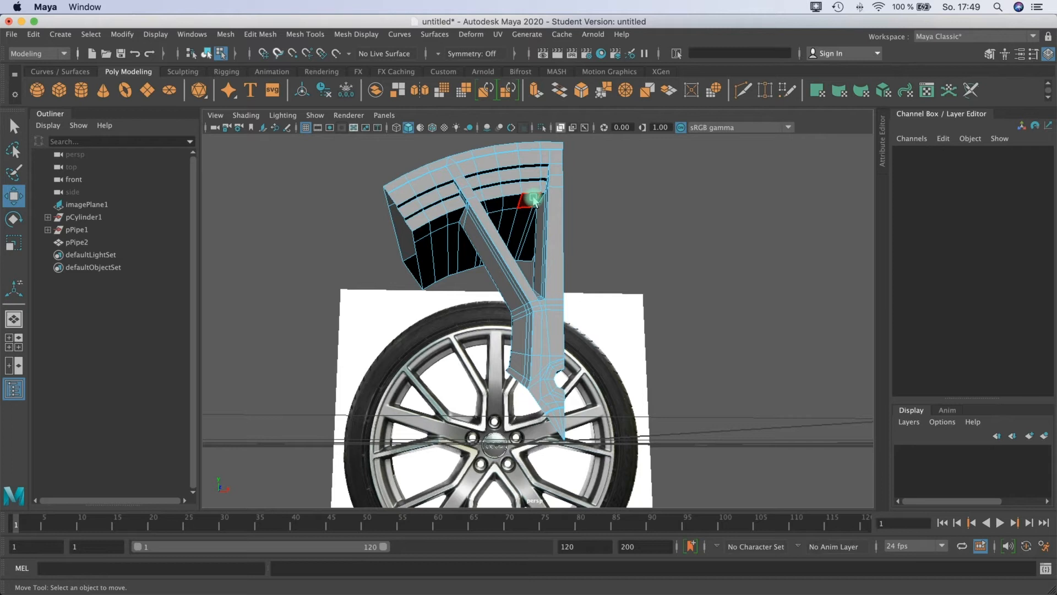
{"action": "right_click_drag", "start_coordinate": [534, 200], "coordinate": [571, 181]}
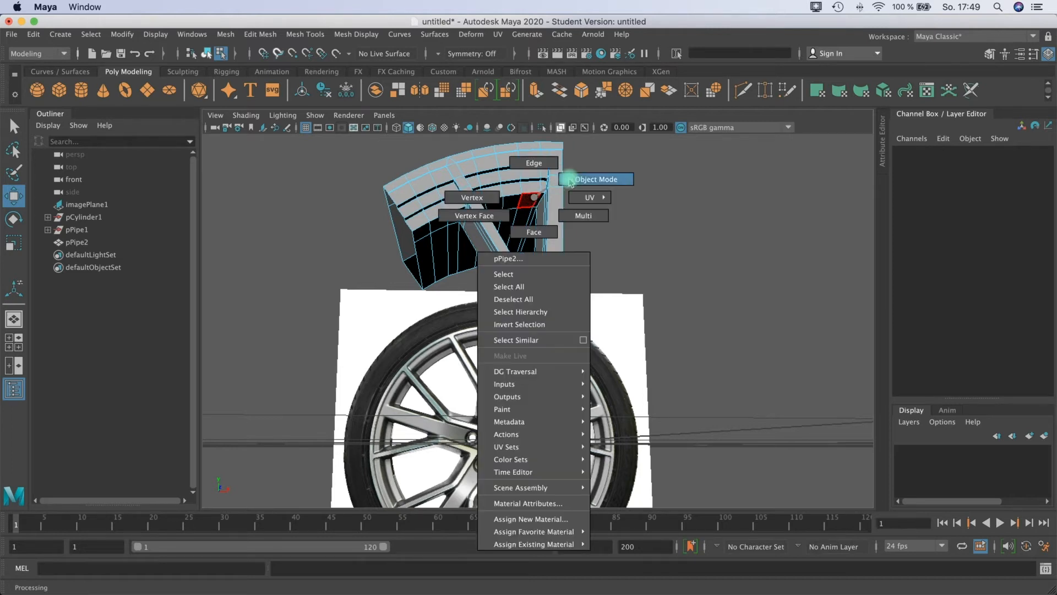
{"action": "left_click_drag", "start_coordinate": [536, 191], "coordinate": [512, 205], "text": "alt"}
{"action": "key", "text": "space"}
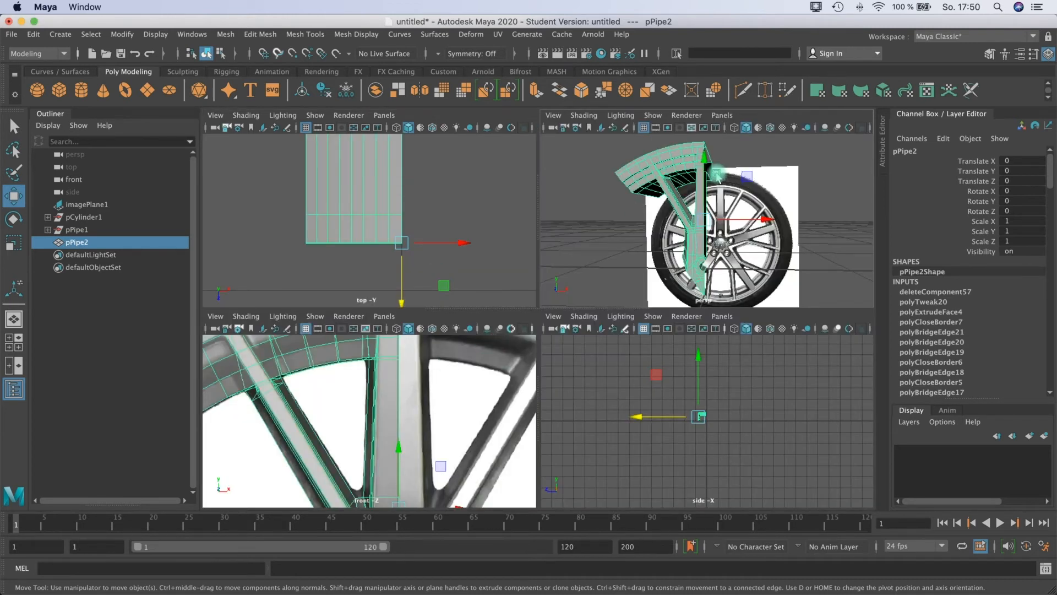
{"action": "key", "text": "space"}
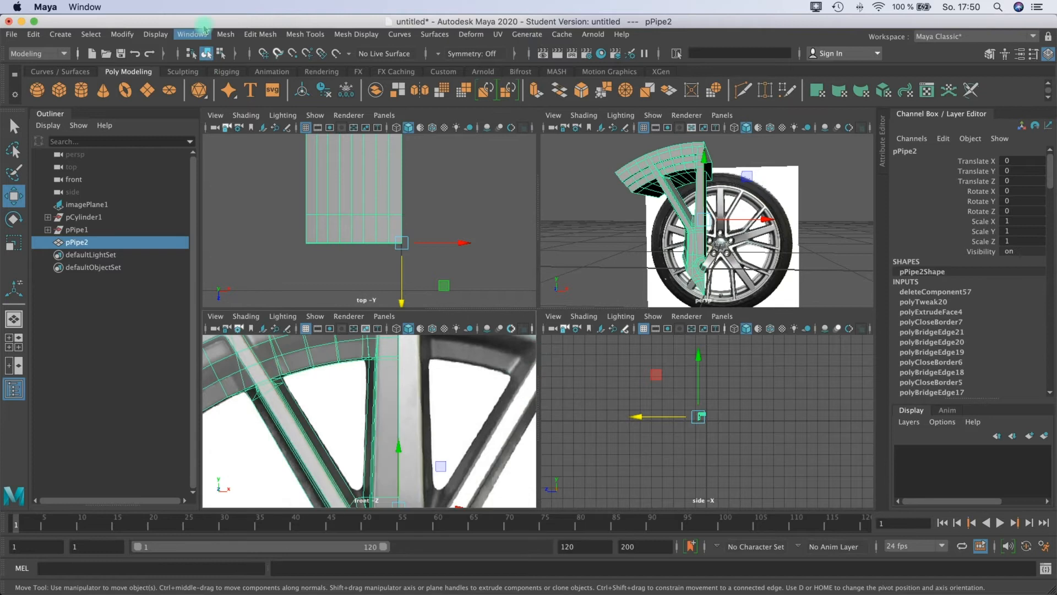
Step: Mirror the rim segment about the World position on the X axis in the + direction, merging border vertices
{"action": "left_click", "coordinate": [227, 34]}
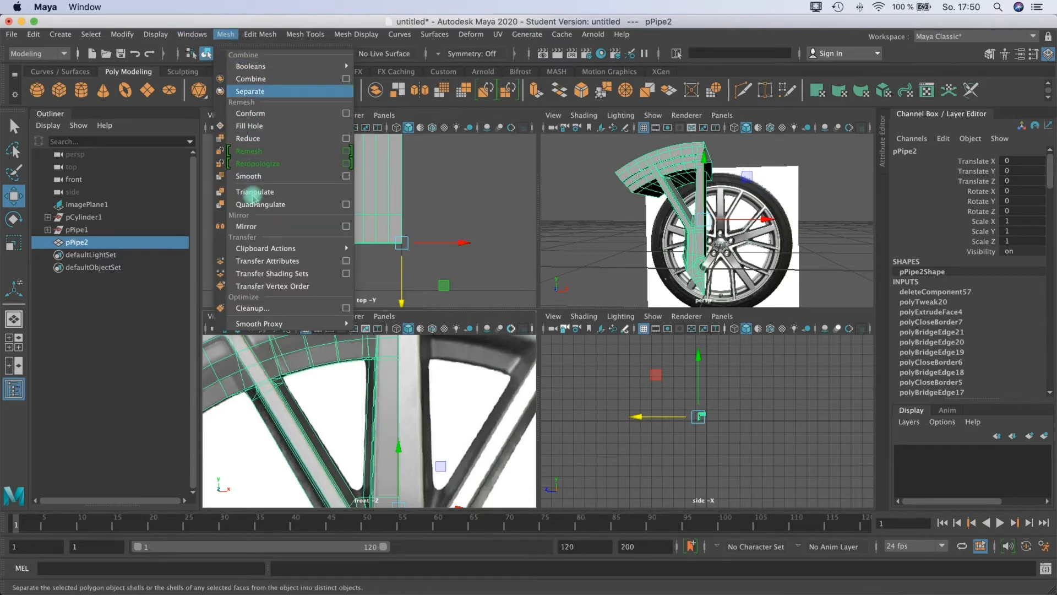
{"action": "left_click", "coordinate": [346, 224]}
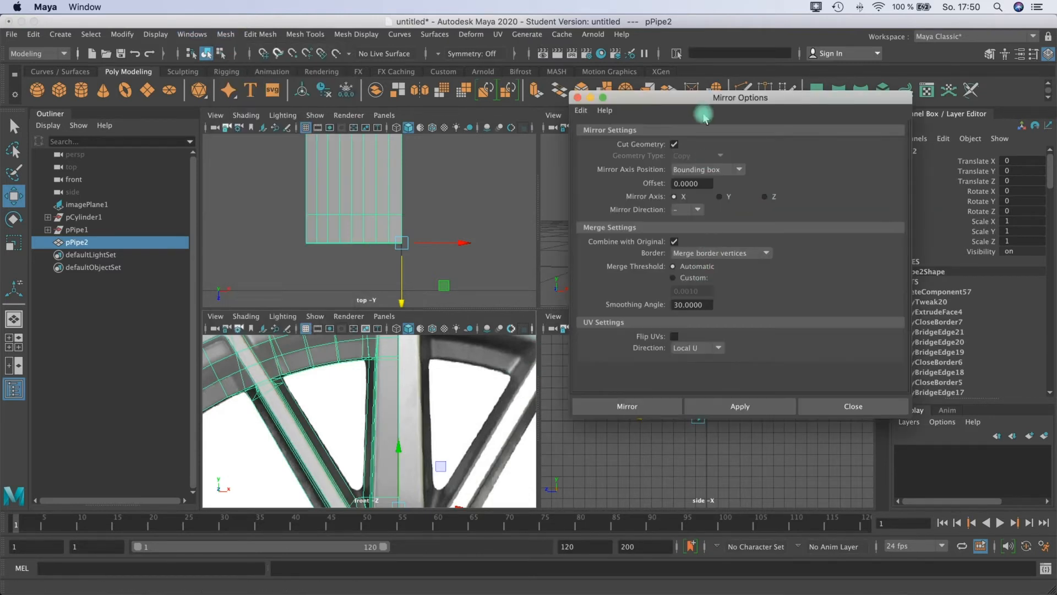
{"action": "left_click_drag", "start_coordinate": [698, 102], "coordinate": [867, 147]}
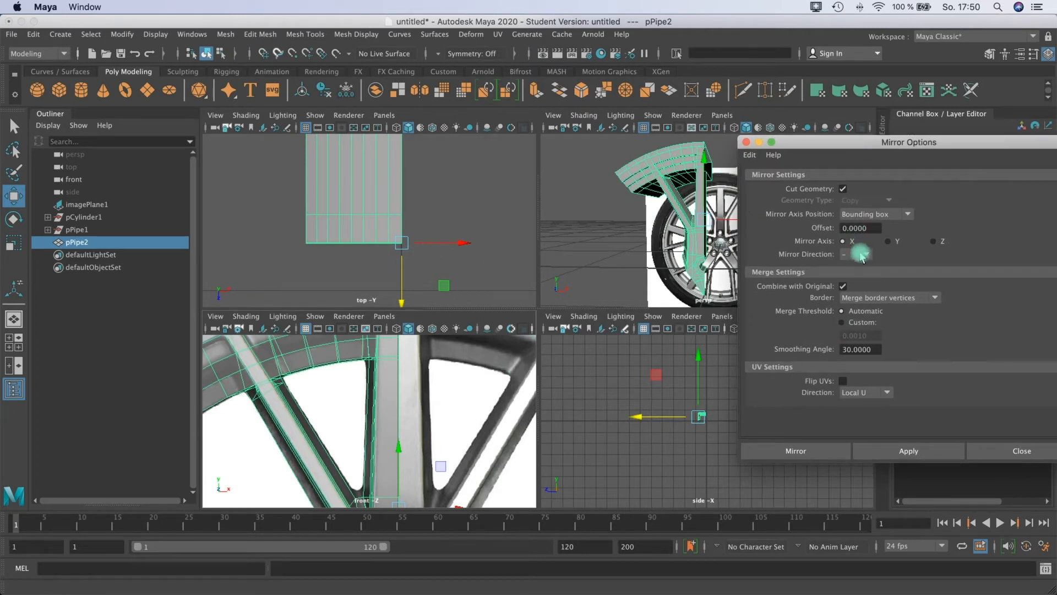
{"action": "left_click", "coordinate": [878, 214]}
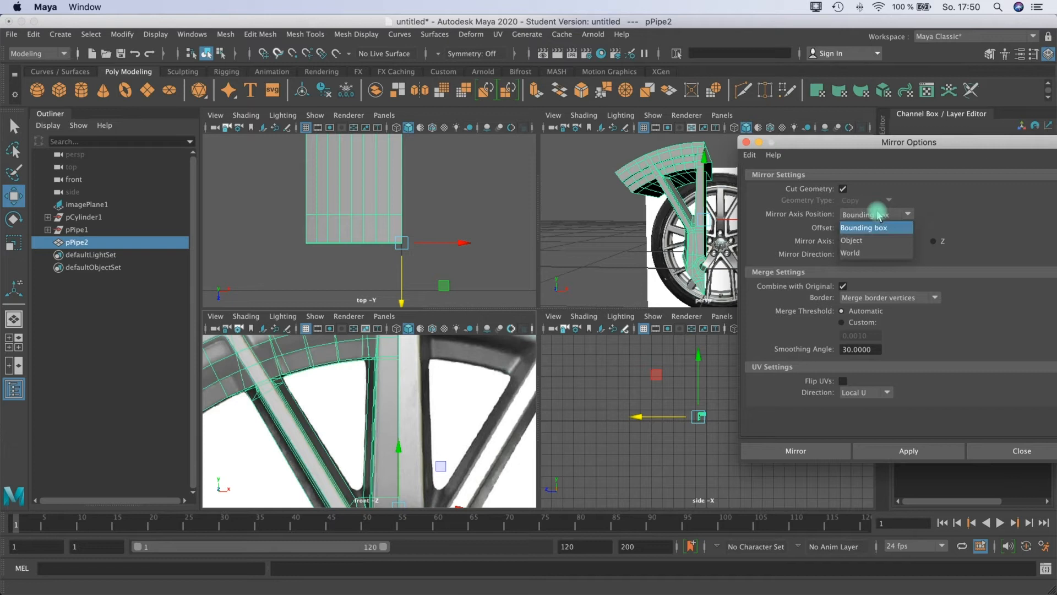
{"action": "left_click", "coordinate": [851, 253]}
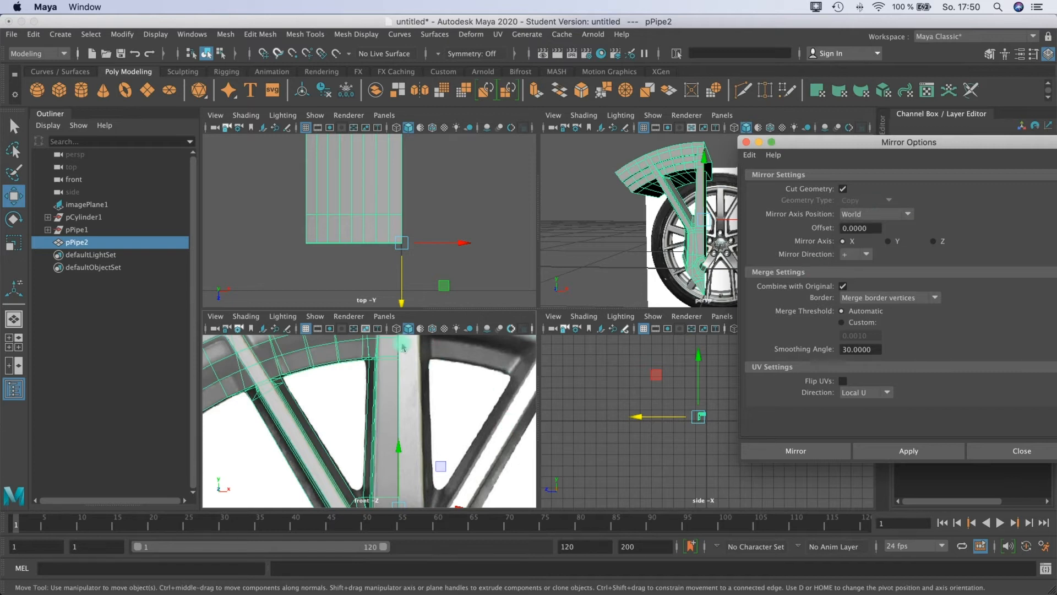
{"action": "middle_click_drag", "start_coordinate": [406, 380], "coordinate": [398, 310], "text": "alt"}
{"action": "middle_click_drag", "start_coordinate": [400, 458], "coordinate": [367, 238], "text": "alt"}
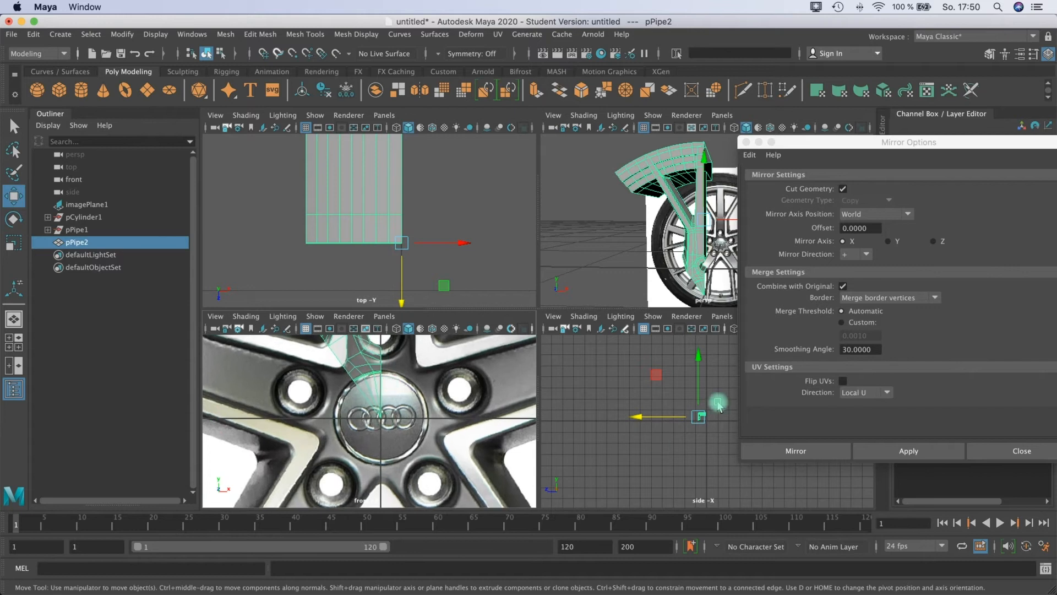
{"action": "left_click", "coordinate": [798, 450]}
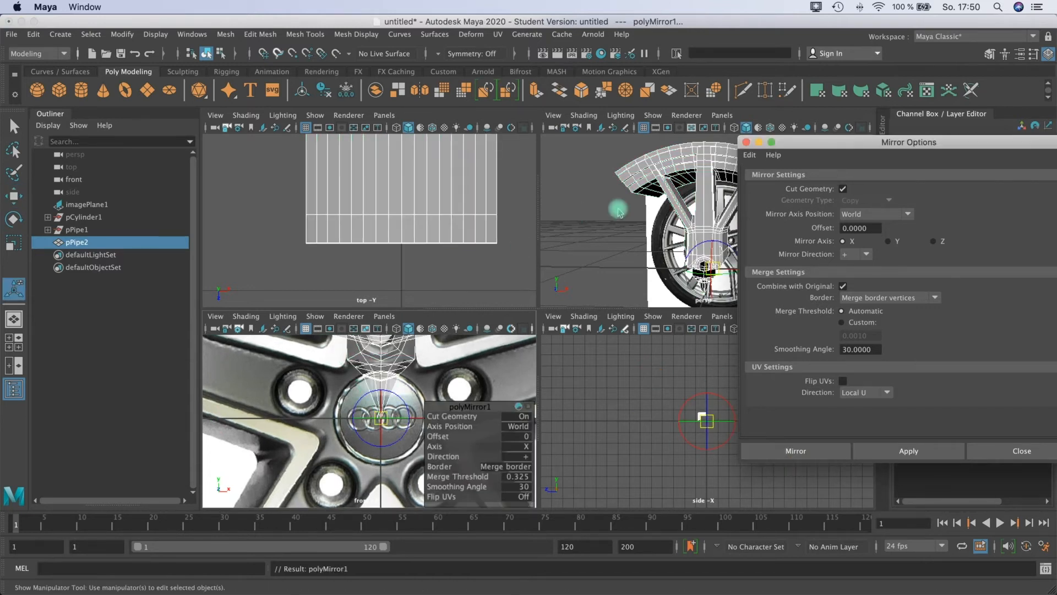
Step: Examine the mirrored segment in an enlarged perspective view, including the rim barrel, hub hole and lower hub tip
{"action": "left_click_drag", "start_coordinate": [618, 209], "coordinate": [783, 243], "text": "alt"}
{"action": "left_click_drag", "start_coordinate": [709, 254], "coordinate": [656, 233], "text": "alt"}
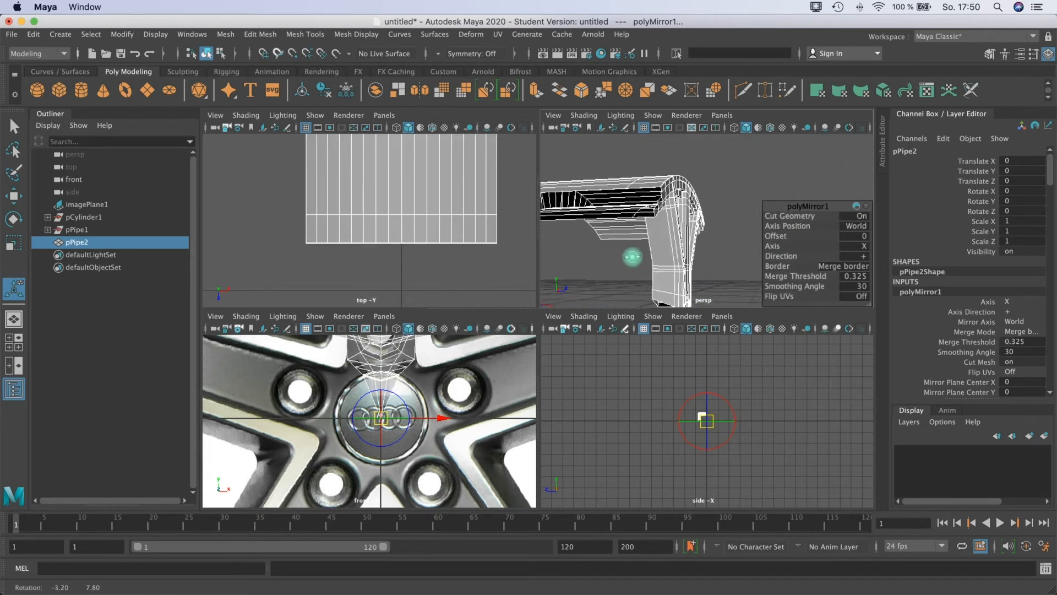
{"action": "left_click_drag", "start_coordinate": [585, 222], "coordinate": [685, 139], "text": "alt"}
{"action": "right_click_drag", "start_coordinate": [685, 139], "coordinate": [749, 137], "text": "alt"}
{"action": "middle_click_drag", "start_coordinate": [759, 138], "coordinate": [728, 128], "text": "alt"}
{"action": "key", "text": "space"}
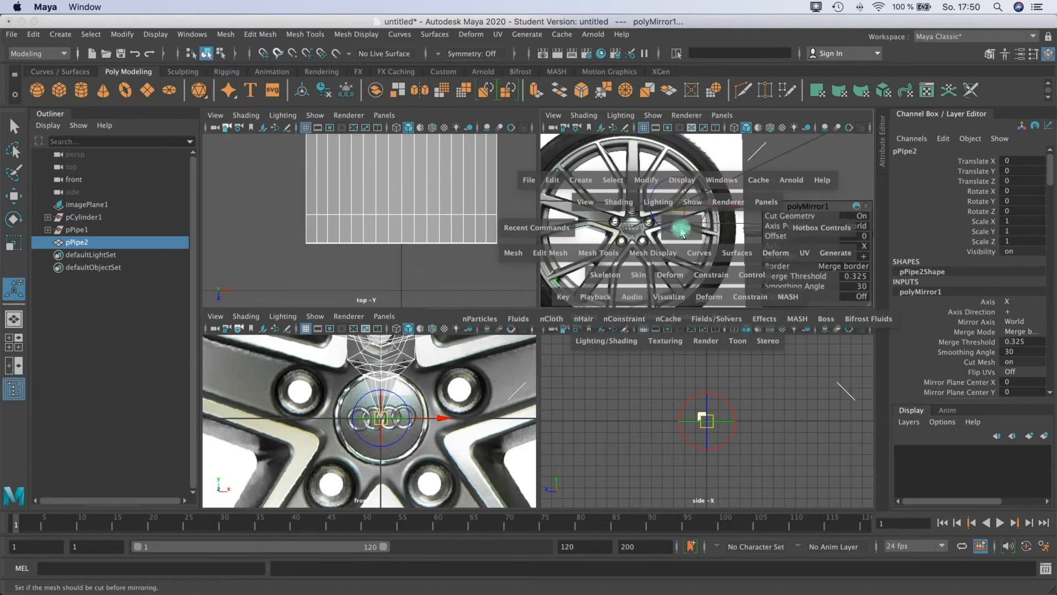
{"action": "left_click_drag", "start_coordinate": [507, 340], "coordinate": [550, 325], "text": "alt"}
{"action": "left_click_drag", "start_coordinate": [639, 260], "coordinate": [555, 286], "text": "alt"}
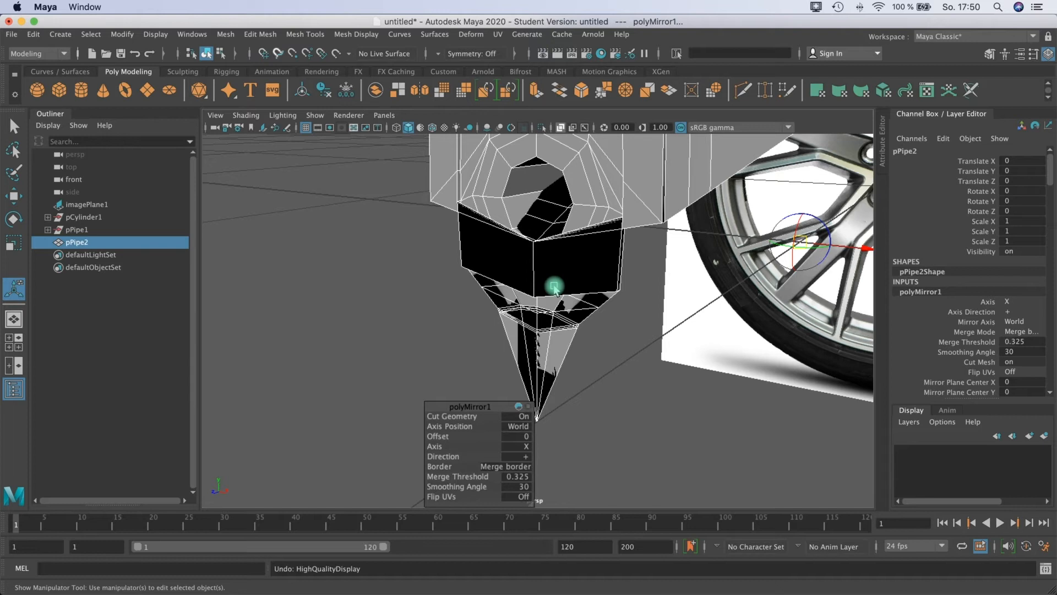
Step: Set the mirror operation's border option to Do not merge borders and check the hub from the front
{"action": "right_click", "coordinate": [564, 222]}
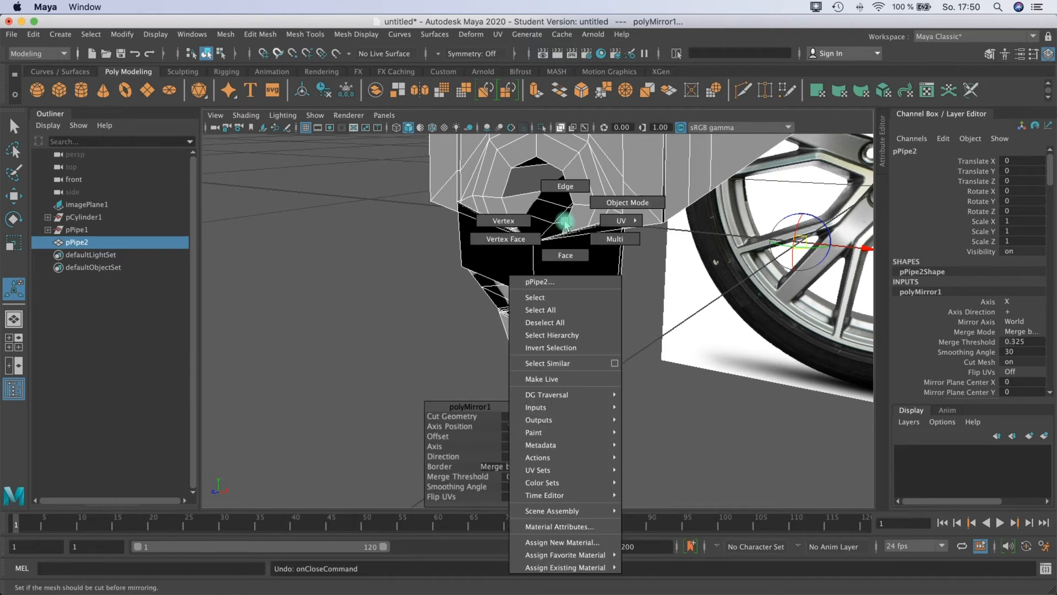
{"action": "left_click", "coordinate": [499, 466]}
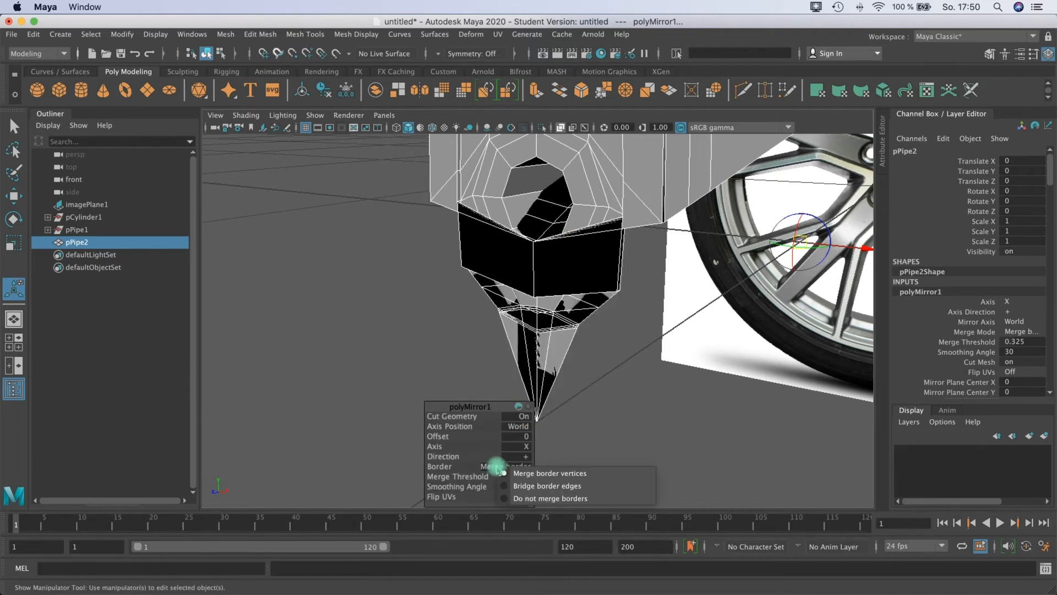
{"action": "left_click", "coordinate": [527, 499]}
{"action": "left_click_drag", "start_coordinate": [593, 318], "coordinate": [503, 430], "text": "alt"}
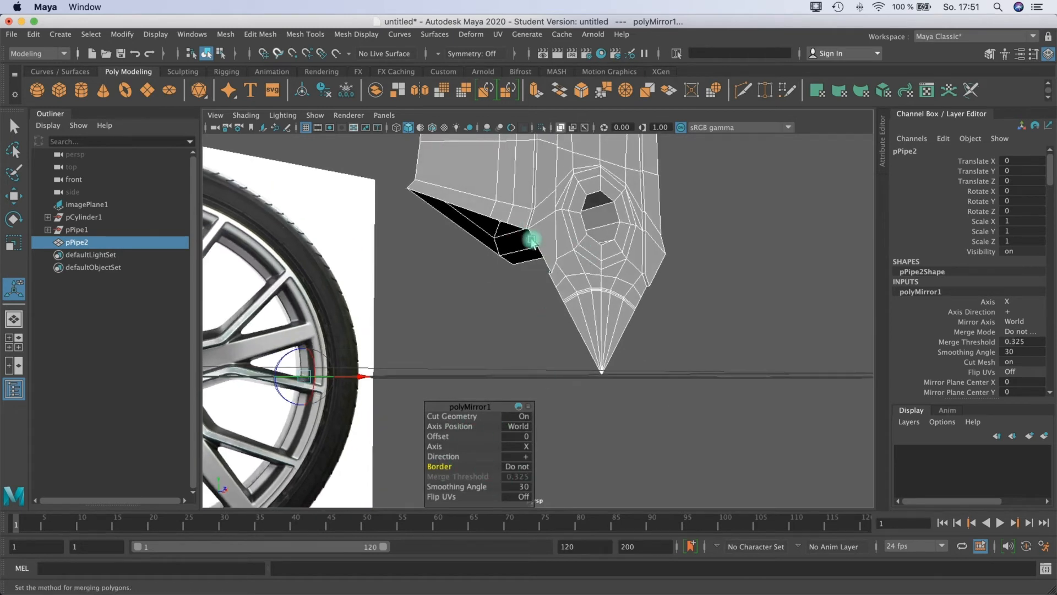
{"action": "left_click_drag", "start_coordinate": [606, 342], "coordinate": [566, 302], "text": "alt"}
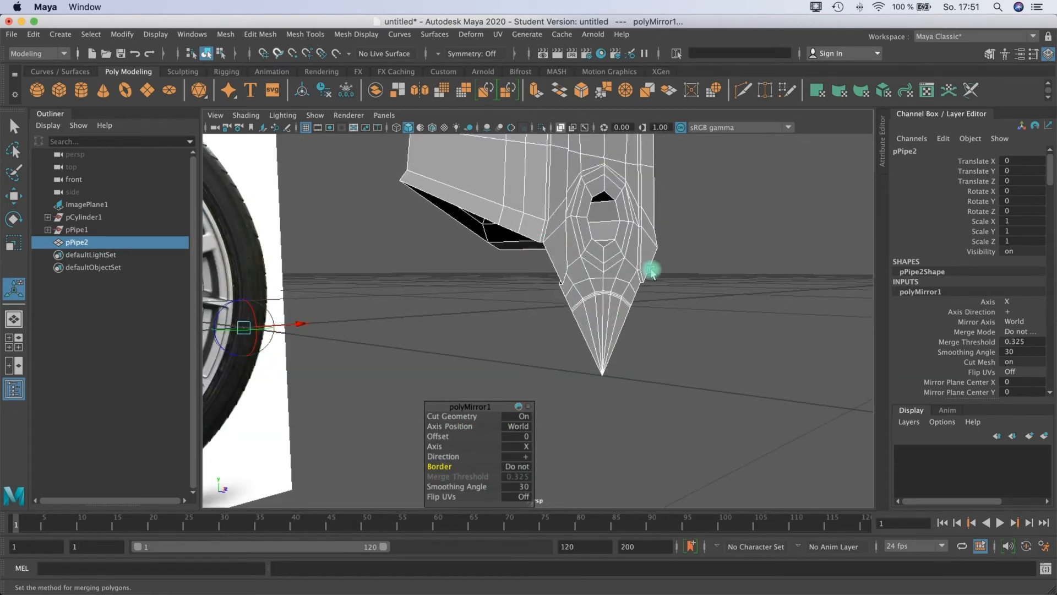
{"action": "left_click_drag", "start_coordinate": [491, 383], "coordinate": [472, 390], "text": "alt"}
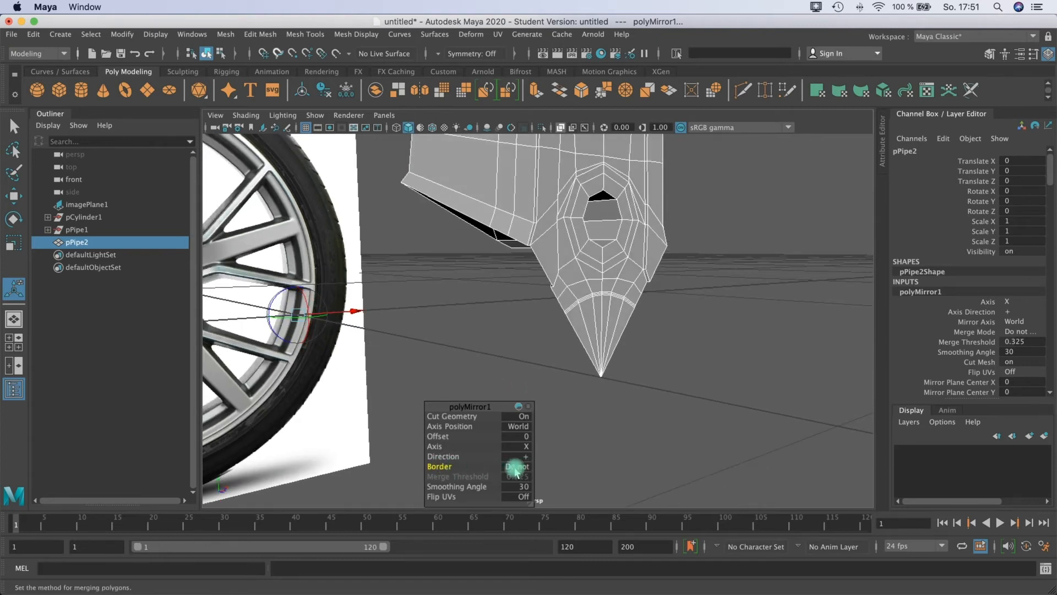
{"action": "left_click", "coordinate": [518, 468]}
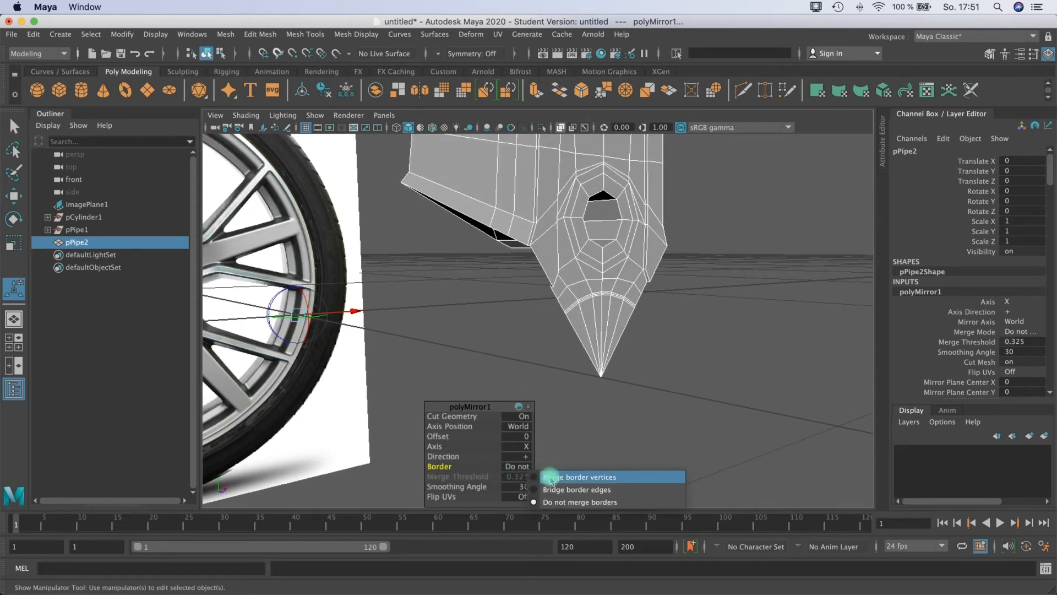
Step: Turn on smooth mesh preview for the mirrored segment and inspect its rim and spokes
{"action": "key", "text": "3"}
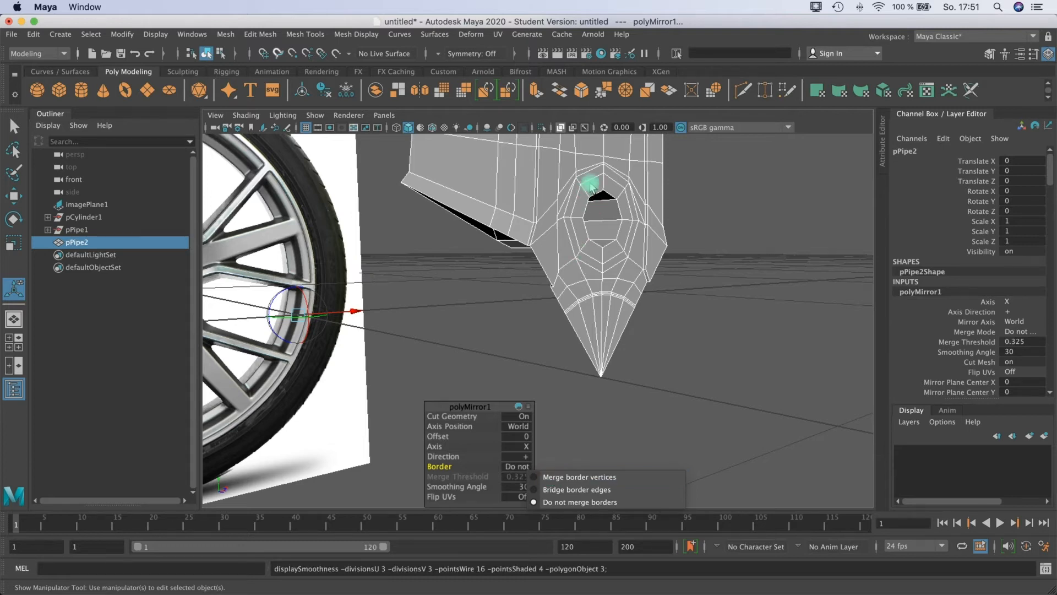
{"action": "middle_click_drag", "start_coordinate": [594, 179], "coordinate": [545, 282], "text": "alt"}
{"action": "left_click_drag", "start_coordinate": [545, 281], "coordinate": [536, 326], "text": "alt"}
{"action": "middle_click_drag", "start_coordinate": [521, 149], "coordinate": [514, 316], "text": "alt"}
{"action": "scroll", "coordinate": [522, 290], "scroll_direction": "down", "scroll_amount": 10}
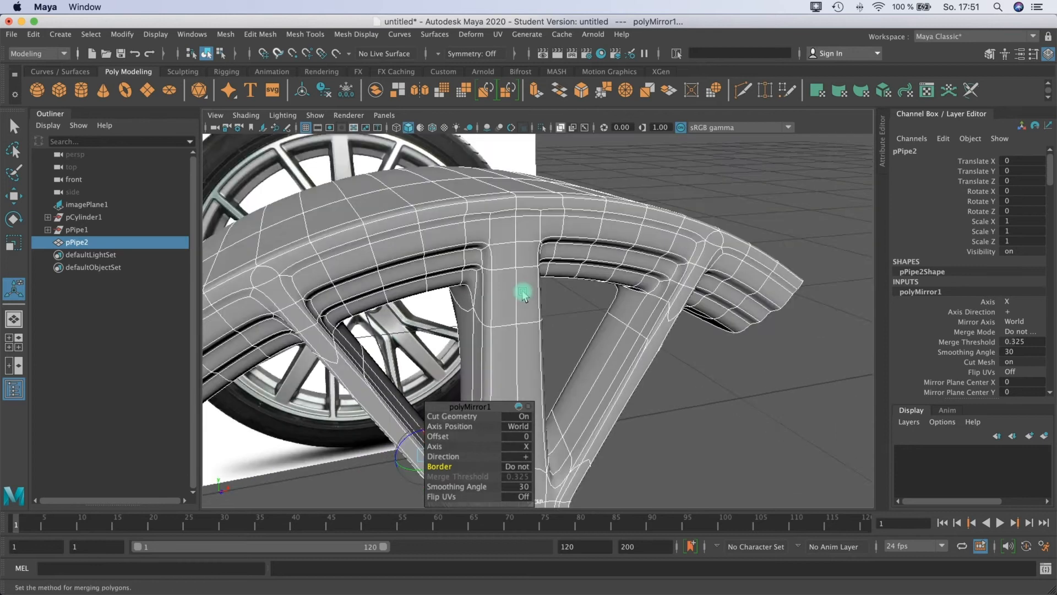
{"action": "left_click_drag", "start_coordinate": [501, 177], "coordinate": [478, 214], "text": "alt"}
{"action": "middle_click_drag", "start_coordinate": [478, 214], "coordinate": [476, 205], "text": "alt"}
{"action": "mouse_move", "coordinate": [476, 205]}
{"action": "left_mouse_down", "text": "alt"}
{"action": "mouse_move", "coordinate": [479, 224]}
{"action": "mouse_move", "coordinate": [492, 191]}
{"action": "left_mouse_up", "text": "alt"}
Step: Show the front view alone, with the whole wheel reference image and the mirrored segment in frame
{"action": "key", "text": "space"}
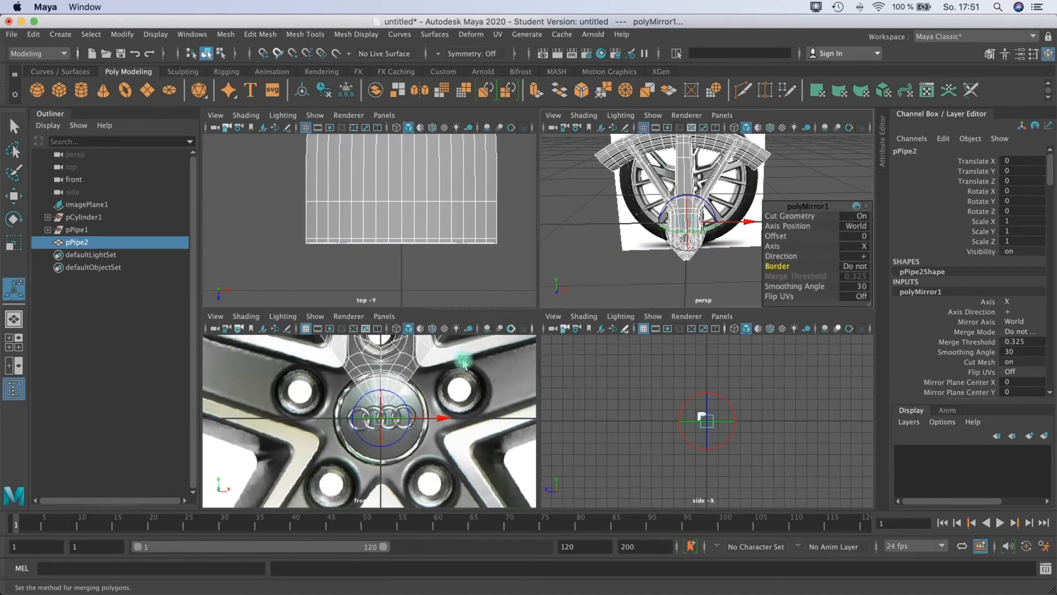
{"action": "key", "text": "space"}
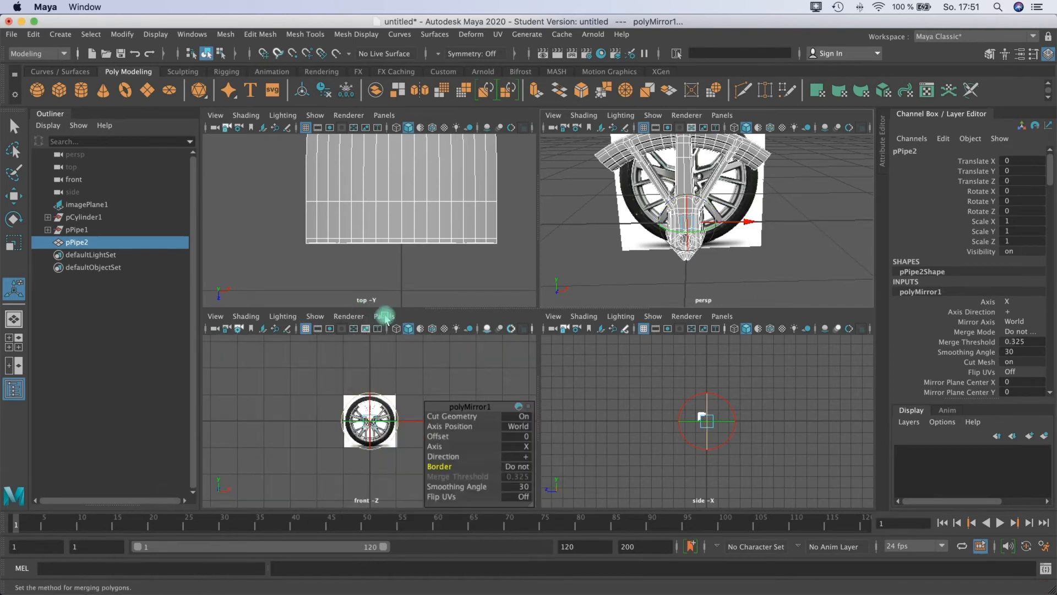
{"action": "key", "text": "space"}
{"action": "scroll", "coordinate": [660, 372], "scroll_direction": "up", "scroll_amount": 3}
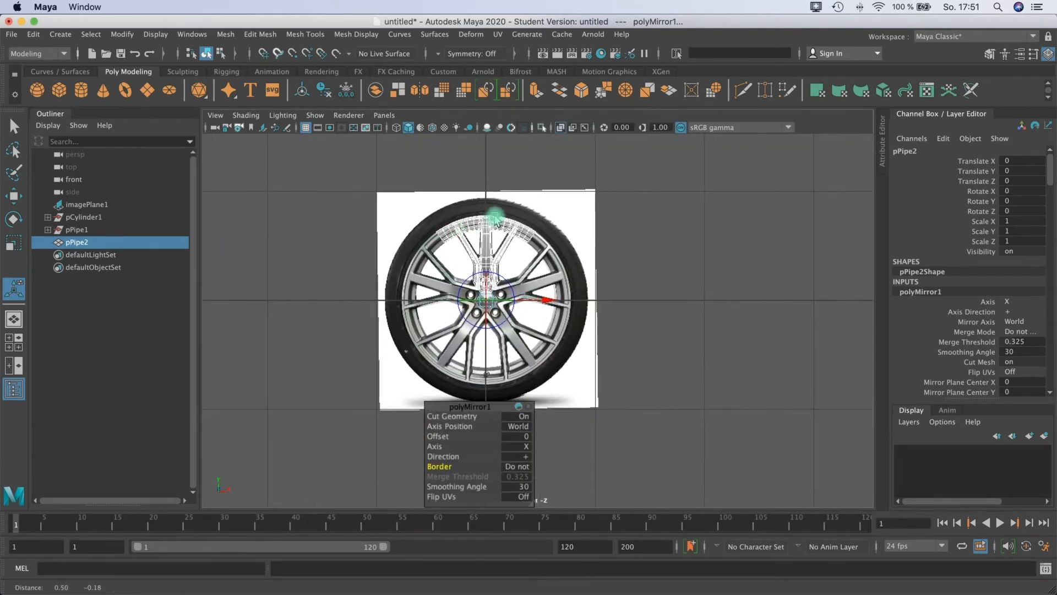
Step: Select the vertices along the mirrored segment's vertical centre seam, from the rim to the hub tip, and turn off its smooth preview
{"action": "right_click_drag", "start_coordinate": [490, 220], "coordinate": [462, 215]}
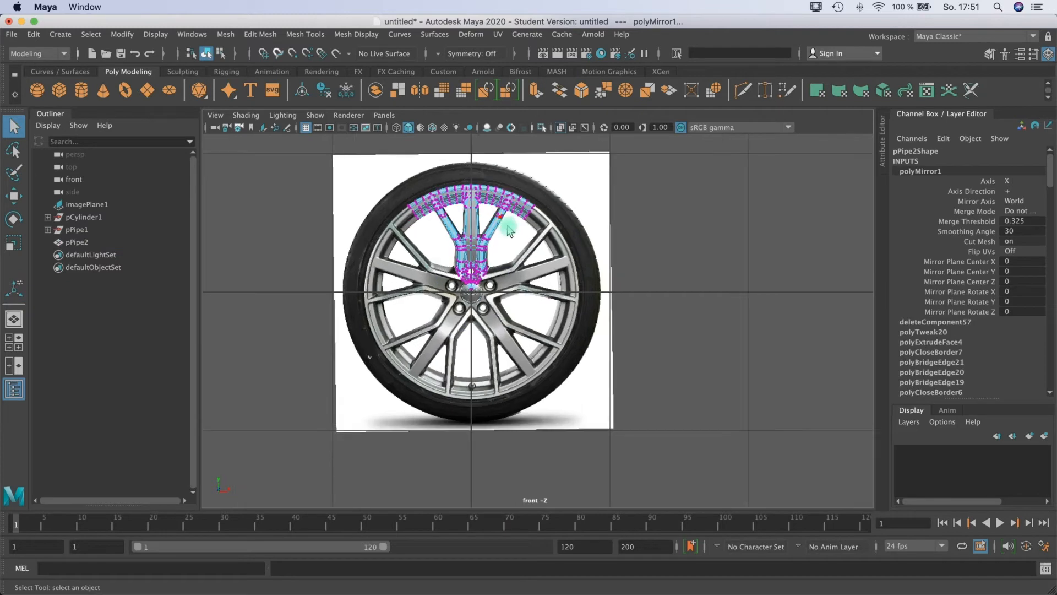
{"action": "scroll", "coordinate": [504, 283], "scroll_direction": "up", "scroll_amount": 5}
{"action": "scroll", "coordinate": [458, 174], "scroll_direction": "up", "scroll_amount": 2}
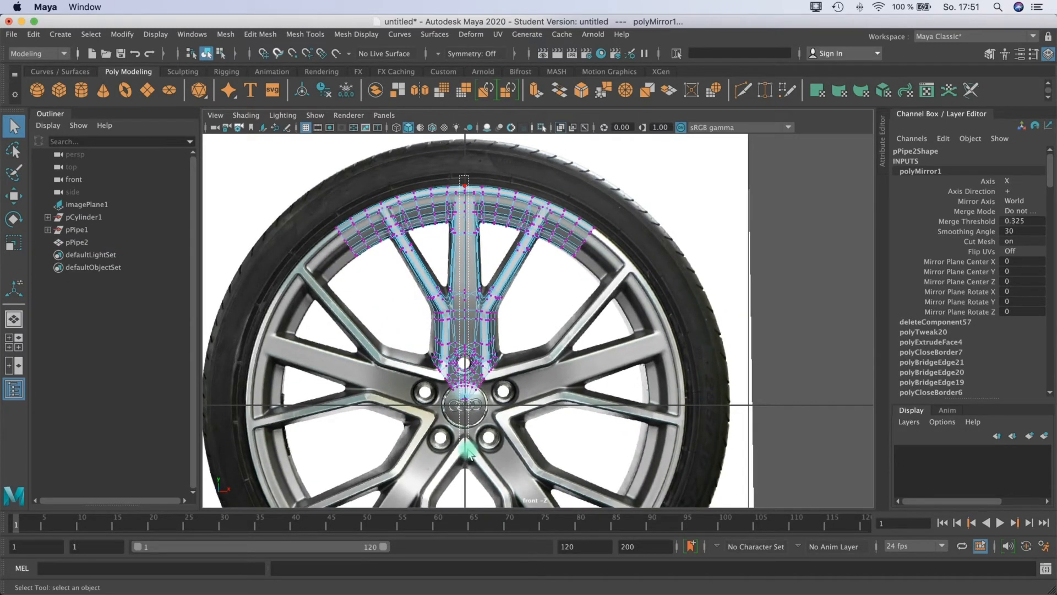
{"action": "left_click_drag", "start_coordinate": [468, 451], "coordinate": [468, 451]}
{"action": "scroll", "coordinate": [465, 396], "scroll_direction": "up", "scroll_amount": 6}
{"action": "middle_click_drag", "start_coordinate": [467, 338], "coordinate": [520, 253], "text": "alt"}
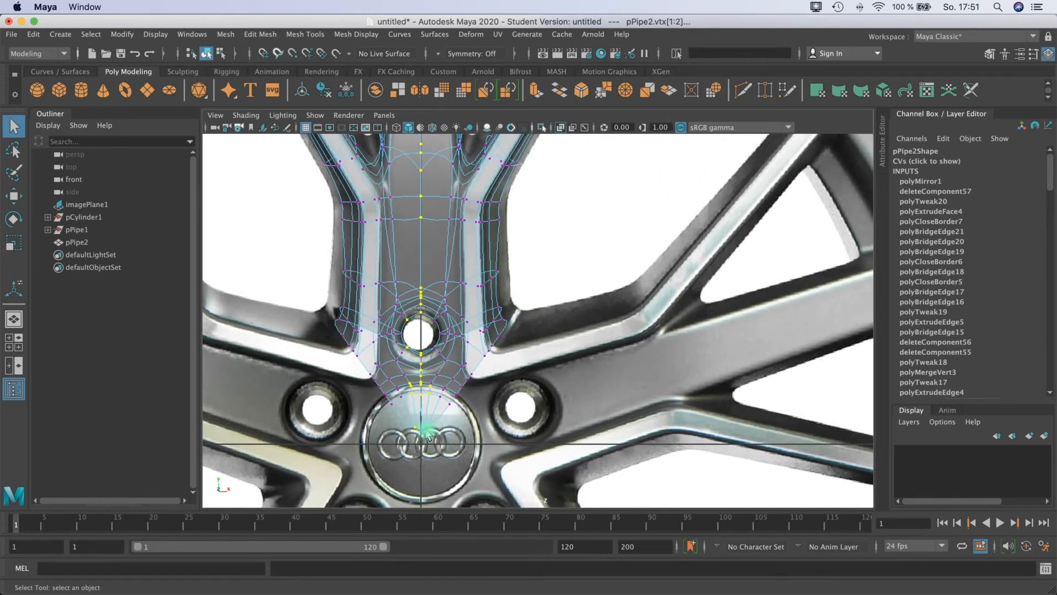
{"action": "key", "text": "1"}
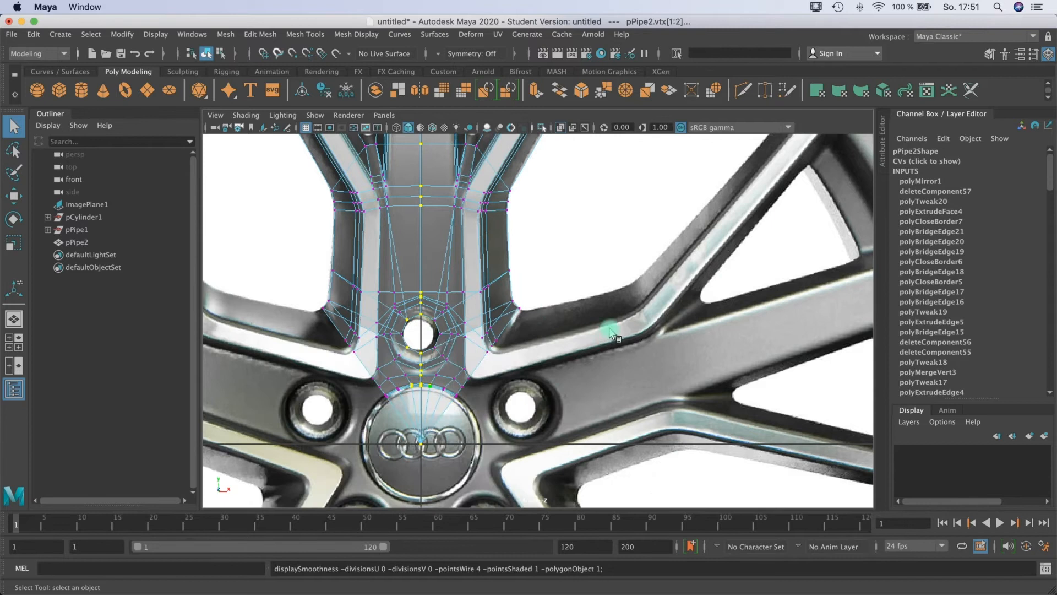
Step: Merge the selected centre seam vertices of the mirrored segment, with the hub tip enlarged in the perspective view
{"action": "key", "text": "space"}
{"action": "key", "text": "space"}
{"action": "scroll", "coordinate": [509, 296], "scroll_direction": "up", "scroll_amount": 10}
{"action": "middle_click_drag", "start_coordinate": [482, 302], "coordinate": [526, 266], "text": "alt"}
{"action": "left_click_drag", "start_coordinate": [562, 250], "coordinate": [538, 250], "text": "alt"}
{"action": "left_click_drag", "start_coordinate": [494, 330], "coordinate": [475, 330], "text": "alt"}
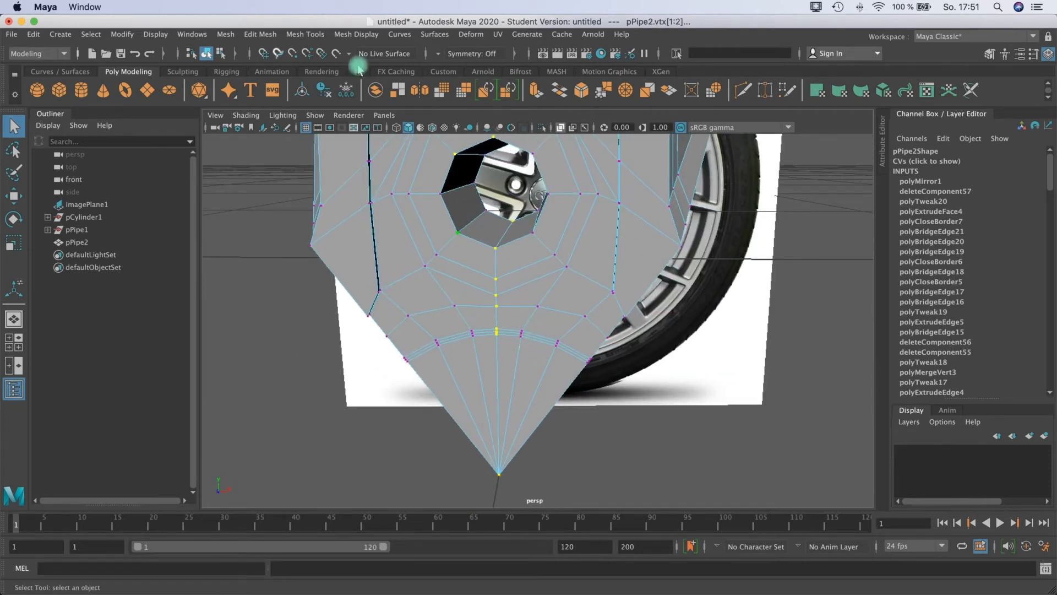
{"action": "left_click", "coordinate": [292, 35]}
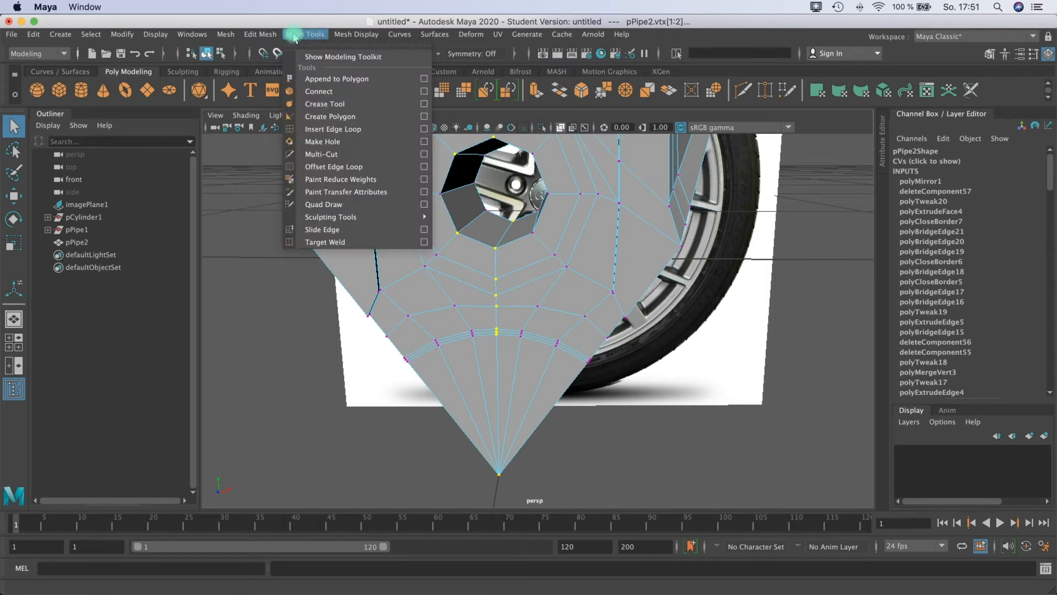
{"action": "mouse_move", "coordinate": [352, 35]}
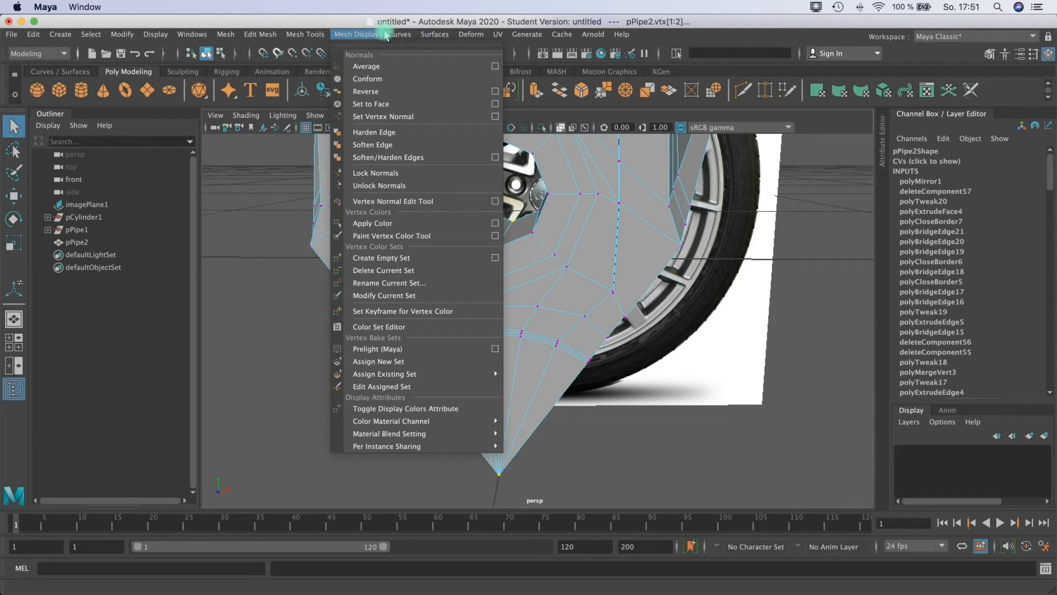
{"action": "mouse_move", "coordinate": [272, 37]}
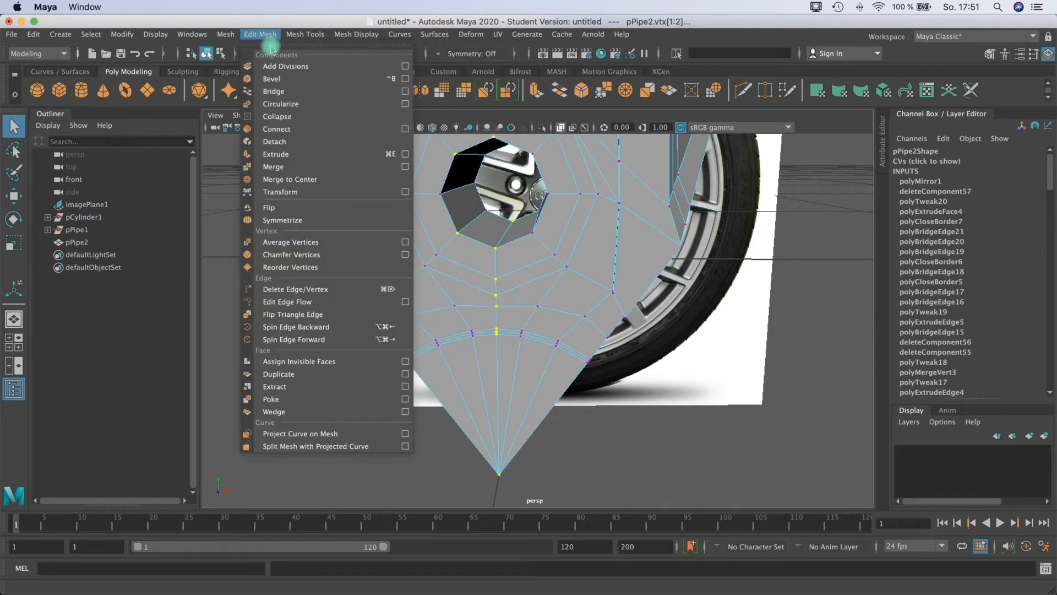
{"action": "left_click", "coordinate": [275, 166]}
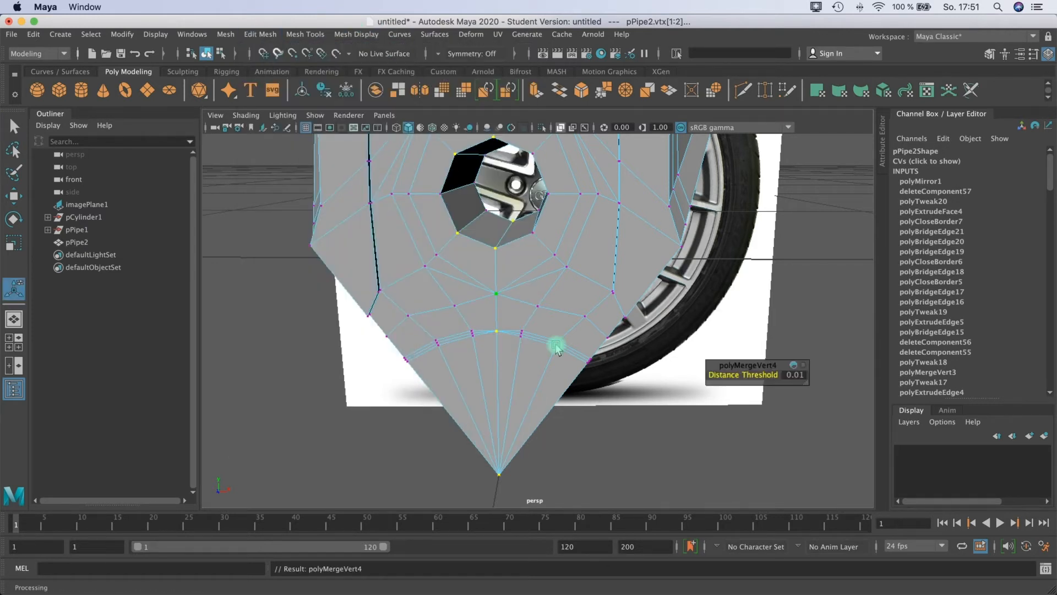
Step: Set the vertex merge's distance threshold to 0.001 and check the seam around the hub hole
{"action": "left_click", "coordinate": [795, 376]}
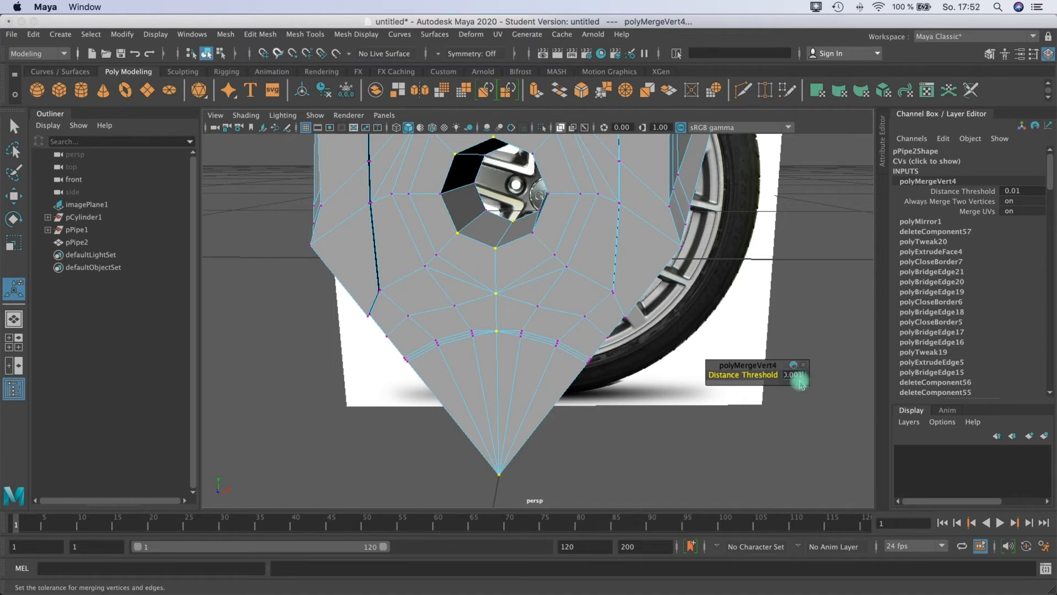
{"action": "key", "text": "Return"}
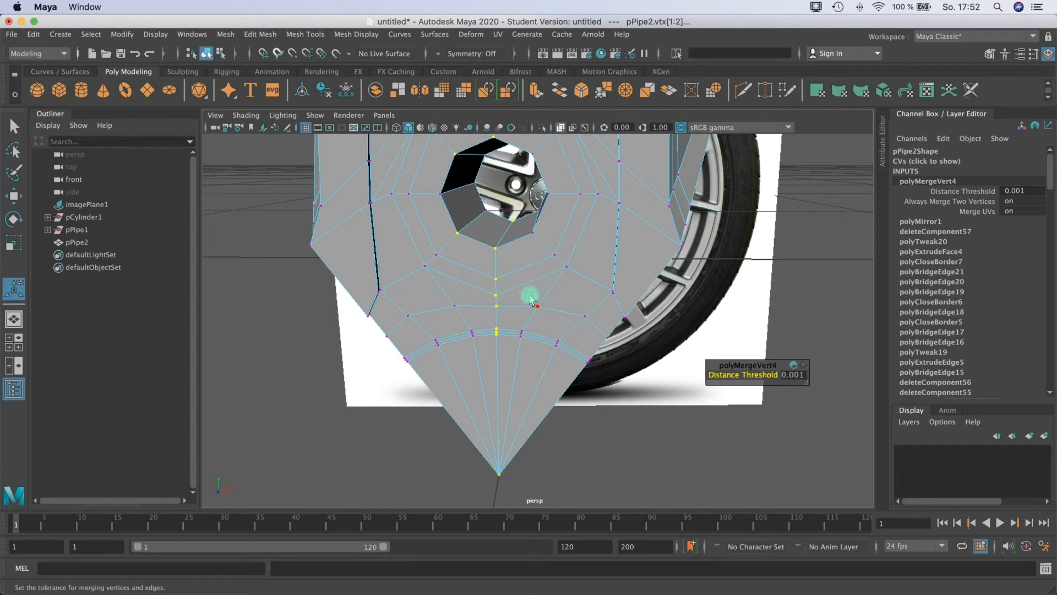
{"action": "scroll", "coordinate": [529, 297], "scroll_direction": "down", "scroll_amount": 4}
{"action": "left_click_drag", "start_coordinate": [538, 269], "coordinate": [537, 336], "text": "alt"}
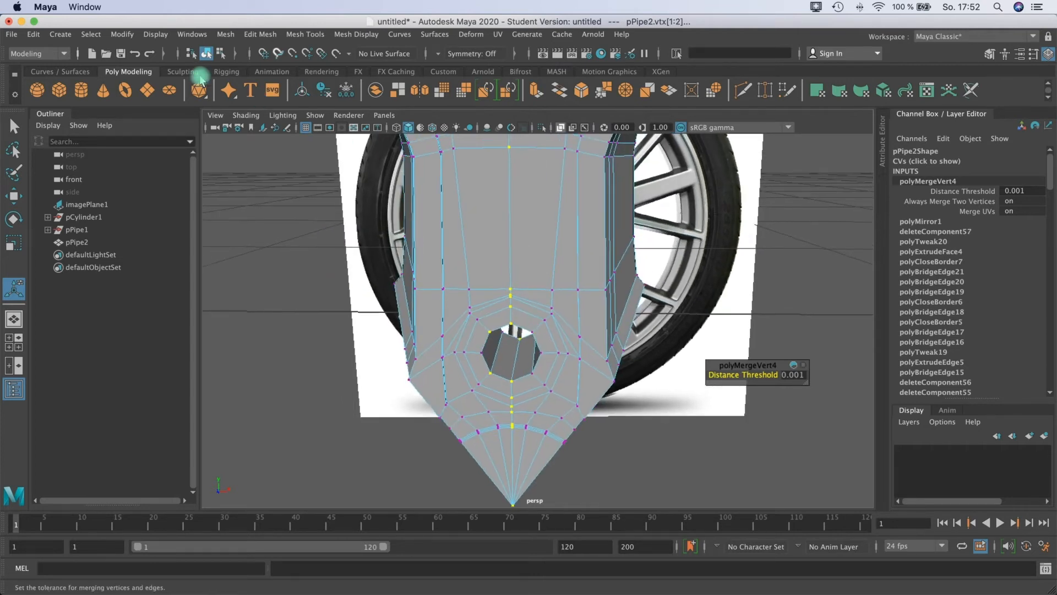
Step: Save the scene as a Maya Binary file named rim1 in the project's scenes folder
{"action": "left_click", "coordinate": [11, 35]}
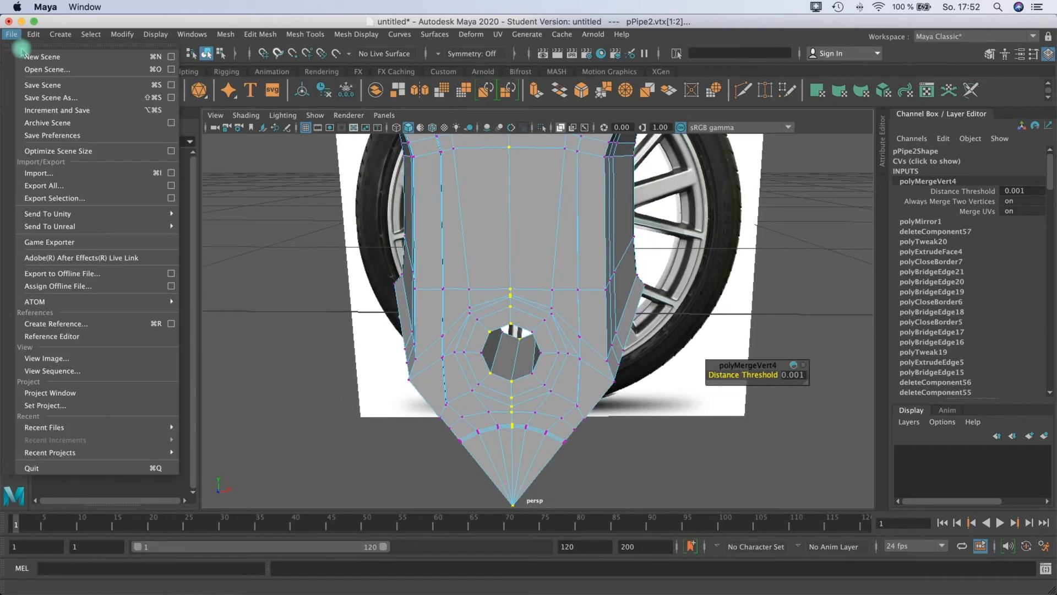
{"action": "left_click", "coordinate": [46, 86]}
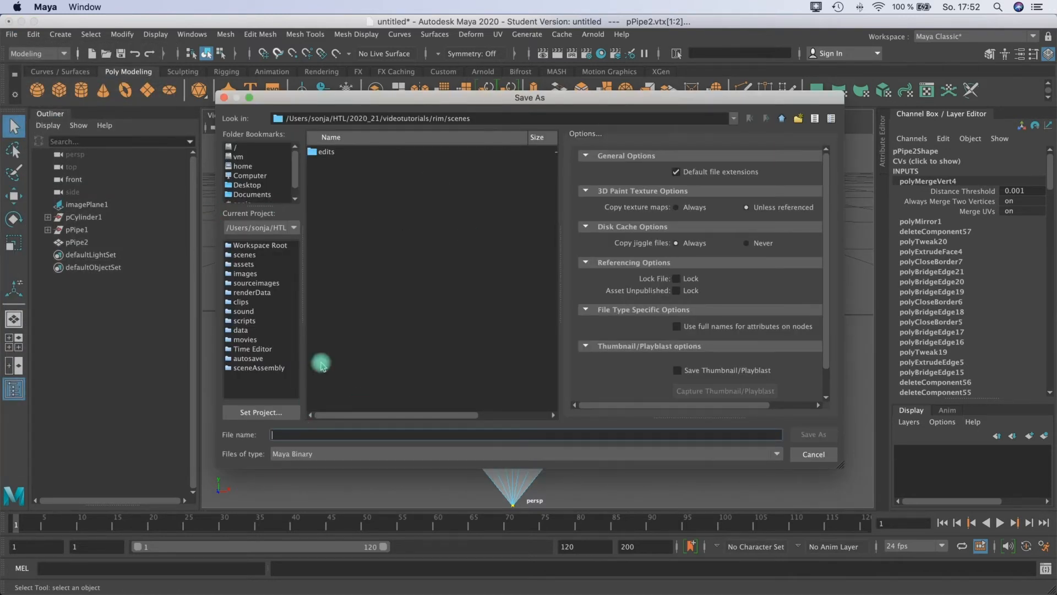
{"action": "type", "text": "rim1"}
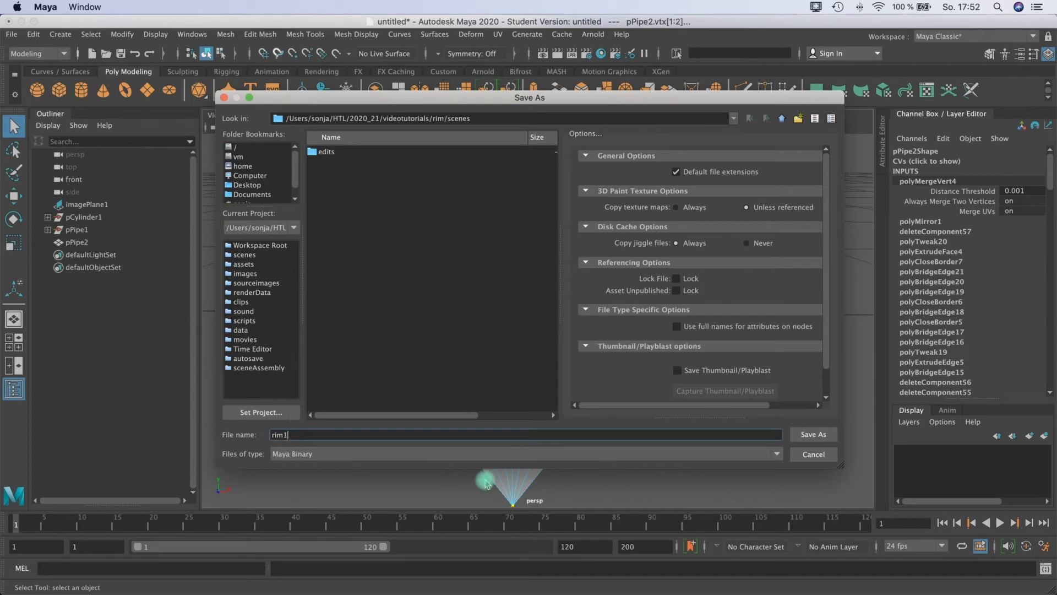
{"action": "left_click", "coordinate": [836, 434]}
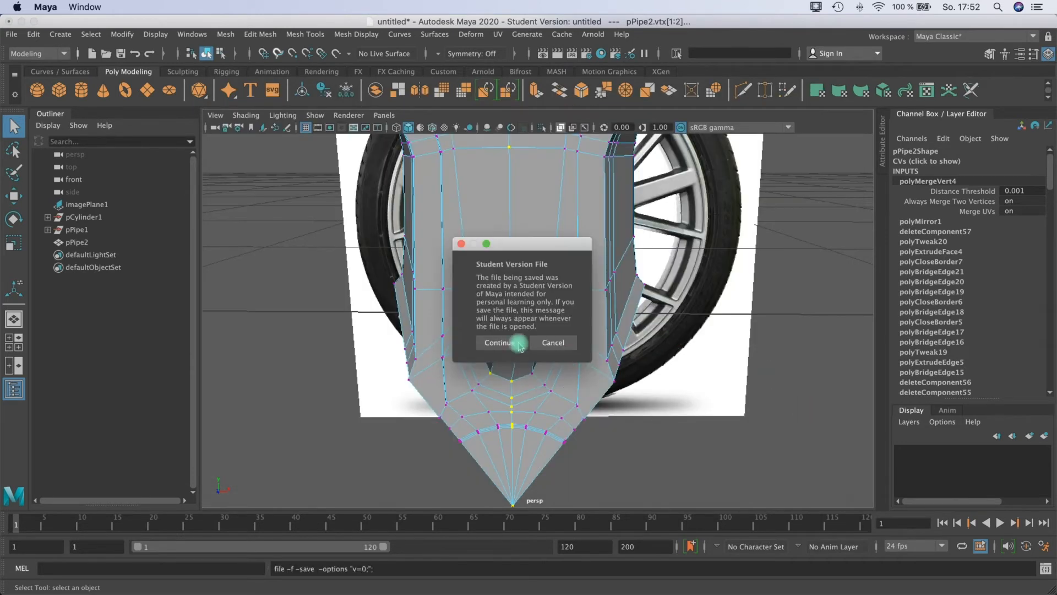
{"action": "left_click", "coordinate": [518, 342]}
Step: Return to object selection and inspect the whole segment with smooth mesh preview turned on
{"action": "key", "text": "t"}
{"action": "right_click_drag", "start_coordinate": [535, 293], "coordinate": [557, 278]}
{"action": "key", "text": "3"}
{"action": "middle_click_drag", "start_coordinate": [541, 245], "coordinate": [522, 521], "text": "alt"}
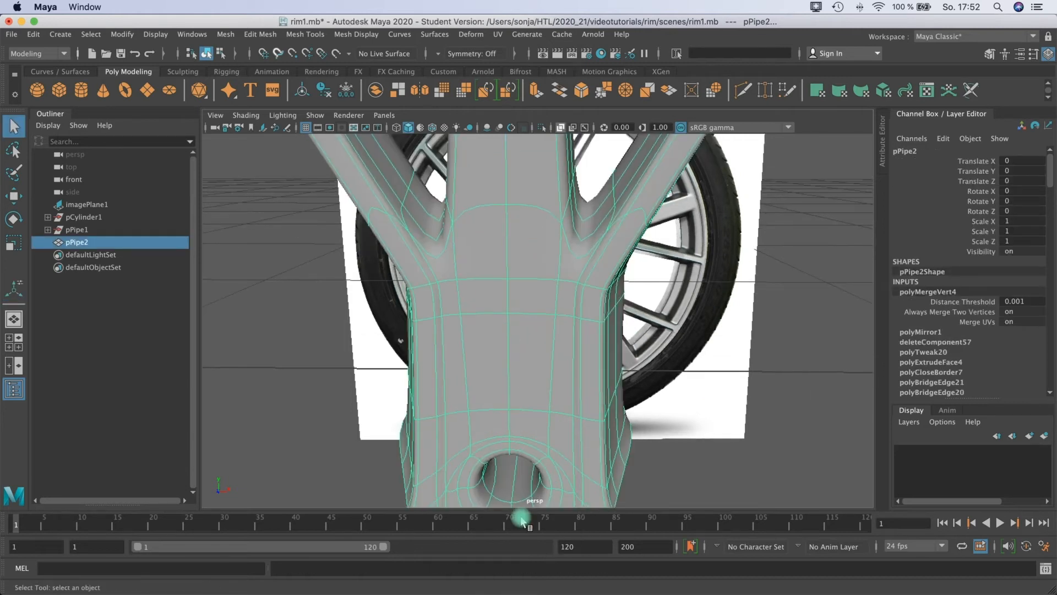
{"action": "left_click_drag", "start_coordinate": [516, 208], "coordinate": [499, 360], "text": "alt"}
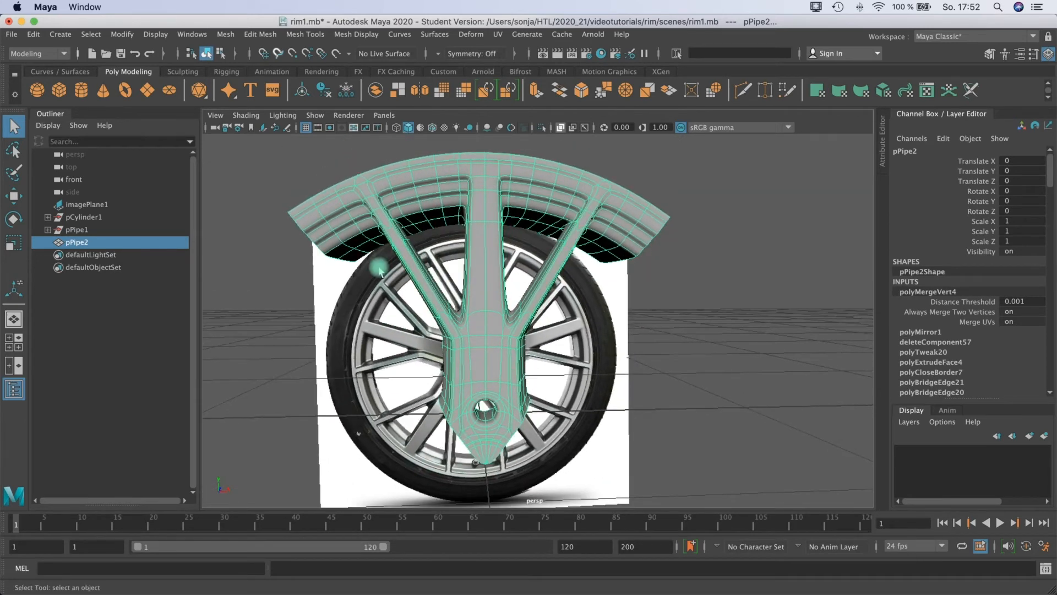
{"action": "left_click", "coordinate": [35, 36]}
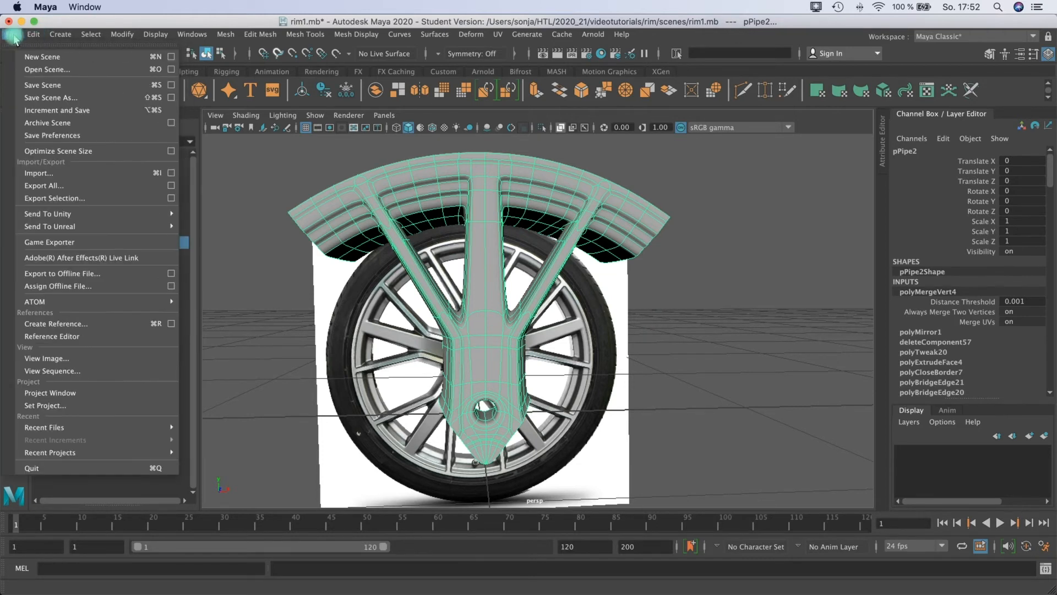
{"action": "left_click", "coordinate": [32, 37]}
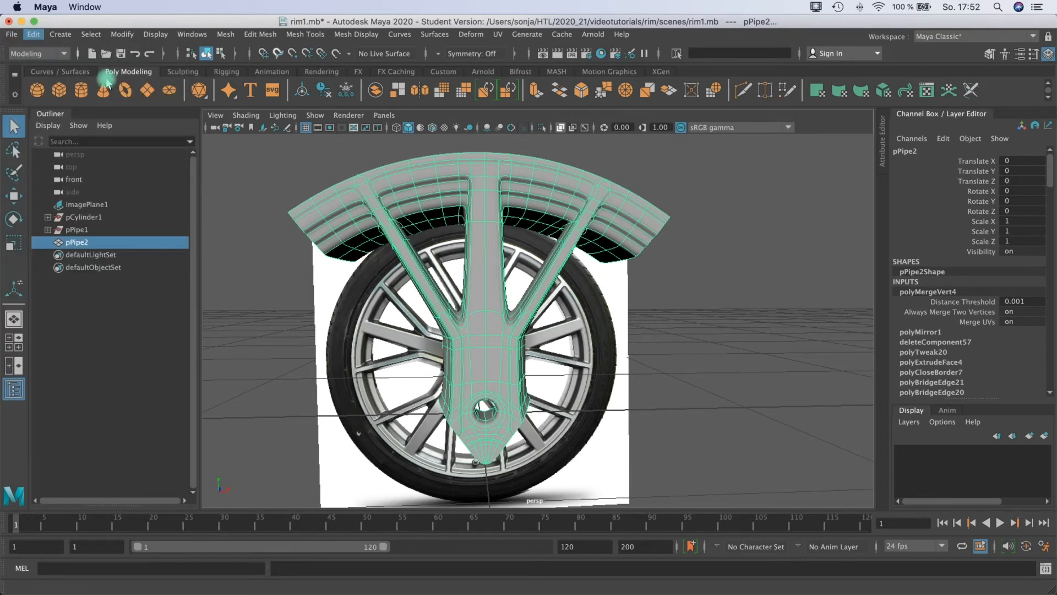
Step: Turn off the segment's smooth preview and move its pivot down to the lower hub tip
{"action": "key", "text": "1"}
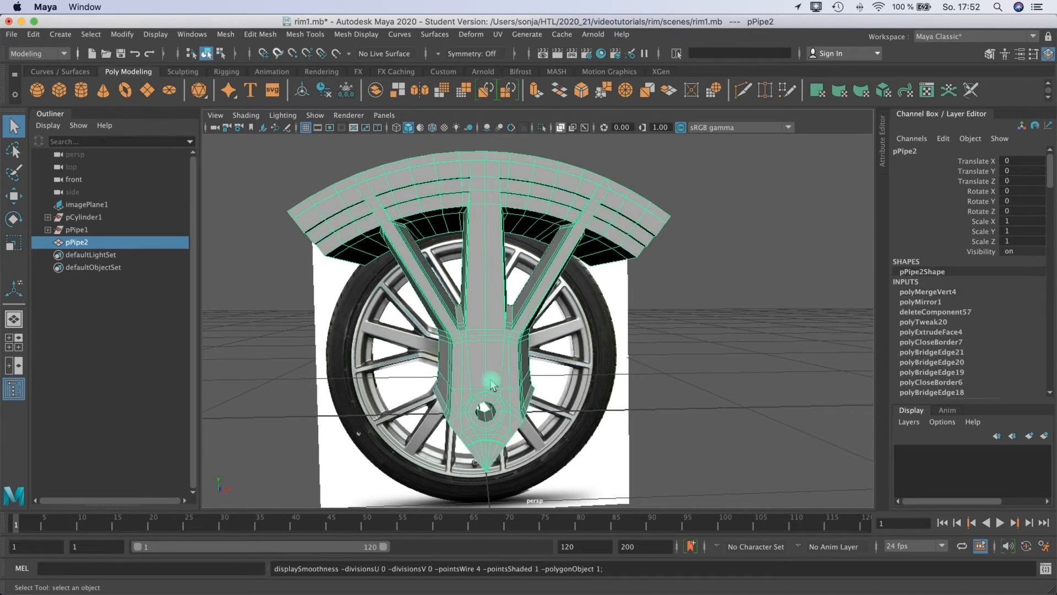
{"action": "key", "text": "w"}
{"action": "left_click_drag", "start_coordinate": [489, 384], "coordinate": [466, 284], "text": "alt"}
{"action": "left_click_drag", "start_coordinate": [499, 235], "coordinate": [449, 204], "text": "alt"}
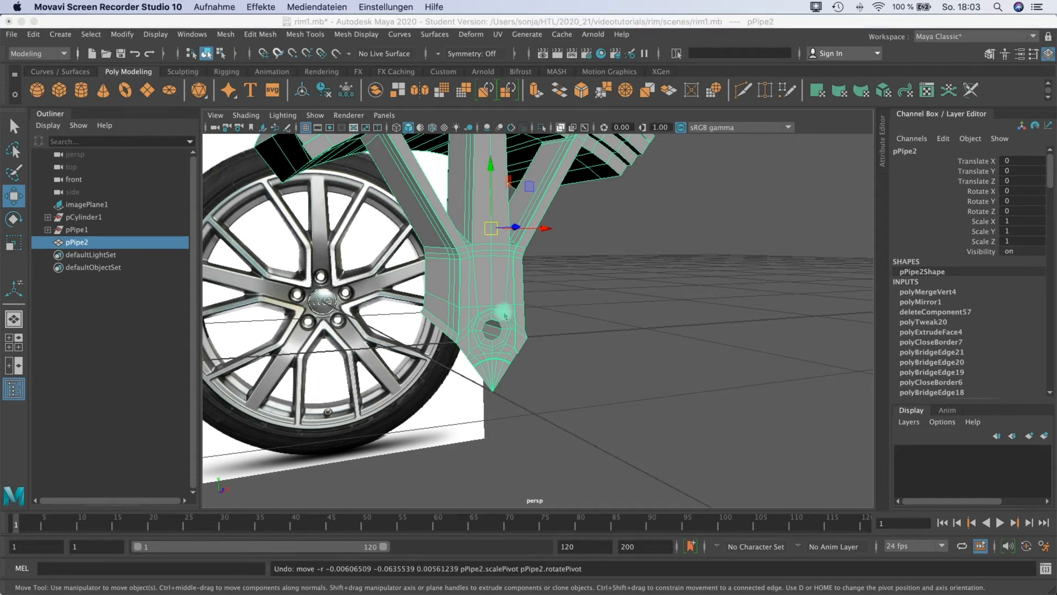
{"action": "left_click", "coordinate": [491, 233]}
{"action": "key", "text": "d"}
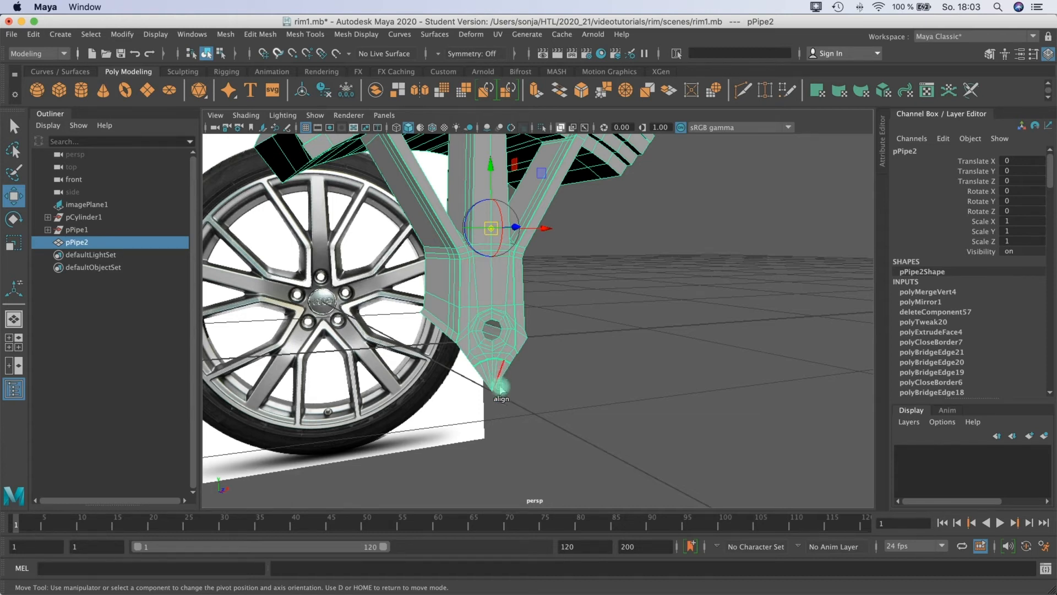
{"action": "left_click_drag", "start_coordinate": [490, 167], "coordinate": [494, 394]}
{"action": "key", "text": "d"}
{"action": "scroll", "coordinate": [514, 404], "scroll_direction": "up", "scroll_amount": 3}
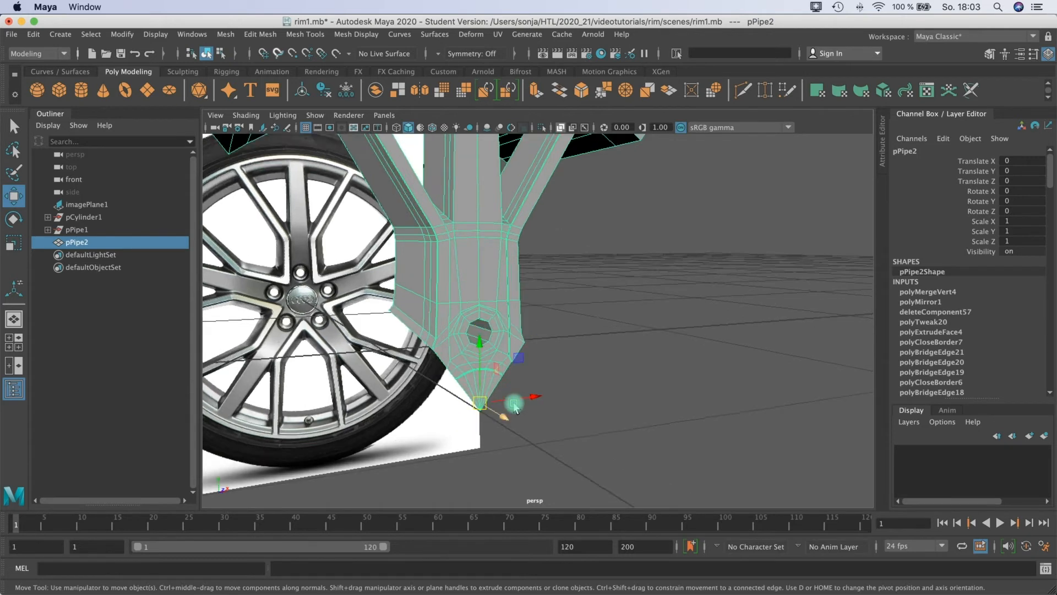
Step: Refine the pivot position by snapping it exactly onto the point of the hub tip
{"action": "scroll", "coordinate": [514, 405], "scroll_direction": "up", "scroll_amount": 5}
{"action": "scroll", "coordinate": [413, 481], "scroll_direction": "down", "scroll_amount": 3}
{"action": "key", "text": "d"}
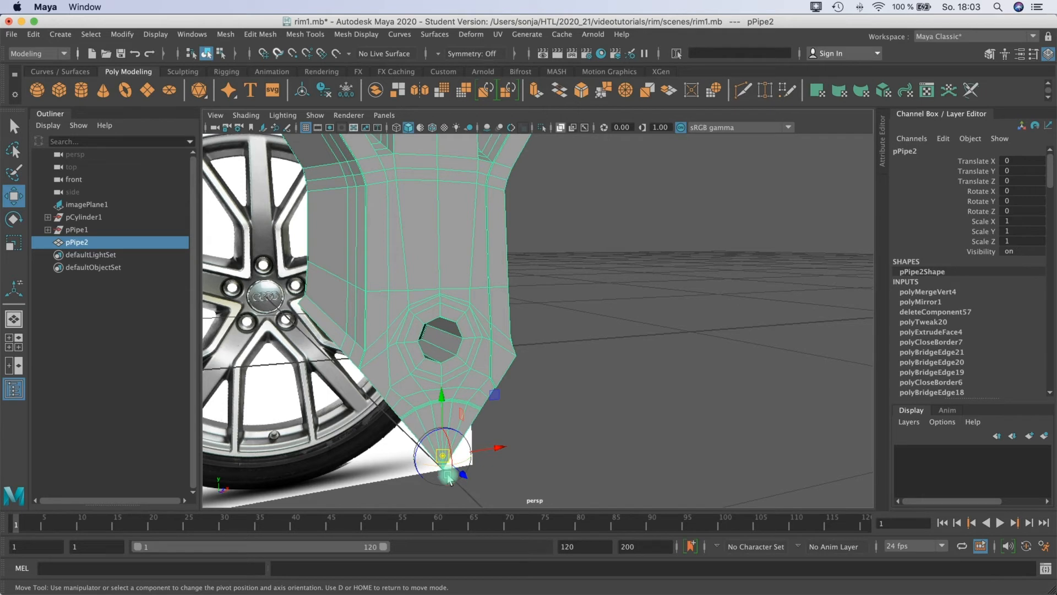
{"action": "key", "text": "c"}
{"action": "left_click", "coordinate": [442, 471]}
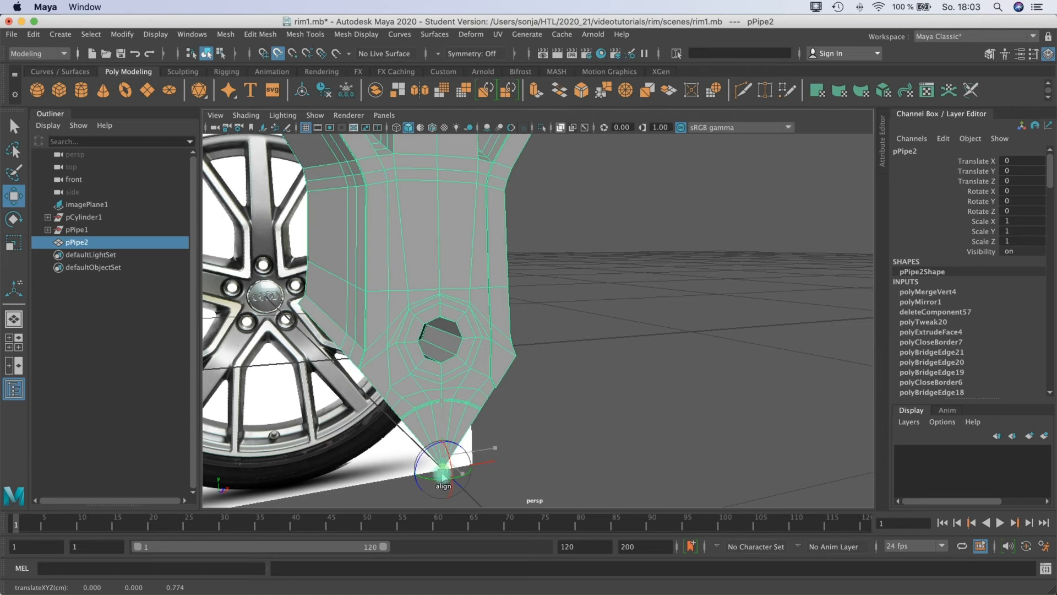
{"action": "key", "text": "d"}
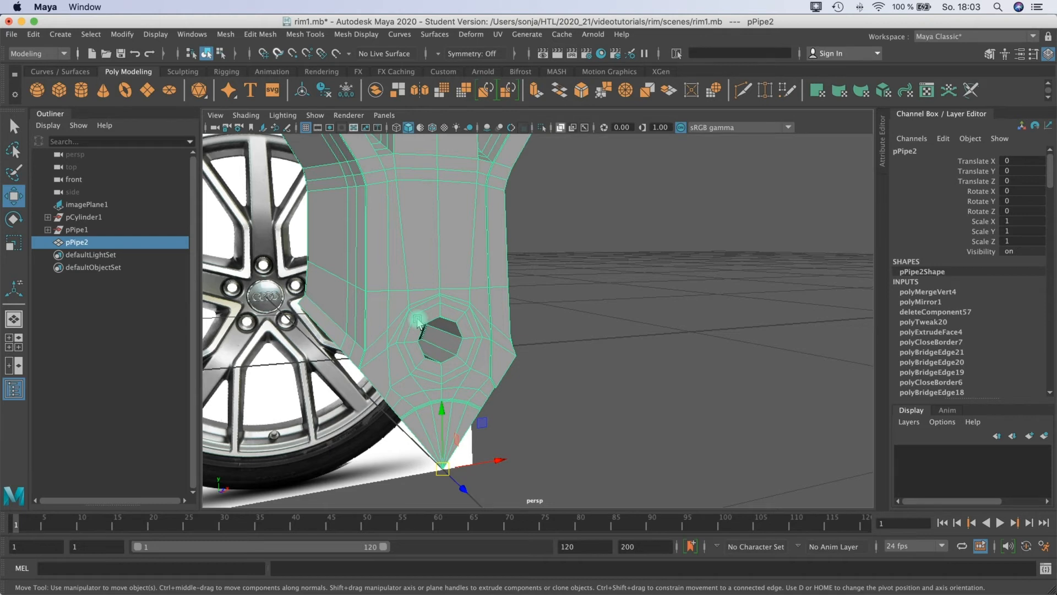
{"action": "right_click_drag", "start_coordinate": [418, 322], "coordinate": [473, 279]}
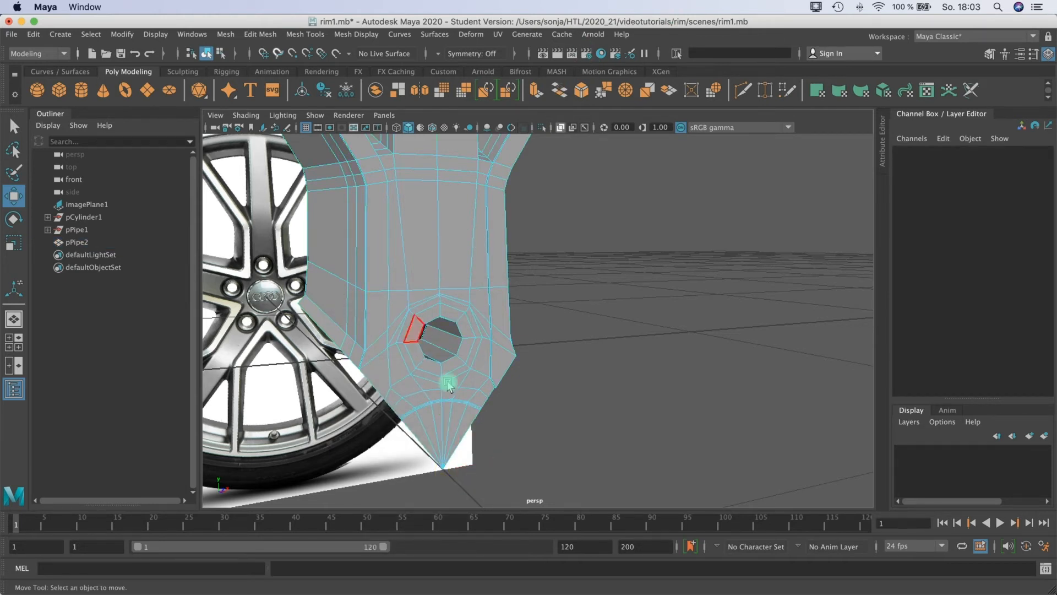
{"action": "right_click_drag", "start_coordinate": [365, 243], "coordinate": [416, 227]}
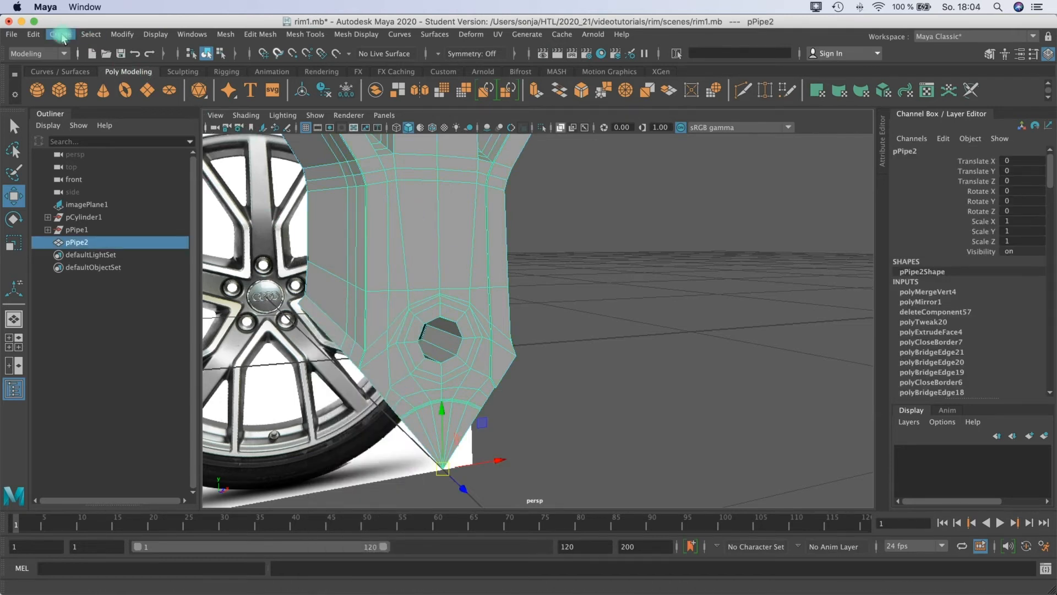
{"action": "middle_click_drag", "start_coordinate": [404, 299], "coordinate": [404, 312], "text": "alt"}
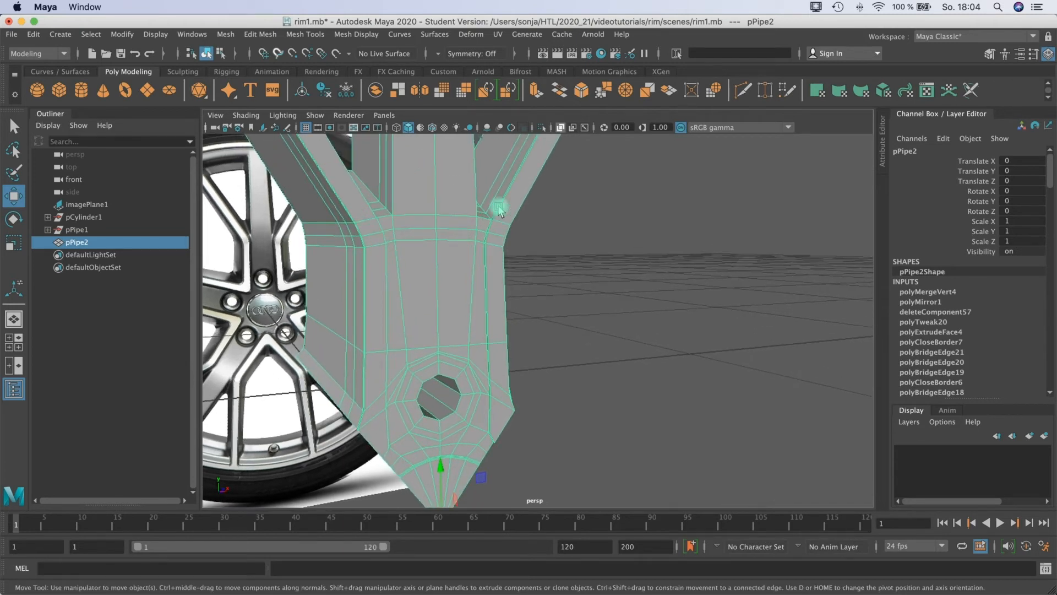
Step: Open the Duplicate Special options for the rim segment and set the number of copies to 4
{"action": "left_click", "coordinate": [33, 35]}
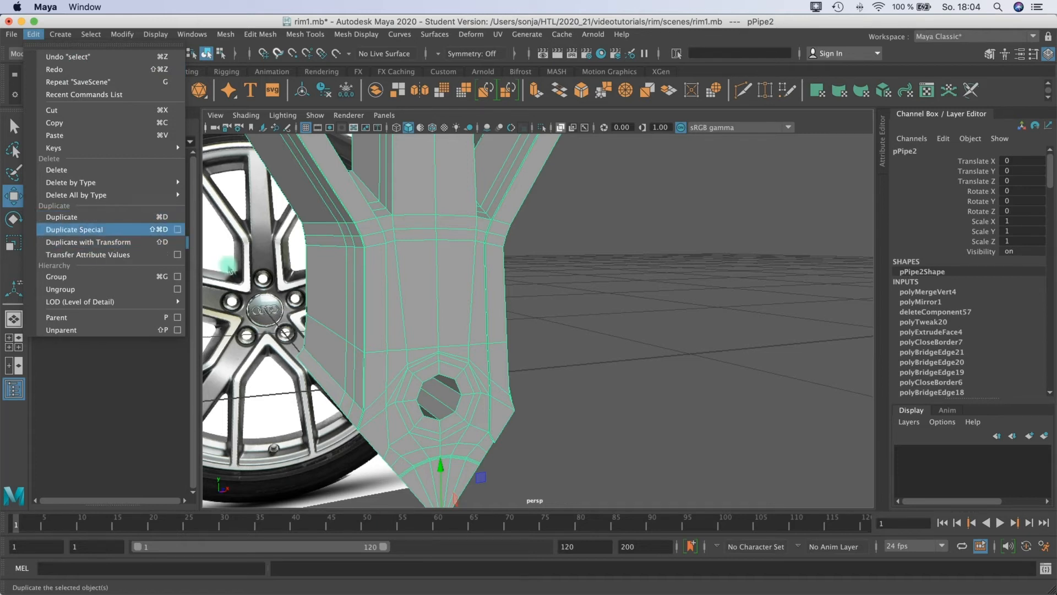
{"action": "left_click", "coordinate": [177, 229]}
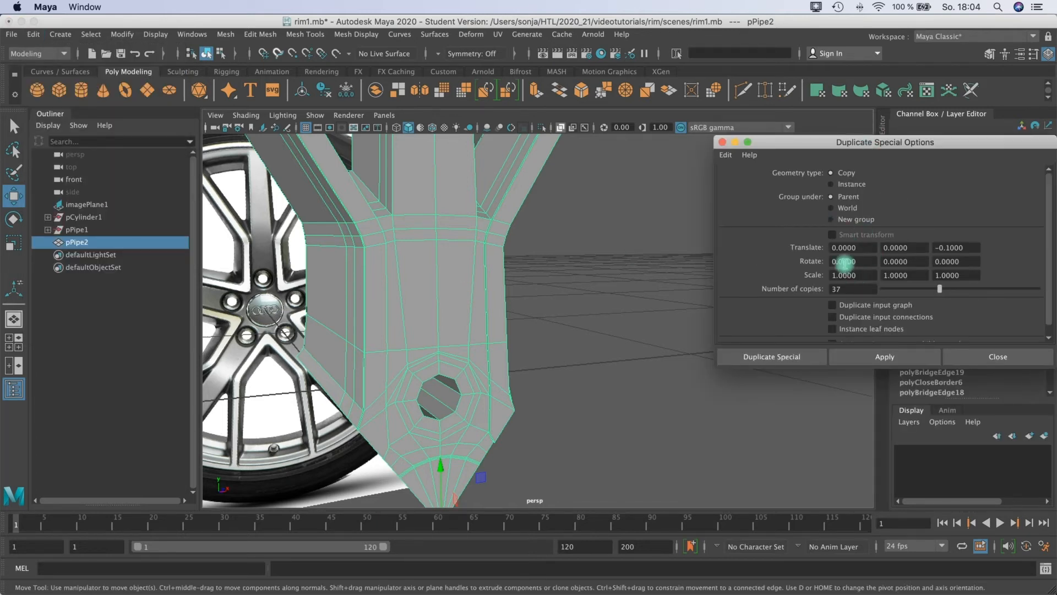
{"action": "left_click_drag", "start_coordinate": [843, 291], "coordinate": [821, 292]}
{"action": "key", "text": "BackSpace"}
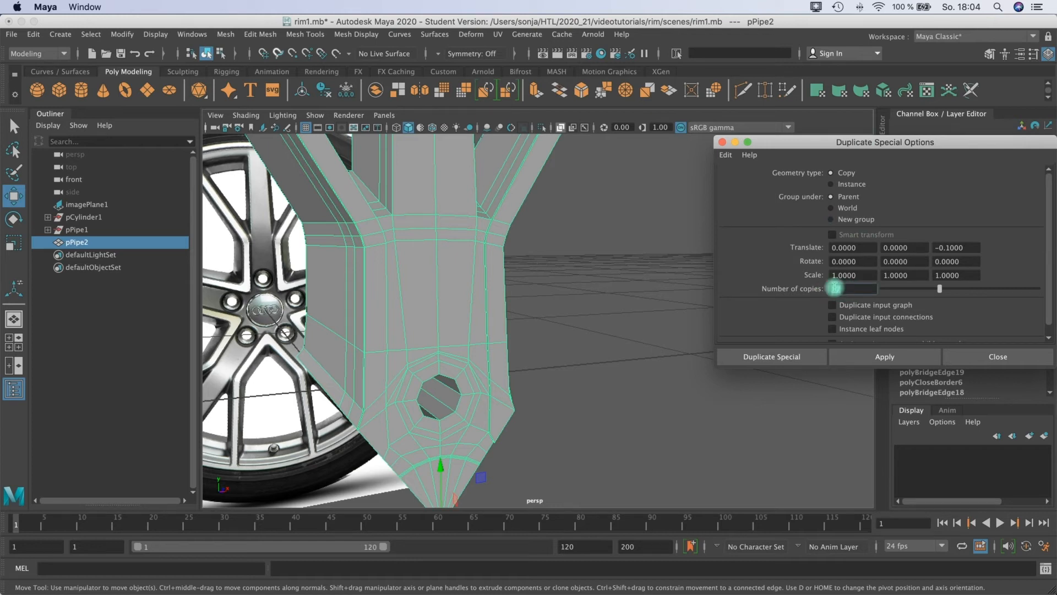
{"action": "type", "text": "4"}
{"action": "scroll", "coordinate": [380, 270], "scroll_direction": "down", "scroll_amount": 2}
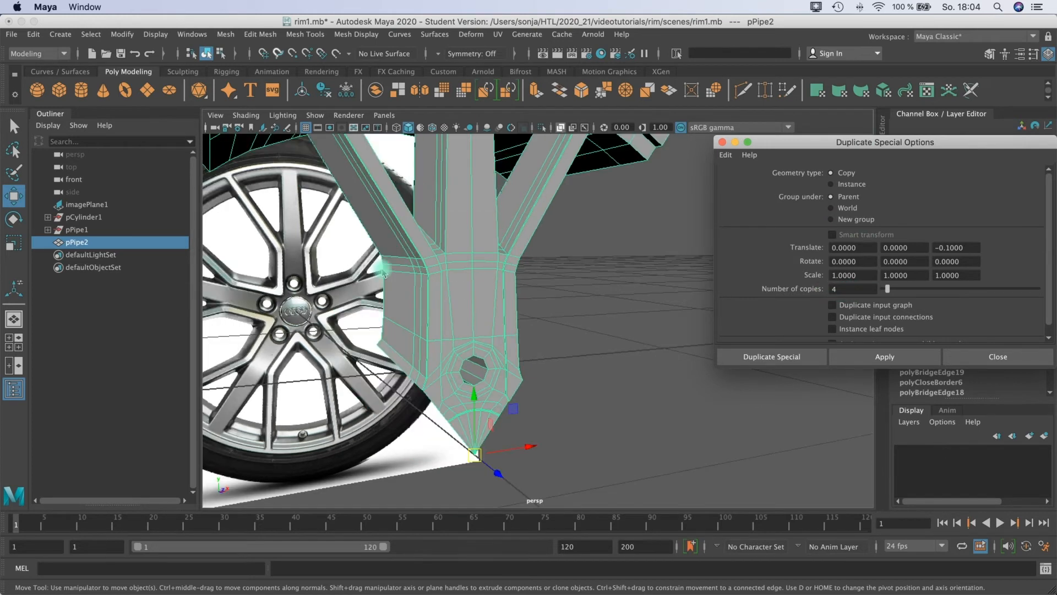
{"action": "scroll", "coordinate": [361, 298], "scroll_direction": "down", "scroll_amount": 4}
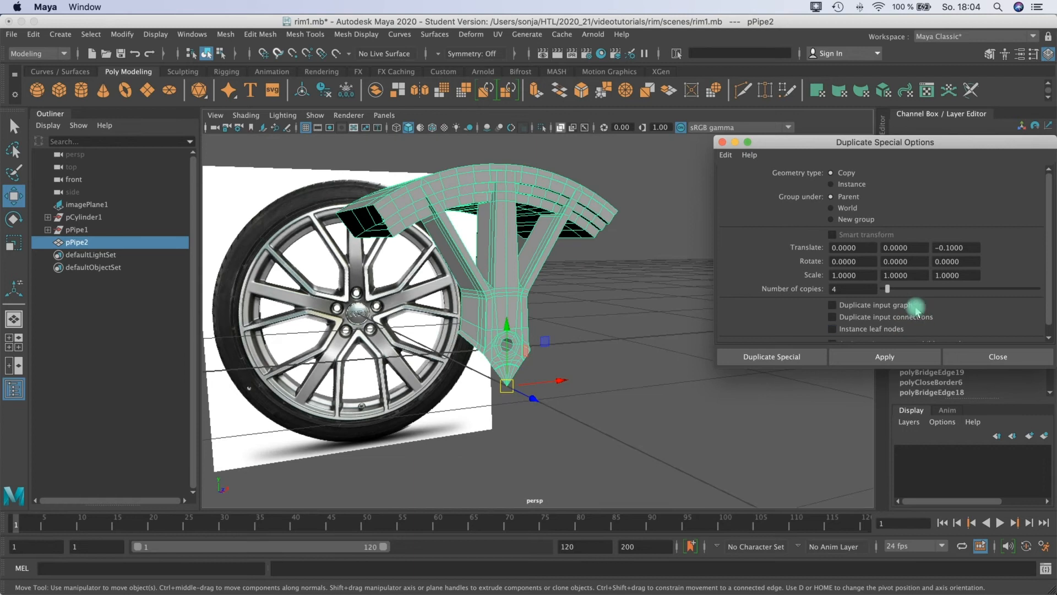
Step: Set the Z translation to 0 and the Z rotation to 72, and create the segment copies around the hub
{"action": "left_click", "coordinate": [956, 248]}
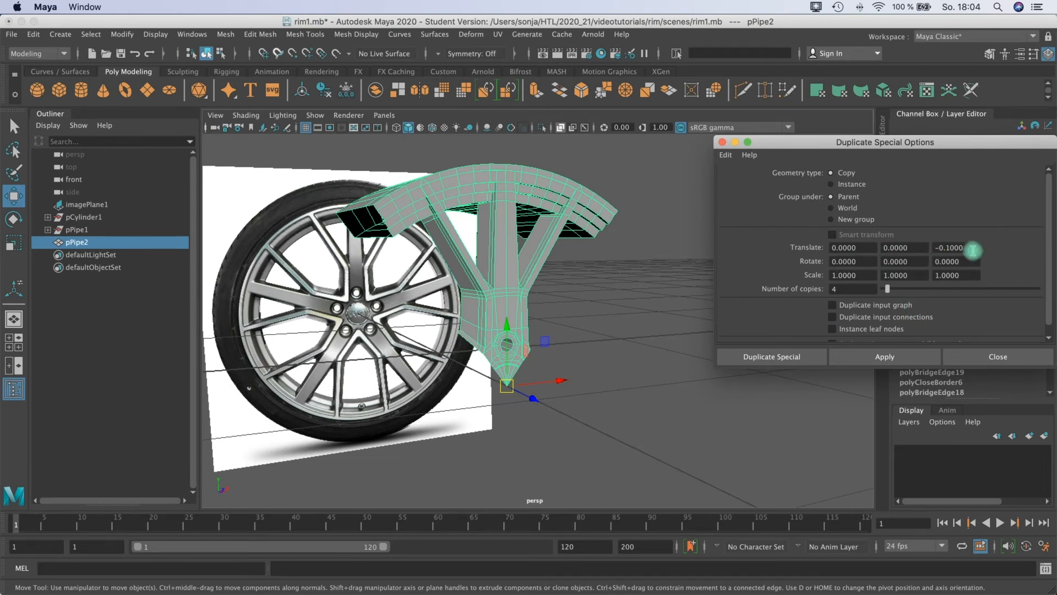
{"action": "type", "text": "0"}
{"action": "left_click_drag", "start_coordinate": [567, 378], "coordinate": [531, 405], "text": "alt"}
{"action": "left_click", "coordinate": [549, 407]}
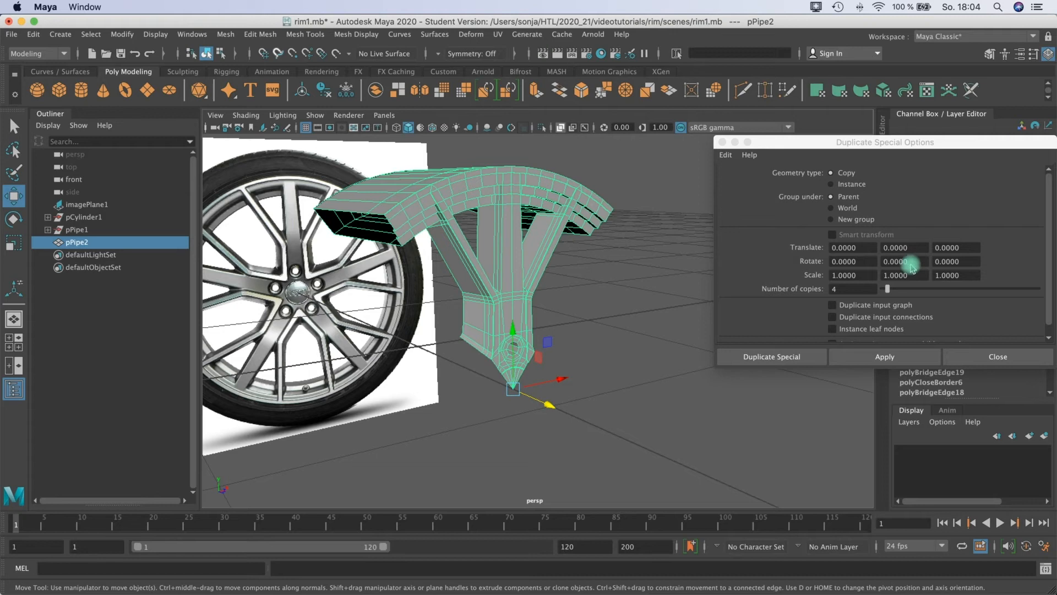
{"action": "left_click", "coordinate": [961, 261]}
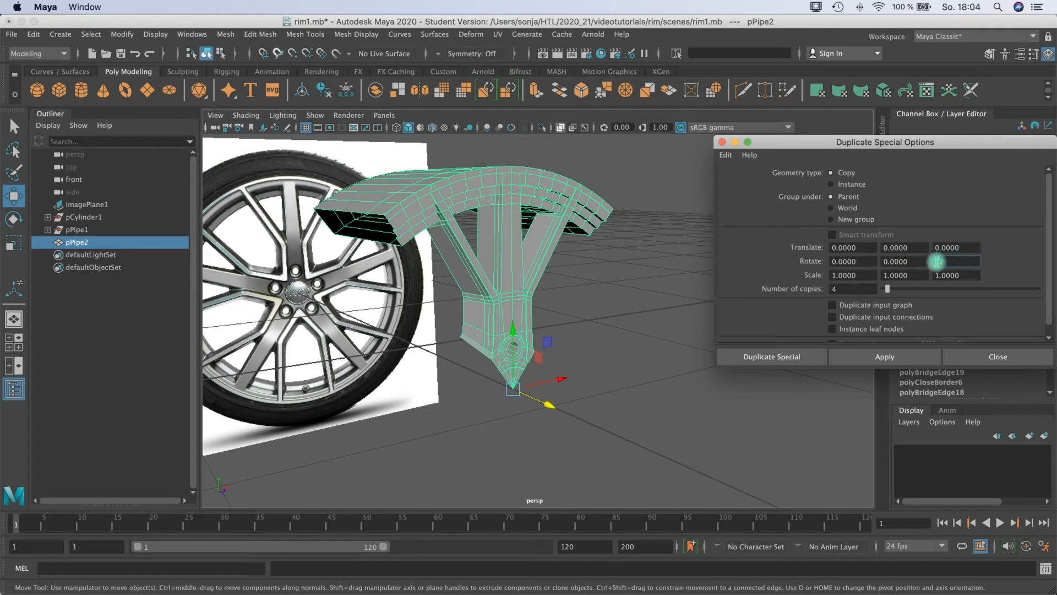
{"action": "left_click", "coordinate": [766, 363]}
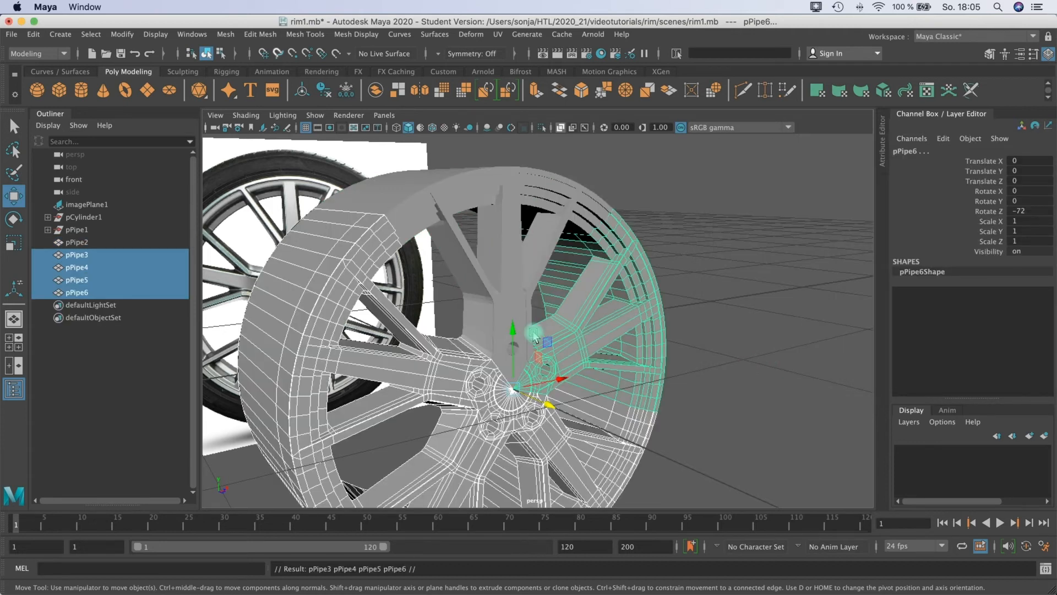
Step: Examine the assembled rim from the front and back, checking how the segments meet at the hub
{"action": "left_click_drag", "start_coordinate": [528, 367], "coordinate": [447, 306], "text": "alt"}
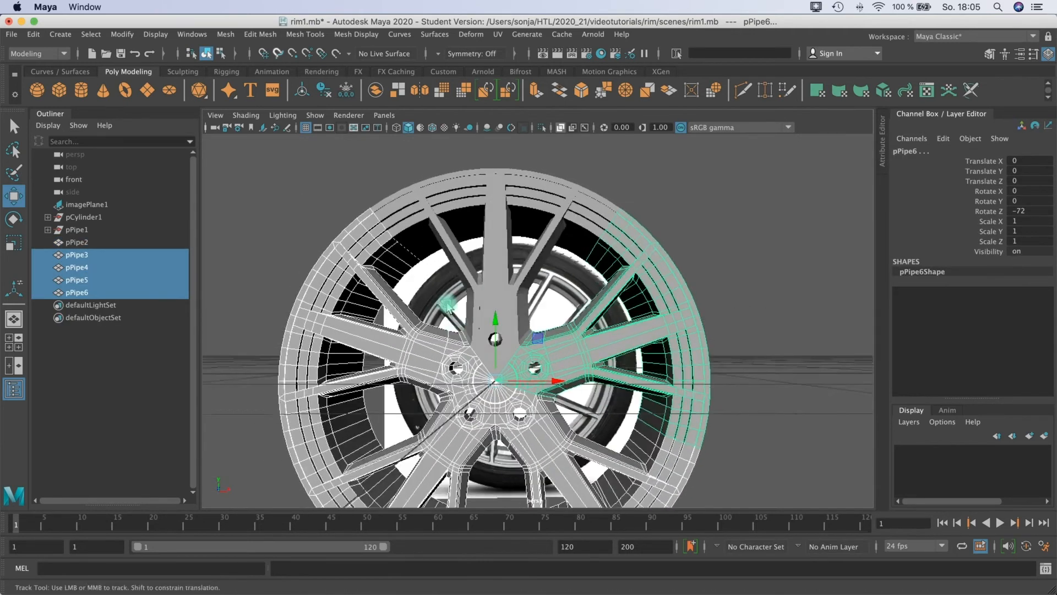
{"action": "scroll", "coordinate": [448, 305], "scroll_direction": "down", "scroll_amount": 5}
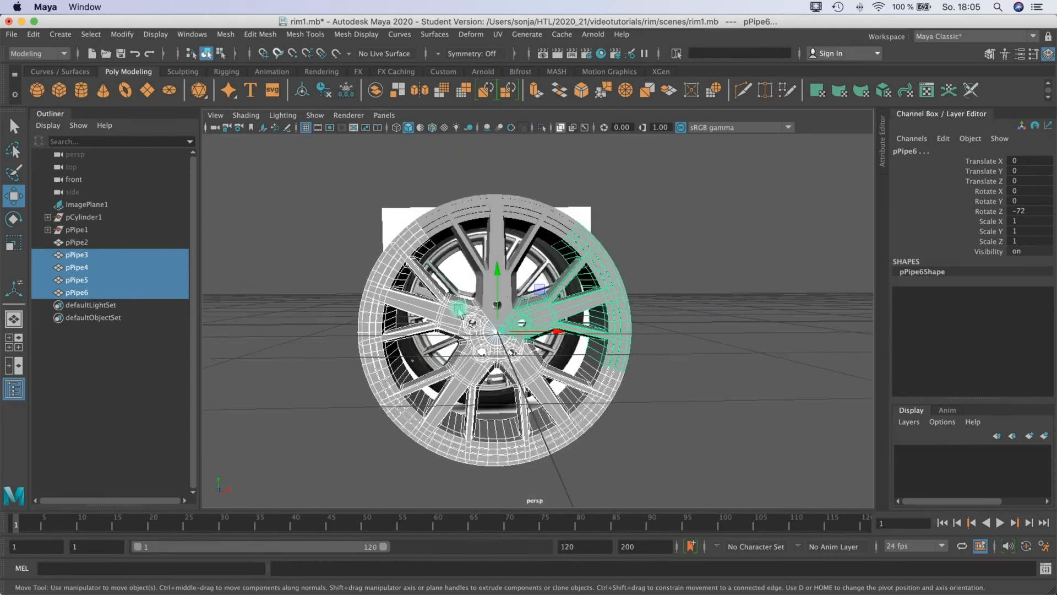
{"action": "left_click", "coordinate": [636, 231]}
{"action": "left_click_drag", "start_coordinate": [641, 248], "coordinate": [650, 333], "text": "alt"}
{"action": "left_click", "coordinate": [642, 345]}
{"action": "scroll", "coordinate": [652, 332], "scroll_direction": "up", "scroll_amount": 5}
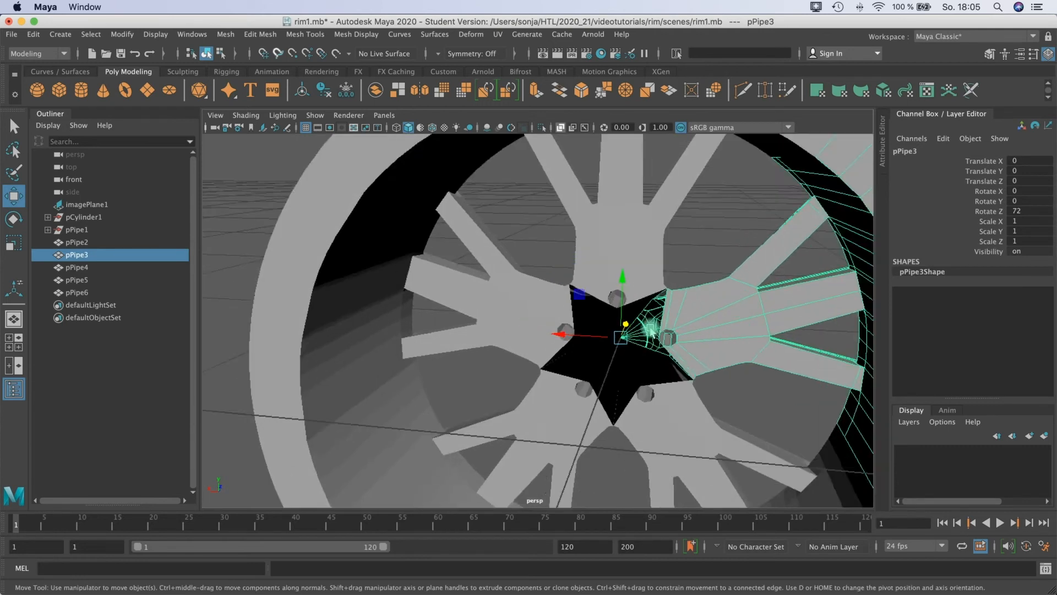
{"action": "middle_click_drag", "start_coordinate": [639, 327], "coordinate": [573, 313], "text": "alt"}
{"action": "left_click_drag", "start_coordinate": [573, 314], "coordinate": [557, 283], "text": "alt"}
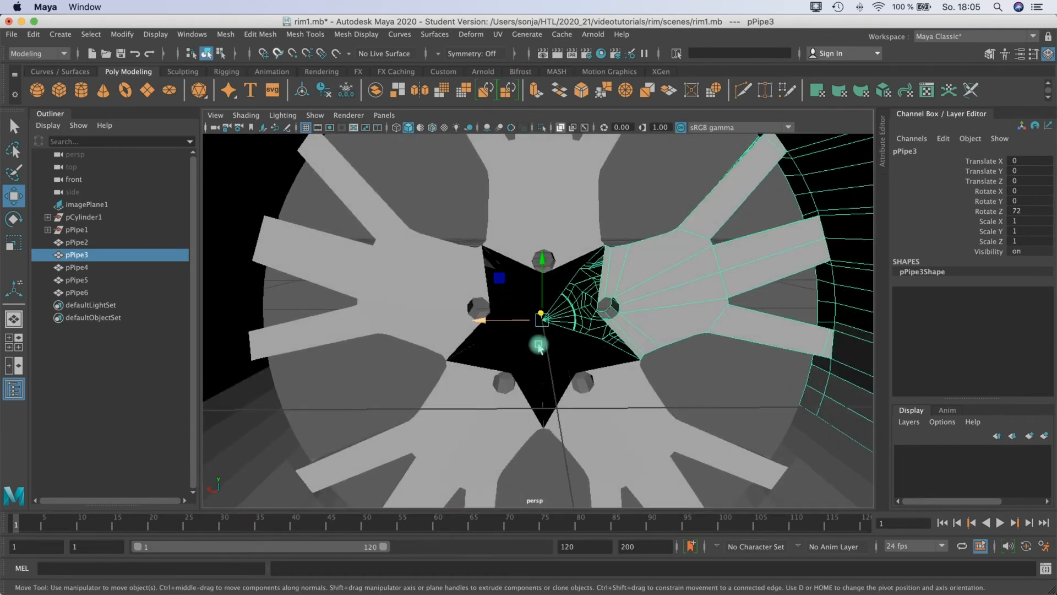
{"action": "left_click_drag", "start_coordinate": [525, 355], "coordinate": [490, 239], "text": "alt"}
Step: Select all five rim segments and inspect the complete rim with smooth mesh preview turned on
{"action": "left_click", "coordinate": [489, 283]}
{"action": "left_click", "coordinate": [491, 279]}
{"action": "scroll", "coordinate": [500, 274], "scroll_direction": "down", "scroll_amount": 5}
{"action": "left_click", "coordinate": [462, 305], "text": "shift"}
{"action": "left_click", "coordinate": [521, 374], "text": "shift"}
{"action": "left_click", "coordinate": [572, 370], "text": "shift"}
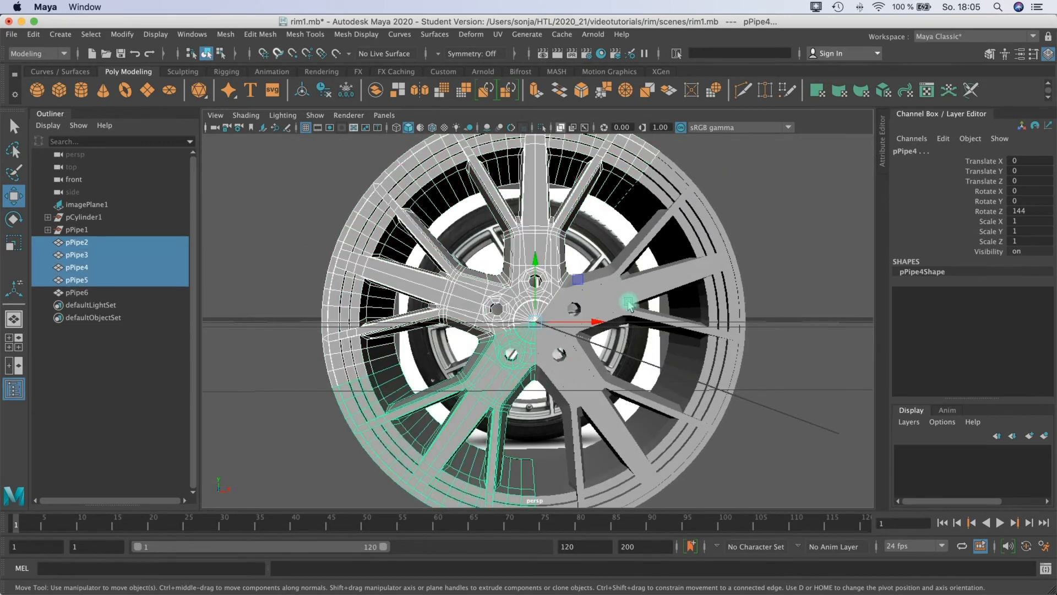
{"action": "left_click", "coordinate": [627, 302], "text": "shift"}
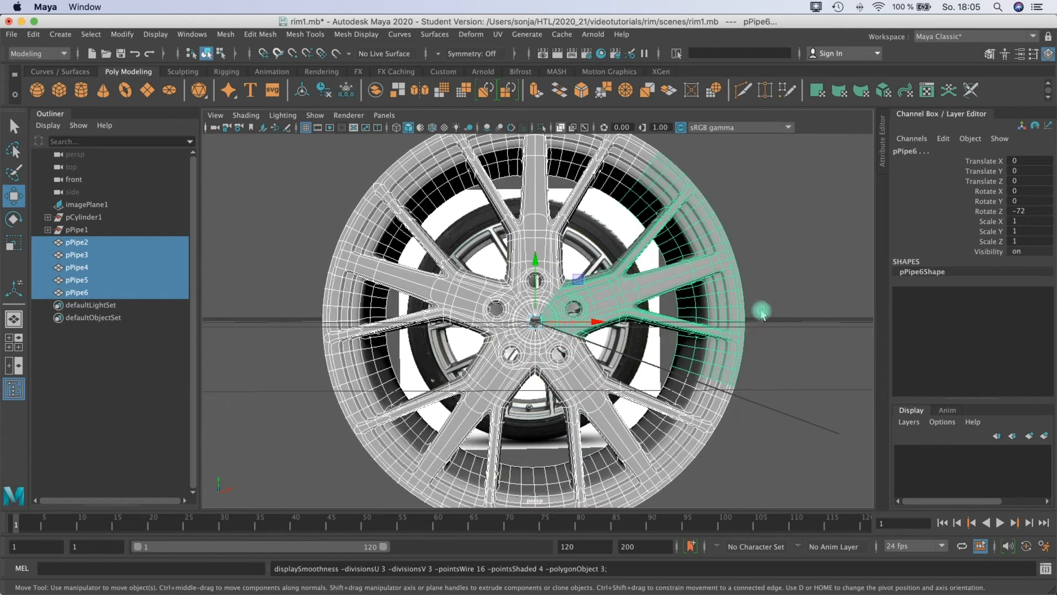
{"action": "left_click", "coordinate": [625, 338]}
{"action": "left_click_drag", "start_coordinate": [589, 329], "coordinate": [520, 362], "text": "alt"}
{"action": "scroll", "coordinate": [520, 361], "scroll_direction": "up", "scroll_amount": 5}
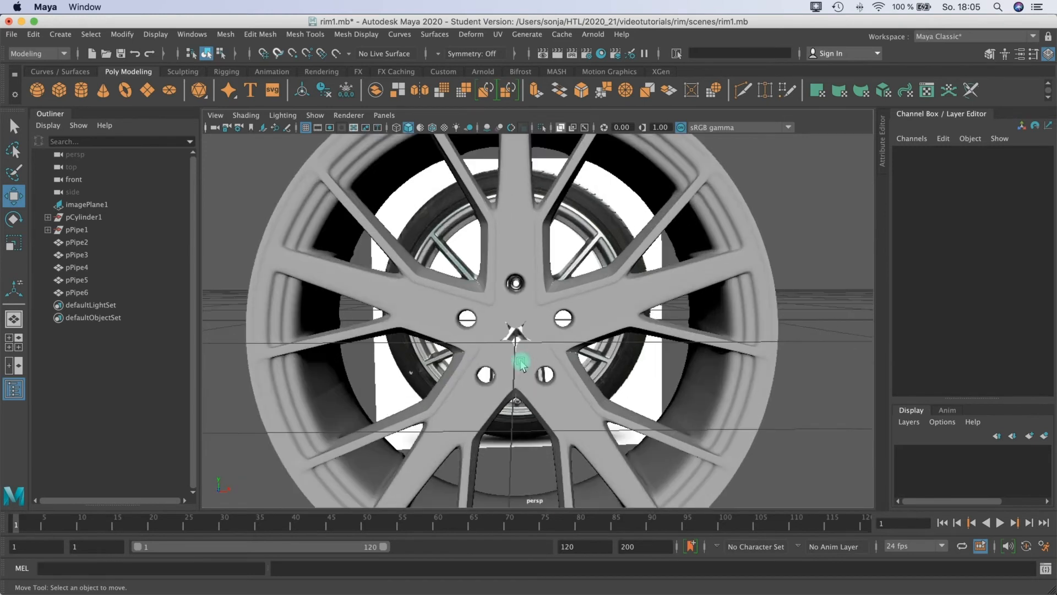
Step: Turn off smooth mesh preview on each of the five rim segments
{"action": "left_click", "coordinate": [553, 354]}
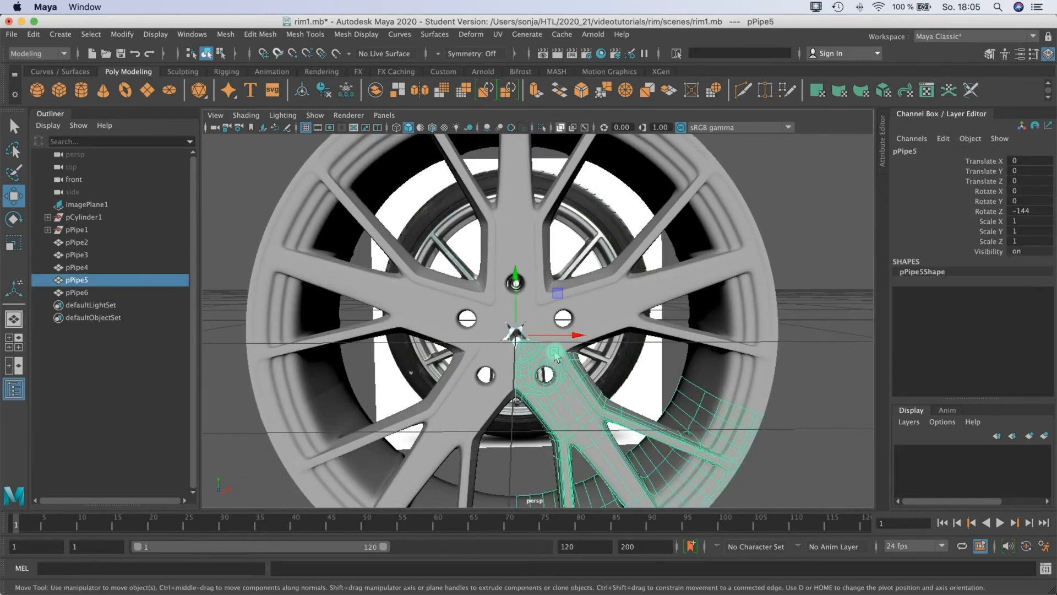
{"action": "key", "text": "1"}
{"action": "left_click", "coordinate": [546, 321]}
{"action": "key", "text": "1"}
{"action": "left_click", "coordinate": [480, 333]}
{"action": "key", "text": "1"}
{"action": "left_click", "coordinate": [491, 389]}
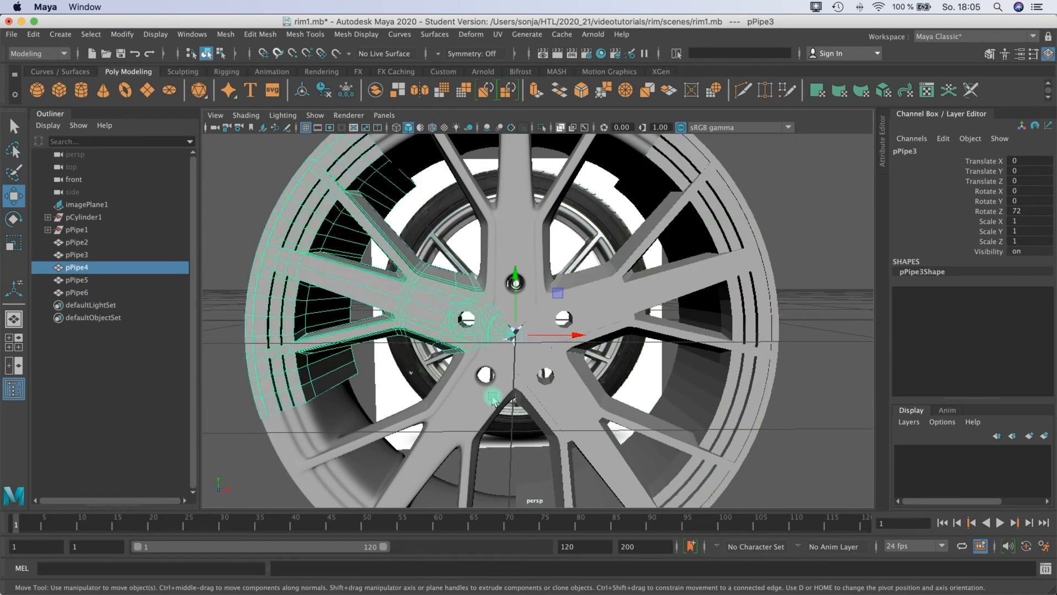
{"action": "key", "text": "1"}
{"action": "left_click", "coordinate": [549, 389]}
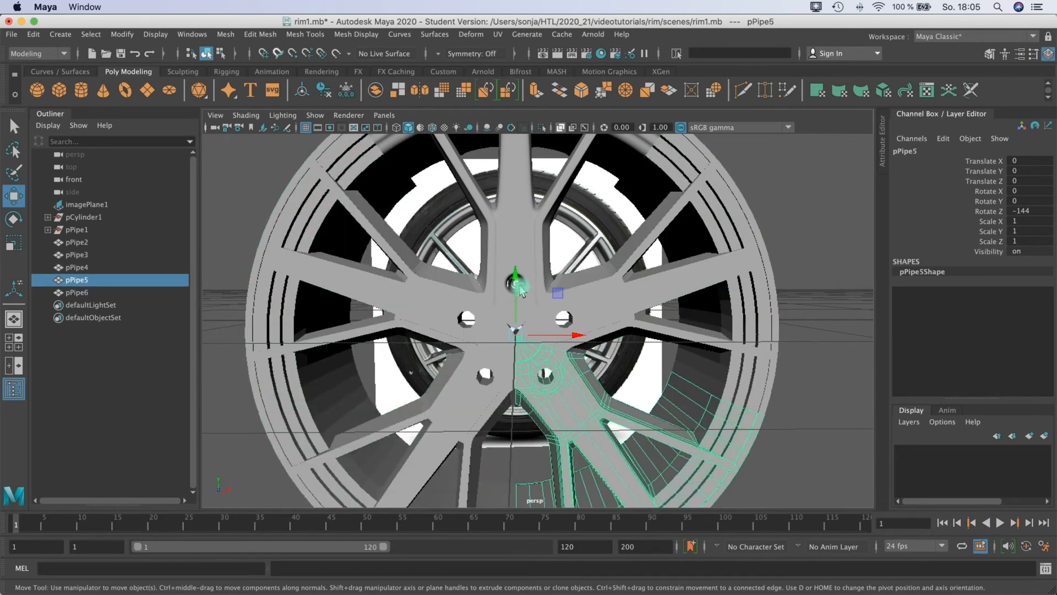
{"action": "left_click", "coordinate": [436, 312]}
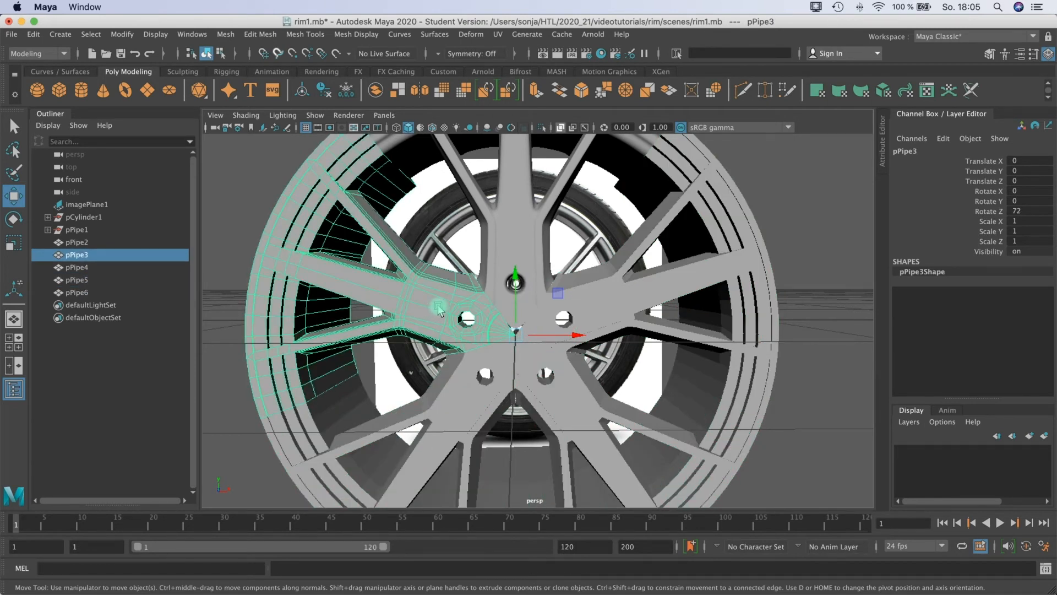
{"action": "left_click_drag", "start_coordinate": [439, 202], "coordinate": [451, 160], "text": "alt"}
{"action": "left_click", "coordinate": [451, 160]}
{"action": "key", "text": "1"}
Step: Delete the four duplicated rim segments and select the original upper segment
{"action": "left_click_drag", "start_coordinate": [519, 200], "coordinate": [741, 264], "text": "alt"}
{"action": "scroll", "coordinate": [561, 286], "scroll_direction": "down", "scroll_amount": 3}
{"action": "left_click_drag", "start_coordinate": [558, 286], "coordinate": [638, 229], "text": "alt"}
{"action": "left_click", "coordinate": [671, 277]}
{"action": "key", "text": "Delete"}
{"action": "left_click", "coordinate": [618, 413]}
{"action": "key", "text": "Delete"}
{"action": "left_click", "coordinate": [495, 414]}
{"action": "key", "text": "Delete"}
{"action": "left_click", "coordinate": [405, 275]}
{"action": "key", "text": "Delete"}
{"action": "left_click", "coordinate": [513, 262]}
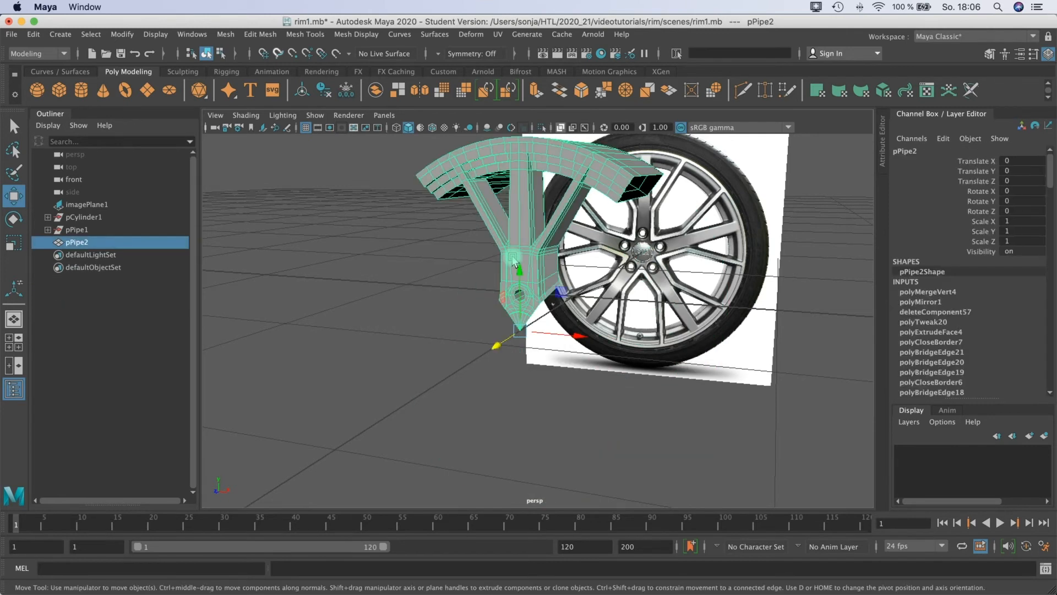
Step: Inspect the original segment's spokes and rim junctions, briefly using smooth mesh preview to judge the edges
{"action": "left_click_drag", "start_coordinate": [514, 262], "coordinate": [430, 298], "text": "alt"}
{"action": "scroll", "coordinate": [531, 252], "scroll_direction": "up", "scroll_amount": 10}
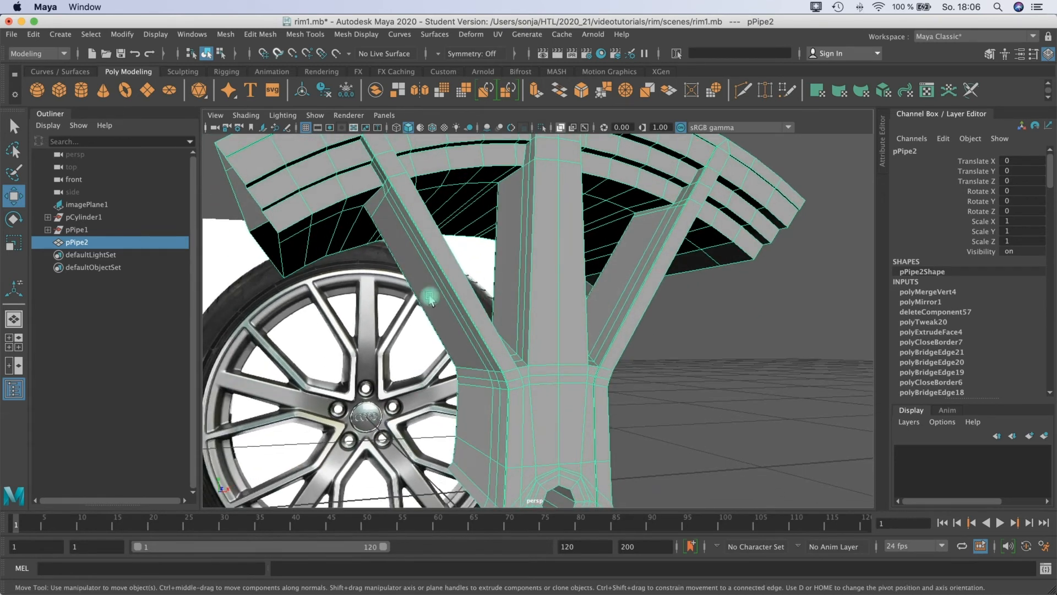
{"action": "scroll", "coordinate": [504, 287], "scroll_direction": "up", "scroll_amount": 10}
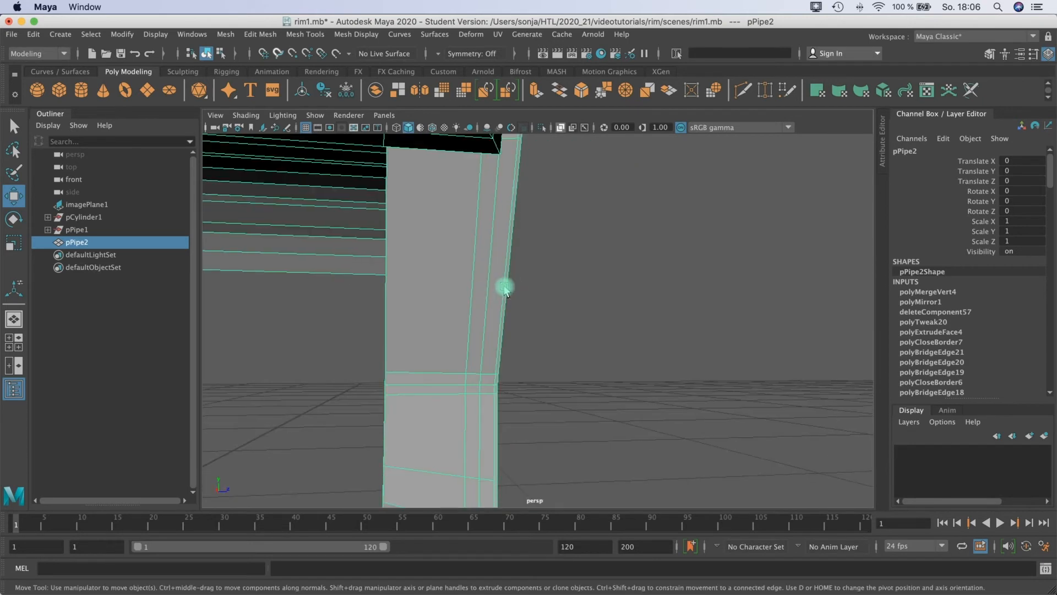
{"action": "scroll", "coordinate": [482, 317], "scroll_direction": "down", "scroll_amount": 5}
{"action": "key", "text": "3"}
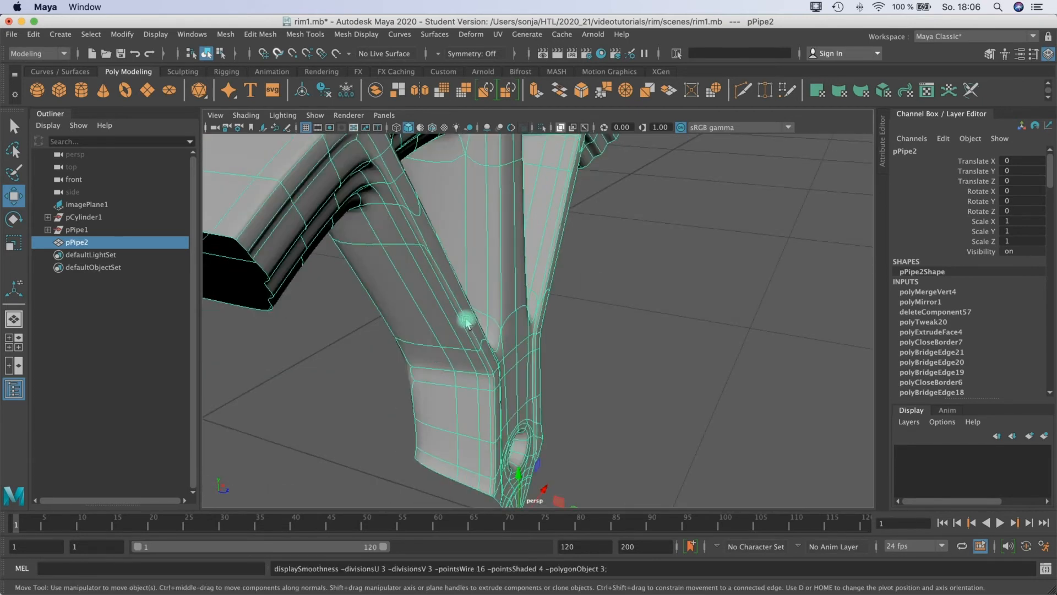
{"action": "left_click_drag", "start_coordinate": [457, 303], "coordinate": [421, 292], "text": "alt"}
{"action": "key", "text": "1"}
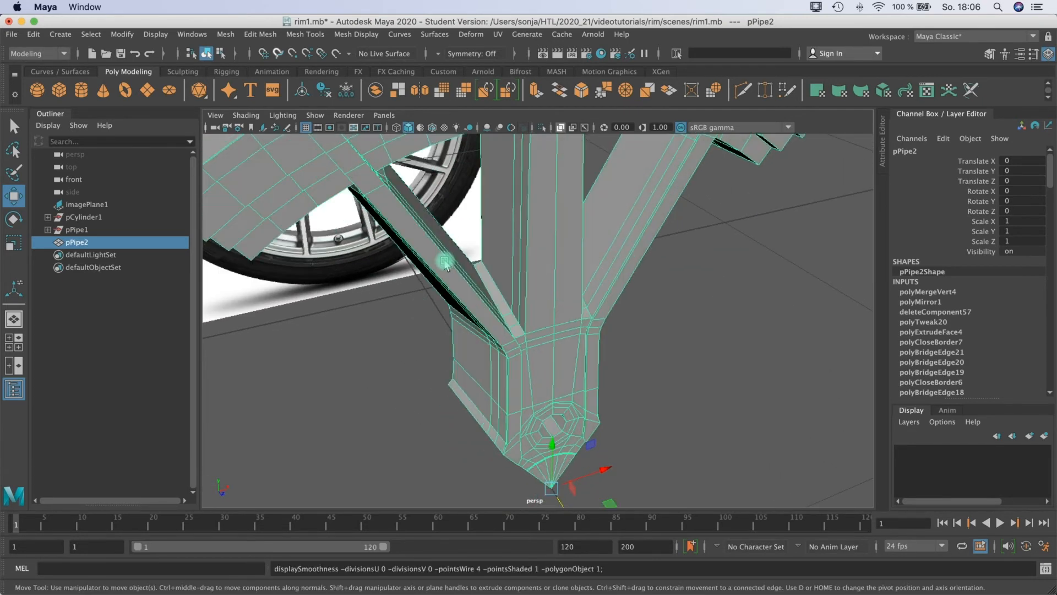
{"action": "middle_click_drag", "start_coordinate": [444, 260], "coordinate": [401, 294], "text": "alt"}
{"action": "mouse_move", "coordinate": [401, 294]}
{"action": "left_mouse_down", "text": "alt"}
{"action": "mouse_move", "coordinate": [378, 278]}
{"action": "mouse_move", "coordinate": [510, 342]}
{"action": "mouse_move", "coordinate": [413, 299]}
{"action": "left_mouse_up", "text": "alt"}
{"action": "middle_click_drag", "start_coordinate": [413, 300], "coordinate": [447, 313], "text": "alt"}
{"action": "left_click_drag", "start_coordinate": [447, 312], "coordinate": [642, 138], "text": "alt"}
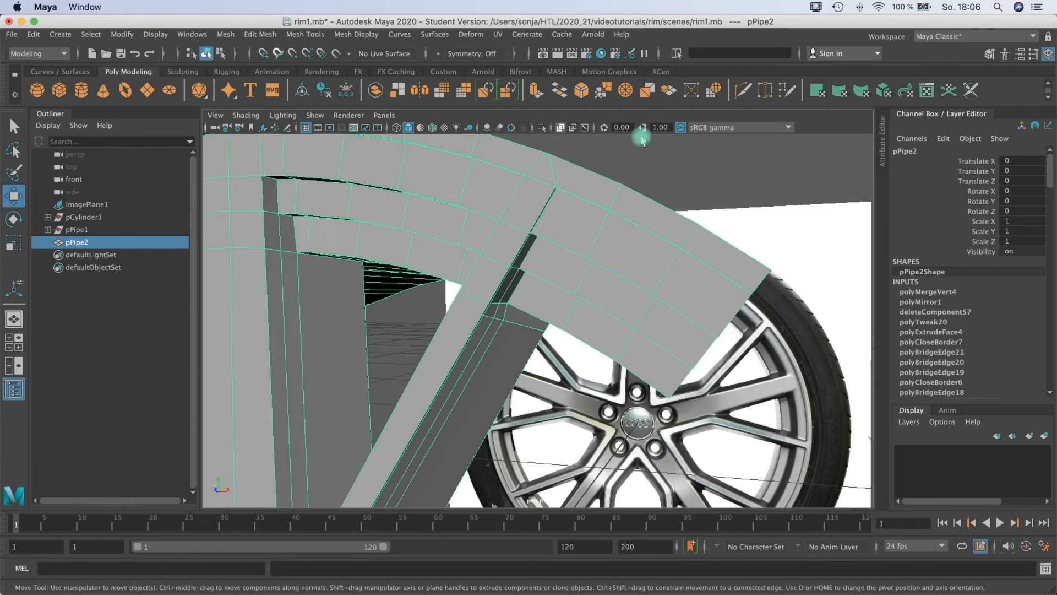
Step: Use Multi-Cut to add an edge across the front face of the diagonal spokes just below the rim band
{"action": "left_click", "coordinate": [483, 320]}
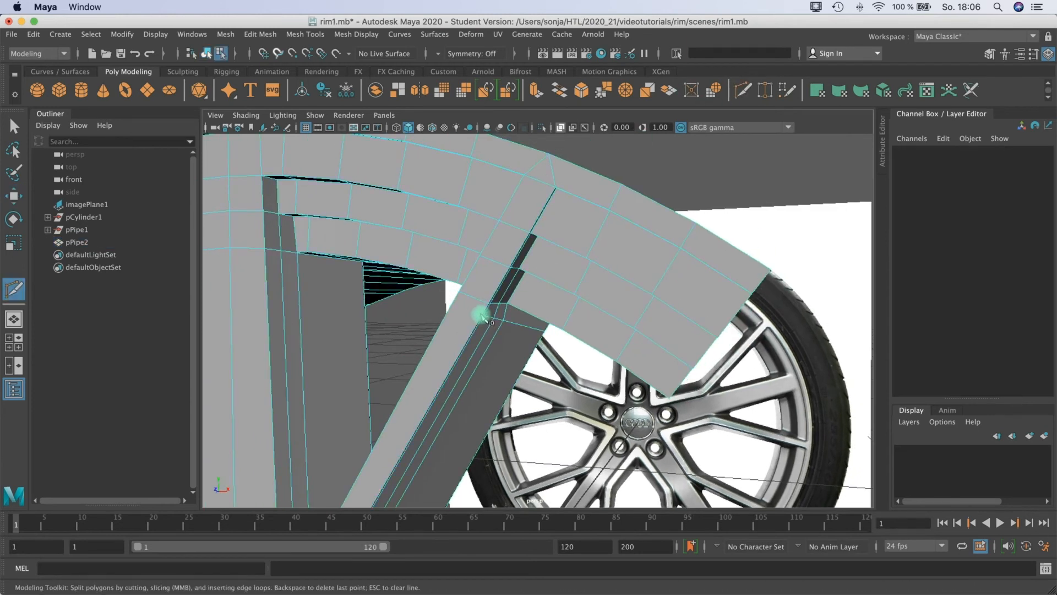
{"action": "left_click_drag", "start_coordinate": [468, 342], "coordinate": [433, 320], "text": "alt"}
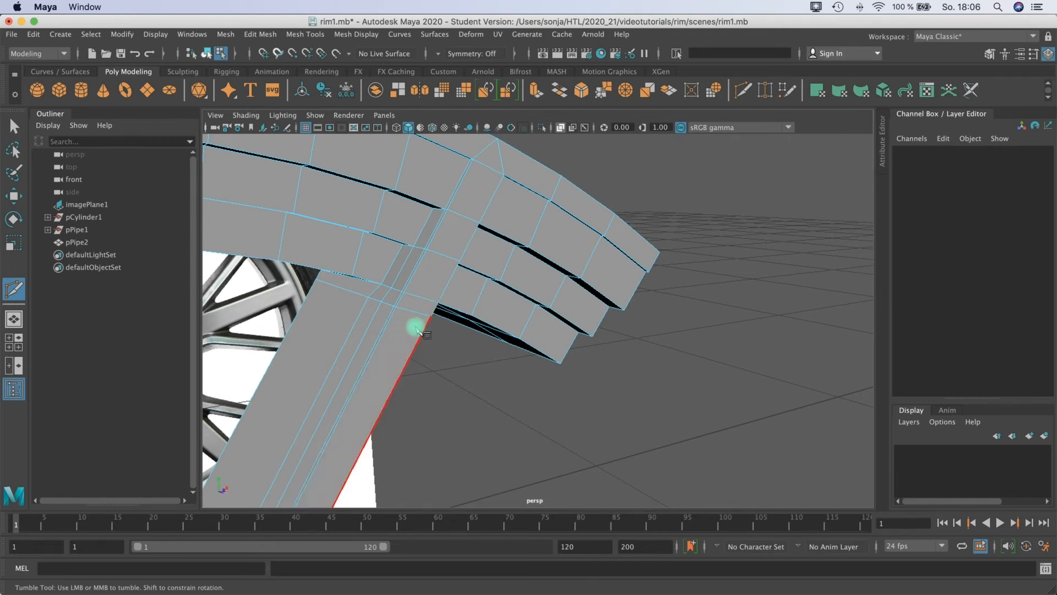
{"action": "key", "text": "3"}
{"action": "left_click_drag", "start_coordinate": [439, 345], "coordinate": [472, 230], "text": "alt"}
{"action": "right_click_drag", "start_coordinate": [472, 229], "coordinate": [533, 303], "text": "alt"}
{"action": "middle_click_drag", "start_coordinate": [533, 303], "coordinate": [348, 304], "text": "alt"}
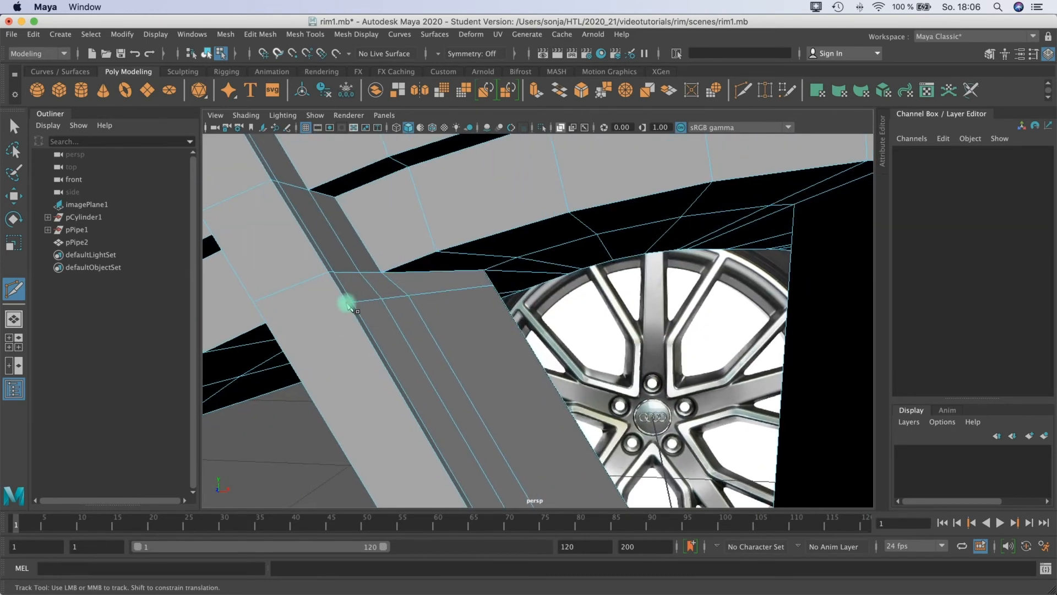
{"action": "left_click_drag", "start_coordinate": [379, 333], "coordinate": [501, 238], "text": "alt"}
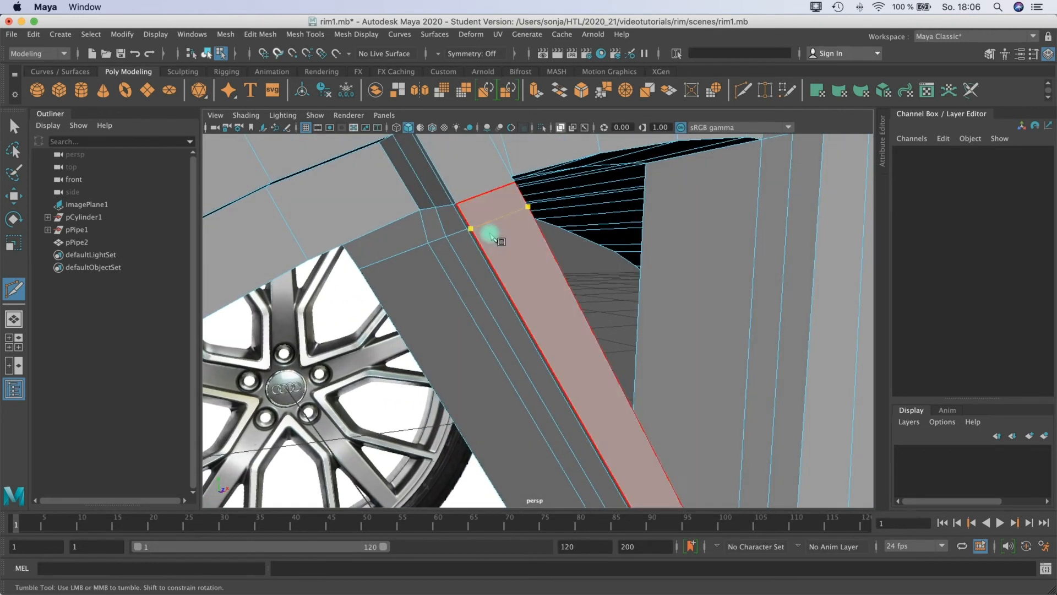
{"action": "key", "text": "3"}
{"action": "mouse_move", "coordinate": [531, 303]}
{"action": "left_mouse_down", "text": "alt"}
{"action": "mouse_move", "coordinate": [425, 252]}
{"action": "mouse_move", "coordinate": [533, 295]}
{"action": "mouse_move", "coordinate": [448, 307]}
{"action": "mouse_move", "coordinate": [532, 303]}
{"action": "left_mouse_up", "text": "alt"}
{"action": "right_click_drag", "start_coordinate": [531, 302], "coordinate": [616, 277], "text": "alt"}
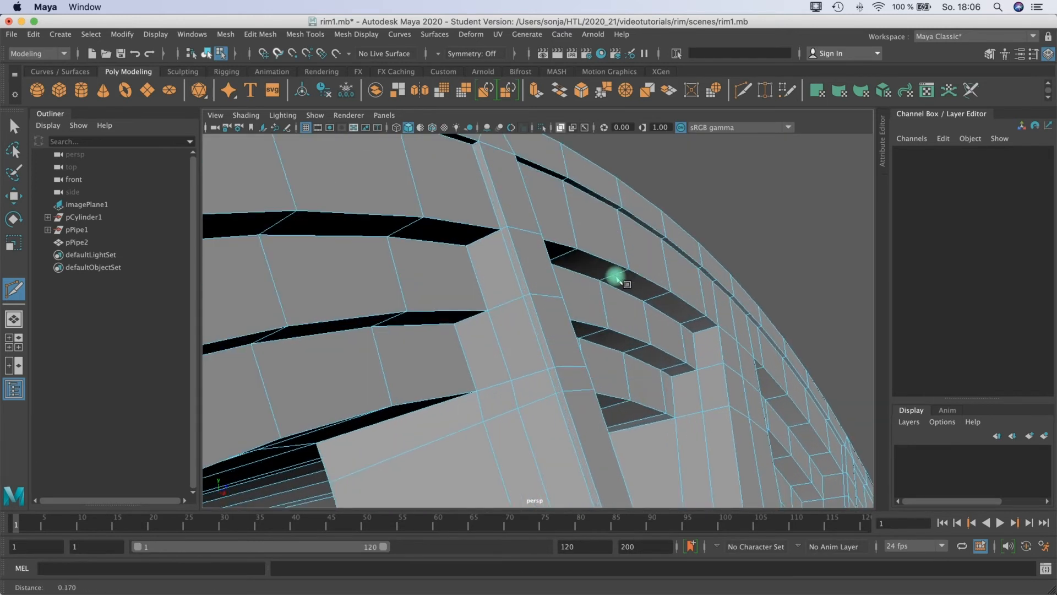
Step: Insert supporting edge loops along the diagonal spoke's front corner at the rim and check the result in smooth preview
{"action": "left_click", "coordinate": [304, 35]}
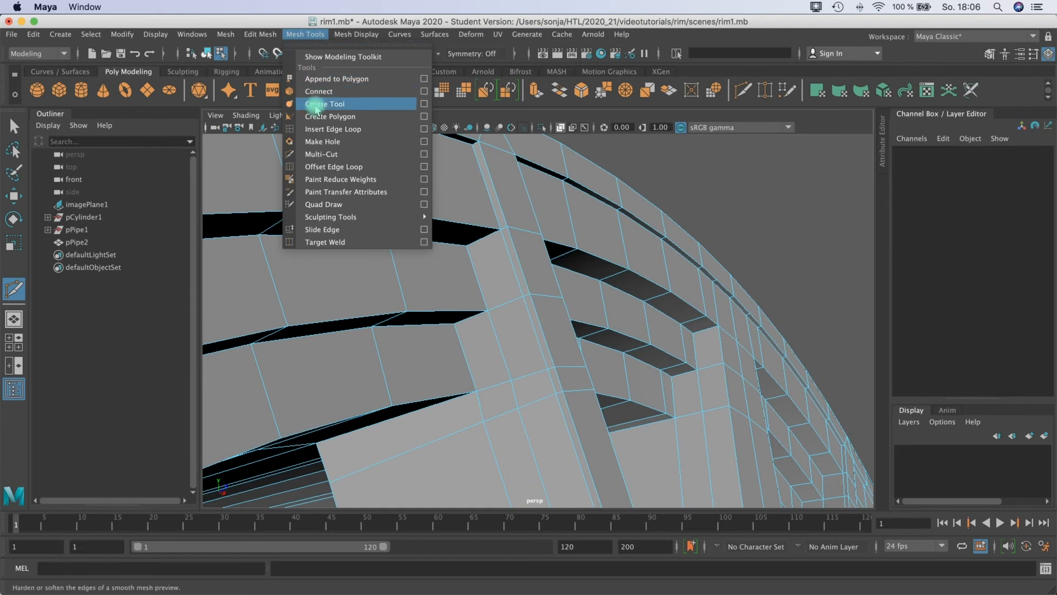
{"action": "left_click", "coordinate": [359, 130]}
{"action": "left_click_drag", "start_coordinate": [436, 183], "coordinate": [447, 190], "text": "alt"}
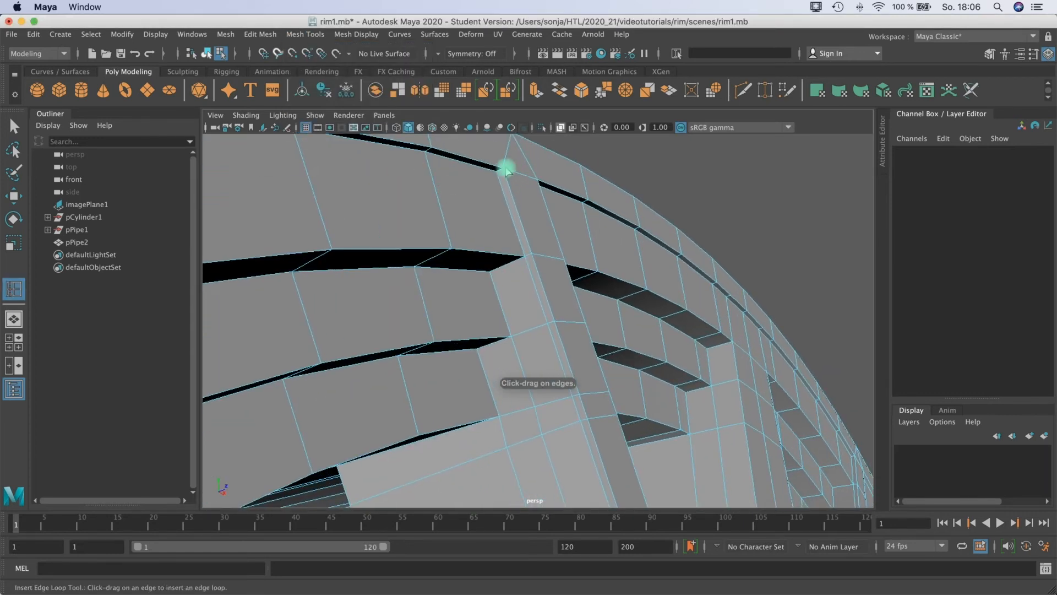
{"action": "middle_click_drag", "start_coordinate": [512, 183], "coordinate": [532, 221], "text": "alt"}
{"action": "right_click_drag", "start_coordinate": [528, 182], "coordinate": [569, 172], "text": "alt"}
{"action": "left_click_drag", "start_coordinate": [532, 176], "coordinate": [527, 183]}
{"action": "key", "text": "3"}
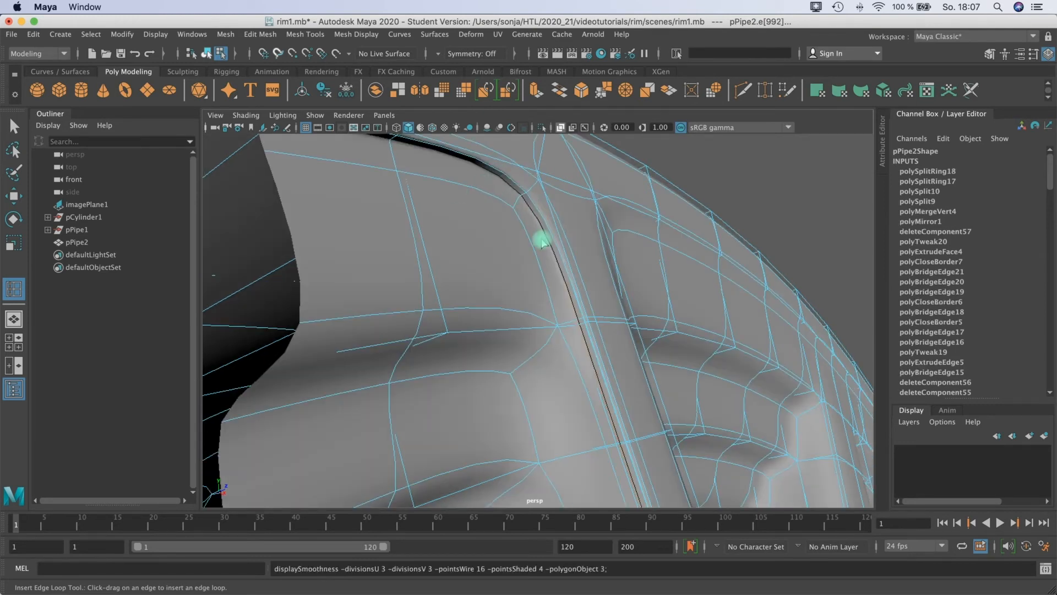
{"action": "key", "text": "1"}
Step: Insert supporting edge loops along the diagonal spoke's front edge at the rim band and check them in smooth preview
{"action": "left_click_drag", "start_coordinate": [565, 297], "coordinate": [599, 272], "text": "alt"}
{"action": "middle_click_drag", "start_coordinate": [600, 271], "coordinate": [446, 345], "text": "alt"}
{"action": "left_click_drag", "start_coordinate": [446, 345], "coordinate": [489, 299], "text": "alt"}
{"action": "scroll", "coordinate": [465, 288], "scroll_direction": "up", "scroll_amount": 5}
{"action": "middle_click_drag", "start_coordinate": [356, 210], "coordinate": [393, 185], "text": "alt"}
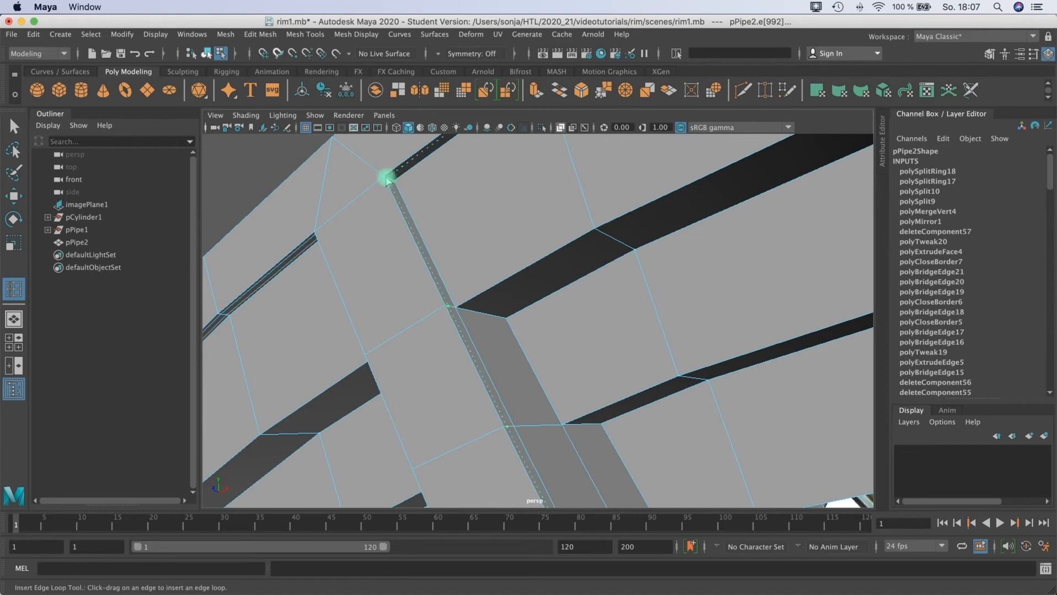
{"action": "left_click", "coordinate": [392, 182]}
{"action": "left_click", "coordinate": [392, 182]}
{"action": "key", "text": "3"}
{"action": "left_click_drag", "start_coordinate": [474, 283], "coordinate": [504, 295], "text": "alt"}
{"action": "right_click_drag", "start_coordinate": [505, 295], "coordinate": [406, 302], "text": "alt"}
{"action": "left_click_drag", "start_coordinate": [406, 302], "coordinate": [477, 307], "text": "alt"}
{"action": "middle_click_drag", "start_coordinate": [476, 307], "coordinate": [415, 299], "text": "alt"}
{"action": "right_click_drag", "start_coordinate": [415, 300], "coordinate": [399, 245], "text": "alt"}
Step: Insert supporting edge loops along the diagonal spoke's side faces where they meet the stepped rim grooves and check the smoothed shape
{"action": "key", "text": "1"}
{"action": "middle_click_drag", "start_coordinate": [399, 245], "coordinate": [479, 247], "text": "alt"}
{"action": "left_click_drag", "start_coordinate": [479, 248], "coordinate": [488, 247], "text": "alt"}
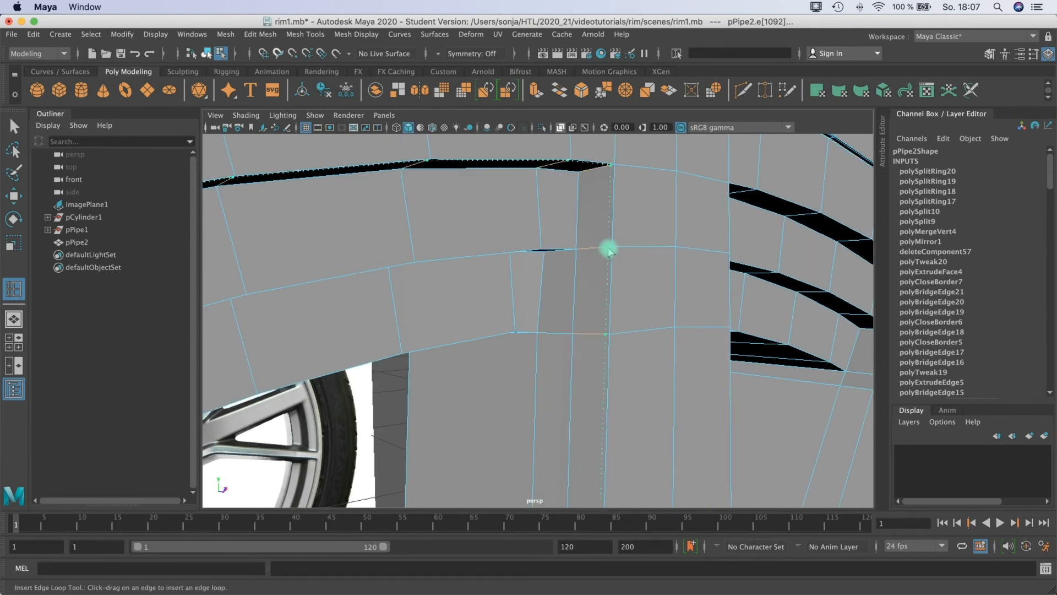
{"action": "right_click_drag", "start_coordinate": [608, 263], "coordinate": [542, 257], "text": "alt"}
{"action": "left_click_drag", "start_coordinate": [543, 257], "coordinate": [564, 238], "text": "alt"}
{"action": "scroll", "coordinate": [553, 265], "scroll_direction": "up", "scroll_amount": 5}
{"action": "middle_click_drag", "start_coordinate": [564, 238], "coordinate": [580, 261], "text": "alt"}
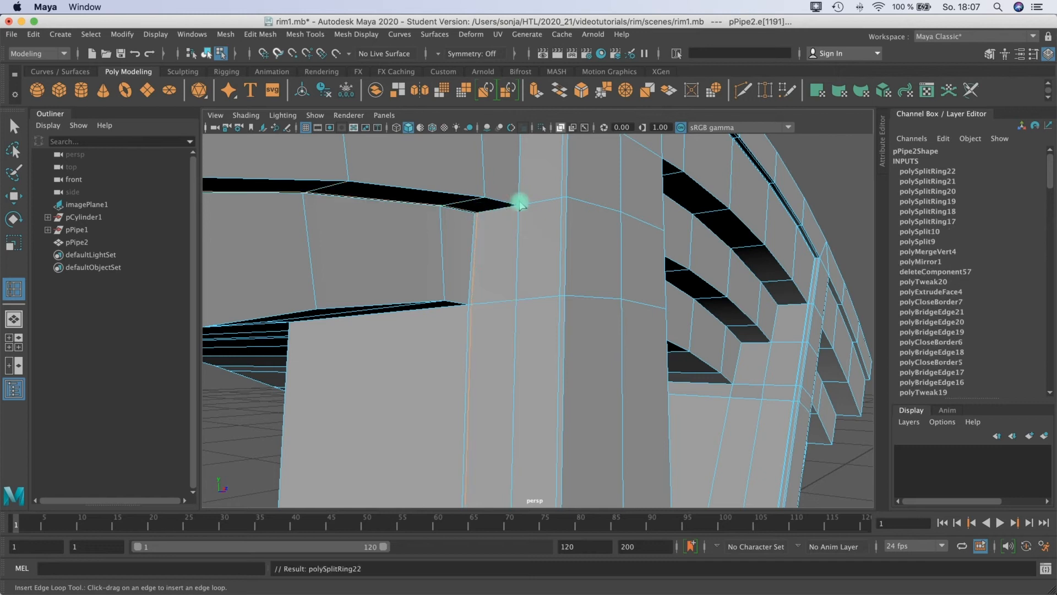
{"action": "left_click_drag", "start_coordinate": [512, 206], "coordinate": [514, 207]}
{"action": "middle_click_drag", "start_coordinate": [508, 193], "coordinate": [526, 220], "text": "alt"}
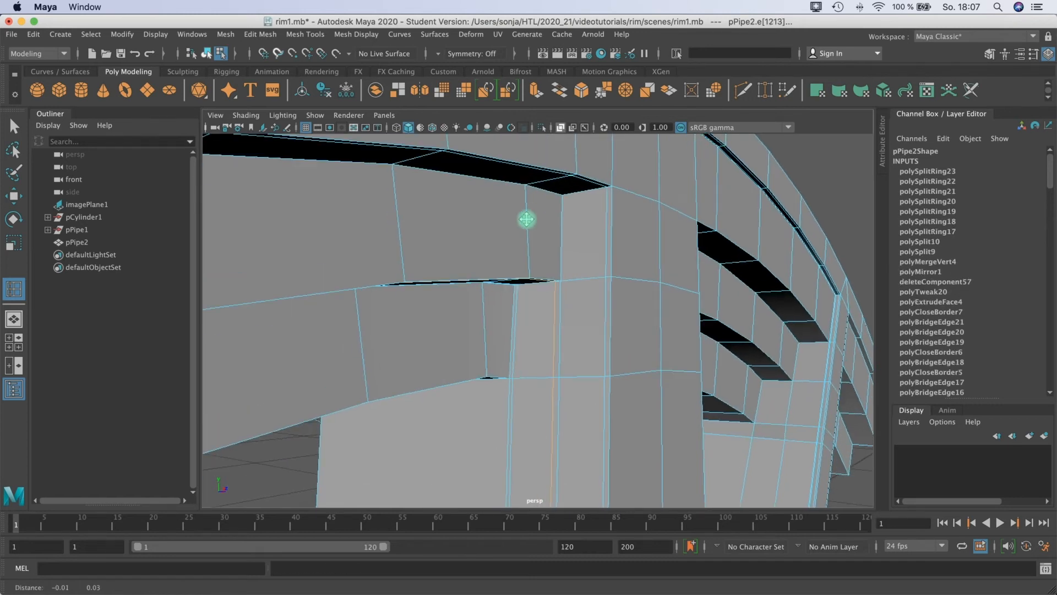
{"action": "left_click", "coordinate": [570, 246]}
{"action": "scroll", "coordinate": [565, 258], "scroll_direction": "down", "scroll_amount": 3}
{"action": "left_click_drag", "start_coordinate": [546, 309], "coordinate": [332, 348], "text": "alt"}
{"action": "middle_click_drag", "start_coordinate": [332, 349], "coordinate": [550, 231], "text": "alt"}
{"action": "left_click_drag", "start_coordinate": [574, 227], "coordinate": [541, 246], "text": "alt"}
{"action": "right_click_drag", "start_coordinate": [541, 250], "coordinate": [454, 253], "text": "alt"}
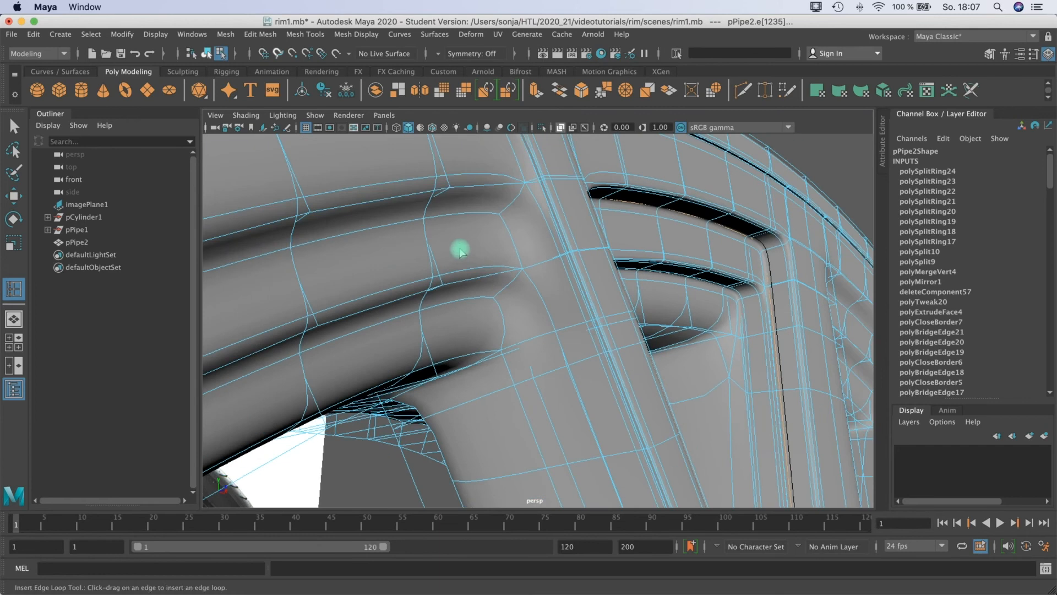
Step: Insert edge loops along the diagonal spoke's outer side and the rim's inner edge, then check the spokes in smooth preview
{"action": "key", "text": "1"}
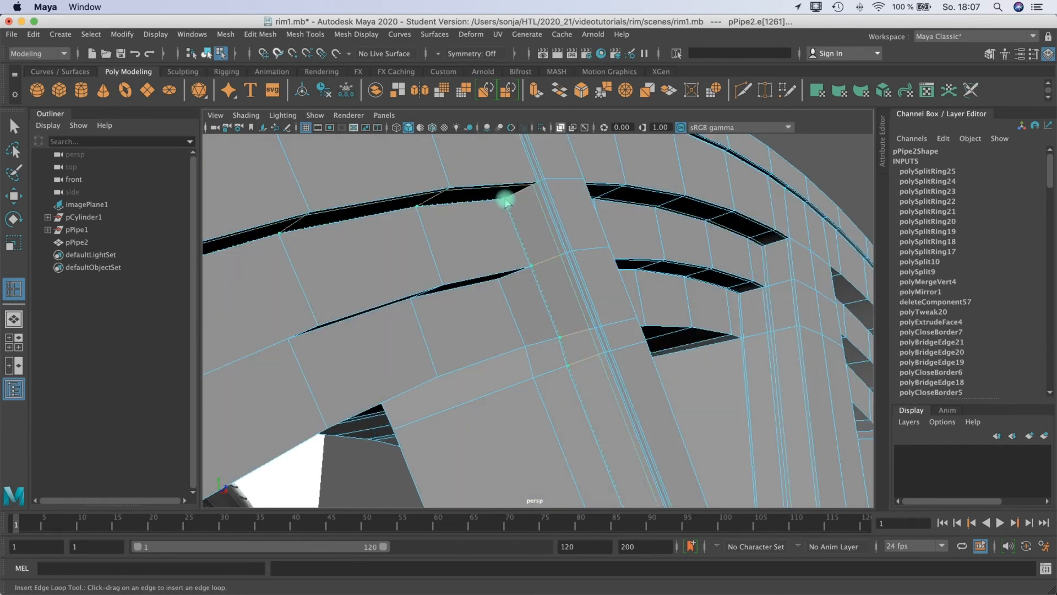
{"action": "left_click", "coordinate": [486, 263]}
{"action": "left_click_drag", "start_coordinate": [486, 264], "coordinate": [492, 398], "text": "alt"}
{"action": "left_click", "coordinate": [477, 346]}
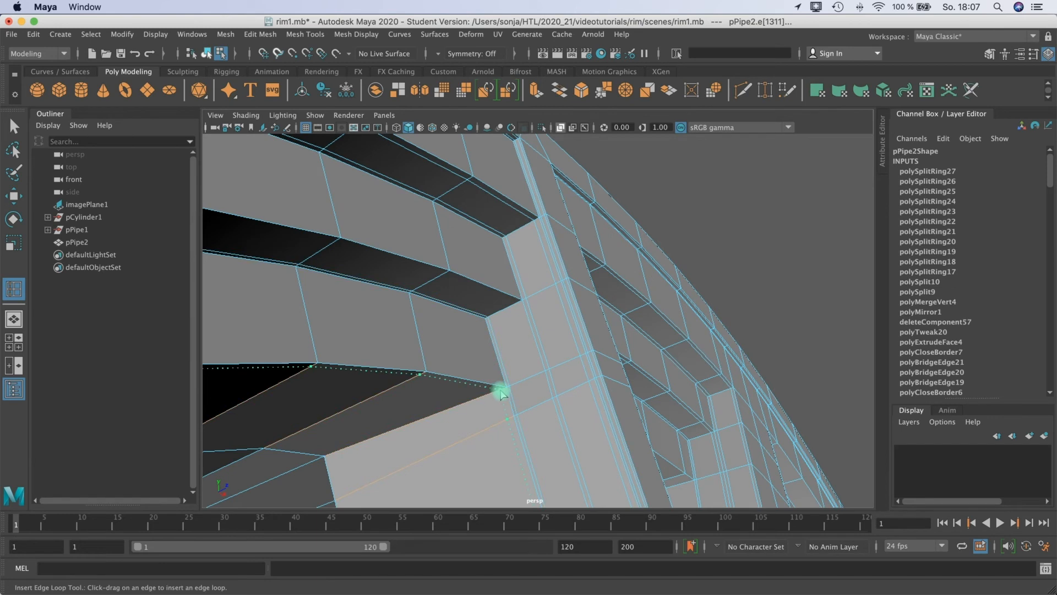
{"action": "mouse_move", "coordinate": [516, 258]}
{"action": "left_mouse_down", "text": "alt"}
{"action": "mouse_move", "coordinate": [501, 259]}
{"action": "mouse_move", "coordinate": [510, 262]}
{"action": "left_mouse_up", "text": "alt"}
{"action": "middle_click_drag", "start_coordinate": [510, 262], "coordinate": [559, 221], "text": "alt"}
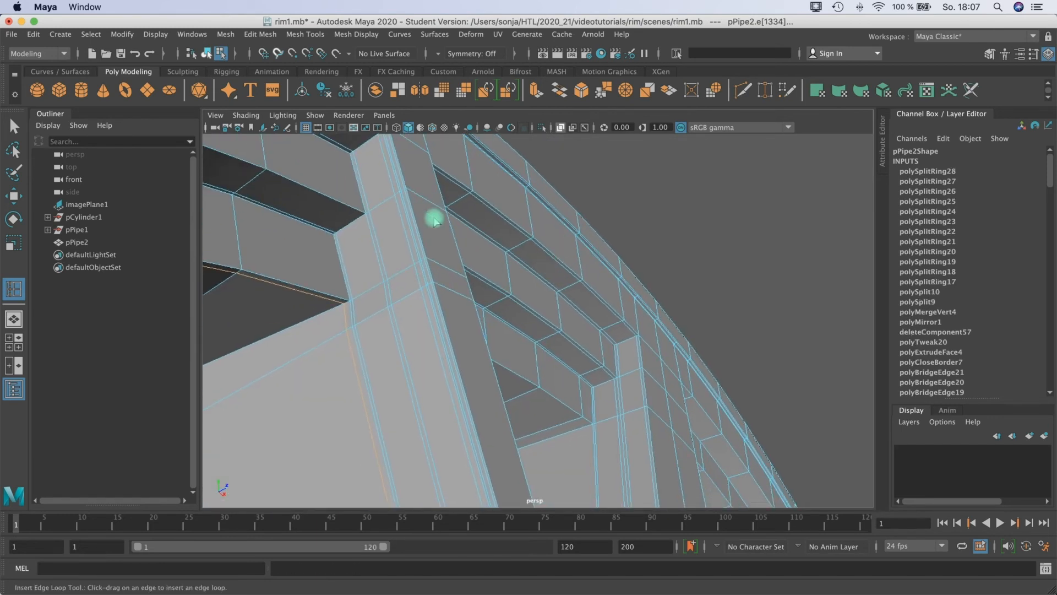
{"action": "scroll", "coordinate": [436, 229], "scroll_direction": "down", "scroll_amount": 3}
{"action": "key", "text": "3"}
{"action": "scroll", "coordinate": [407, 256], "scroll_direction": "up", "scroll_amount": 3}
{"action": "left_click_drag", "start_coordinate": [404, 257], "coordinate": [429, 361], "text": "alt"}
{"action": "middle_click_drag", "start_coordinate": [429, 361], "coordinate": [520, 360], "text": "alt"}
{"action": "left_click_drag", "start_coordinate": [521, 360], "coordinate": [485, 376], "text": "alt"}
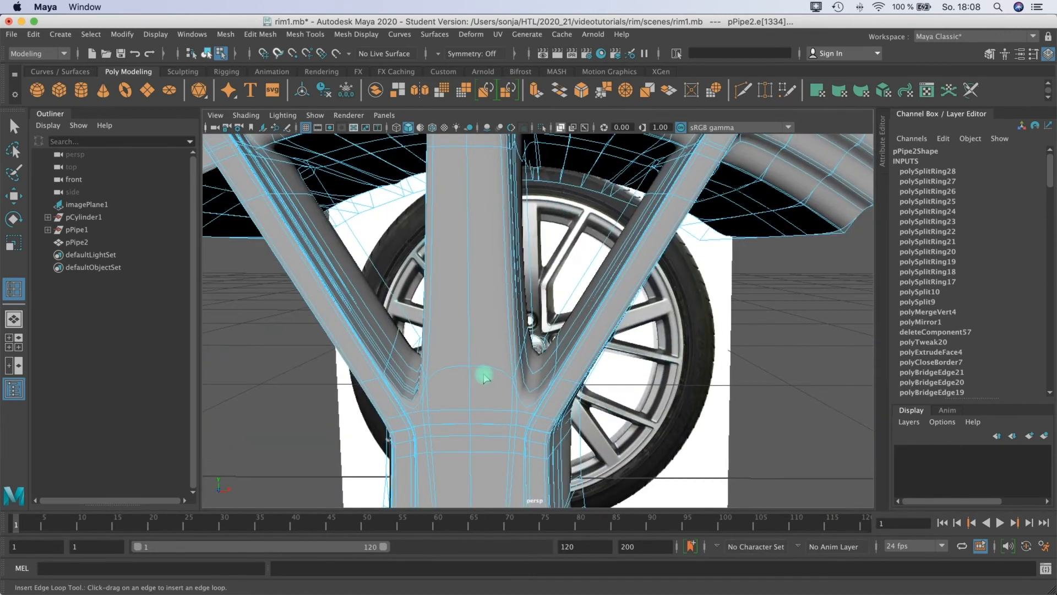
Step: In the front view, select all segment faces right of the vertical centre line and delete them
{"action": "key", "text": "q"}
{"action": "left_click", "coordinate": [497, 236]}
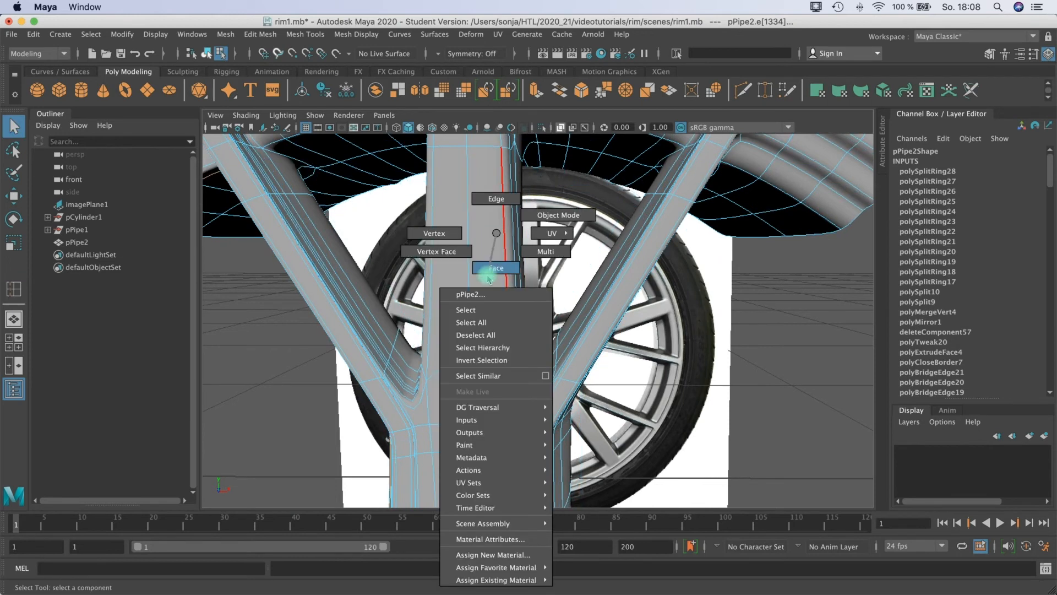
{"action": "right_click_drag", "start_coordinate": [496, 233], "coordinate": [489, 274]}
{"action": "scroll", "coordinate": [552, 275], "scroll_direction": "down", "scroll_amount": 10}
{"action": "left_click_drag", "start_coordinate": [545, 253], "coordinate": [542, 249], "text": "alt"}
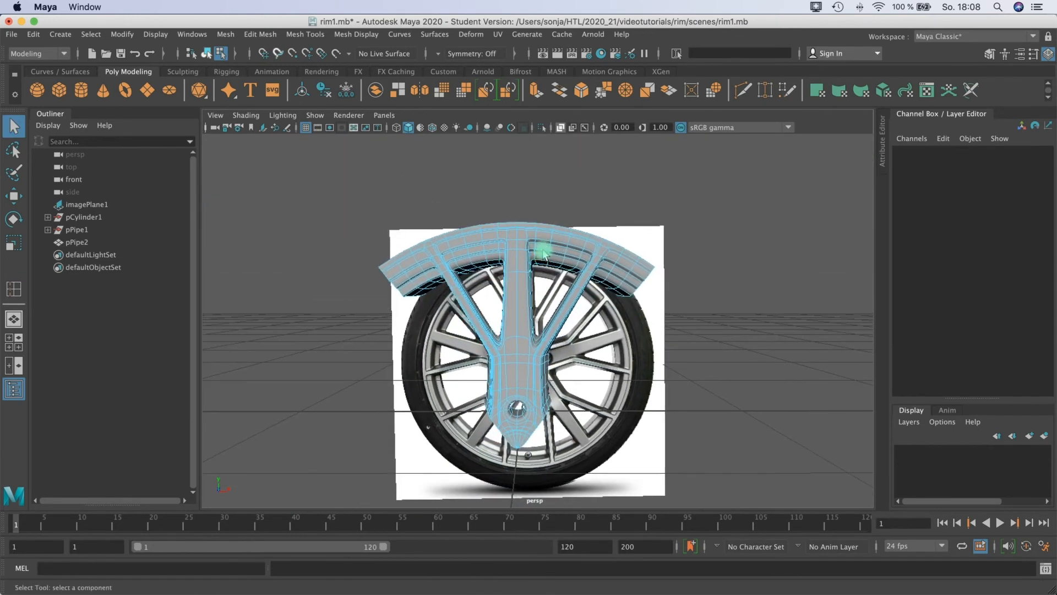
{"action": "key", "text": "space"}
{"action": "scroll", "coordinate": [338, 387], "scroll_direction": "down", "scroll_amount": 10}
{"action": "key", "text": "space"}
{"action": "scroll", "coordinate": [465, 287], "scroll_direction": "up", "scroll_amount": 5}
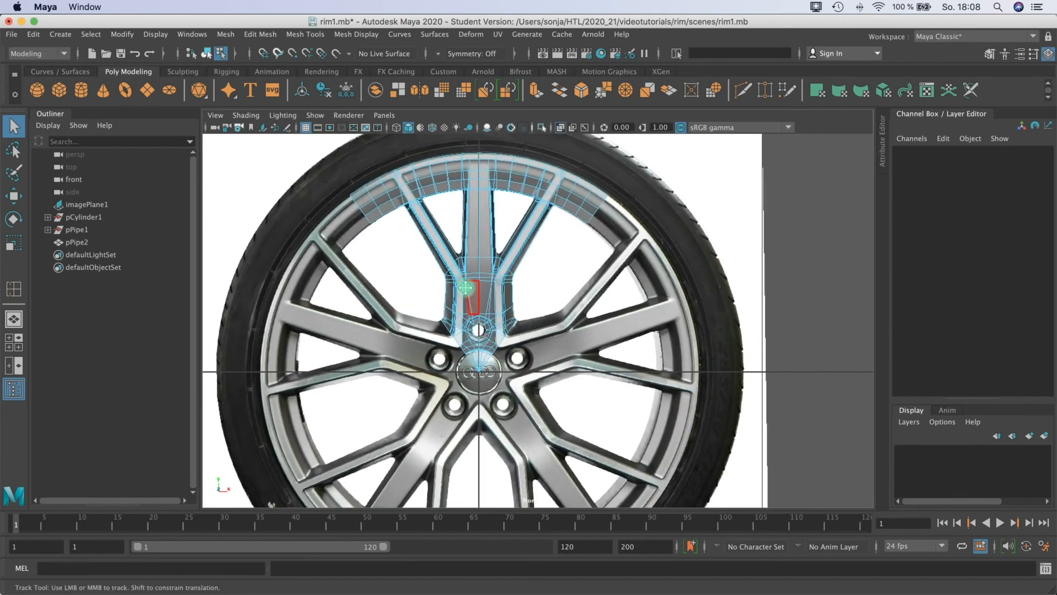
{"action": "middle_click_drag", "start_coordinate": [466, 287], "coordinate": [467, 306], "text": "alt"}
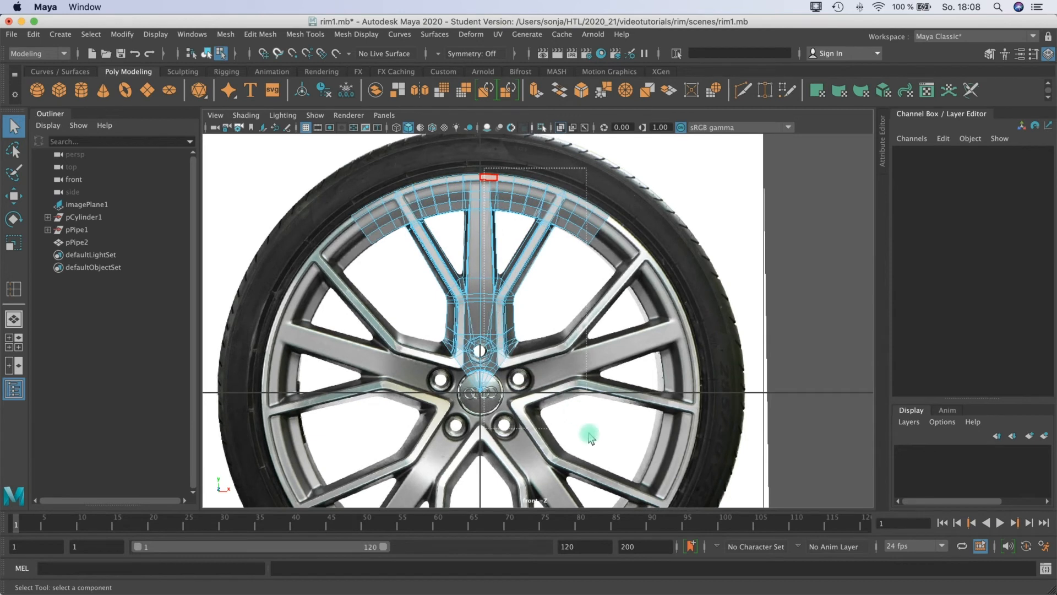
{"action": "left_click_drag", "start_coordinate": [589, 434], "coordinate": [588, 434]}
{"action": "scroll", "coordinate": [510, 383], "scroll_direction": "up", "scroll_amount": 8}
{"action": "middle_click_drag", "start_coordinate": [460, 284], "coordinate": [502, 170], "text": "alt"}
{"action": "scroll", "coordinate": [474, 269], "scroll_direction": "up", "scroll_amount": 6}
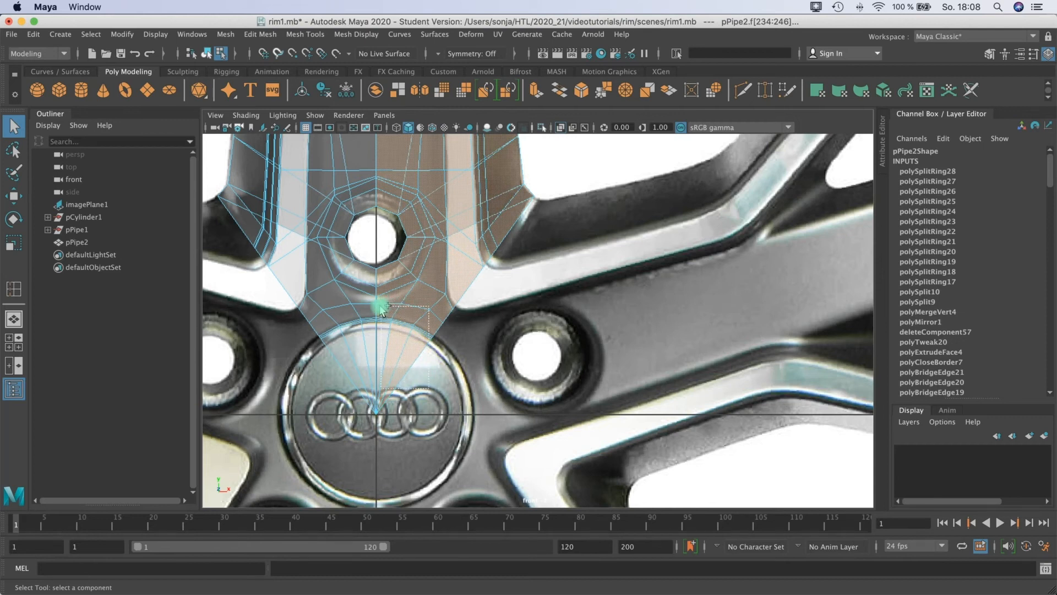
{"action": "key", "text": "Delete"}
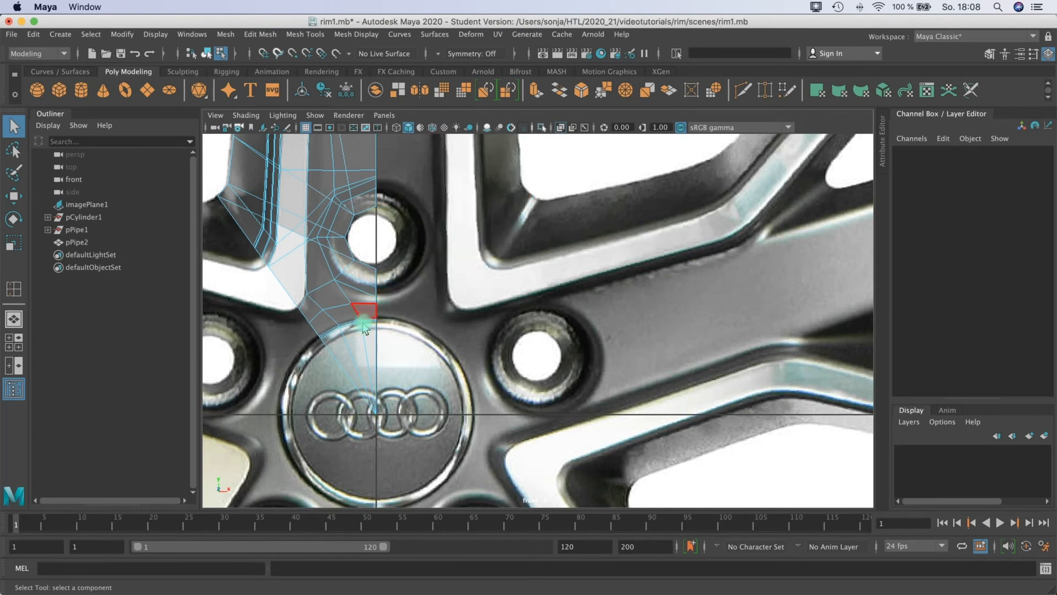
Step: Inspect the remaining half segment in the front view and smoothed in the perspective view
{"action": "scroll", "coordinate": [375, 239], "scroll_direction": "down", "scroll_amount": 12}
{"action": "middle_click_drag", "start_coordinate": [375, 240], "coordinate": [396, 272], "text": "alt"}
{"action": "scroll", "coordinate": [515, 298], "scroll_direction": "up", "scroll_amount": 8}
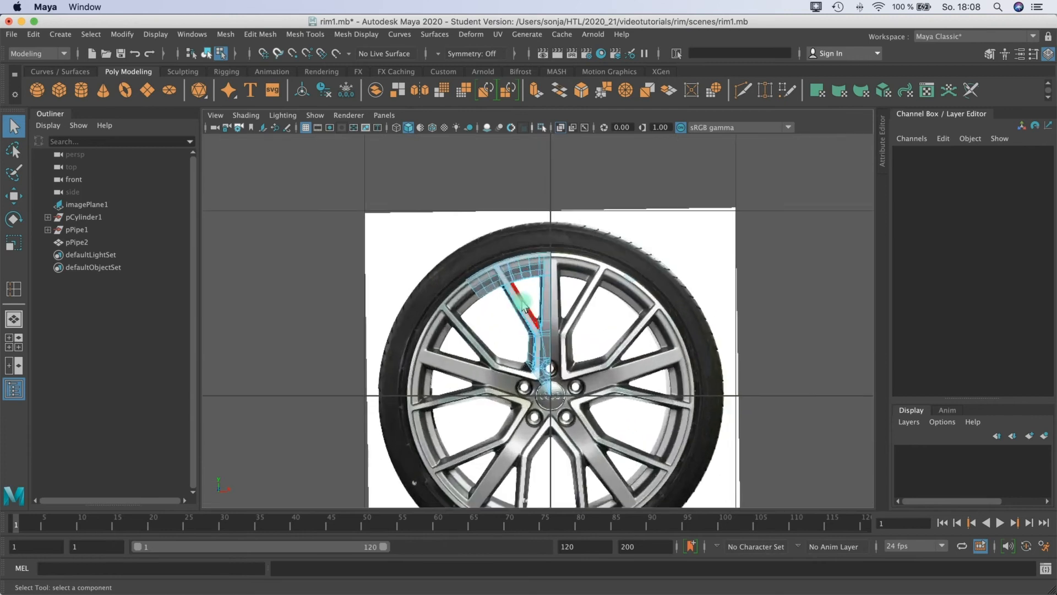
{"action": "scroll", "coordinate": [605, 198], "scroll_direction": "down", "scroll_amount": 3}
{"action": "key", "text": "space"}
{"action": "key", "text": "space"}
{"action": "key", "text": "3"}
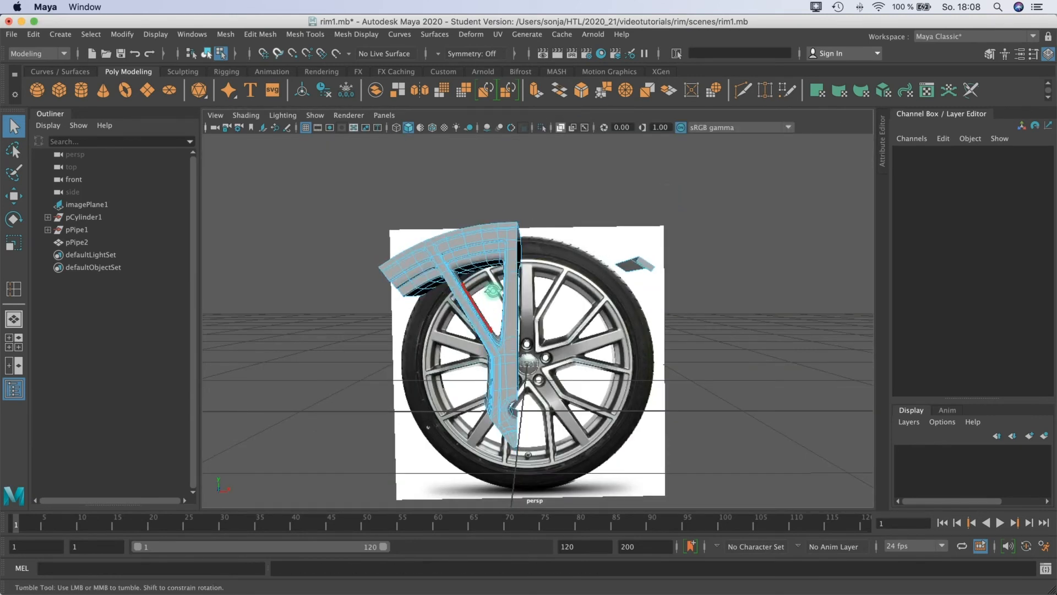
{"action": "left_click_drag", "start_coordinate": [493, 291], "coordinate": [496, 286], "text": "alt"}
{"action": "scroll", "coordinate": [496, 286], "scroll_direction": "up", "scroll_amount": 5}
{"action": "middle_click_drag", "start_coordinate": [522, 276], "coordinate": [573, 303], "text": "alt"}
{"action": "left_click_drag", "start_coordinate": [517, 244], "coordinate": [600, 262], "text": "alt"}
Step: Insert two supporting edge loops close to the rear edge of the rim barrel and review the half segment
{"action": "key", "text": "1"}
{"action": "left_click_drag", "start_coordinate": [424, 278], "coordinate": [444, 280], "text": "alt"}
{"action": "middle_click_drag", "start_coordinate": [444, 280], "coordinate": [528, 311], "text": "alt"}
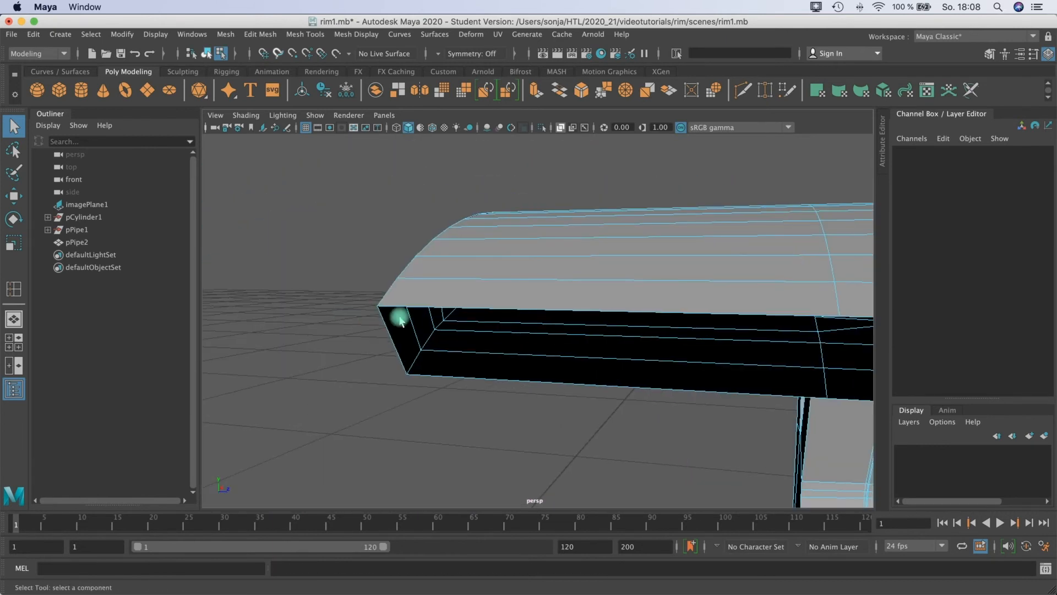
{"action": "left_click", "coordinate": [392, 309]}
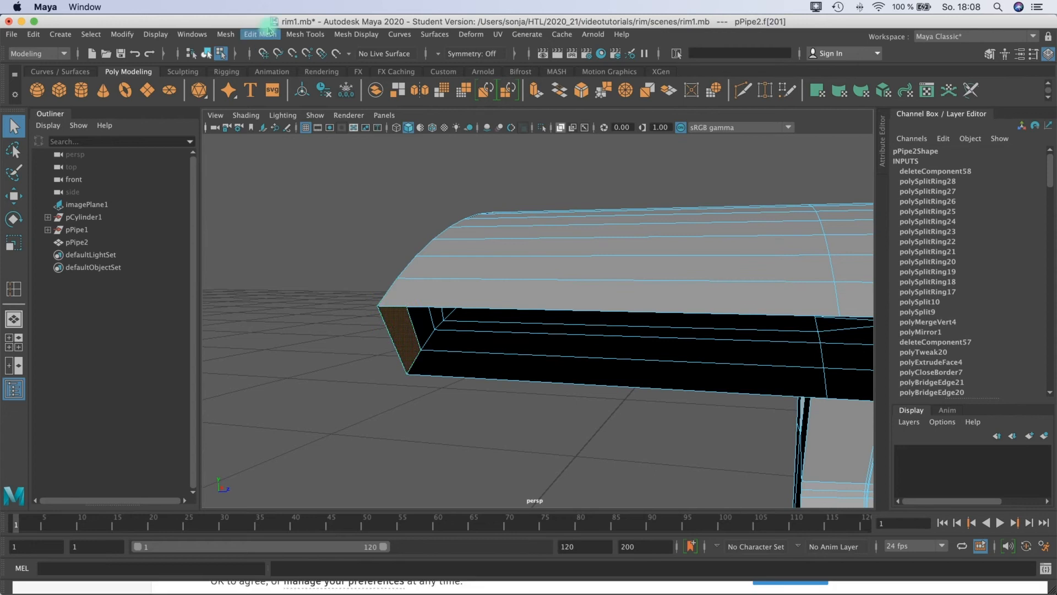
{"action": "left_click", "coordinate": [260, 34]}
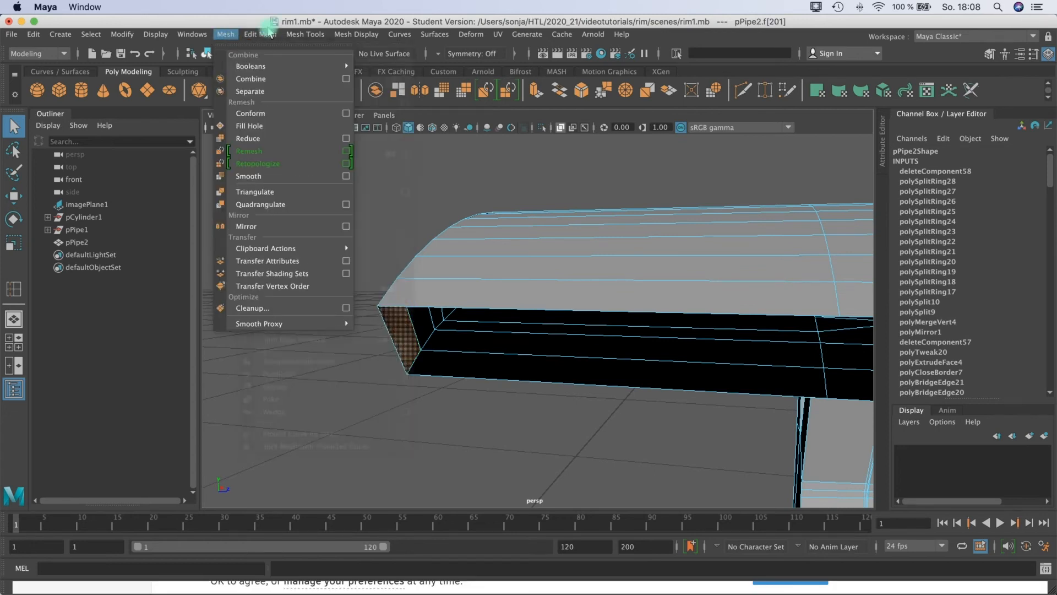
{"action": "mouse_move", "coordinate": [305, 35]}
{"action": "left_click", "coordinate": [324, 130]}
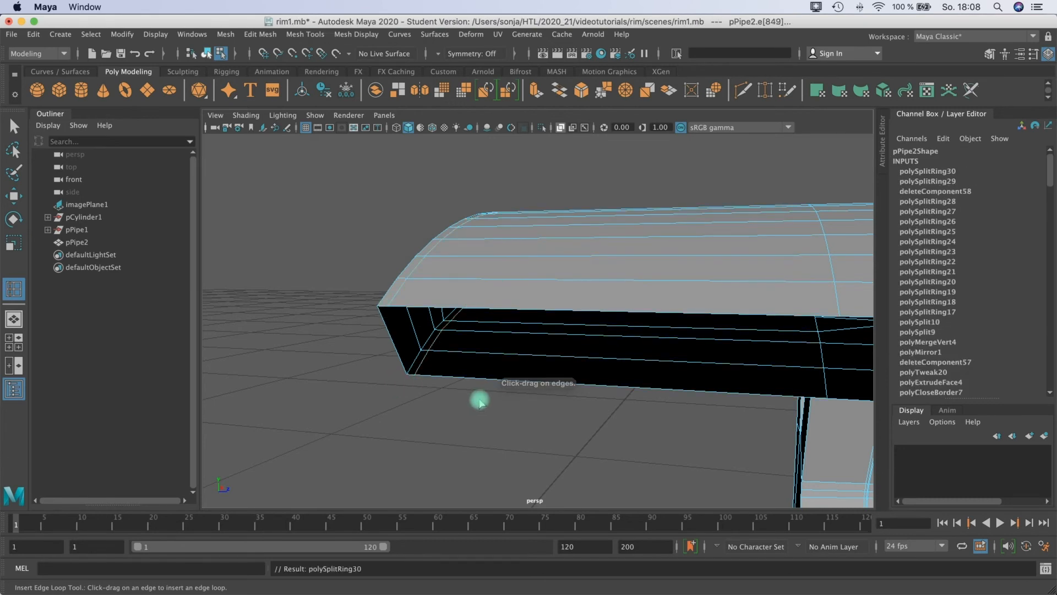
{"action": "scroll", "coordinate": [583, 373], "scroll_direction": "down", "scroll_amount": 5}
{"action": "scroll", "coordinate": [512, 371], "scroll_direction": "down", "scroll_amount": 3}
{"action": "left_click_drag", "start_coordinate": [512, 371], "coordinate": [495, 235], "text": "alt"}
{"action": "left_click_drag", "start_coordinate": [479, 271], "coordinate": [604, 269], "text": "alt"}
{"action": "scroll", "coordinate": [604, 269], "scroll_direction": "up", "scroll_amount": 3}
{"action": "middle_click_drag", "start_coordinate": [604, 269], "coordinate": [569, 190], "text": "alt"}
{"action": "left_click_drag", "start_coordinate": [573, 231], "coordinate": [650, 198], "text": "alt"}
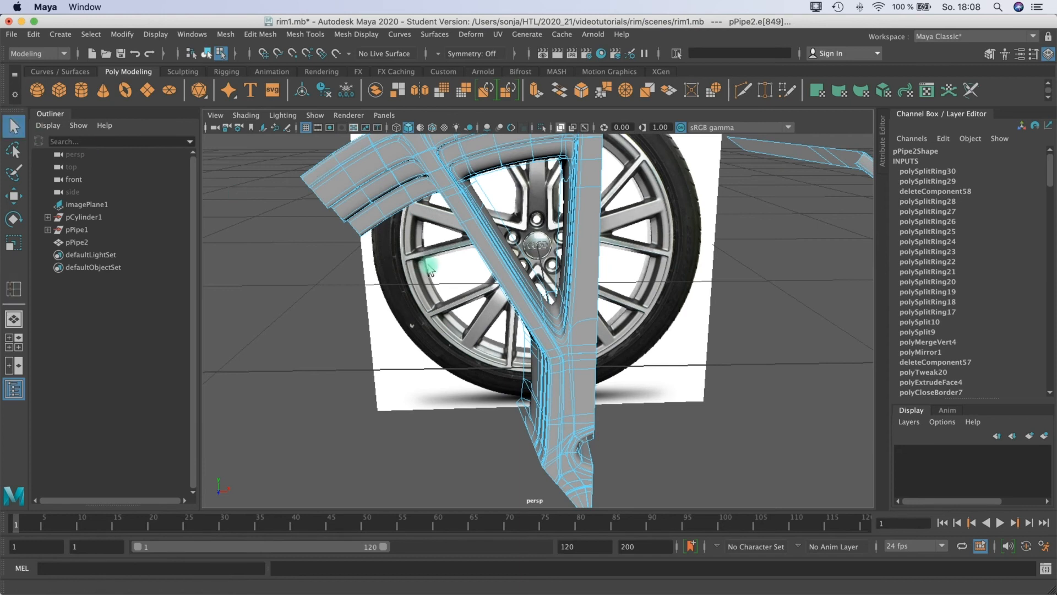
Step: Select the half segment in object mode and insert an edge loop across the rim barrel close to the back of the spokes
{"action": "left_click_drag", "start_coordinate": [434, 271], "coordinate": [489, 235], "text": "alt"}
{"action": "right_click_drag", "start_coordinate": [511, 212], "coordinate": [567, 189]}
{"action": "left_click_drag", "start_coordinate": [595, 437], "coordinate": [463, 235], "text": "alt"}
{"action": "left_click", "coordinate": [567, 255]}
{"action": "left_click_drag", "start_coordinate": [593, 193], "coordinate": [585, 261], "text": "alt"}
{"action": "key", "text": "1"}
{"action": "middle_click_drag", "start_coordinate": [553, 222], "coordinate": [551, 247], "text": "alt"}
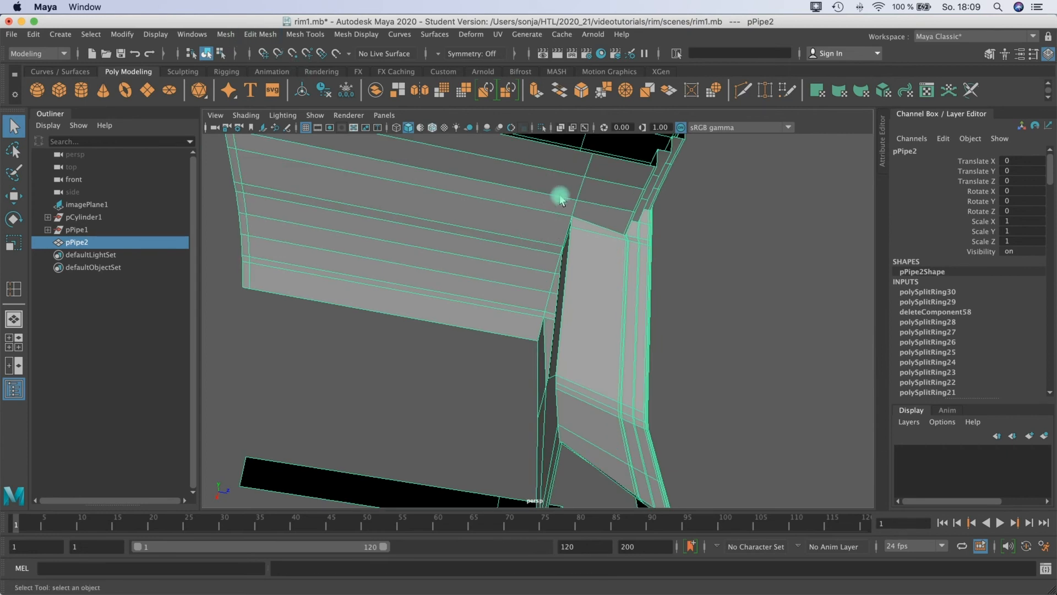
{"action": "left_click", "coordinate": [305, 34]}
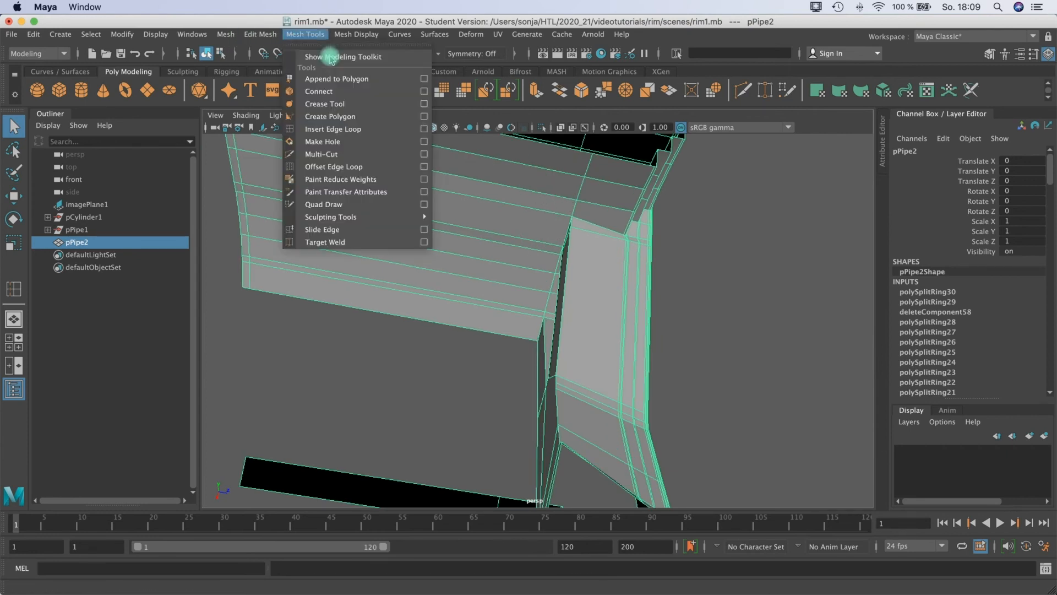
{"action": "left_click", "coordinate": [326, 130]}
{"action": "left_click_drag", "start_coordinate": [559, 219], "coordinate": [564, 217]}
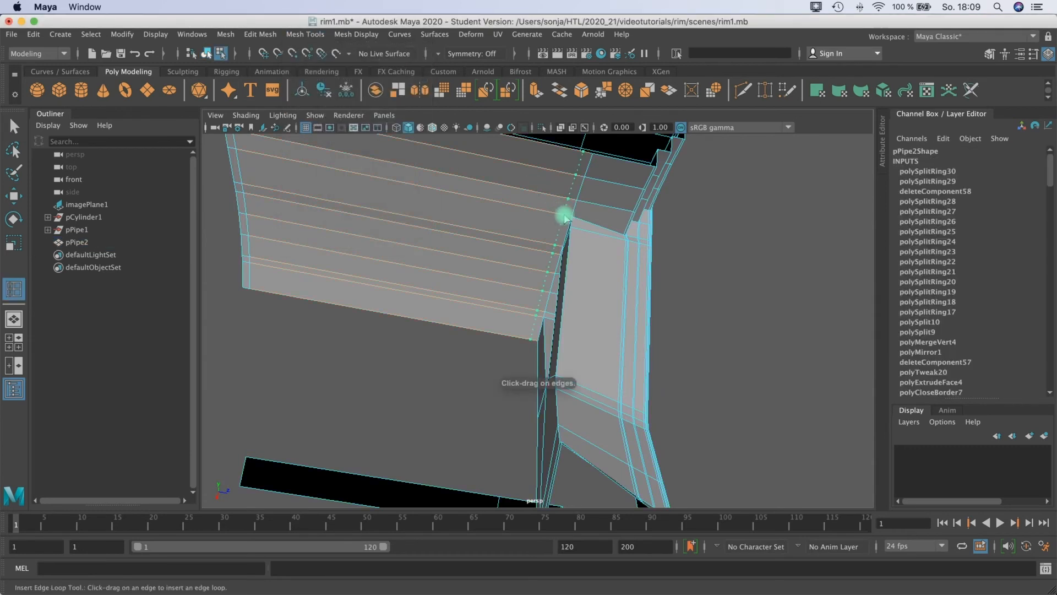
Step: Insert an edge loop across the central spoke just below its rim junction and check it in smooth preview
{"action": "left_click_drag", "start_coordinate": [538, 253], "coordinate": [835, 373], "text": "alt"}
{"action": "middle_click_drag", "start_coordinate": [835, 372], "coordinate": [593, 306], "text": "alt"}
{"action": "left_click_drag", "start_coordinate": [593, 306], "coordinate": [601, 254], "text": "alt"}
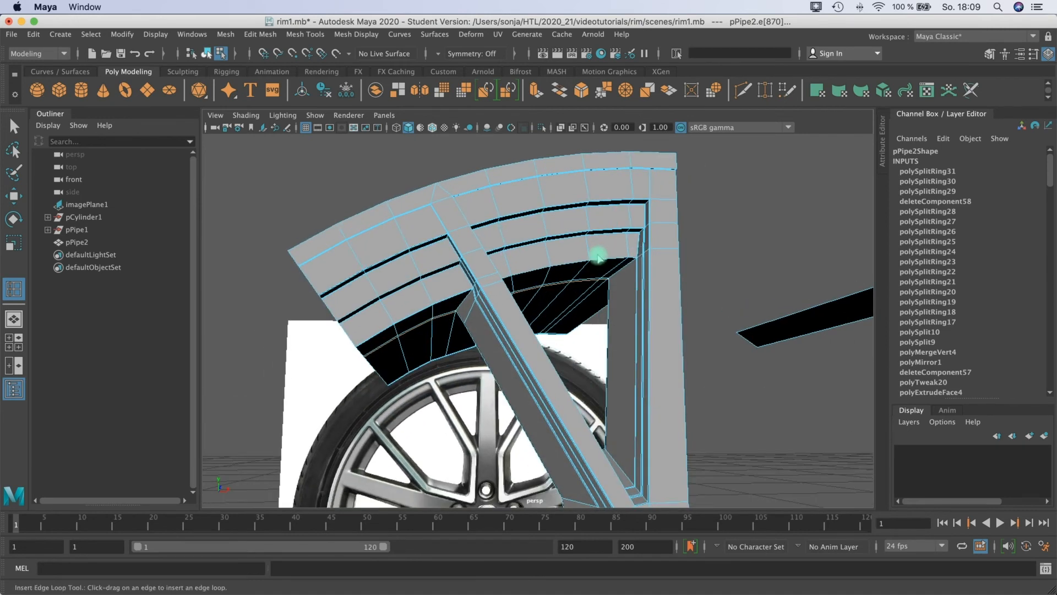
{"action": "left_click_drag", "start_coordinate": [576, 300], "coordinate": [604, 270], "text": "alt"}
{"action": "right_click_drag", "start_coordinate": [604, 269], "coordinate": [693, 250], "text": "alt"}
{"action": "left_click_drag", "start_coordinate": [694, 250], "coordinate": [738, 206], "text": "alt"}
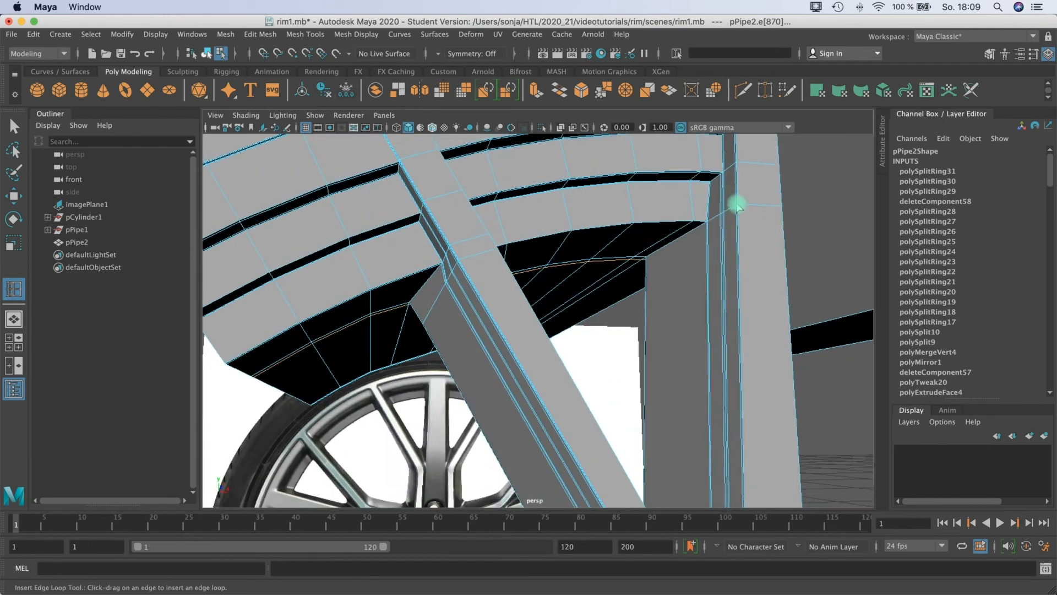
{"action": "key", "text": "3"}
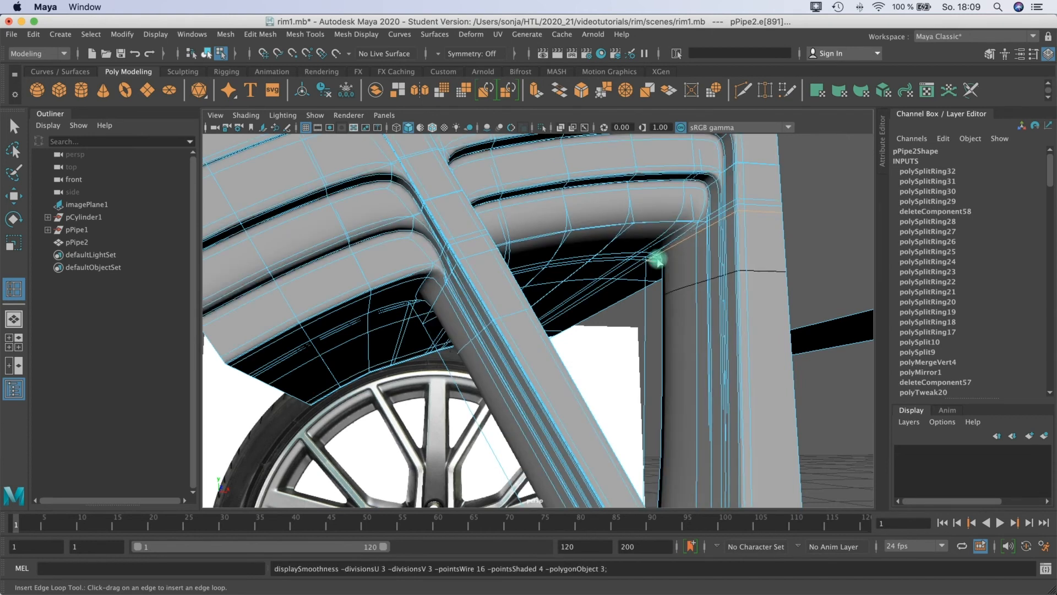
{"action": "left_click_drag", "start_coordinate": [684, 265], "coordinate": [617, 282], "text": "alt"}
Step: Examine the vertices where the diagonal spoke meets the inner rim barrel in perspective, front view and smooth preview
{"action": "key", "text": "1"}
{"action": "left_click_drag", "start_coordinate": [461, 338], "coordinate": [406, 208], "text": "alt"}
{"action": "left_click", "coordinate": [16, 129]}
{"action": "right_click_drag", "start_coordinate": [420, 300], "coordinate": [411, 319]}
{"action": "left_click_drag", "start_coordinate": [420, 330], "coordinate": [428, 425], "text": "alt"}
{"action": "key", "text": "space"}
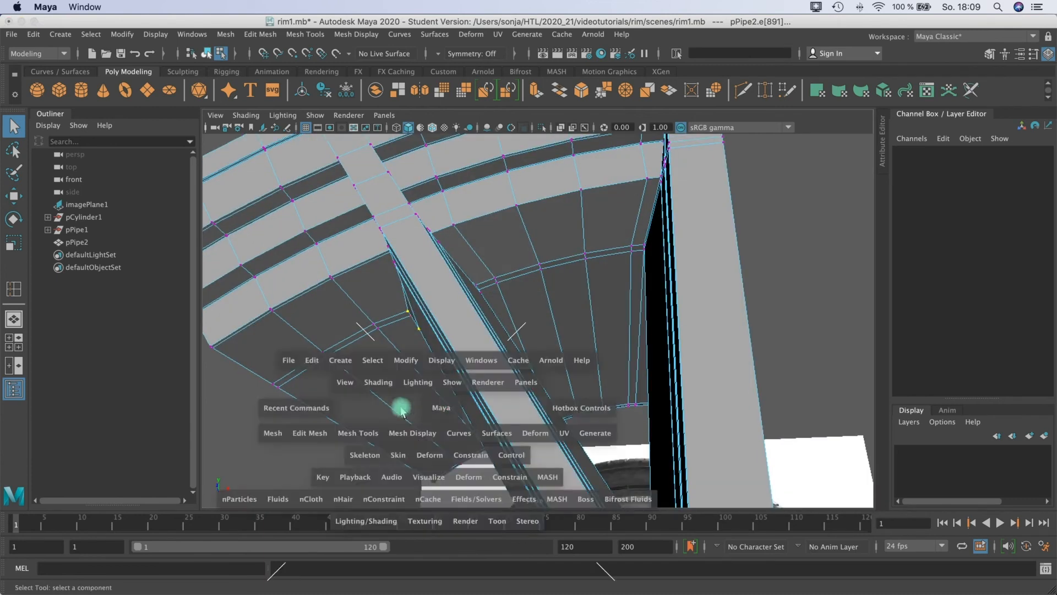
{"action": "left_click", "coordinate": [346, 441]}
{"action": "key", "text": "space"}
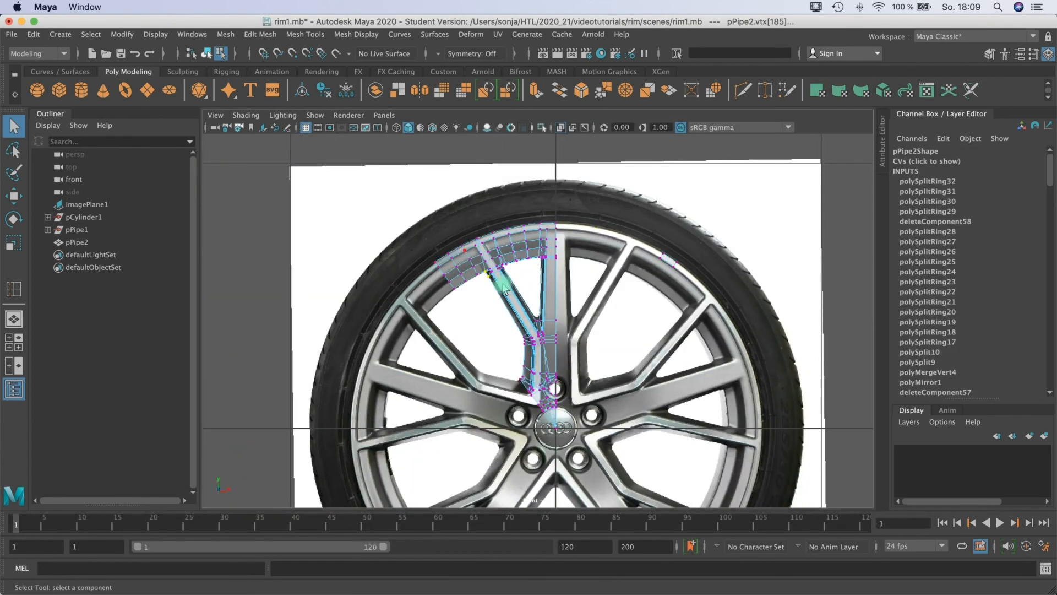
{"action": "scroll", "coordinate": [445, 281], "scroll_direction": "up", "scroll_amount": 5}
{"action": "scroll", "coordinate": [453, 292], "scroll_direction": "up", "scroll_amount": 5}
{"action": "middle_click_drag", "start_coordinate": [445, 281], "coordinate": [489, 343], "text": "alt"}
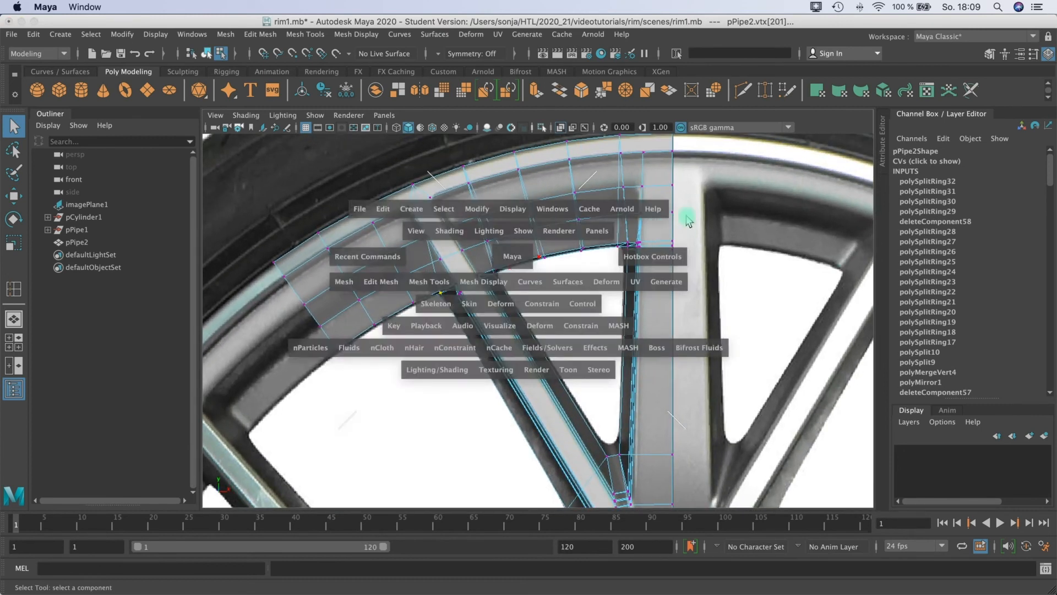
{"action": "key", "text": "space"}
{"action": "key", "text": "space"}
{"action": "left_click_drag", "start_coordinate": [604, 242], "coordinate": [661, 250], "text": "alt"}
{"action": "key", "text": "3"}
Step: Return the half segment to object mode, select it and show it unsmoothed around the diagonal spoke's outer end
{"action": "right_click", "coordinate": [470, 280]}
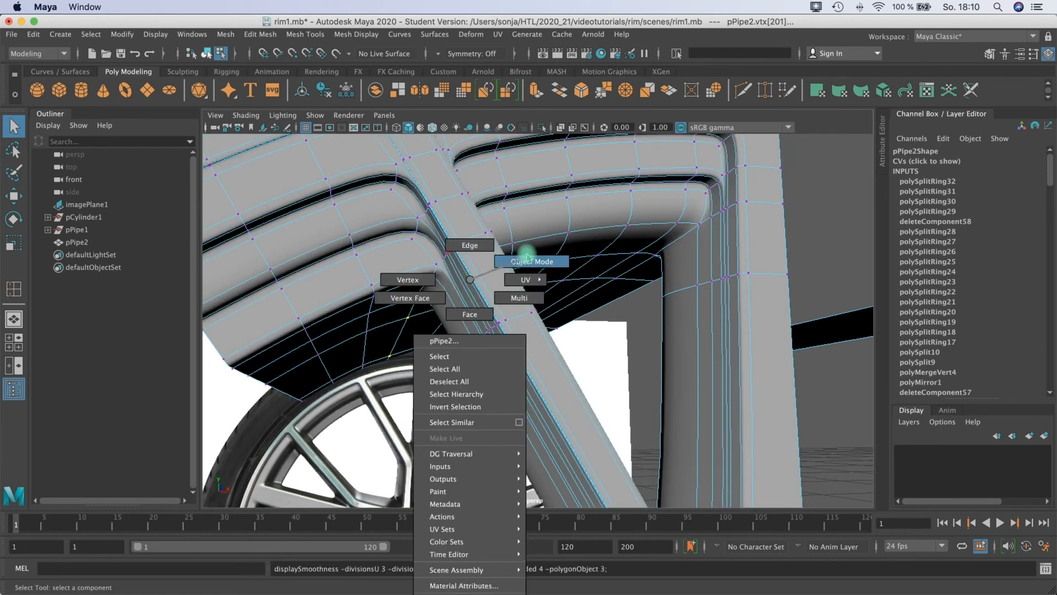
{"action": "right_click_drag", "start_coordinate": [809, 253], "coordinate": [763, 266]}
{"action": "left_click_drag", "start_coordinate": [762, 267], "coordinate": [490, 275], "text": "alt"}
{"action": "left_click", "coordinate": [486, 262]}
{"action": "key", "text": "1"}
{"action": "scroll", "coordinate": [468, 261], "scroll_direction": "up", "scroll_amount": 5}
{"action": "middle_click_drag", "start_coordinate": [491, 275], "coordinate": [467, 235], "text": "alt"}
{"action": "left_click_drag", "start_coordinate": [467, 235], "coordinate": [494, 251], "text": "alt"}
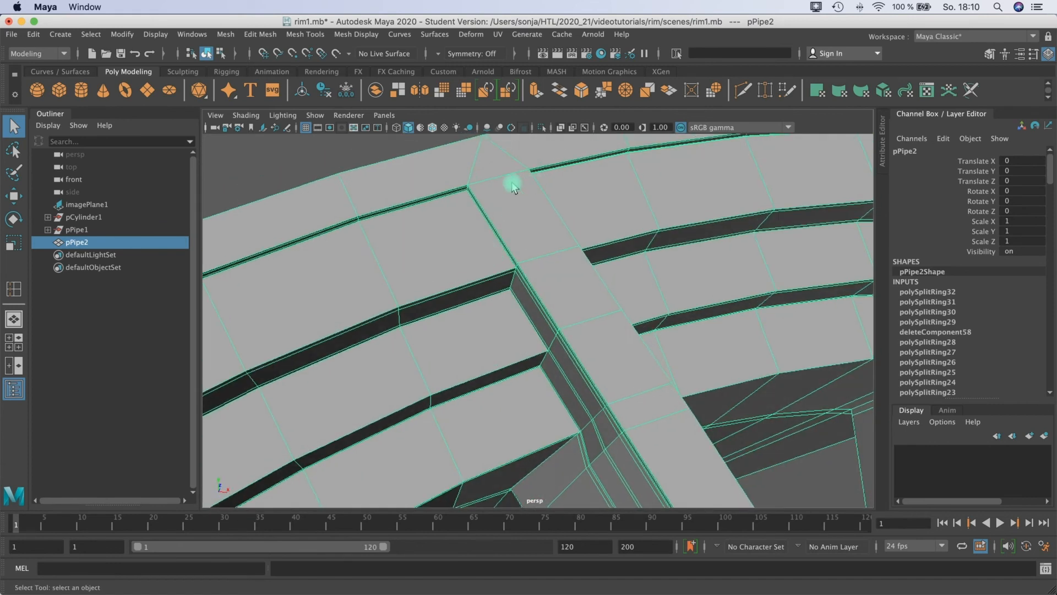
Step: Try inserting an edge loop lengthwise along the diagonal spoke close to its side edge, check it in smooth preview and undo it
{"action": "left_click", "coordinate": [252, 35]}
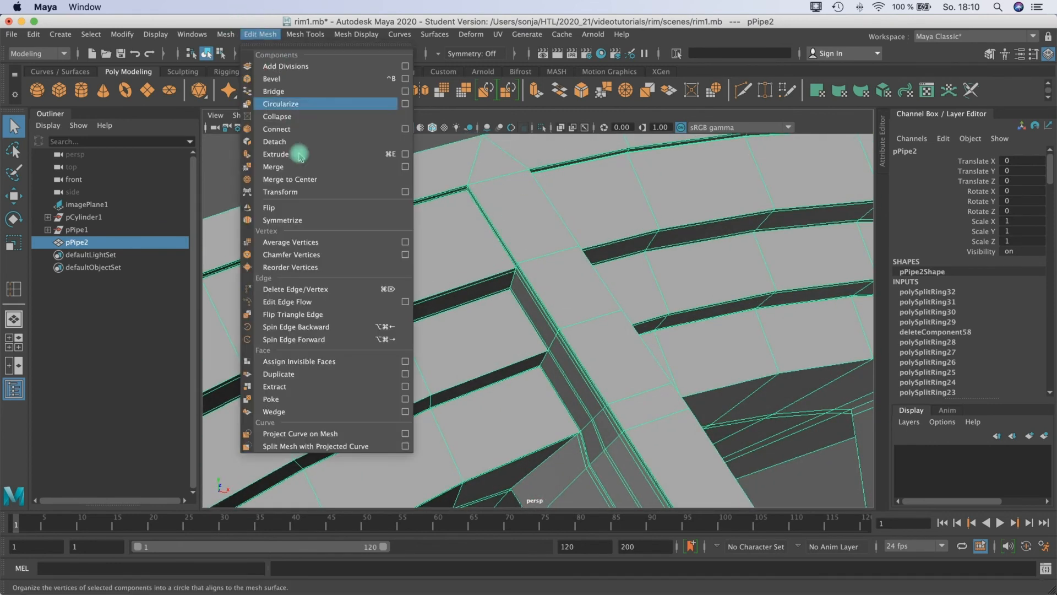
{"action": "mouse_move", "coordinate": [282, 41]}
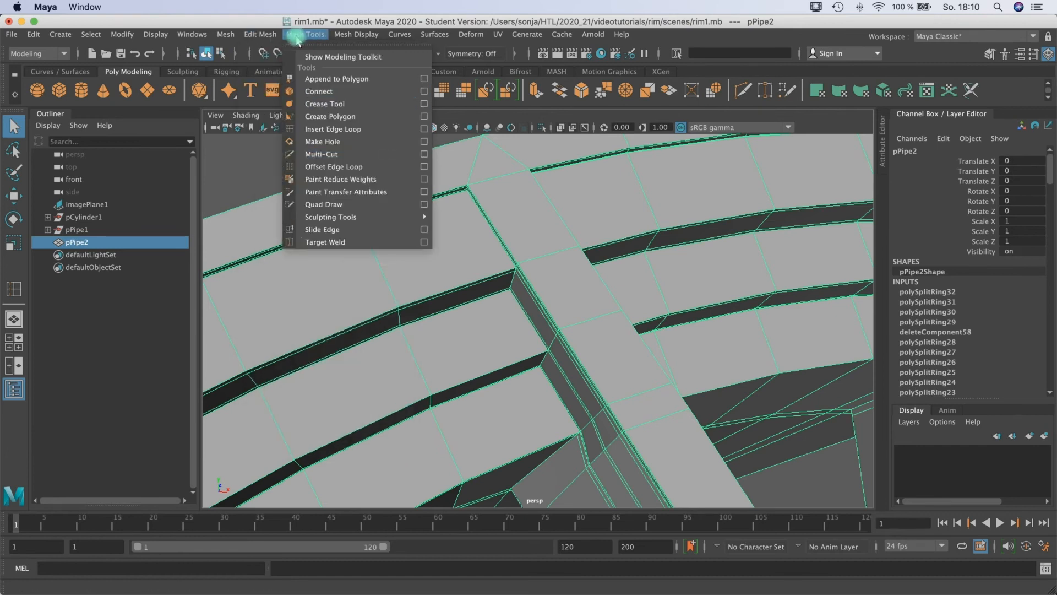
{"action": "left_click", "coordinate": [330, 129]}
{"action": "left_click_drag", "start_coordinate": [474, 188], "coordinate": [474, 188]}
{"action": "key", "text": "3"}
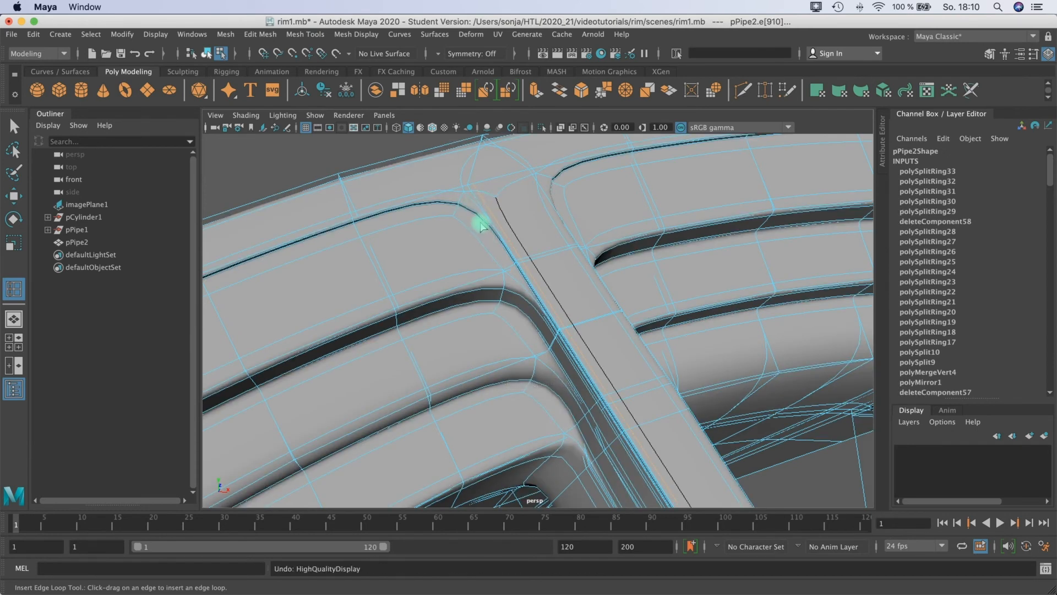
{"action": "key", "text": "1"}
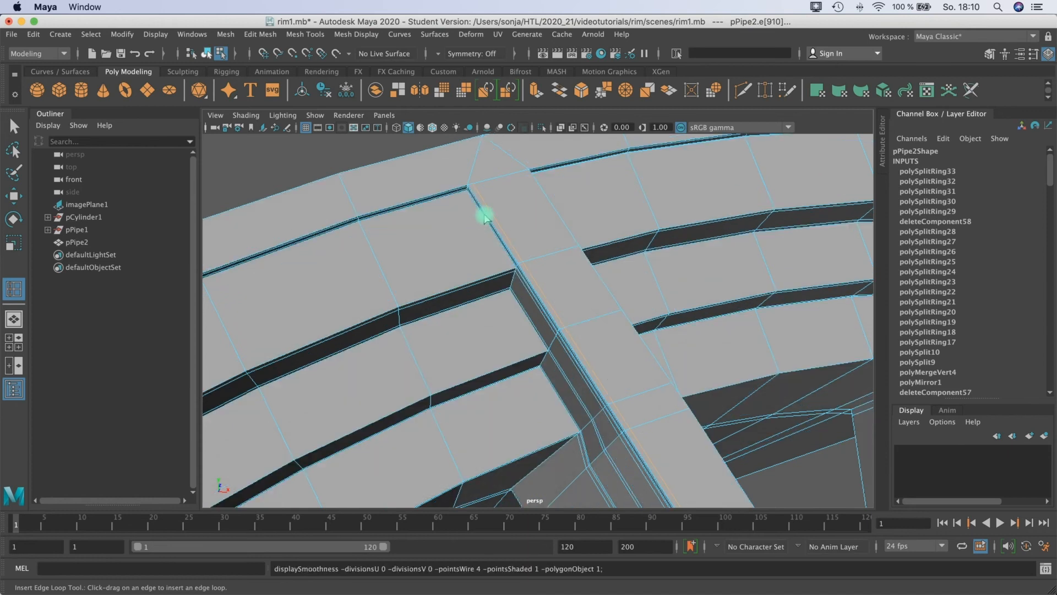
{"action": "key", "text": "z"}
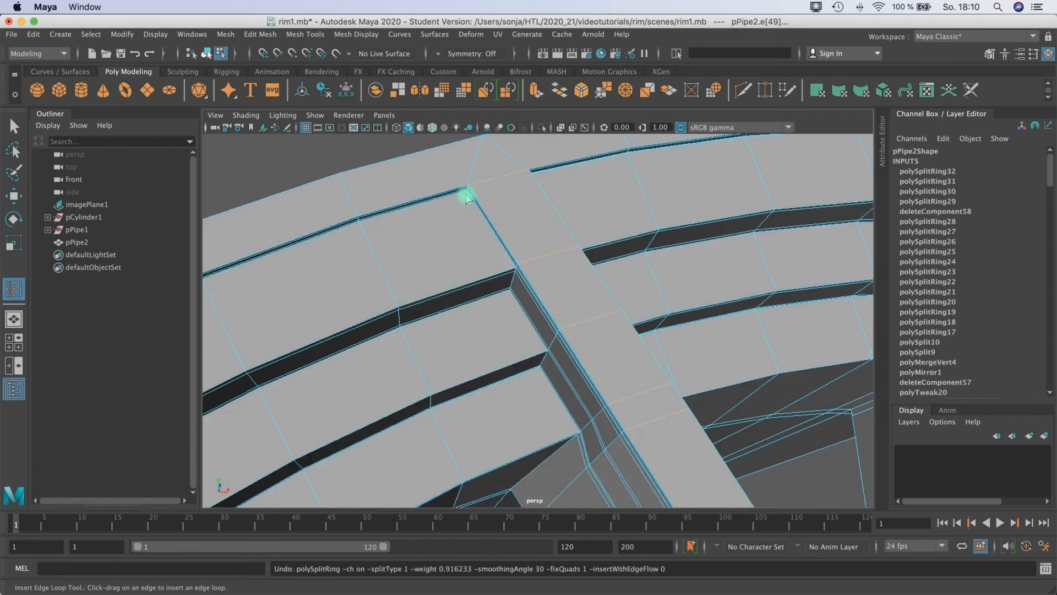
Step: Try another edge loop beside the diagonal spoke's outer corner, review it smoothed in object mode and undo it
{"action": "left_click_drag", "start_coordinate": [461, 190], "coordinate": [490, 230]}
{"action": "key", "text": "3"}
{"action": "right_click", "coordinate": [505, 276]}
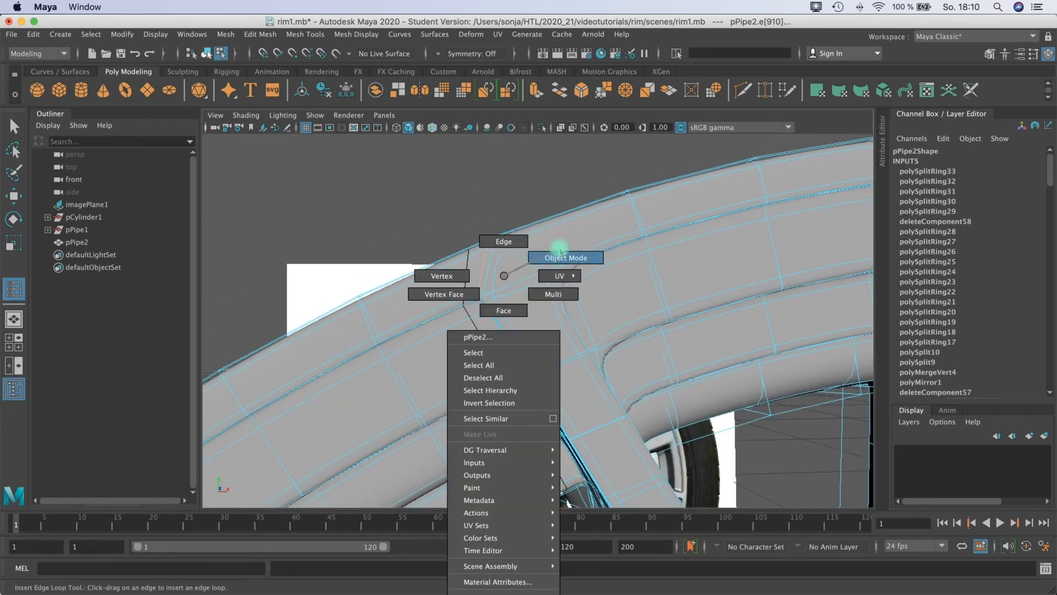
{"action": "left_click", "coordinate": [561, 257]}
{"action": "left_click_drag", "start_coordinate": [543, 295], "coordinate": [490, 300], "text": "alt"}
{"action": "scroll", "coordinate": [562, 297], "scroll_direction": "down", "scroll_amount": 8}
{"action": "scroll", "coordinate": [515, 342], "scroll_direction": "up", "scroll_amount": 5}
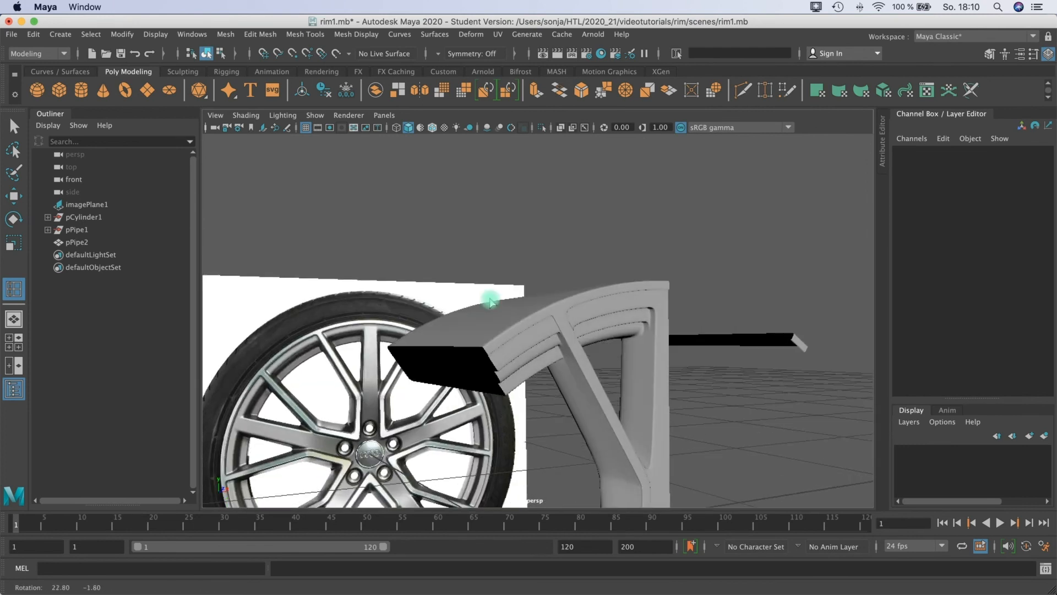
{"action": "left_click_drag", "start_coordinate": [564, 320], "coordinate": [559, 320], "text": "alt"}
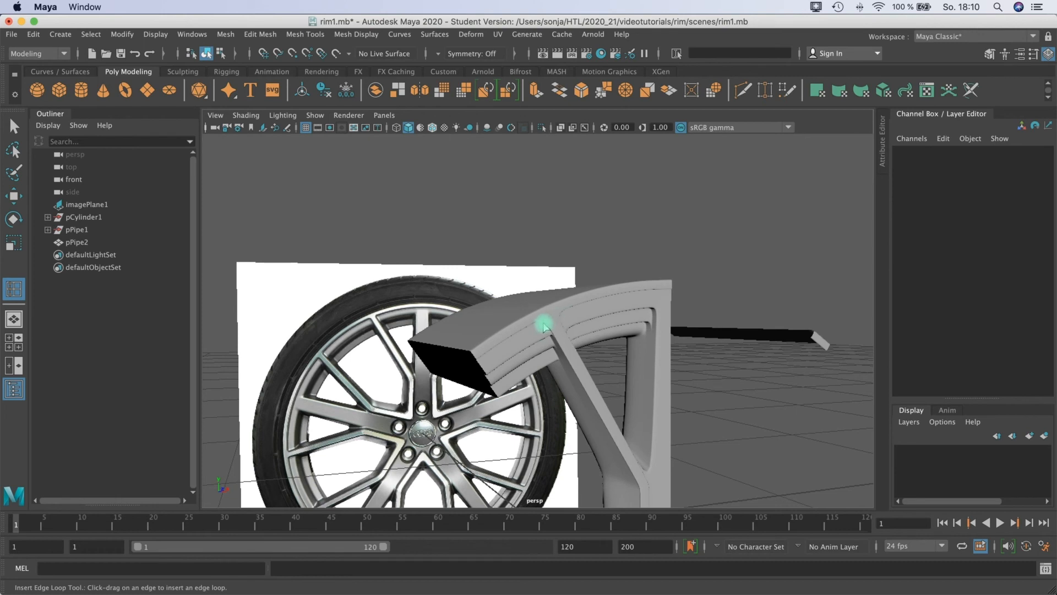
{"action": "left_click", "coordinate": [554, 337]}
{"action": "key", "text": "ctrl+z"}
{"action": "left_click_drag", "start_coordinate": [552, 331], "coordinate": [523, 333], "text": "alt"}
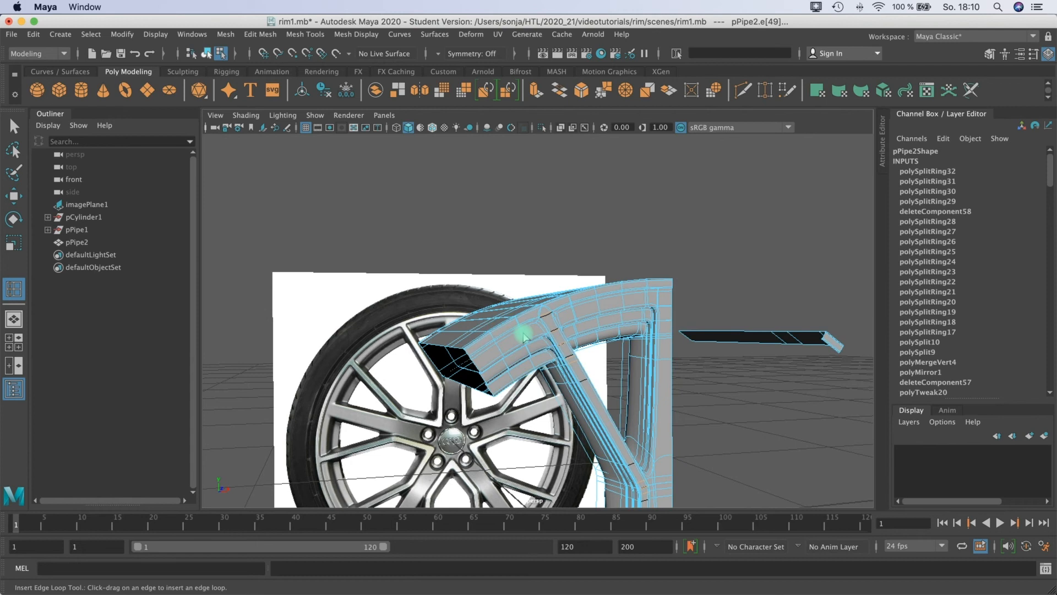
{"action": "left_click", "coordinate": [524, 332]}
Step: Try an edge loop around the rim face just inside the upper end of the diagonal spoke's groove
{"action": "scroll", "coordinate": [529, 328], "scroll_direction": "up", "scroll_amount": 10}
{"action": "scroll", "coordinate": [544, 315], "scroll_direction": "up", "scroll_amount": 10}
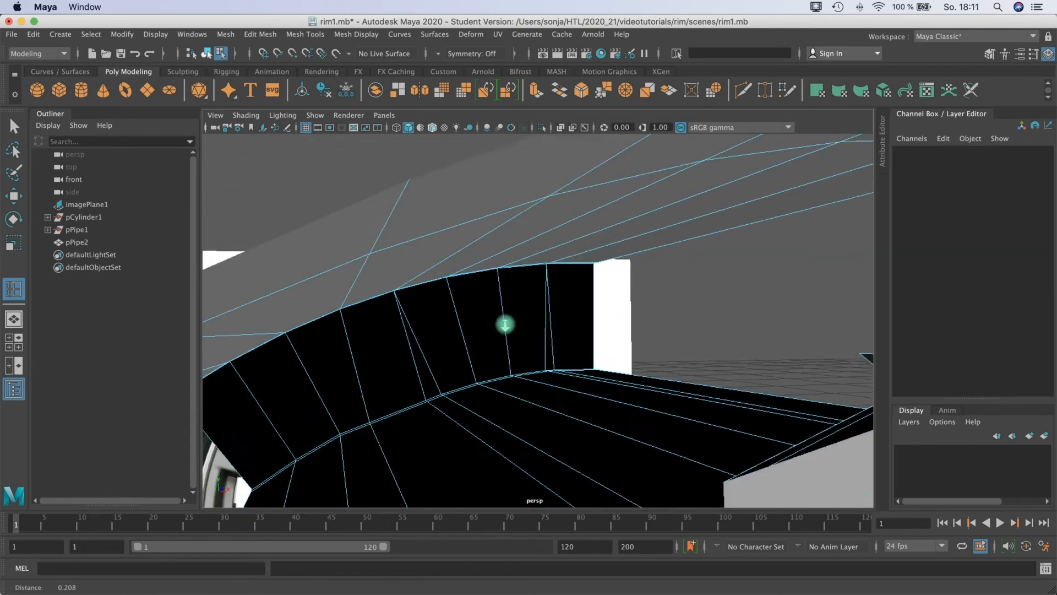
{"action": "middle_click_drag", "start_coordinate": [506, 310], "coordinate": [534, 301], "text": "alt"}
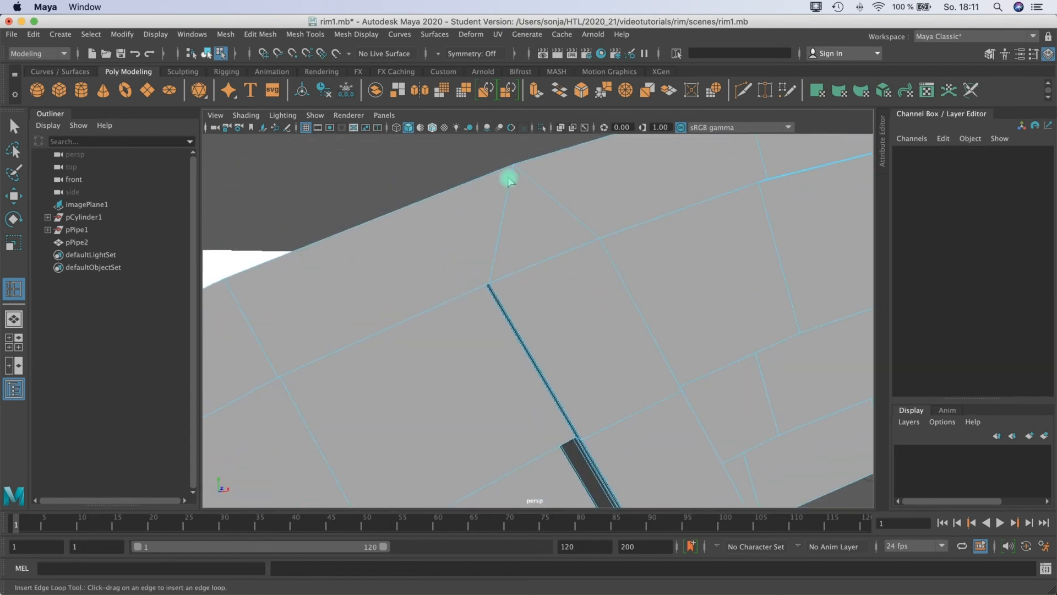
{"action": "scroll", "coordinate": [485, 242], "scroll_direction": "down", "scroll_amount": 10}
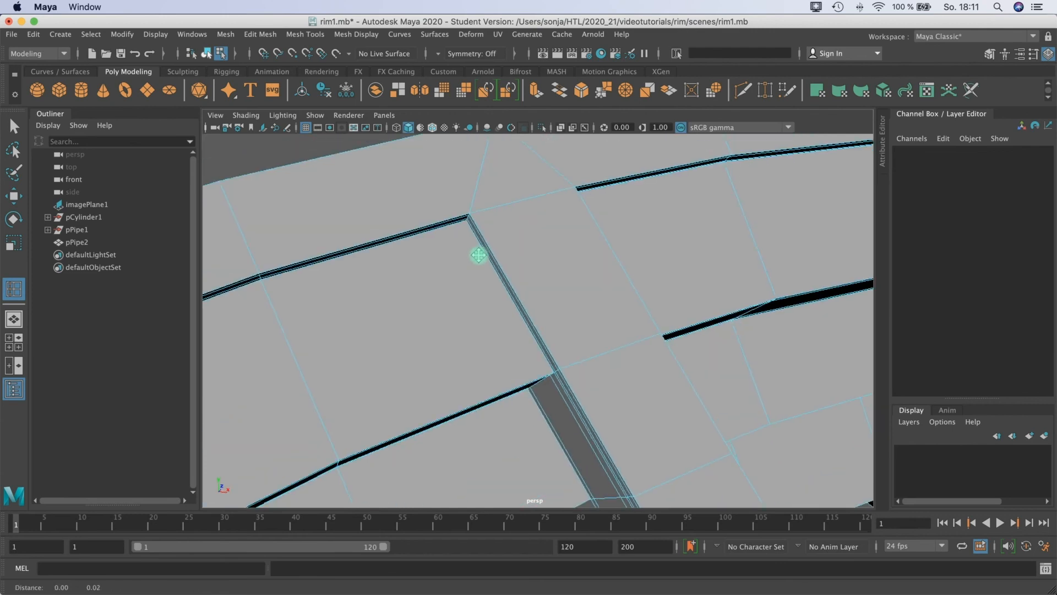
{"action": "scroll", "coordinate": [479, 243], "scroll_direction": "down", "scroll_amount": 2}
{"action": "left_click", "coordinate": [454, 221]}
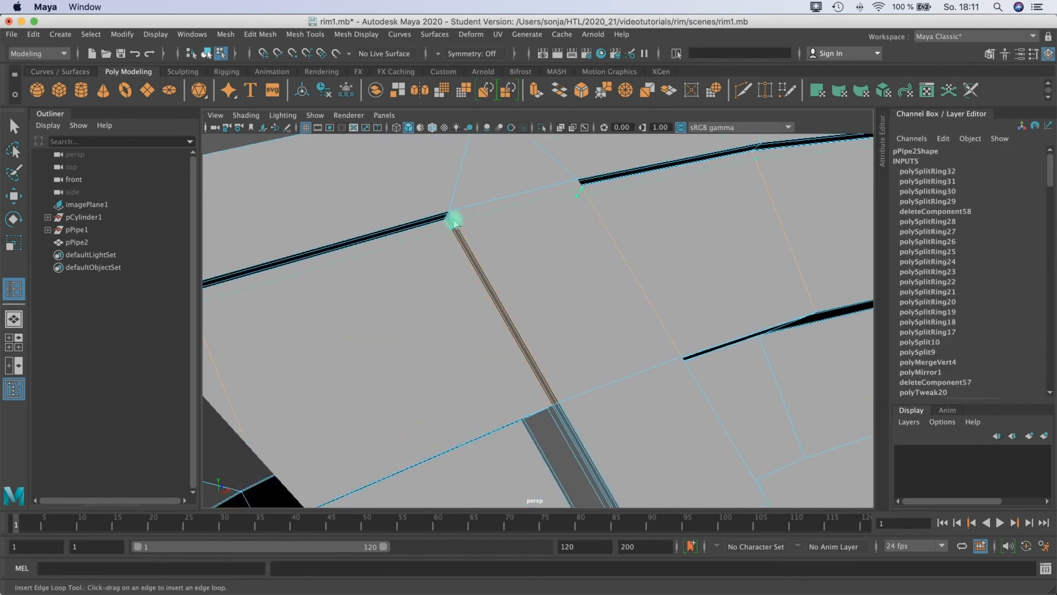
{"action": "left_click", "coordinate": [450, 219]}
{"action": "scroll", "coordinate": [450, 221], "scroll_direction": "down", "scroll_amount": 10}
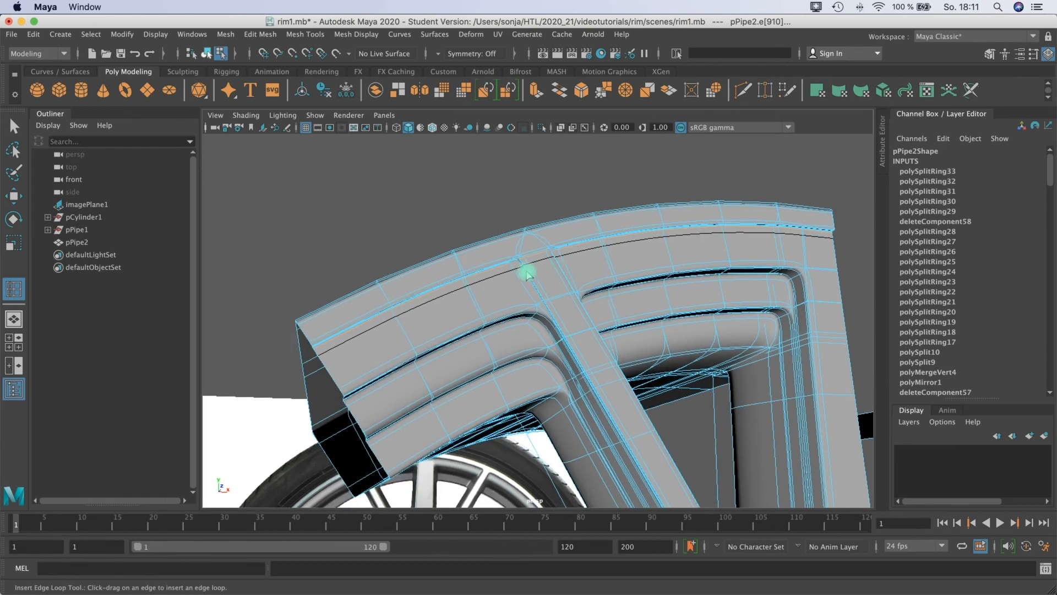
Step: Review the rim face in object mode, undo the last edge loop and switch off smooth preview
{"action": "key", "text": "q"}
{"action": "right_click_drag", "start_coordinate": [628, 243], "coordinate": [586, 201]}
{"action": "left_click_drag", "start_coordinate": [535, 332], "coordinate": [554, 329], "text": "alt"}
{"action": "left_click", "coordinate": [495, 196]}
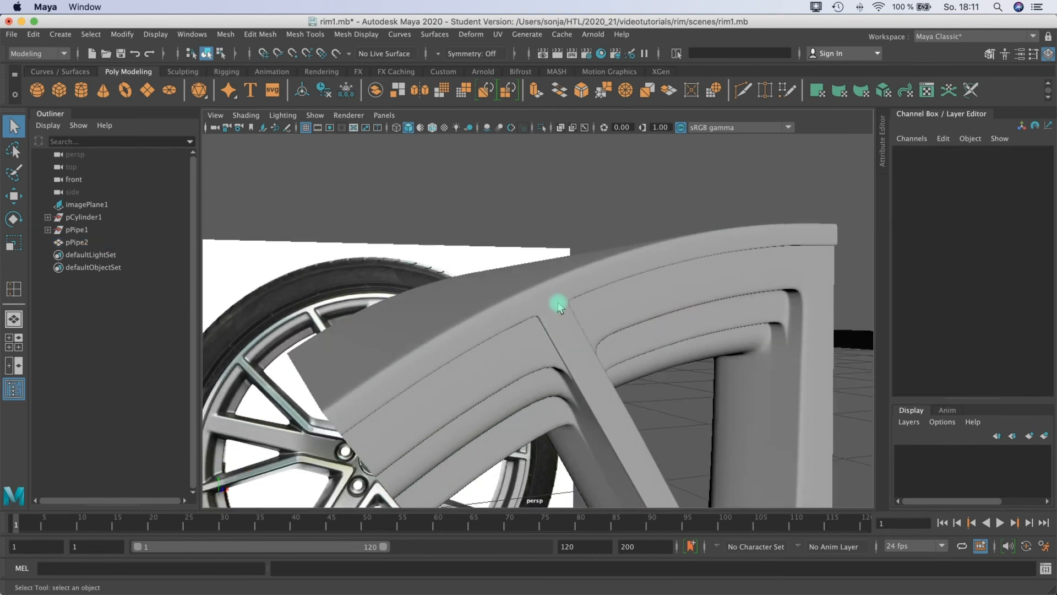
{"action": "key", "text": "ctrl+z"}
{"action": "key", "text": "ctrl+z"}
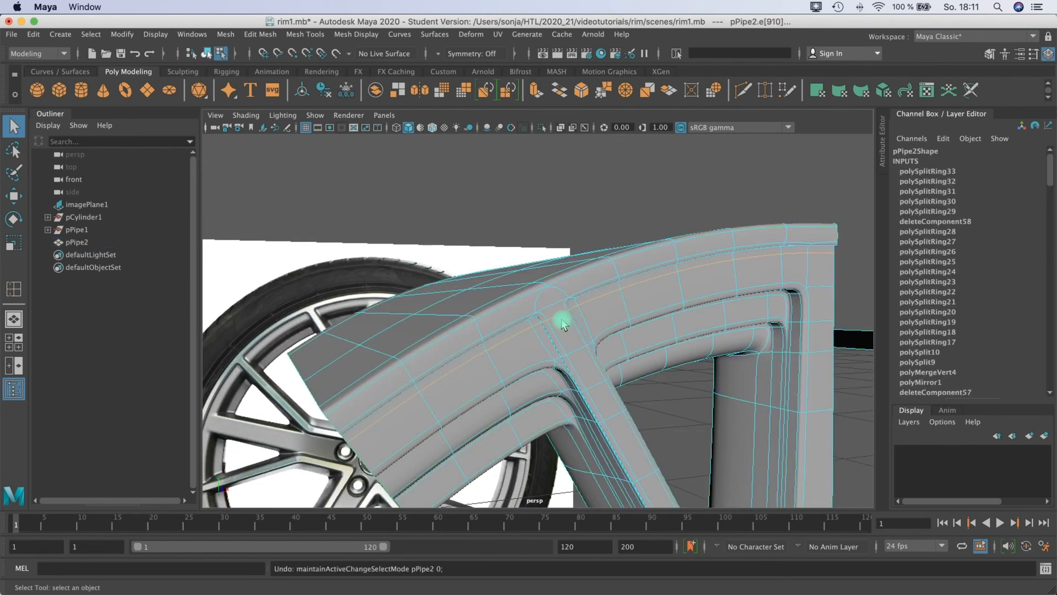
{"action": "key", "text": "ctrl+z"}
{"action": "key", "text": "1"}
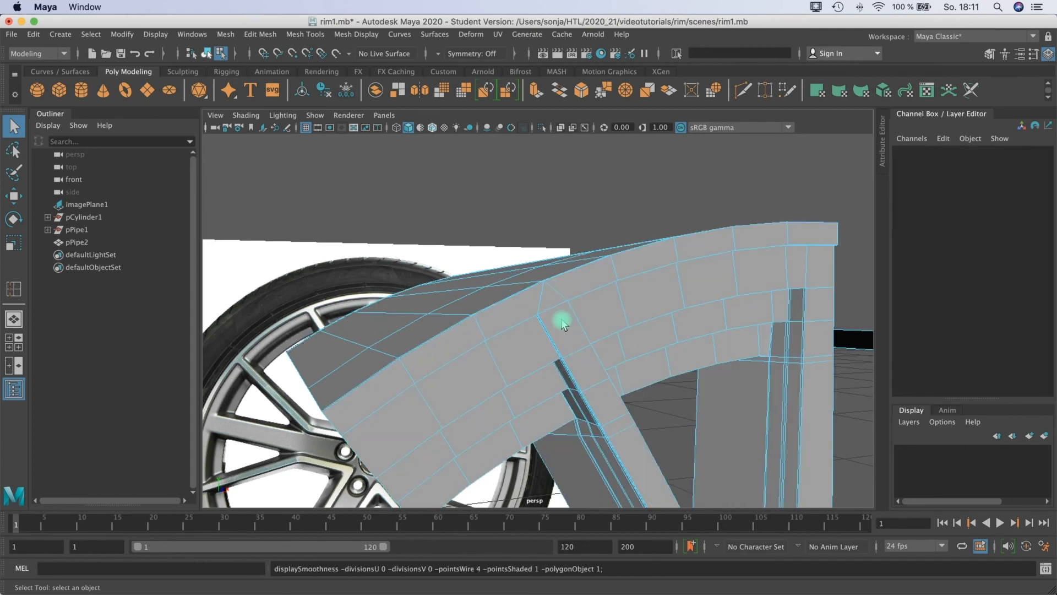
Step: Insert an edge loop around the rim face below the diagonal spoke's upper corner and review it in smooth preview
{"action": "left_click", "coordinate": [296, 35]}
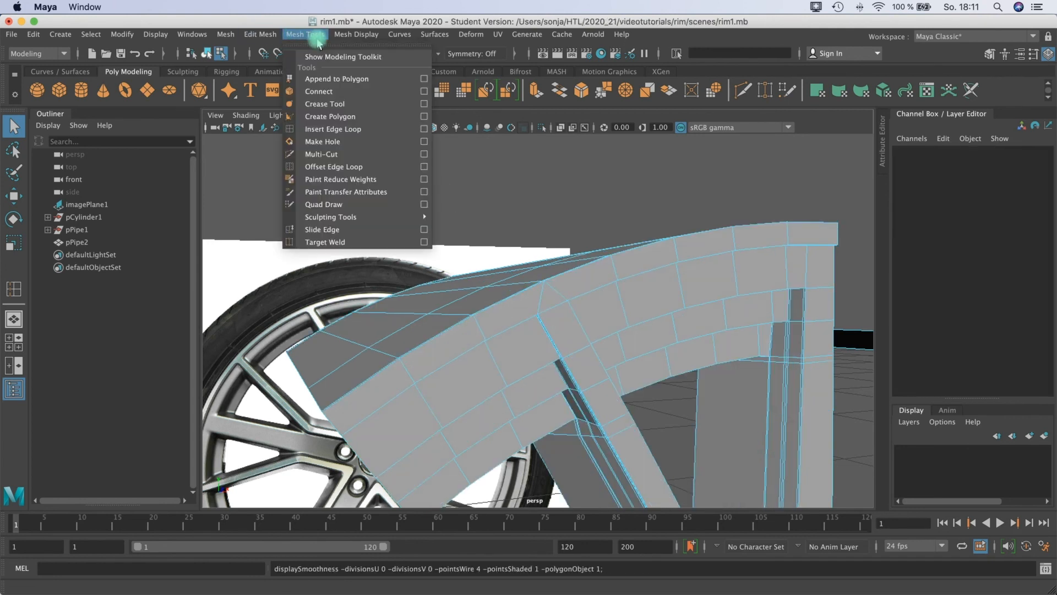
{"action": "left_click", "coordinate": [333, 129]}
{"action": "left_click_drag", "start_coordinate": [543, 324], "coordinate": [530, 297]}
{"action": "key", "text": "3"}
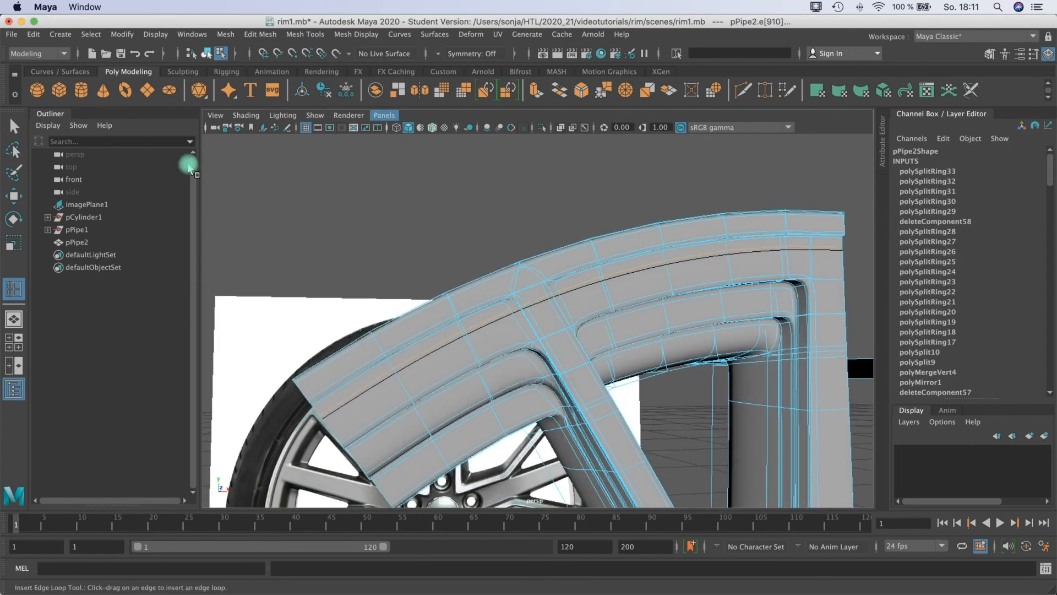
{"action": "key", "text": "q"}
{"action": "middle_click_drag", "start_coordinate": [500, 302], "coordinate": [592, 270], "text": "alt"}
{"action": "left_click_drag", "start_coordinate": [592, 269], "coordinate": [708, 262], "text": "alt"}
{"action": "right_click", "coordinate": [760, 235]}
{"action": "right_click_drag", "start_coordinate": [805, 219], "coordinate": [806, 220]}
{"action": "left_click", "coordinate": [797, 293]}
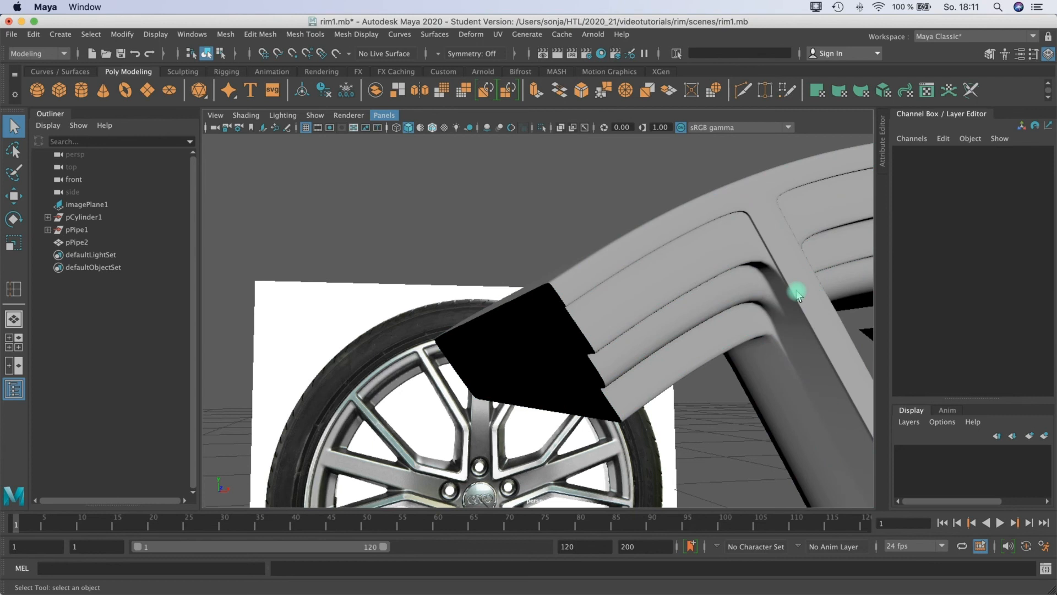
Step: Select the half segment and insert two supporting edge loops around the stepped inner part of the rim face
{"action": "left_click_drag", "start_coordinate": [791, 262], "coordinate": [661, 279], "text": "alt"}
{"action": "left_click", "coordinate": [742, 282]}
{"action": "key", "text": "1"}
{"action": "mouse_move", "coordinate": [661, 278]}
{"action": "middle_mouse_down", "text": "alt"}
{"action": "mouse_move", "coordinate": [675, 280]}
{"action": "mouse_move", "coordinate": [667, 274]}
{"action": "middle_mouse_up", "text": "alt"}
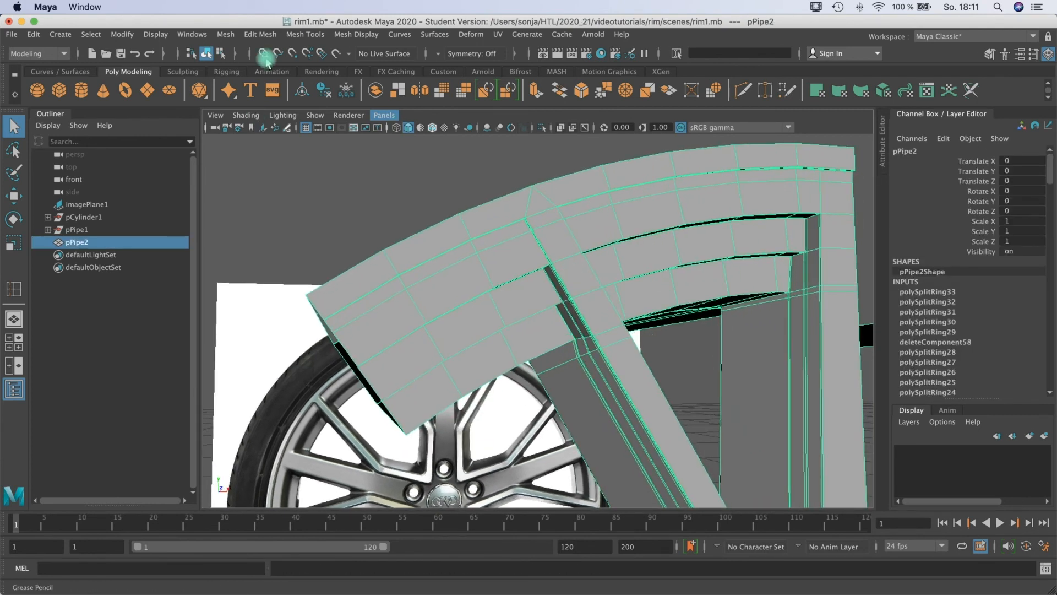
{"action": "left_click", "coordinate": [302, 33]}
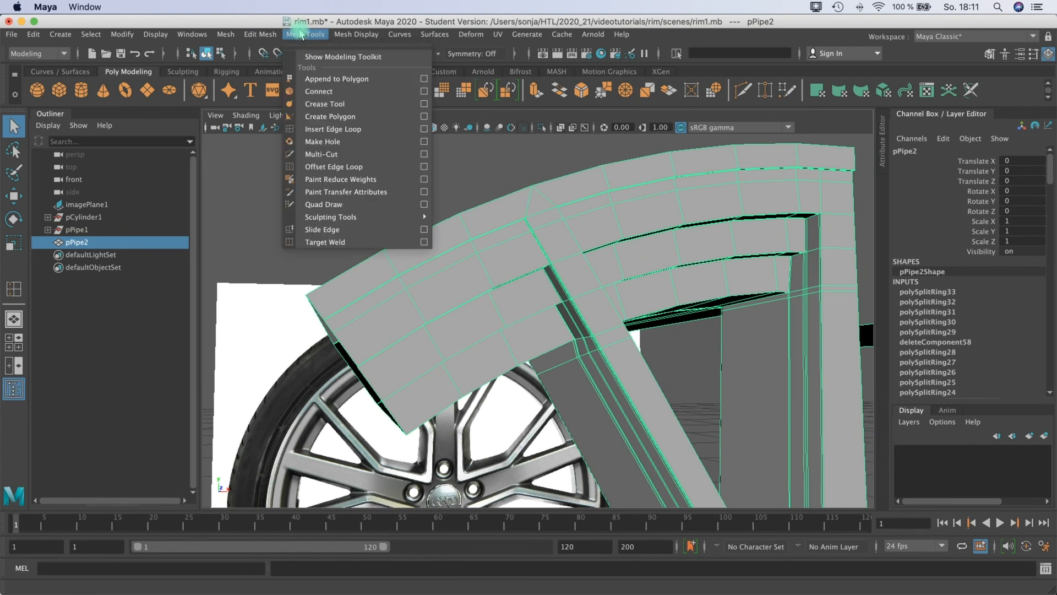
{"action": "left_click", "coordinate": [333, 129]}
{"action": "left_click_drag", "start_coordinate": [519, 264], "coordinate": [535, 317], "text": "alt"}
{"action": "scroll", "coordinate": [573, 229], "scroll_direction": "up", "scroll_amount": 6}
{"action": "scroll", "coordinate": [575, 231], "scroll_direction": "down", "scroll_amount": 5}
{"action": "scroll", "coordinate": [605, 343], "scroll_direction": "down", "scroll_amount": 4}
{"action": "key", "text": "3"}
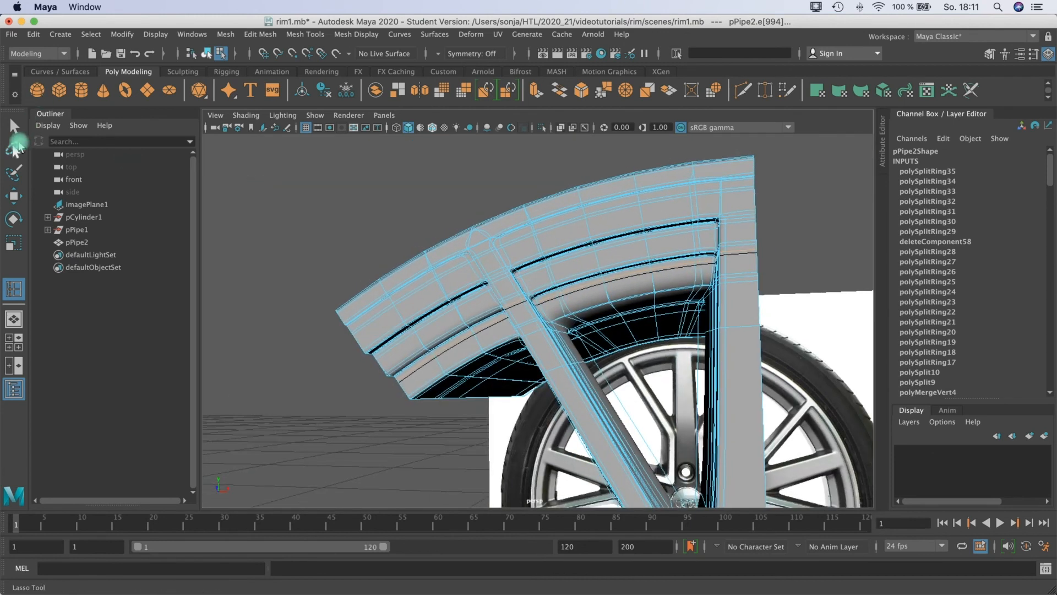
Step: Inspect the half segment in object mode from several angles and show the spokes and rim junctions unsmoothed
{"action": "left_click", "coordinate": [15, 128]}
{"action": "right_click_drag", "start_coordinate": [523, 232], "coordinate": [551, 213]}
{"action": "left_click_drag", "start_coordinate": [512, 304], "coordinate": [557, 303], "text": "alt"}
{"action": "left_click", "coordinate": [546, 147]}
{"action": "left_click_drag", "start_coordinate": [633, 206], "coordinate": [714, 314], "text": "alt"}
{"action": "left_click", "coordinate": [736, 325]}
{"action": "right_click_drag", "start_coordinate": [714, 314], "coordinate": [669, 276], "text": "alt"}
{"action": "left_click_drag", "start_coordinate": [669, 275], "coordinate": [712, 213], "text": "alt"}
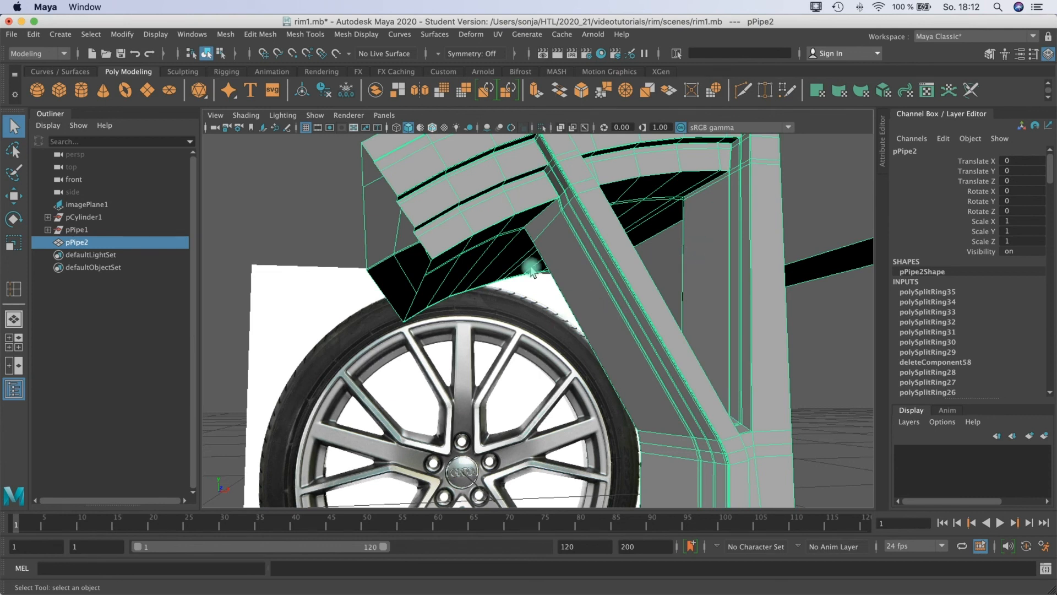
{"action": "key", "text": "3"}
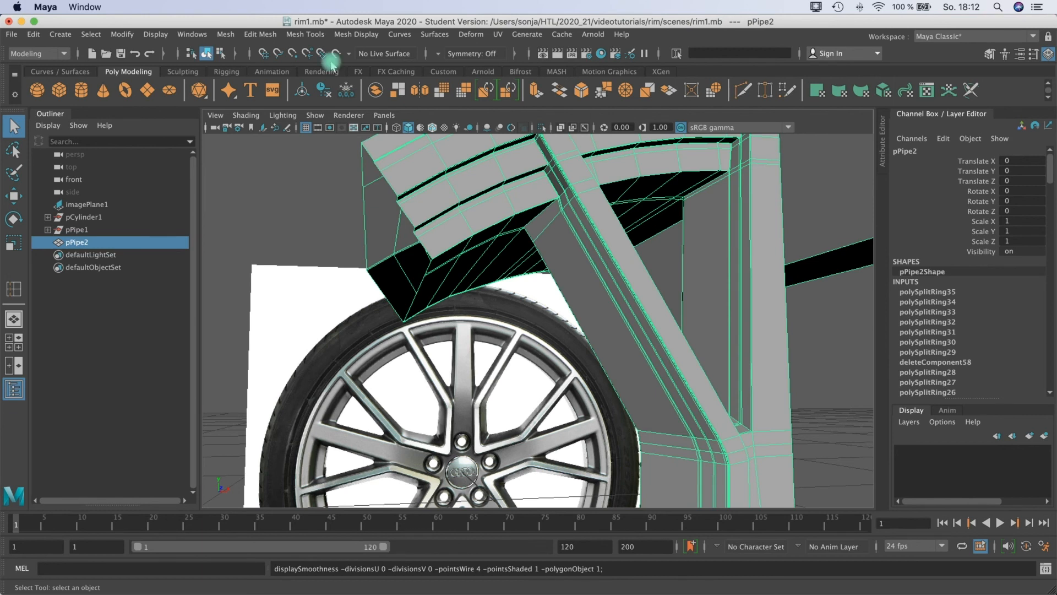
Step: Insert one edge loop across the diagonal spoke and one across the central spoke, both just below the rim, and turn on smooth preview
{"action": "left_click", "coordinate": [230, 34]}
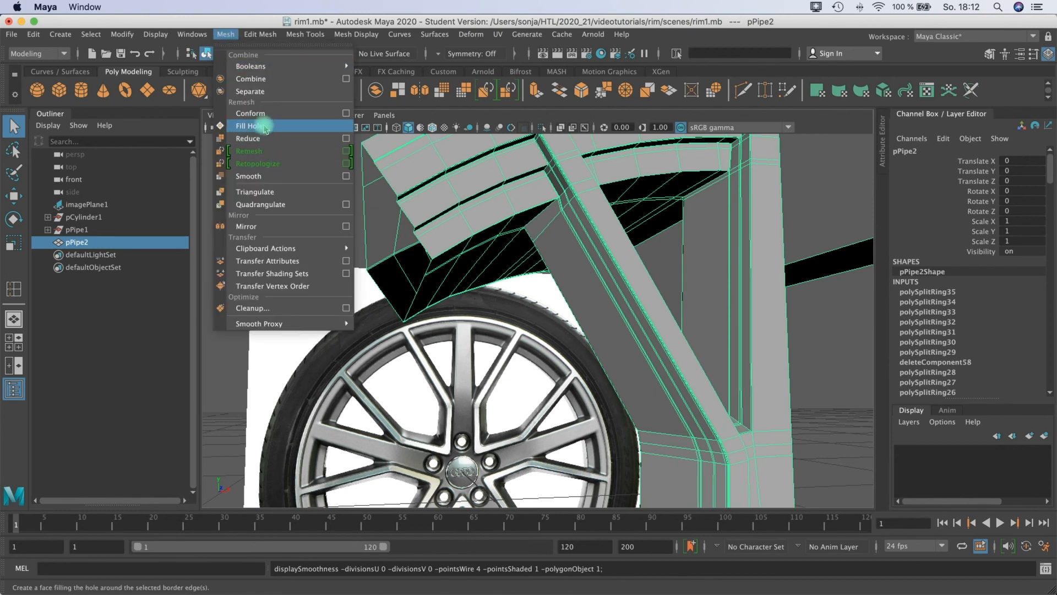
{"action": "left_click", "coordinate": [304, 34]}
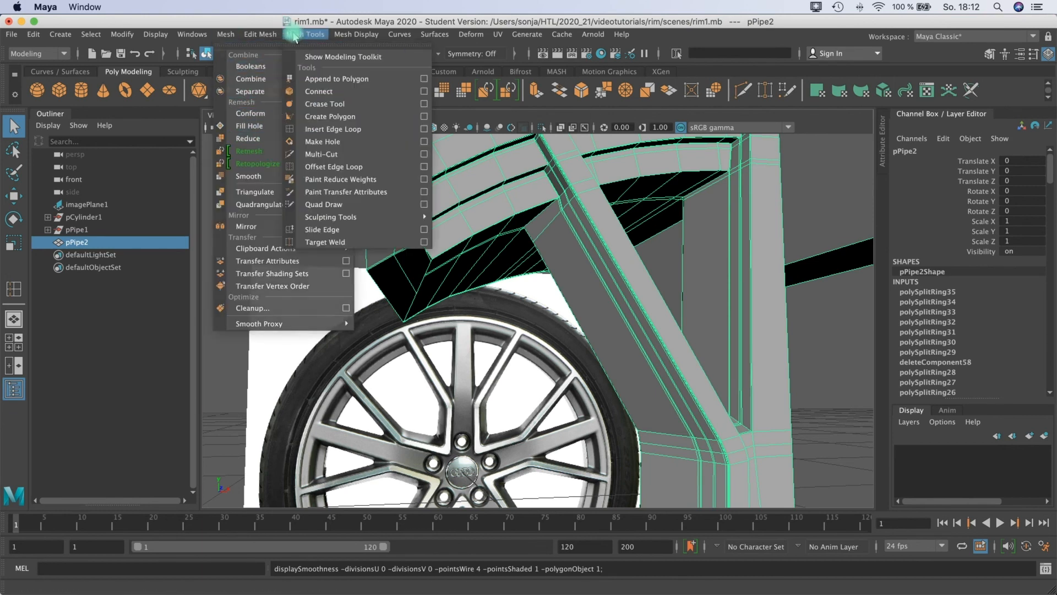
{"action": "left_click", "coordinate": [331, 129]}
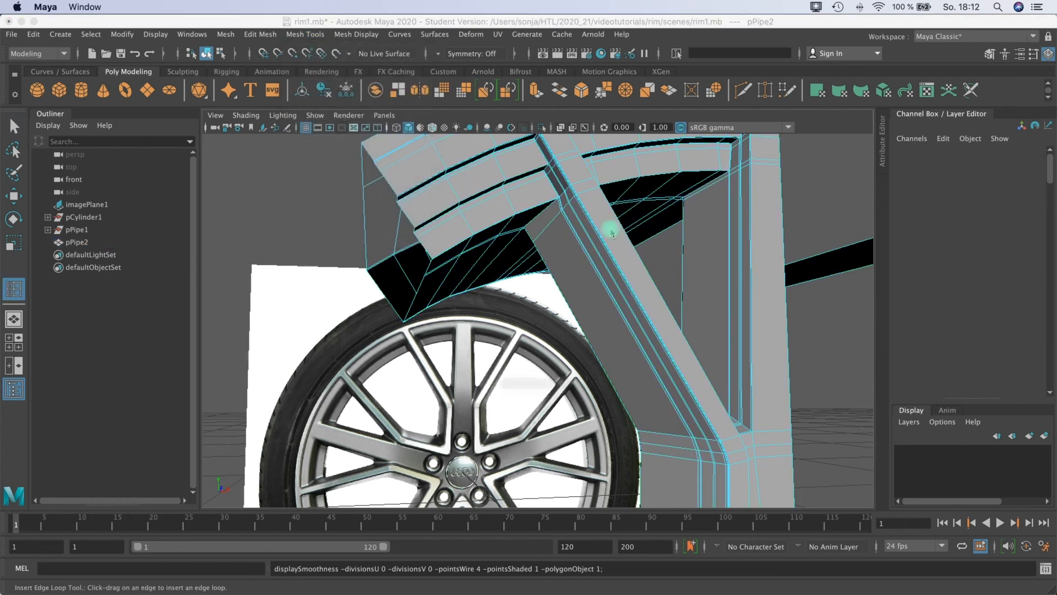
{"action": "left_click", "coordinate": [589, 222]}
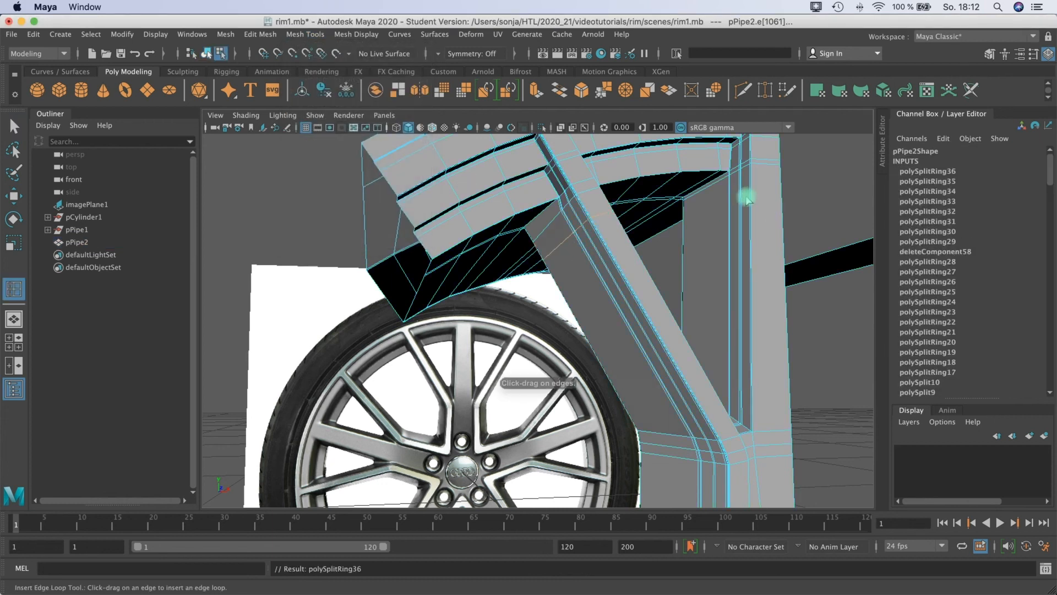
{"action": "left_click", "coordinate": [749, 201]}
{"action": "key", "text": "3"}
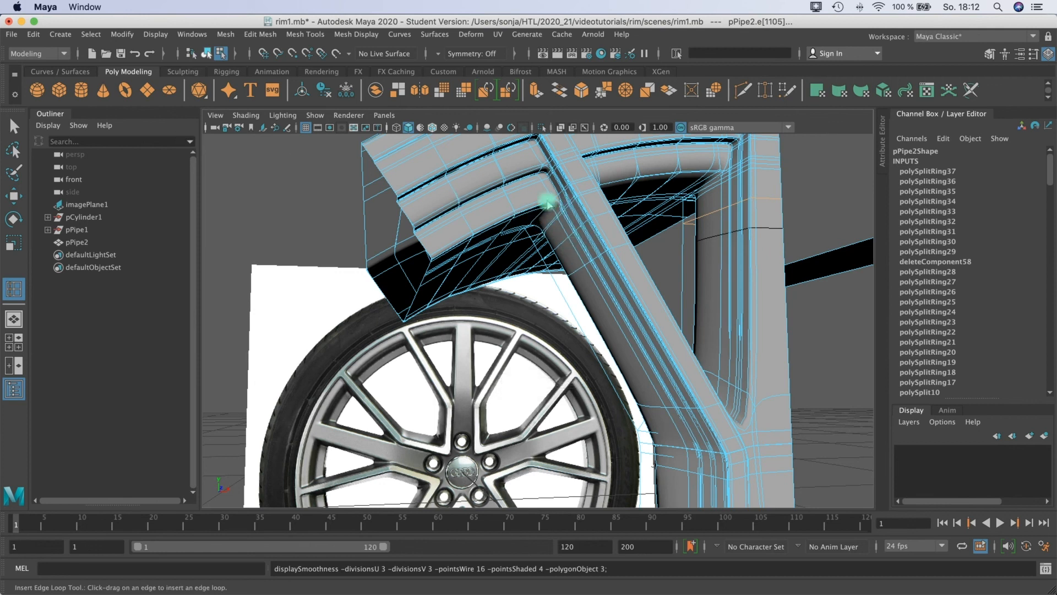
Step: Examine the smoothed spokes in object mode, from the rim junctions down to where the diagonal and central spokes meet
{"action": "left_click", "coordinate": [13, 128]}
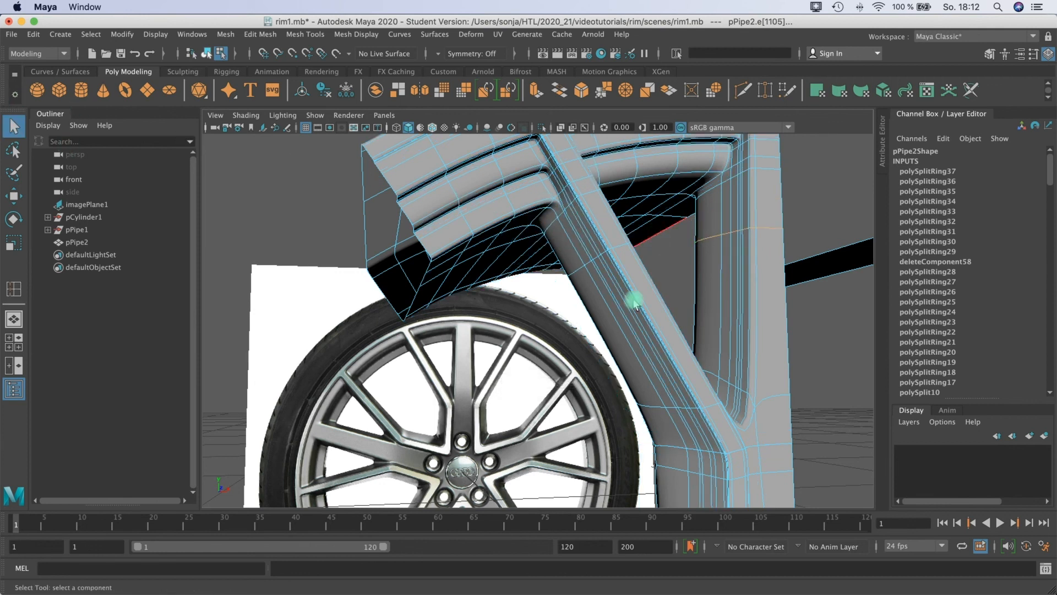
{"action": "scroll", "coordinate": [634, 301], "scroll_direction": "down", "scroll_amount": 3}
{"action": "left_click", "coordinate": [580, 230]}
{"action": "right_click_drag", "start_coordinate": [580, 230], "coordinate": [636, 217]}
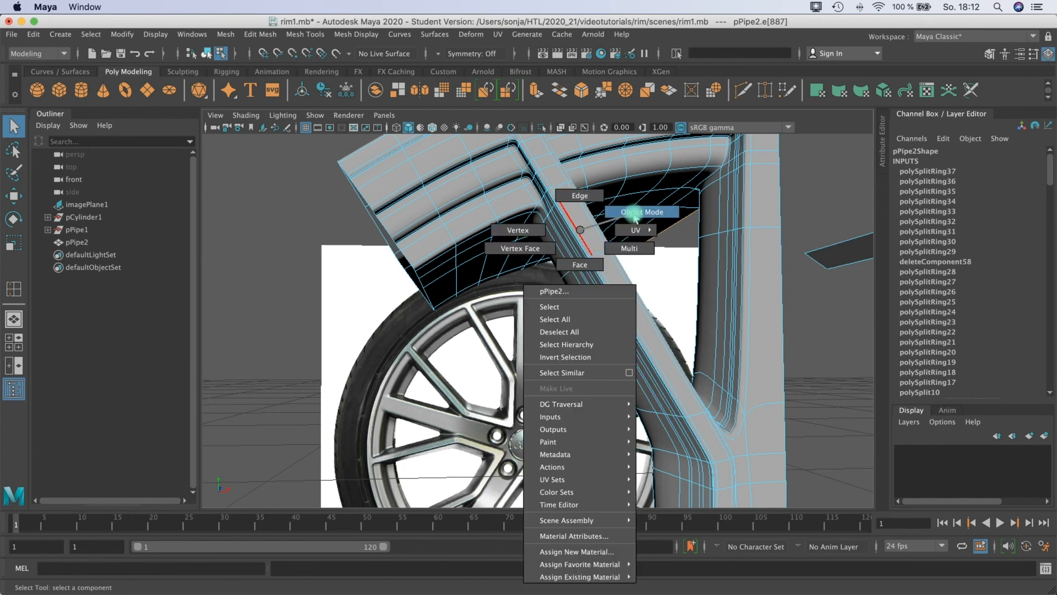
{"action": "left_click", "coordinate": [680, 281]}
{"action": "scroll", "coordinate": [681, 278], "scroll_direction": "up", "scroll_amount": 5}
{"action": "mouse_move", "coordinate": [558, 240]}
{"action": "left_mouse_down", "text": "alt"}
{"action": "mouse_move", "coordinate": [597, 172]}
{"action": "mouse_move", "coordinate": [526, 239]}
{"action": "mouse_move", "coordinate": [539, 244]}
{"action": "mouse_move", "coordinate": [689, 198]}
{"action": "mouse_move", "coordinate": [736, 205]}
{"action": "mouse_move", "coordinate": [651, 207]}
{"action": "mouse_move", "coordinate": [602, 229]}
{"action": "mouse_move", "coordinate": [594, 245]}
{"action": "mouse_move", "coordinate": [542, 241]}
{"action": "left_mouse_up", "text": "alt"}
{"action": "scroll", "coordinate": [528, 335], "scroll_direction": "up", "scroll_amount": 5}
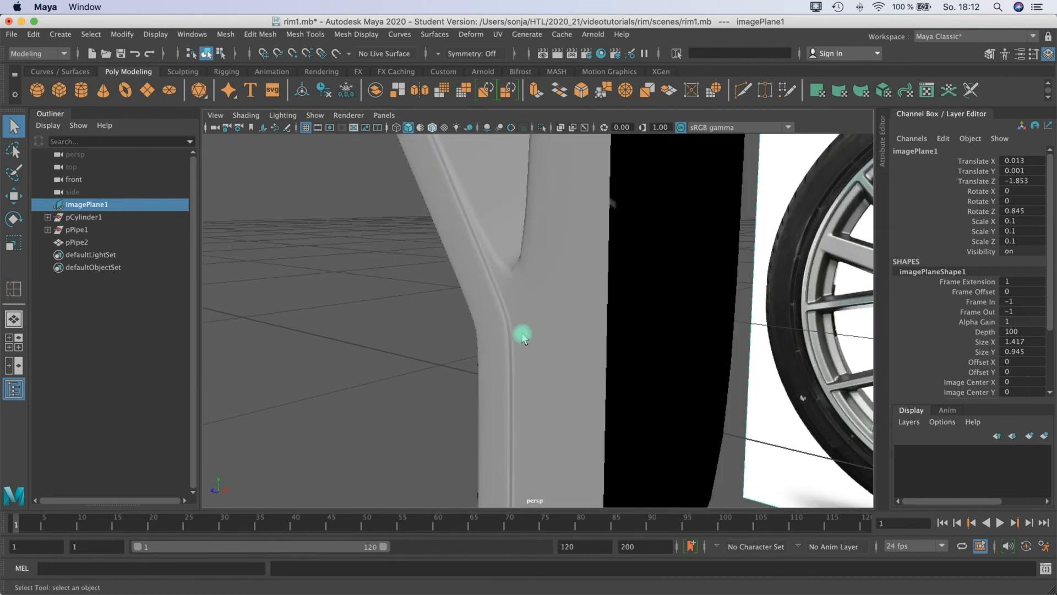
Step: Clear the selection and examine the smoothed half segment from the spoke junction and hub end out to the whole piece
{"action": "left_click", "coordinate": [518, 322]}
{"action": "left_click_drag", "start_coordinate": [517, 322], "coordinate": [592, 276], "text": "alt"}
{"action": "left_click", "coordinate": [613, 398]}
{"action": "left_click_drag", "start_coordinate": [611, 398], "coordinate": [588, 385], "text": "alt"}
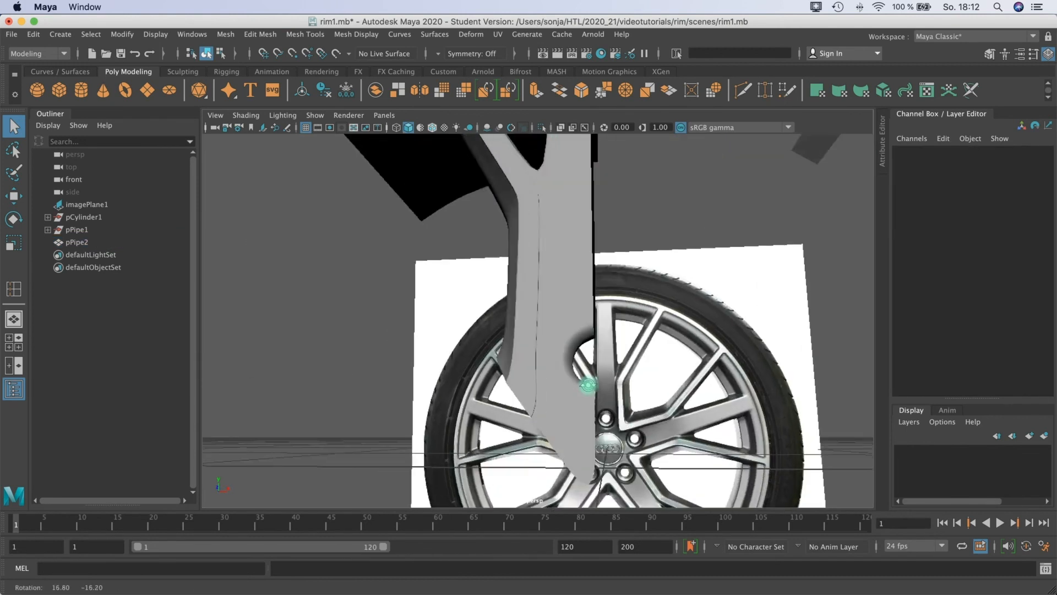
{"action": "middle_click_drag", "start_coordinate": [581, 392], "coordinate": [552, 354], "text": "alt"}
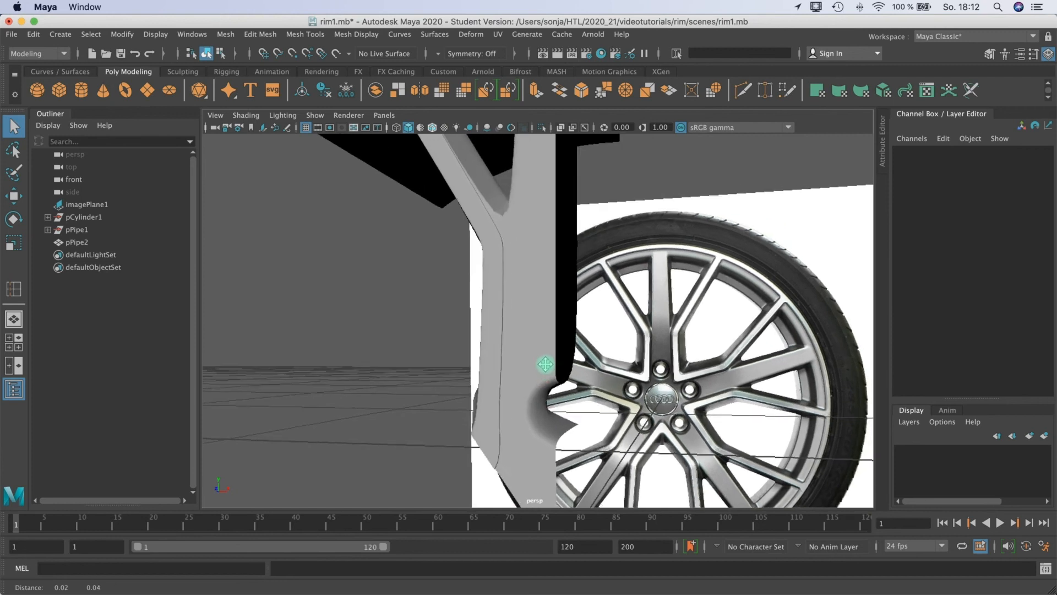
{"action": "mouse_move", "coordinate": [551, 395]}
{"action": "left_mouse_down", "text": "alt"}
{"action": "mouse_move", "coordinate": [545, 337]}
{"action": "mouse_move", "coordinate": [526, 386]}
{"action": "mouse_move", "coordinate": [503, 394]}
{"action": "mouse_move", "coordinate": [558, 387]}
{"action": "mouse_move", "coordinate": [548, 379]}
{"action": "mouse_move", "coordinate": [552, 389]}
{"action": "left_mouse_up", "text": "alt"}
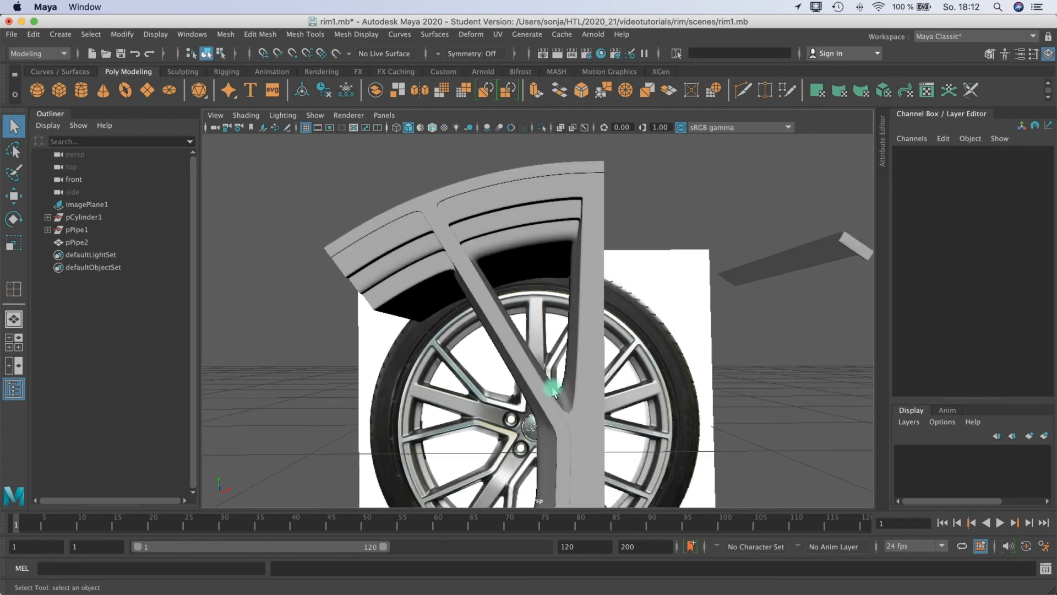
{"action": "left_click_drag", "start_coordinate": [579, 296], "coordinate": [580, 302], "text": "alt"}
Step: Select the stray faces floating apart beside the half segment in face mode and delete them
{"action": "left_click", "coordinate": [735, 236]}
{"action": "right_click_drag", "start_coordinate": [738, 236], "coordinate": [672, 192]}
{"action": "left_click_drag", "start_coordinate": [791, 298], "coordinate": [816, 301]}
{"action": "key", "text": "Delete"}
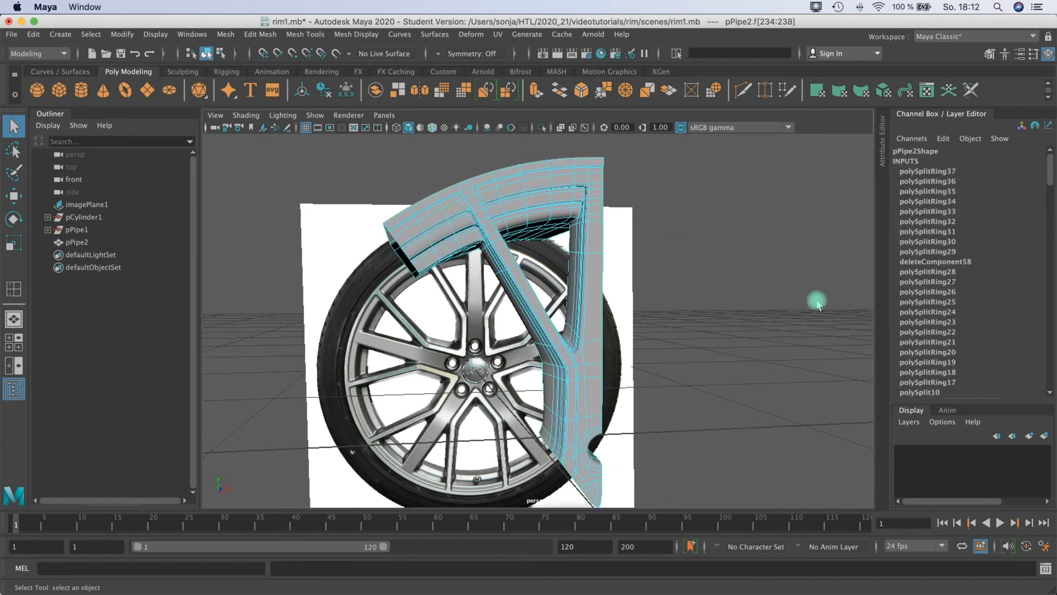
Step: Return to object mode and mirror the half segment across the world X axis in the + direction, with the border set to Do not merge borders
{"action": "right_click_drag", "start_coordinate": [547, 203], "coordinate": [609, 179]}
{"action": "left_click_drag", "start_coordinate": [609, 179], "coordinate": [526, 224], "text": "alt"}
{"action": "left_click", "coordinate": [156, 34]}
{"action": "mouse_move", "coordinate": [192, 35]}
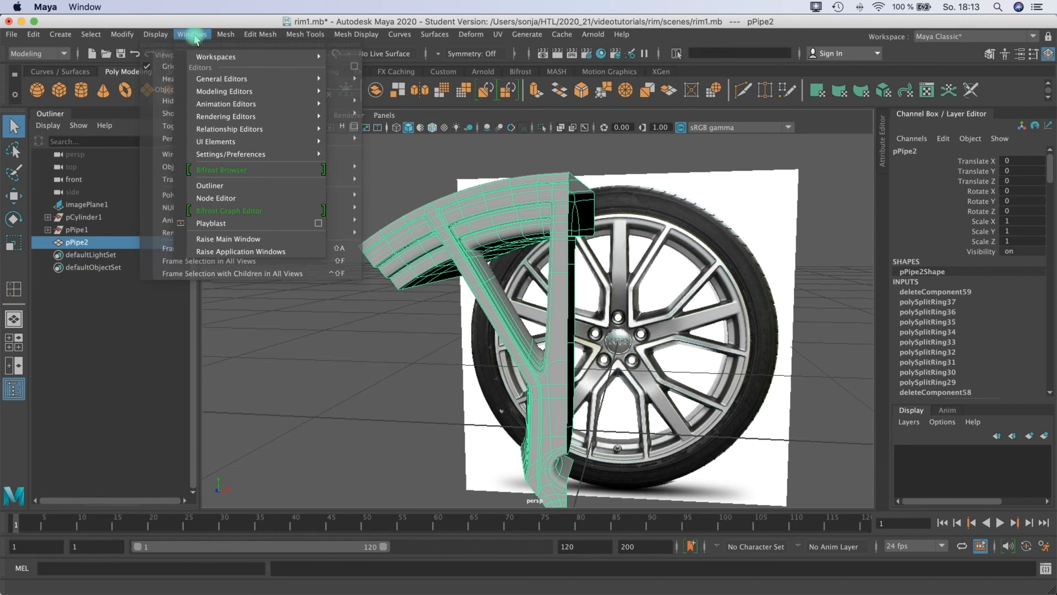
{"action": "mouse_move", "coordinate": [225, 34]}
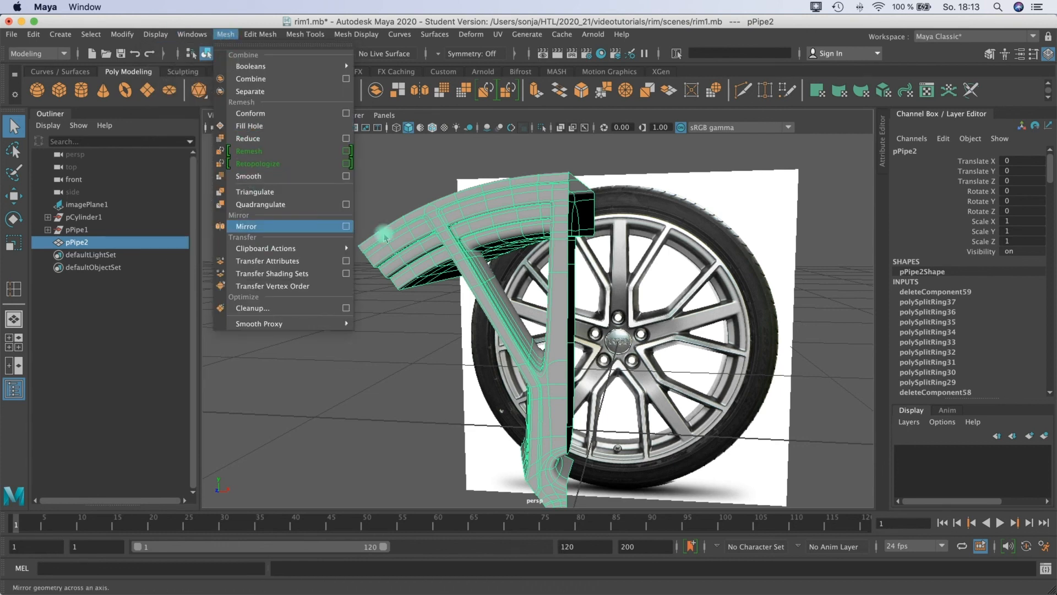
{"action": "left_click", "coordinate": [346, 226]}
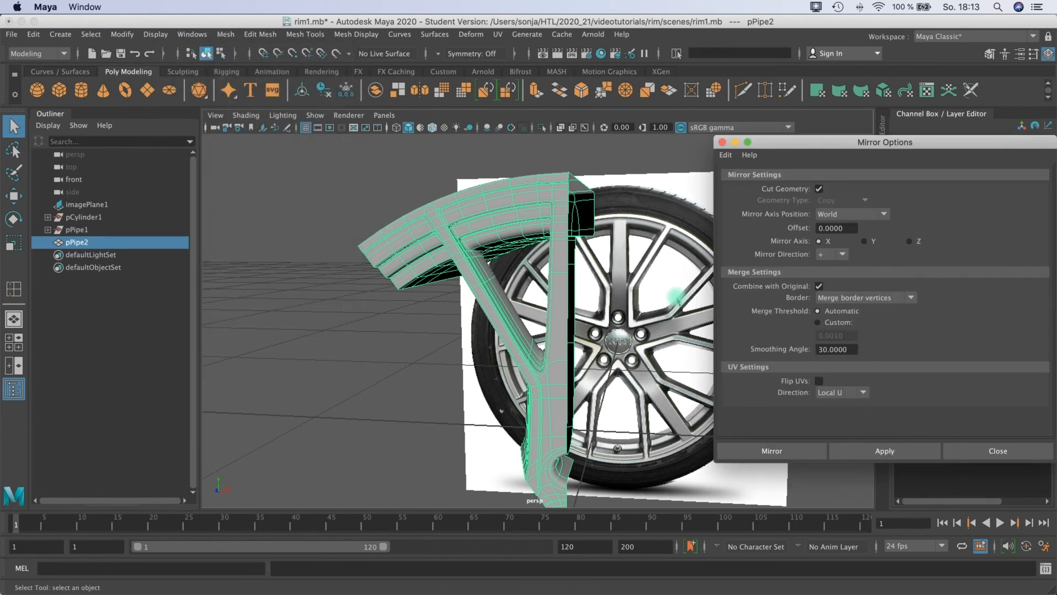
{"action": "left_click", "coordinate": [839, 298]}
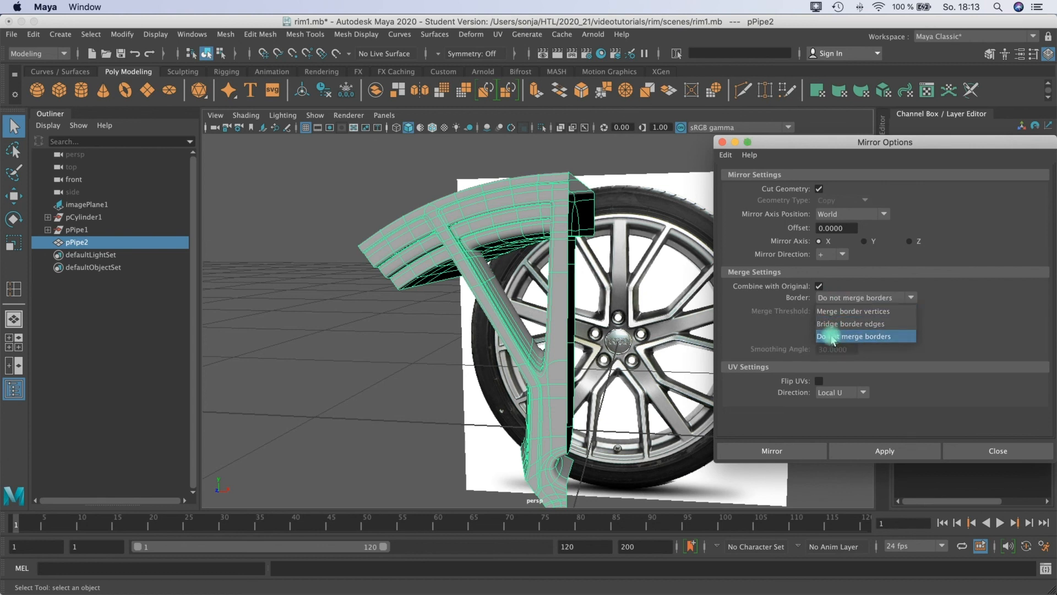
{"action": "left_click", "coordinate": [838, 336]}
{"action": "left_click", "coordinate": [741, 448]}
Step: In the front view, select all vertices along the vertical centre seam of the mirrored segment, from the outer rim to the hub
{"action": "left_click_drag", "start_coordinate": [573, 235], "coordinate": [577, 242], "text": "alt"}
{"action": "key", "text": "space"}
{"action": "left_click", "coordinate": [441, 364]}
{"action": "key", "text": "space"}
{"action": "middle_click_drag", "start_coordinate": [553, 219], "coordinate": [482, 232], "text": "alt"}
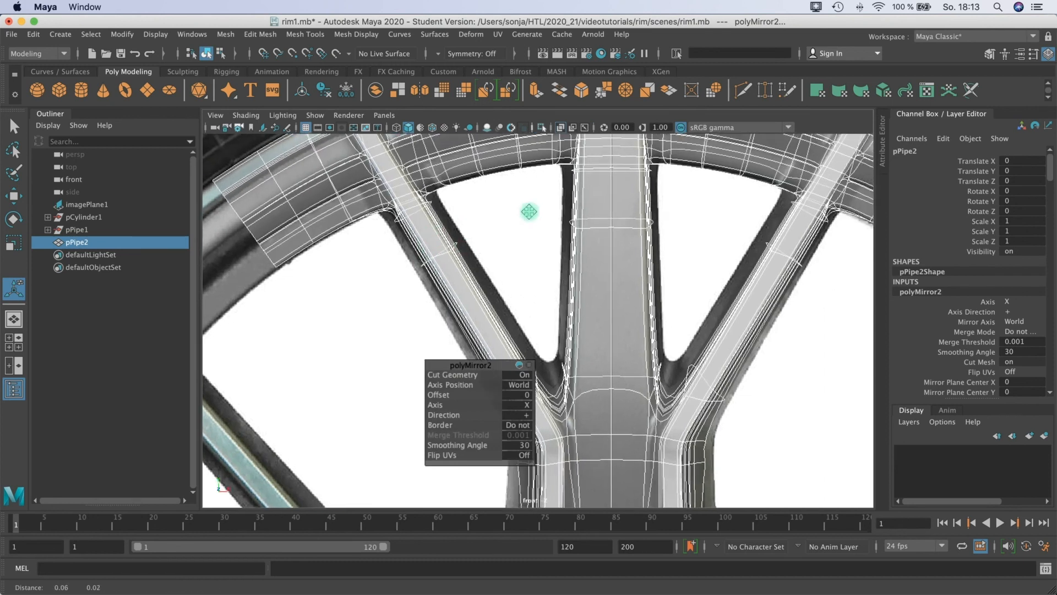
{"action": "right_click_drag", "start_coordinate": [606, 187], "coordinate": [569, 200]}
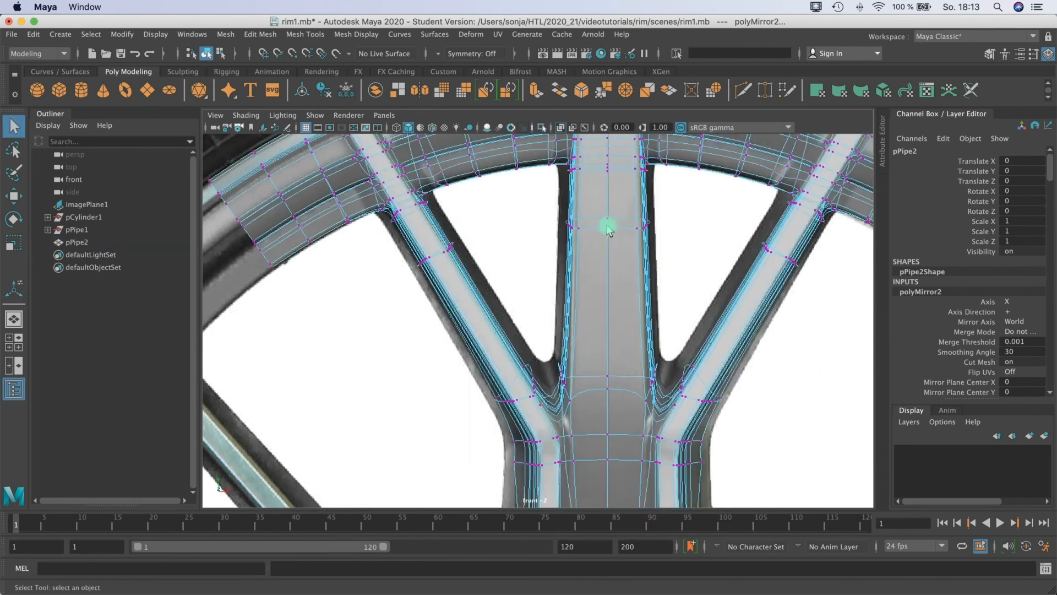
{"action": "scroll", "coordinate": [606, 226], "scroll_direction": "down", "scroll_amount": 15}
{"action": "scroll", "coordinate": [549, 292], "scroll_direction": "up", "scroll_amount": 7}
{"action": "scroll", "coordinate": [549, 292], "scroll_direction": "up", "scroll_amount": 6}
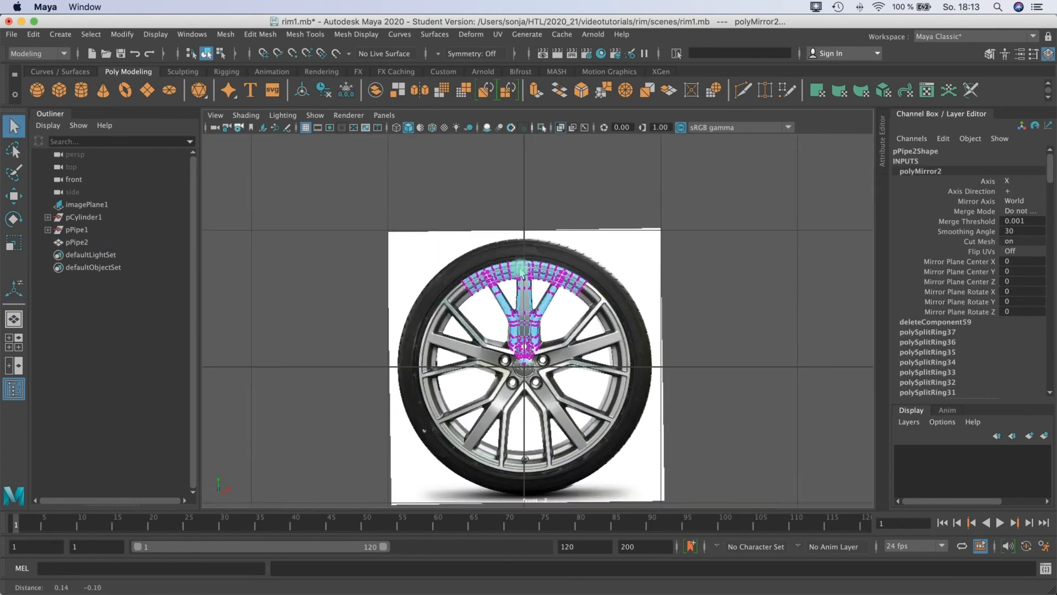
{"action": "left_click_drag", "start_coordinate": [501, 184], "coordinate": [509, 421]}
Step: Examine the selected centre seam around the bolt hole in the perspective view, both with smooth preview and unsmoothed
{"action": "key", "text": "space"}
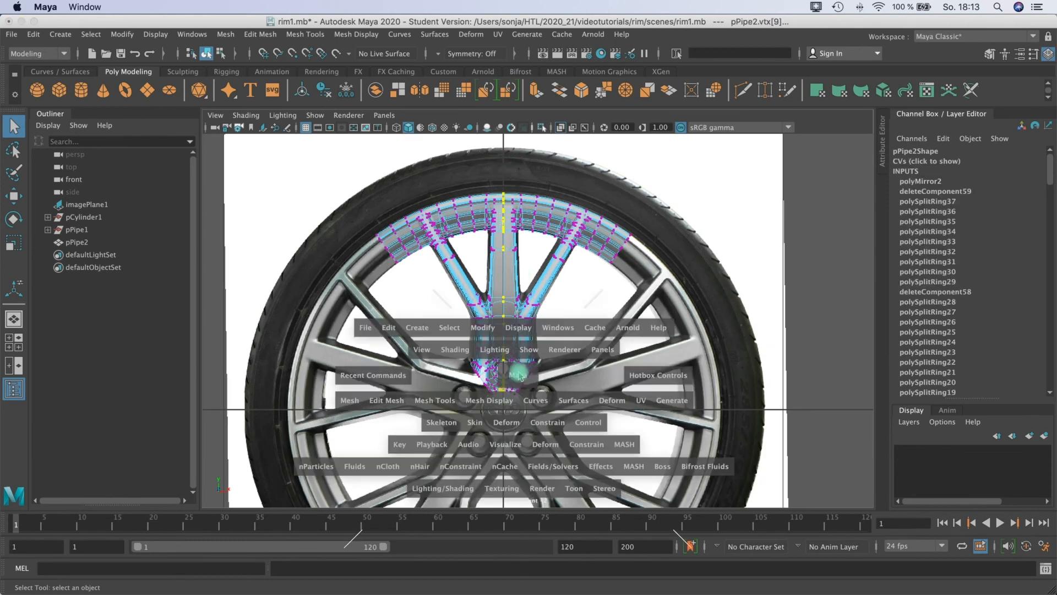
{"action": "key", "text": "space"}
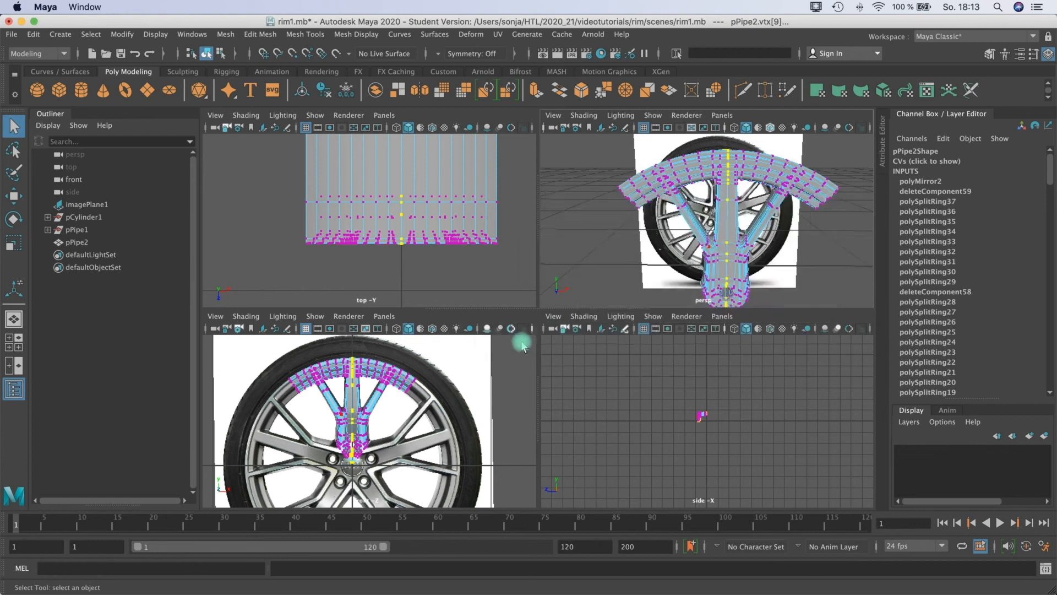
{"action": "scroll", "coordinate": [599, 294], "scroll_direction": "up", "scroll_amount": 10}
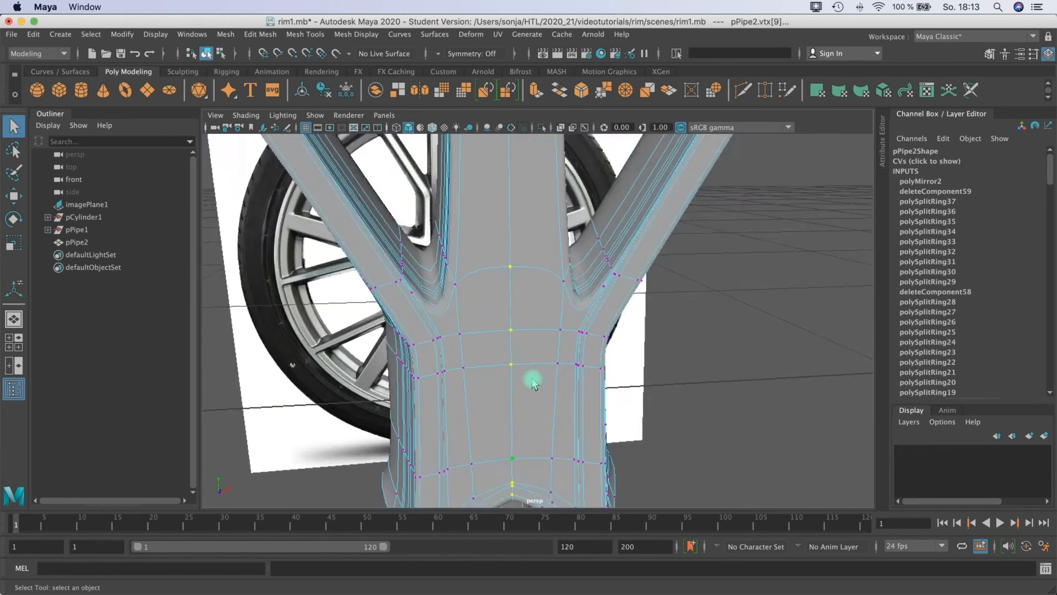
{"action": "key", "text": "f"}
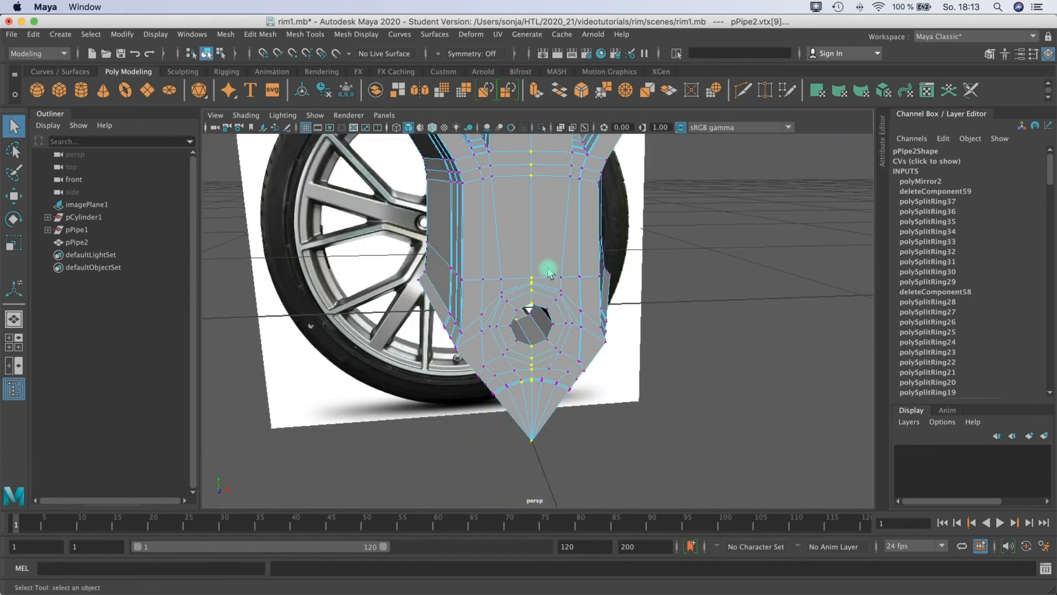
{"action": "key", "text": "3"}
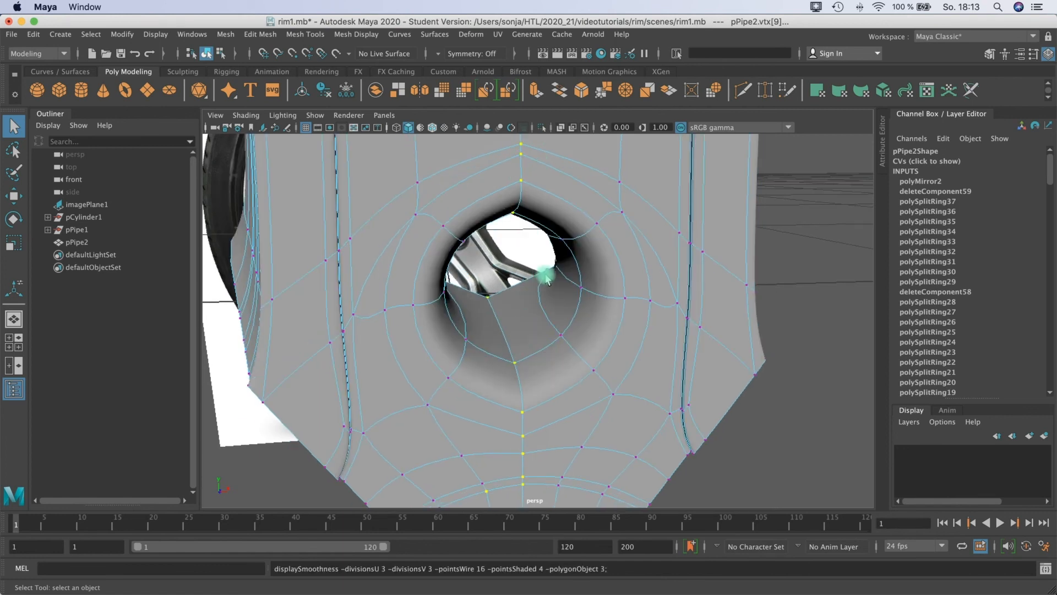
{"action": "key", "text": "1"}
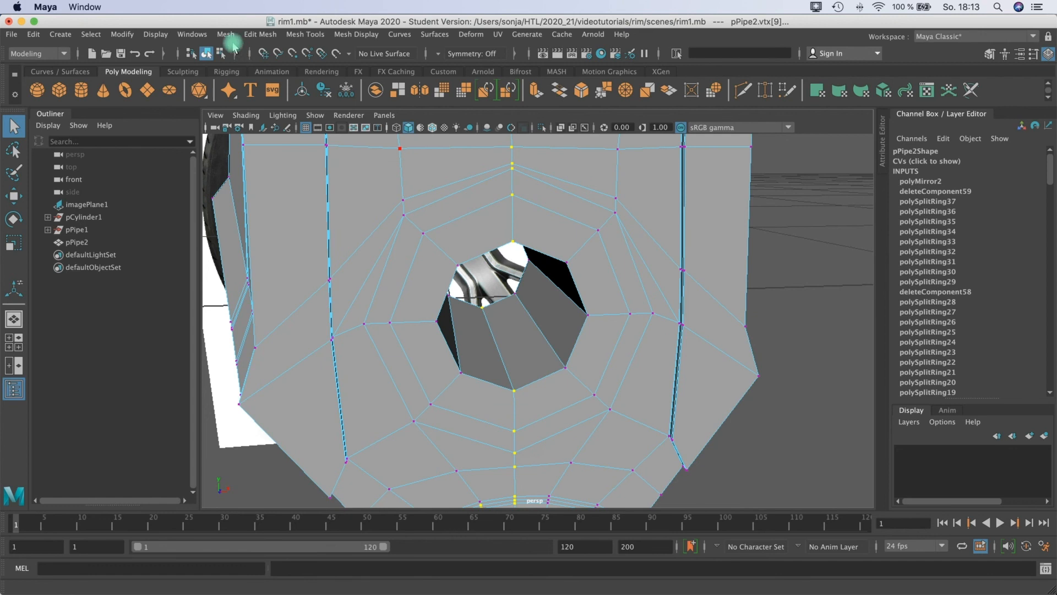
Step: Merge the selected centre seam vertices with a distance threshold of 0.001 and check them around the bolt hole
{"action": "left_click", "coordinate": [226, 34]}
{"action": "mouse_move", "coordinate": [260, 34]}
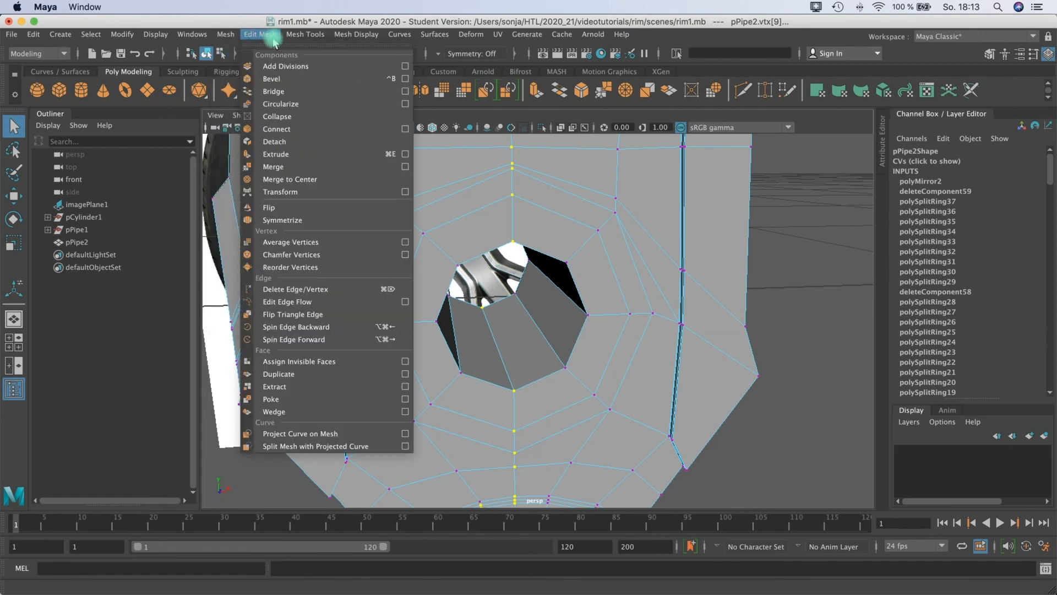
{"action": "left_click", "coordinate": [302, 169]}
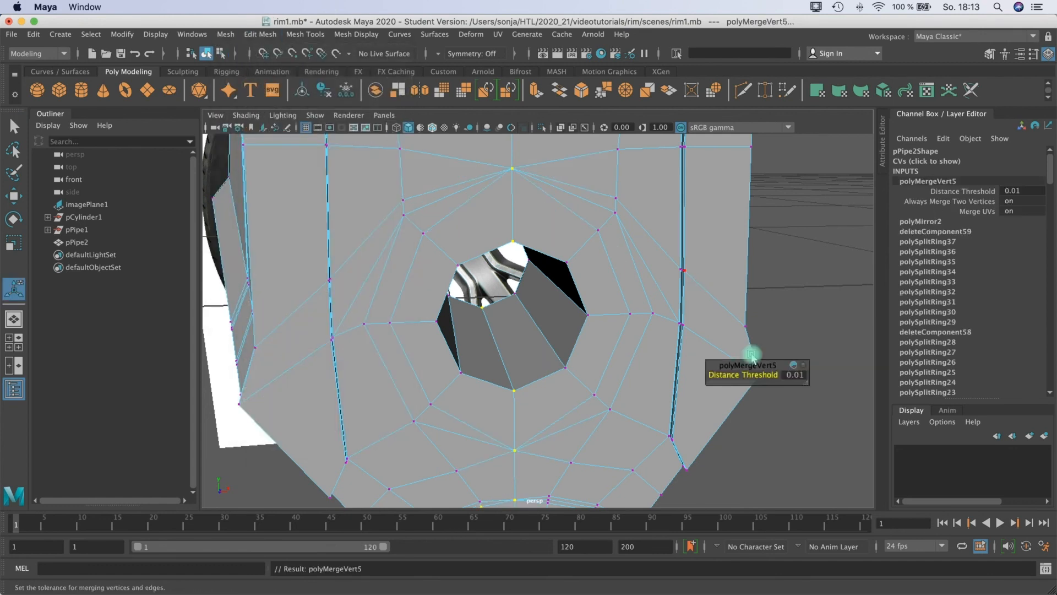
{"action": "left_click", "coordinate": [796, 376]}
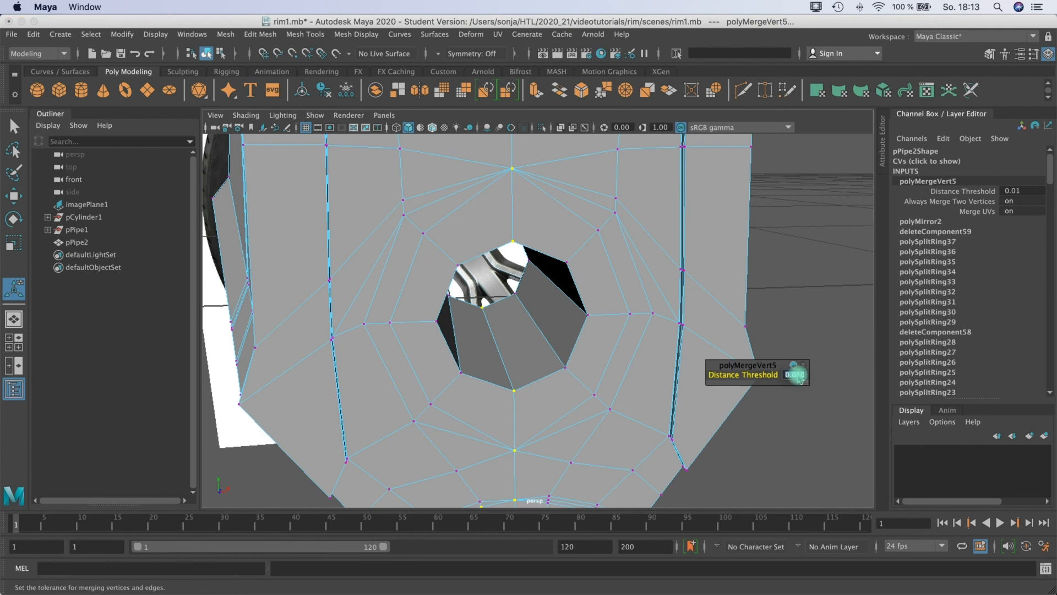
{"action": "type", "text": "0.001"}
{"action": "key", "text": "Return"}
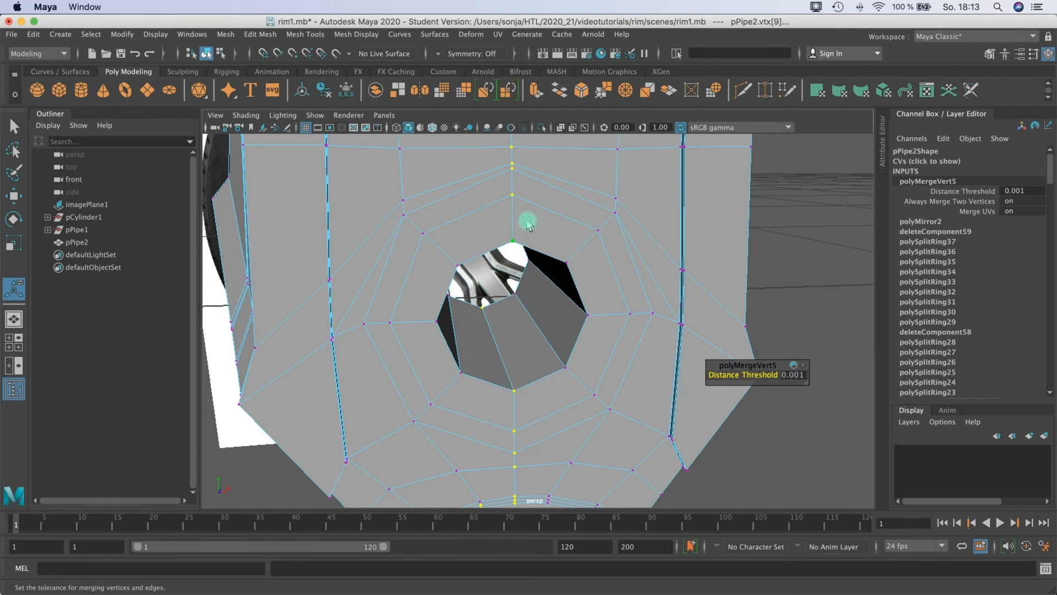
{"action": "scroll", "coordinate": [527, 221], "scroll_direction": "down", "scroll_amount": 10}
{"action": "scroll", "coordinate": [527, 221], "scroll_direction": "up", "scroll_amount": 6}
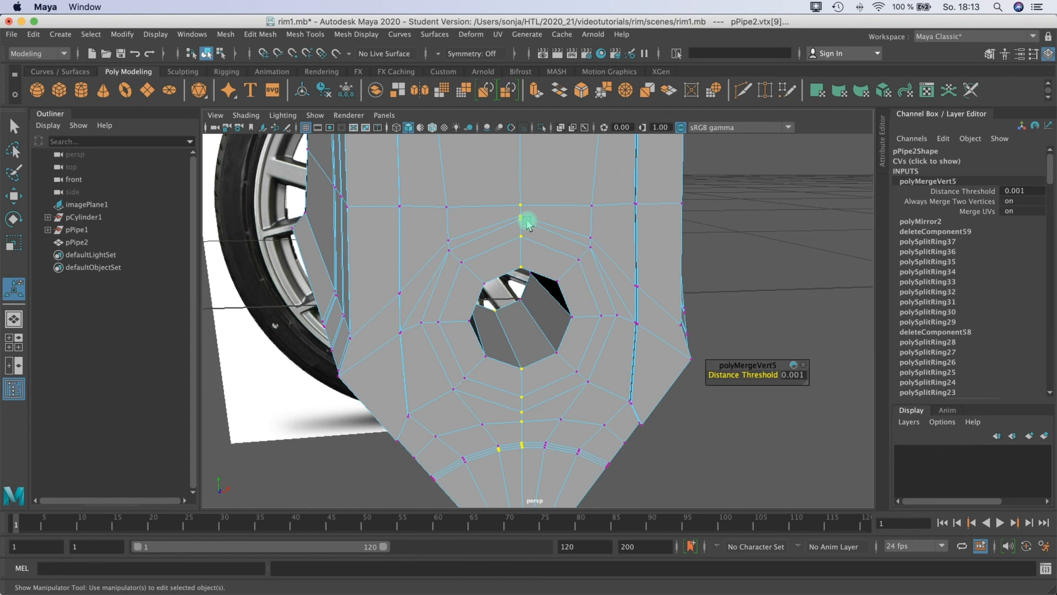